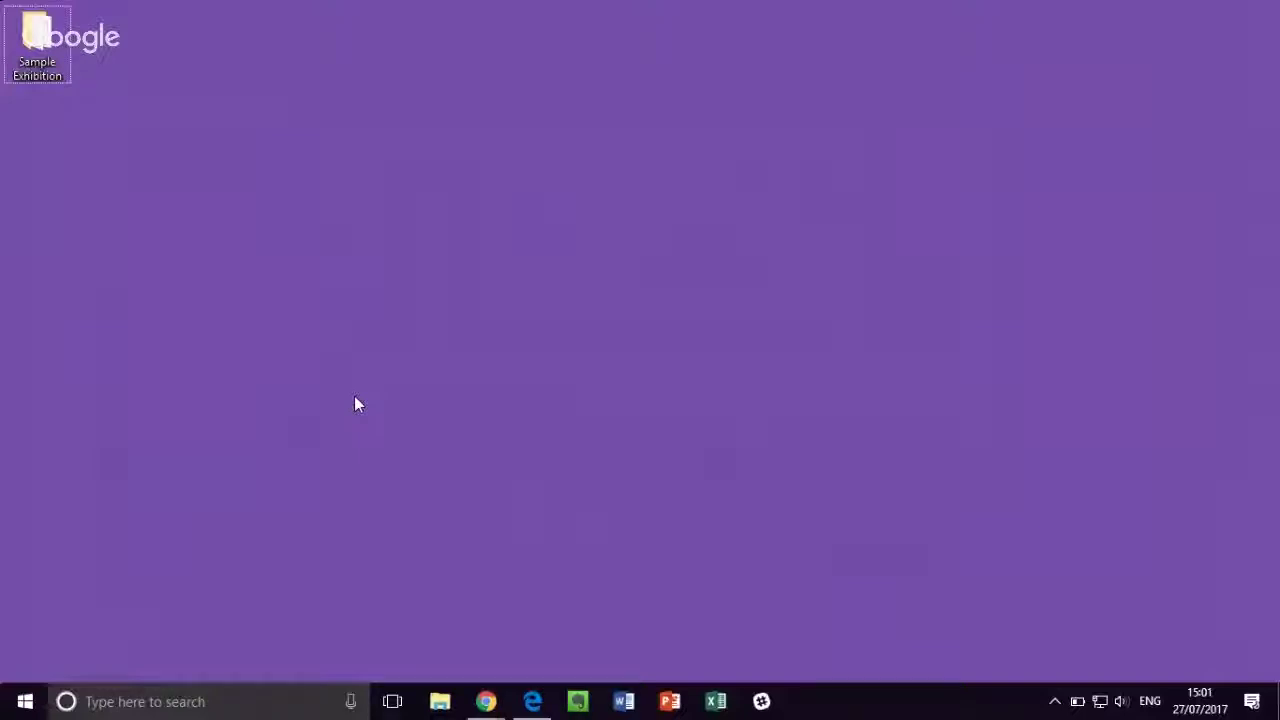
# Step: Switch to the Vastari Exhibitions home page window in Chrome
pyautogui.click(487, 703)
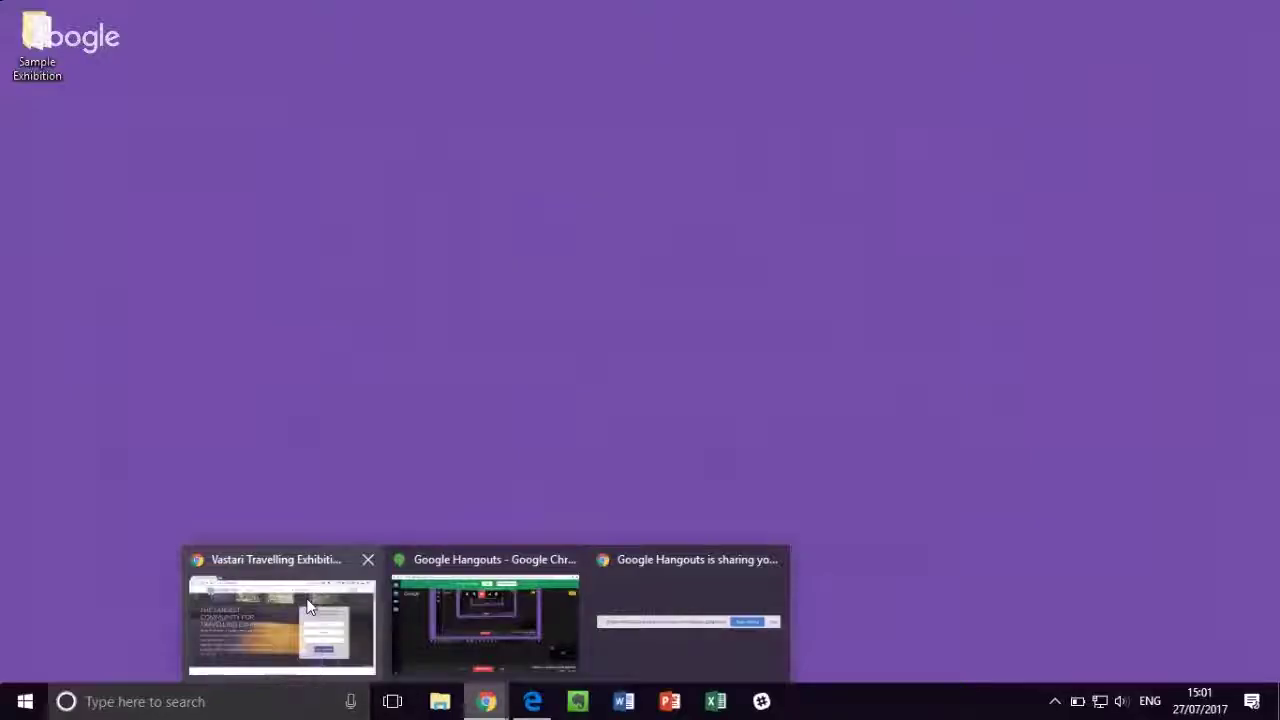
pyautogui.click(307, 604)
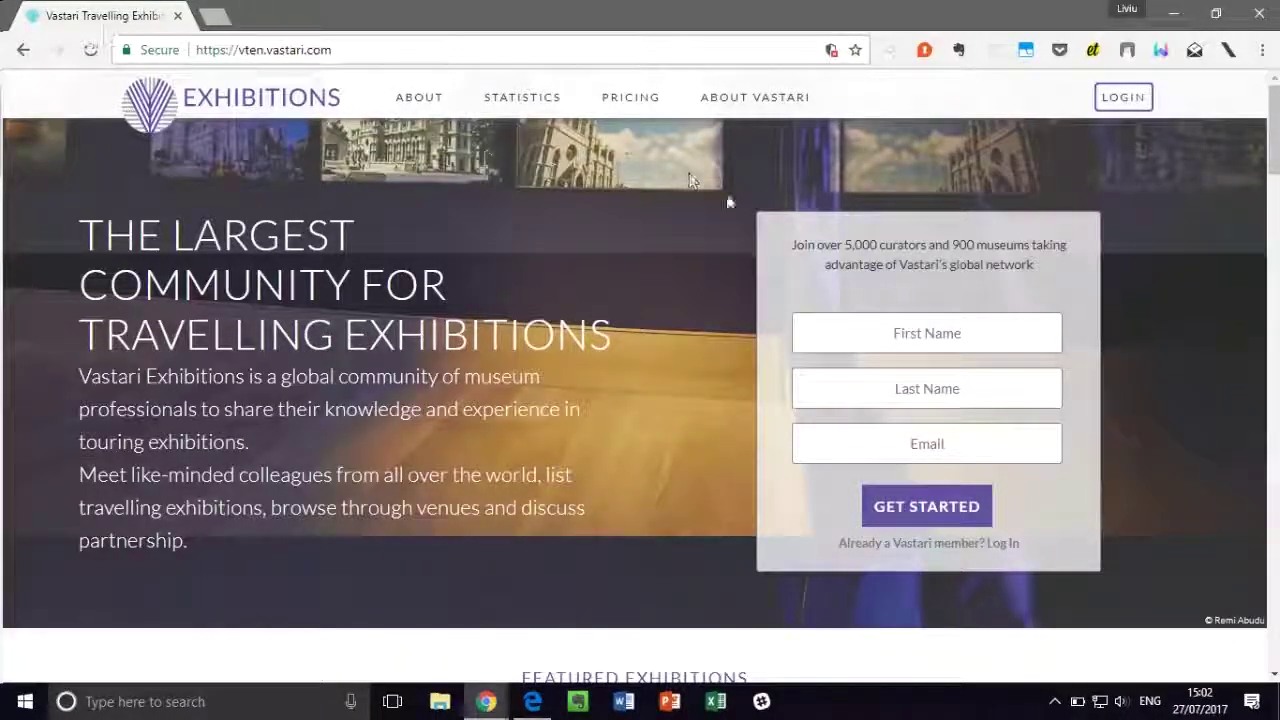
pyautogui.scroll(-1, 896, 283)
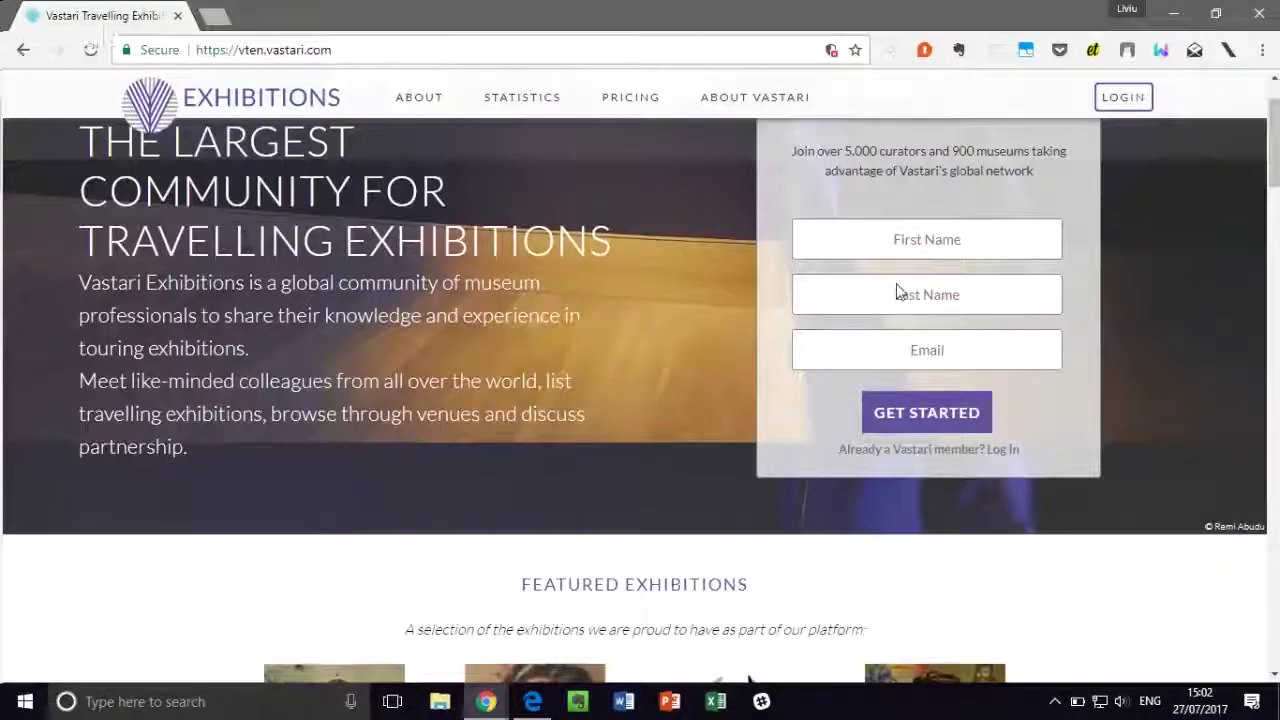
# Step: Enter the user's first name, last name and e-mail in the sign-up form, fixing typos
pyautogui.click(908, 242)
pyautogui.write('Joe')
pyautogui.click(985, 300)
pyautogui.write('Doe')
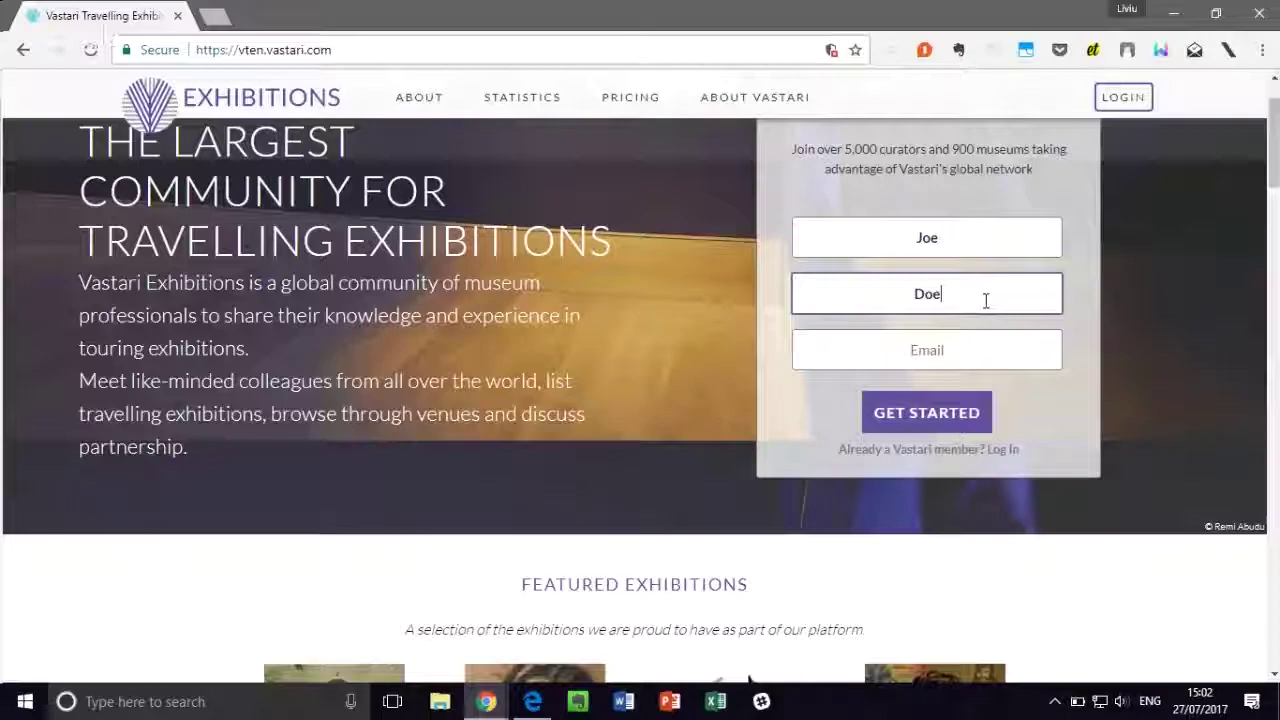
pyautogui.click(941, 349)
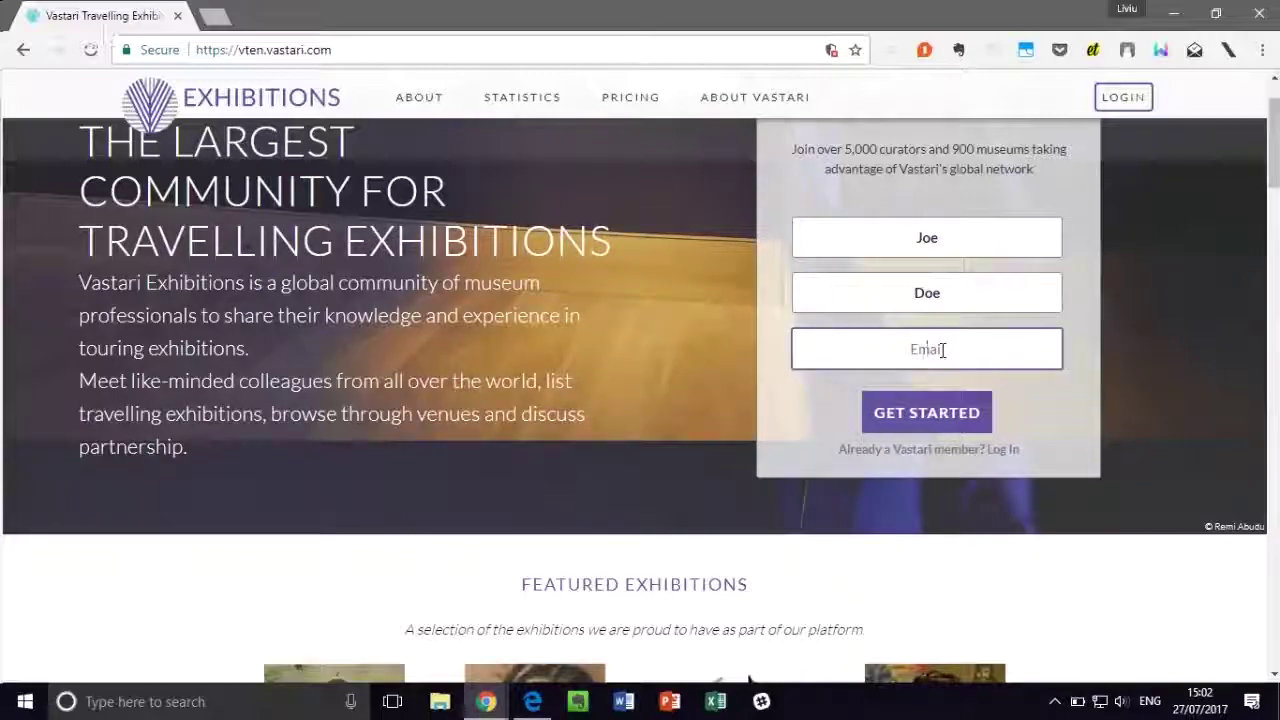
pyautogui.write('joe@')
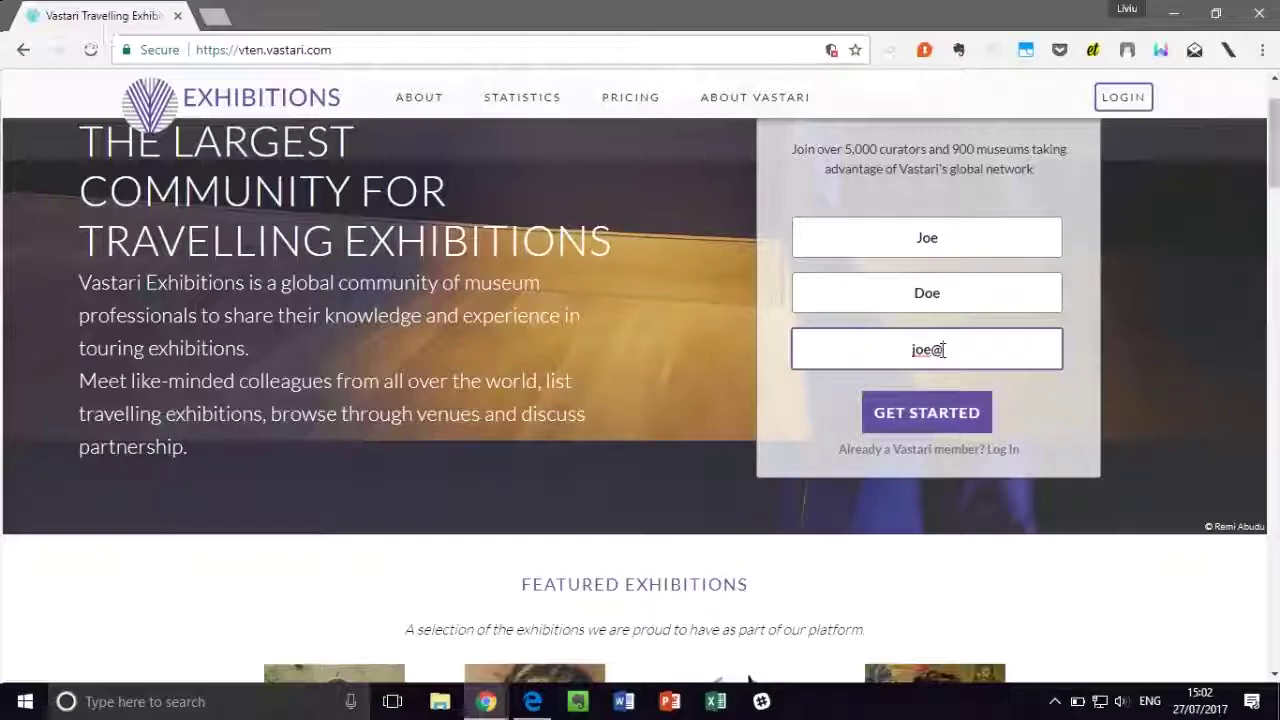
pyautogui.write('compm')
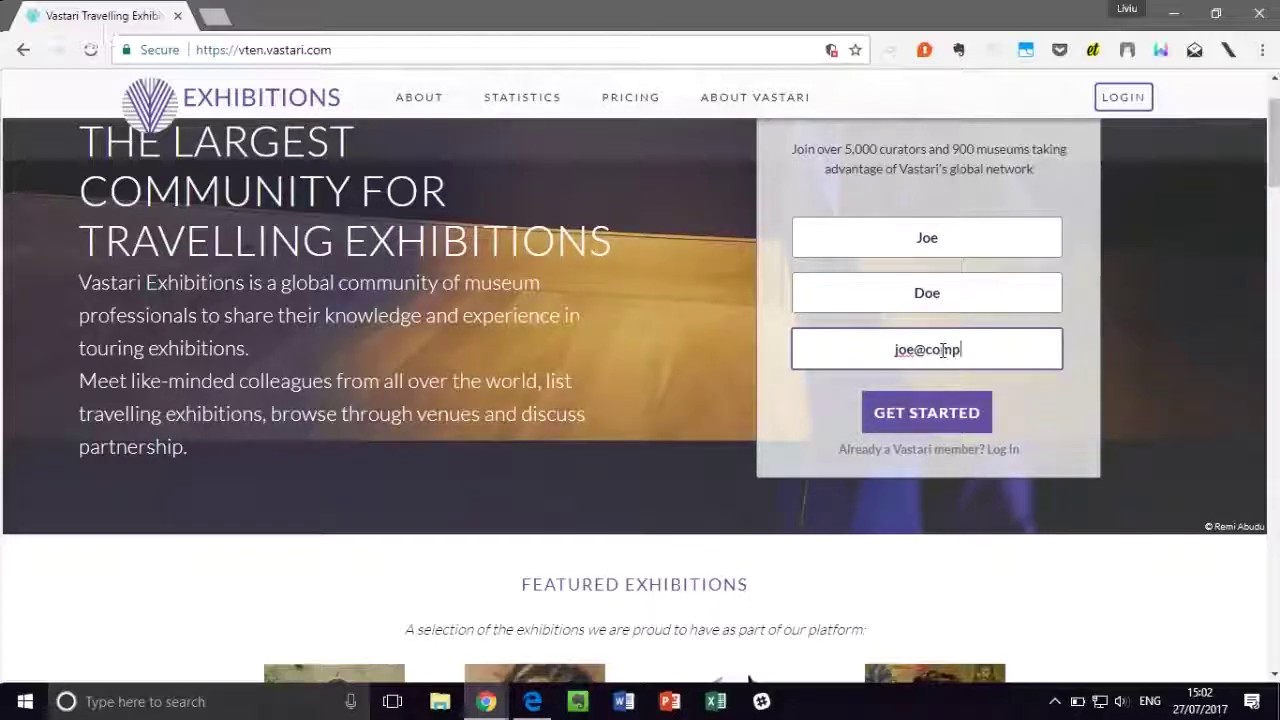
pyautogui.press('BackSpace')
pyautogui.press('BackSpace')
pyautogui.write('panu.com')
pyautogui.press('BackSpace')
pyautogui.press('BackSpace')
pyautogui.press('BackSpace')
pyautogui.press('BackSpace')
pyautogui.press('BackSpace')
pyautogui.write('y.com')
# Step: Start registration, choose a user name and matching password, and decline saving the password
pyautogui.click(917, 413)
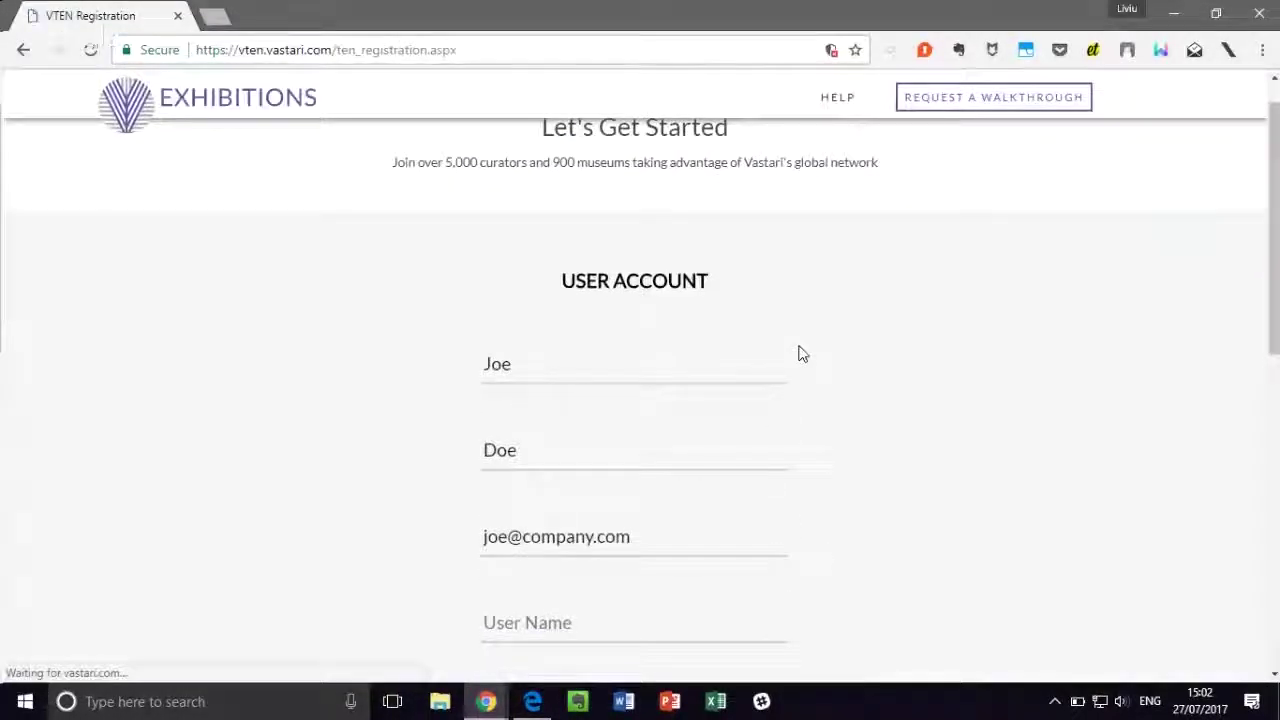
pyautogui.scroll(-3, 800, 353)
pyautogui.click(703, 292)
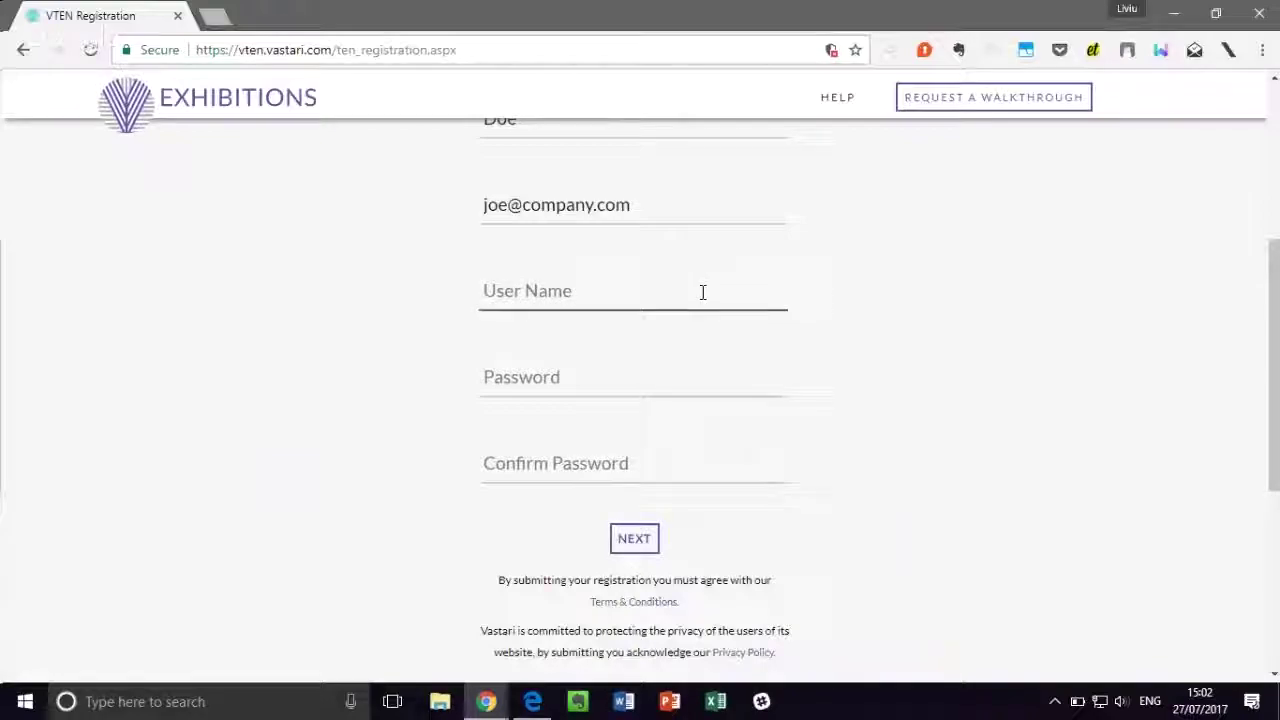
pyautogui.write('joedoe')
pyautogui.click(641, 377)
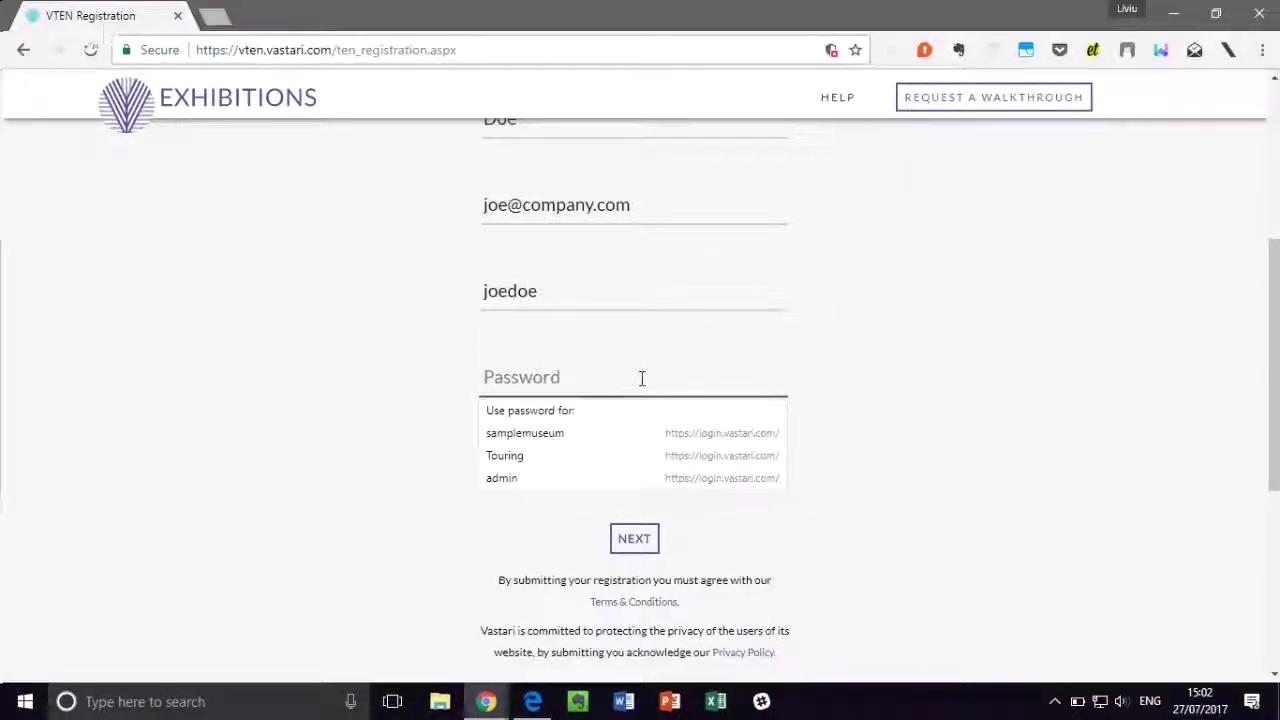
pyautogui.write('•••••••')
pyautogui.click(558, 463)
pyautogui.write('•••••••')
pyautogui.click(638, 542)
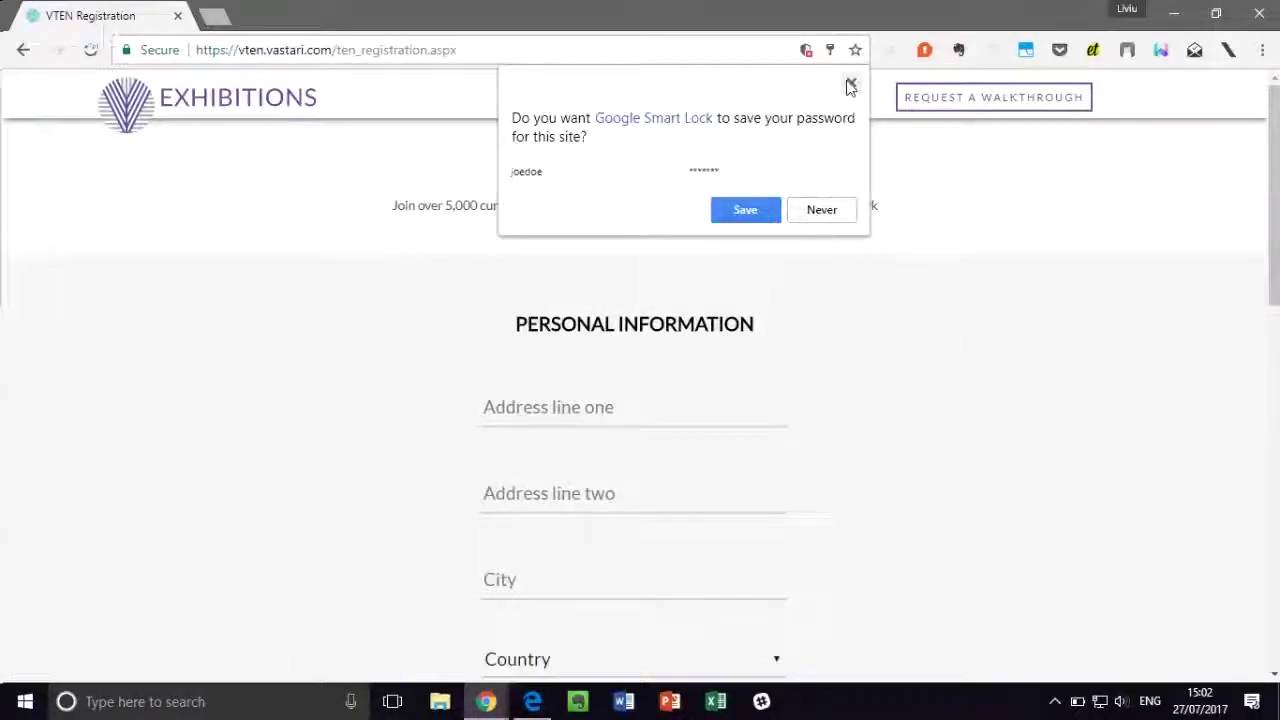
pyautogui.click(850, 86)
# Step: Fill in both address lines and the city in the personal information step
pyautogui.scroll(-1, 787, 277)
pyautogui.scroll(-1, 823, 275)
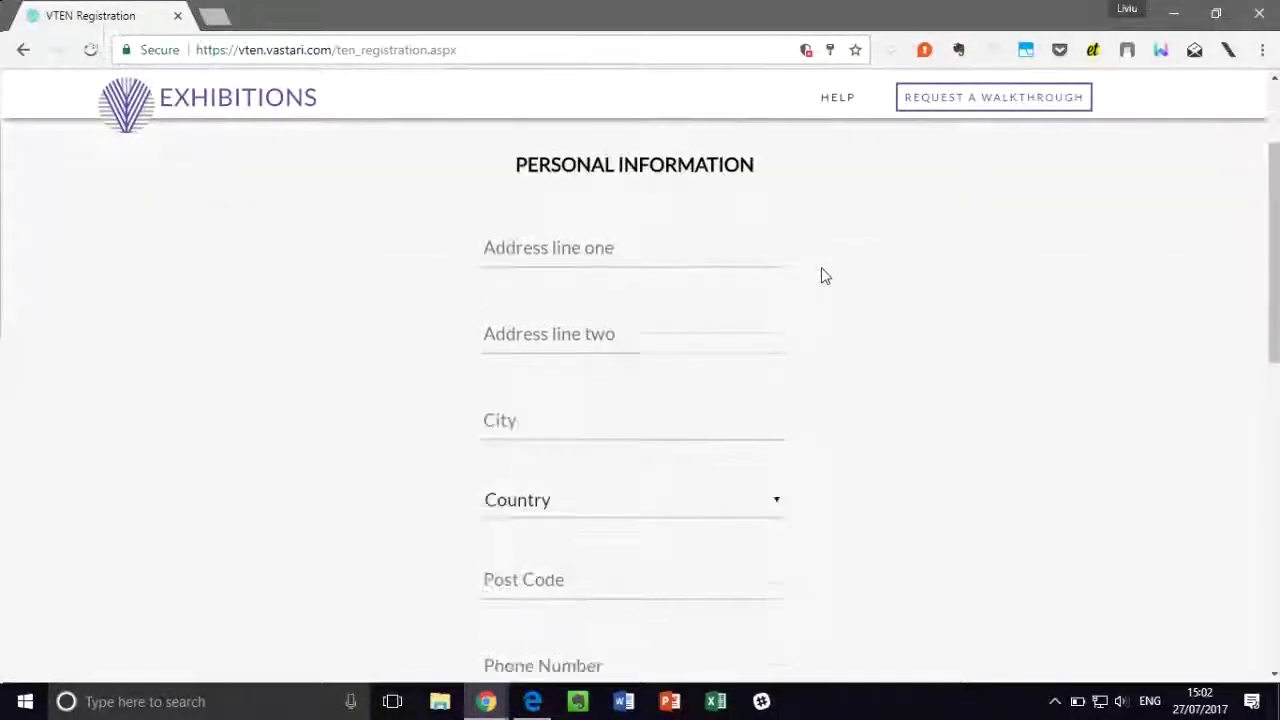
pyautogui.scroll(-1, 821, 275)
pyautogui.click(663, 234)
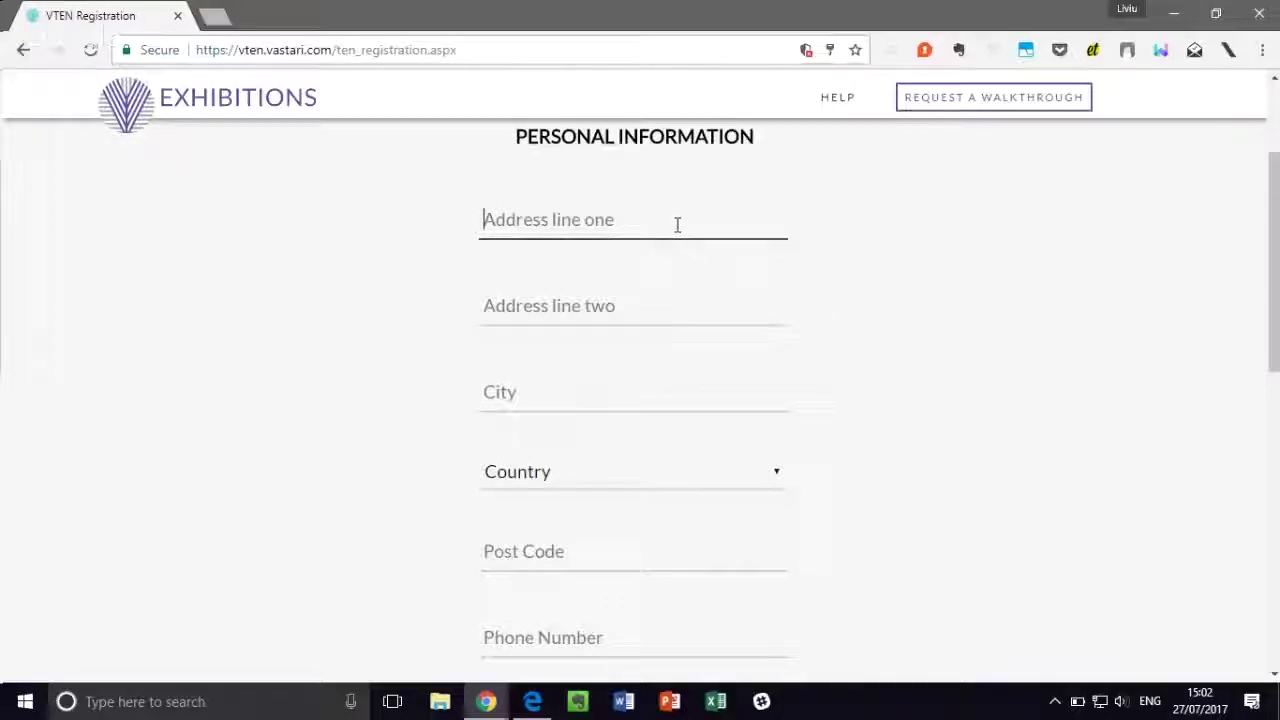
pyautogui.write('text')
pyautogui.click(578, 301)
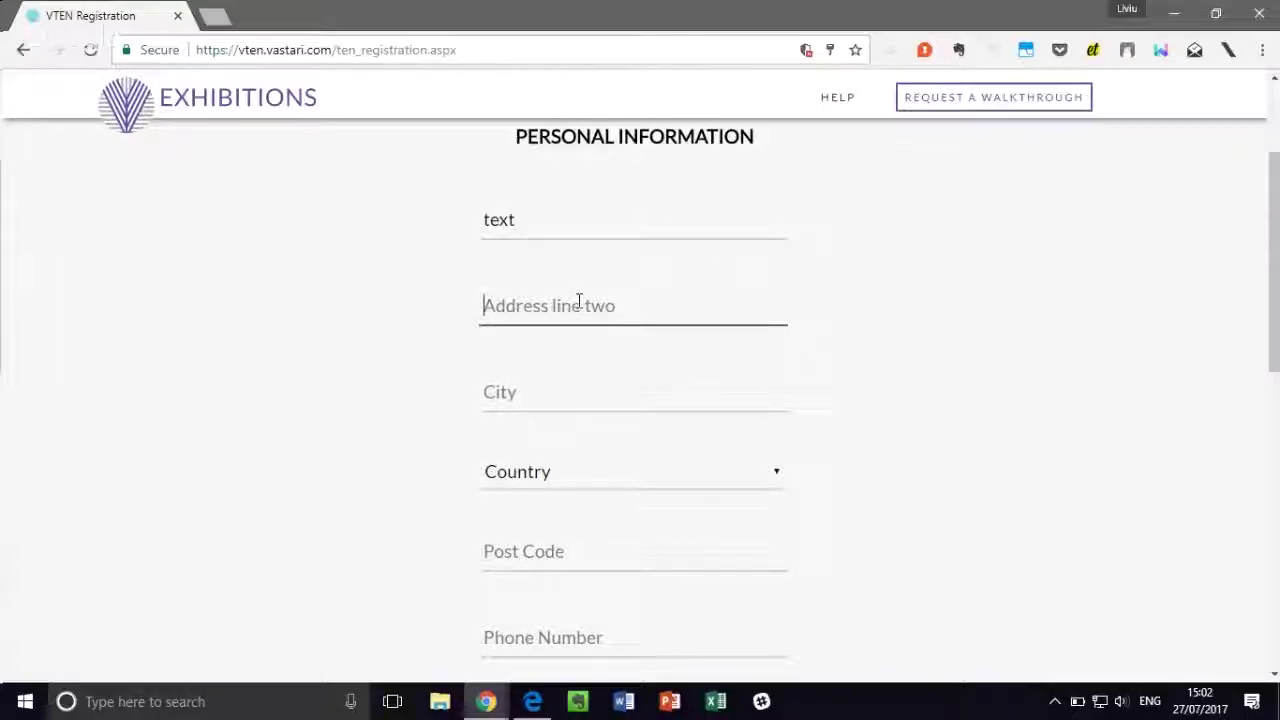
pyautogui.write('text')
pyautogui.click(523, 400)
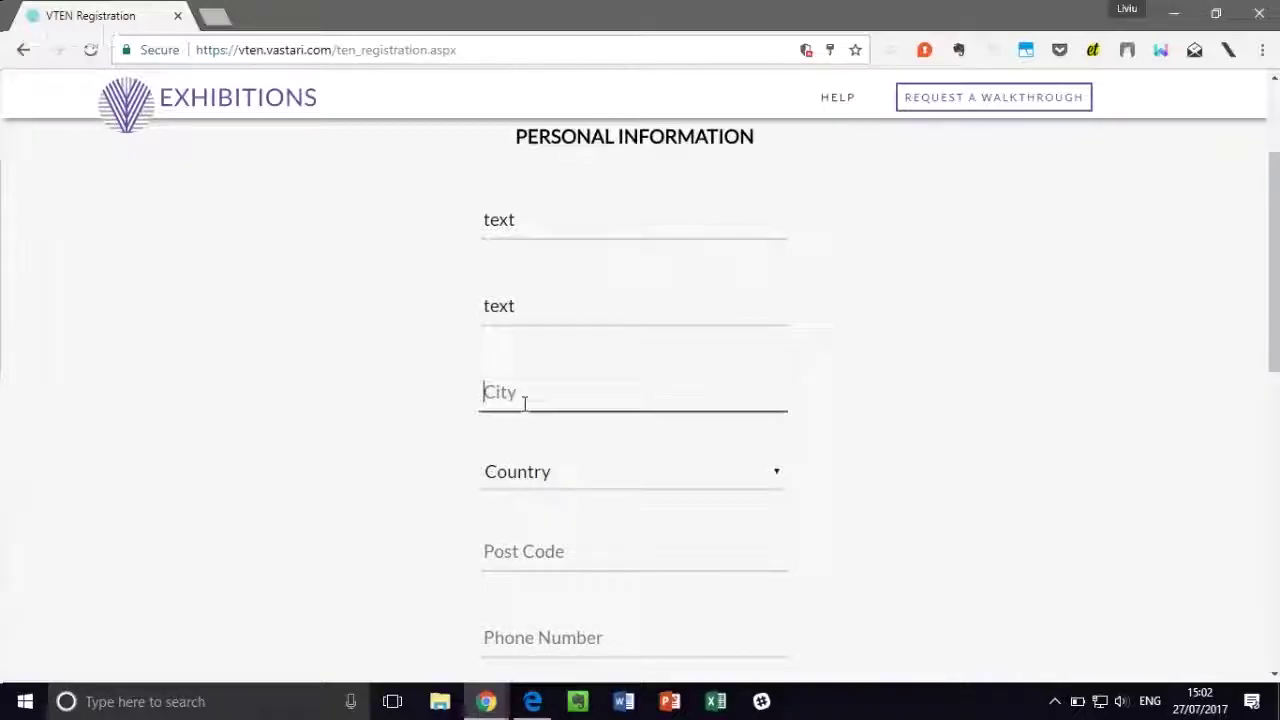
pyautogui.write('Orlando')
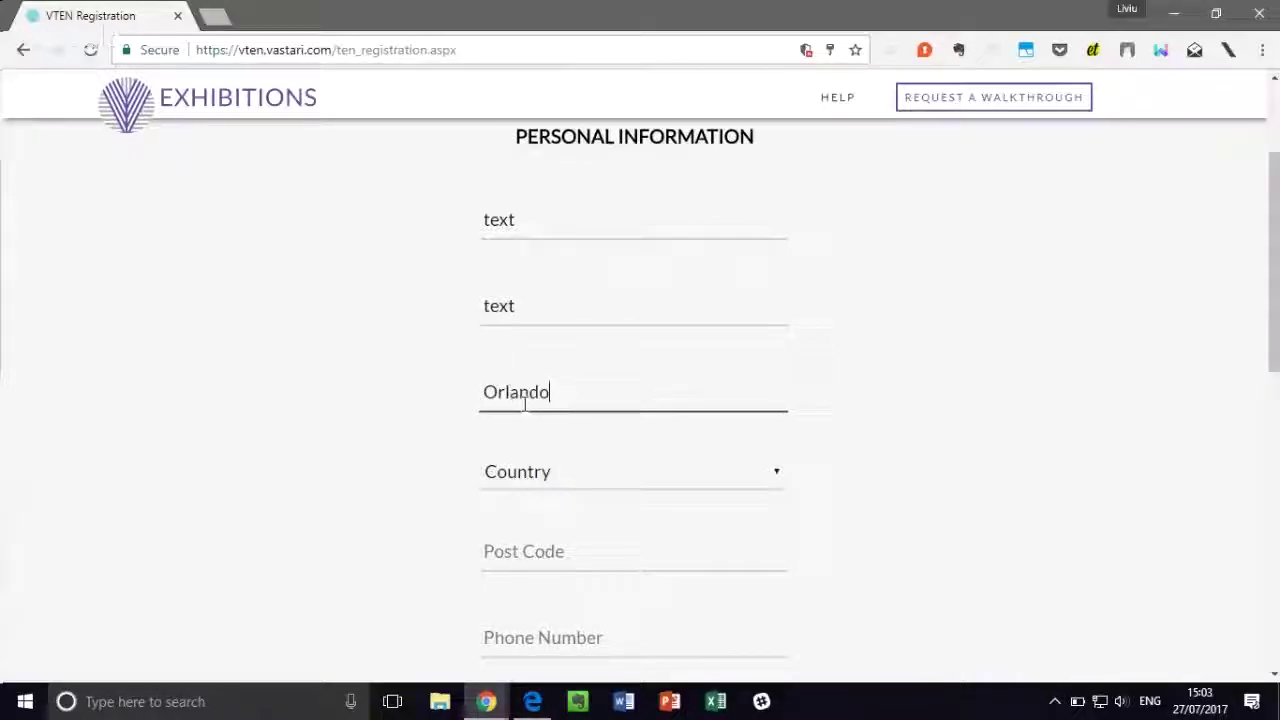
# Step: Set the country to United States and enter the post code and phone number
pyautogui.click(551, 470)
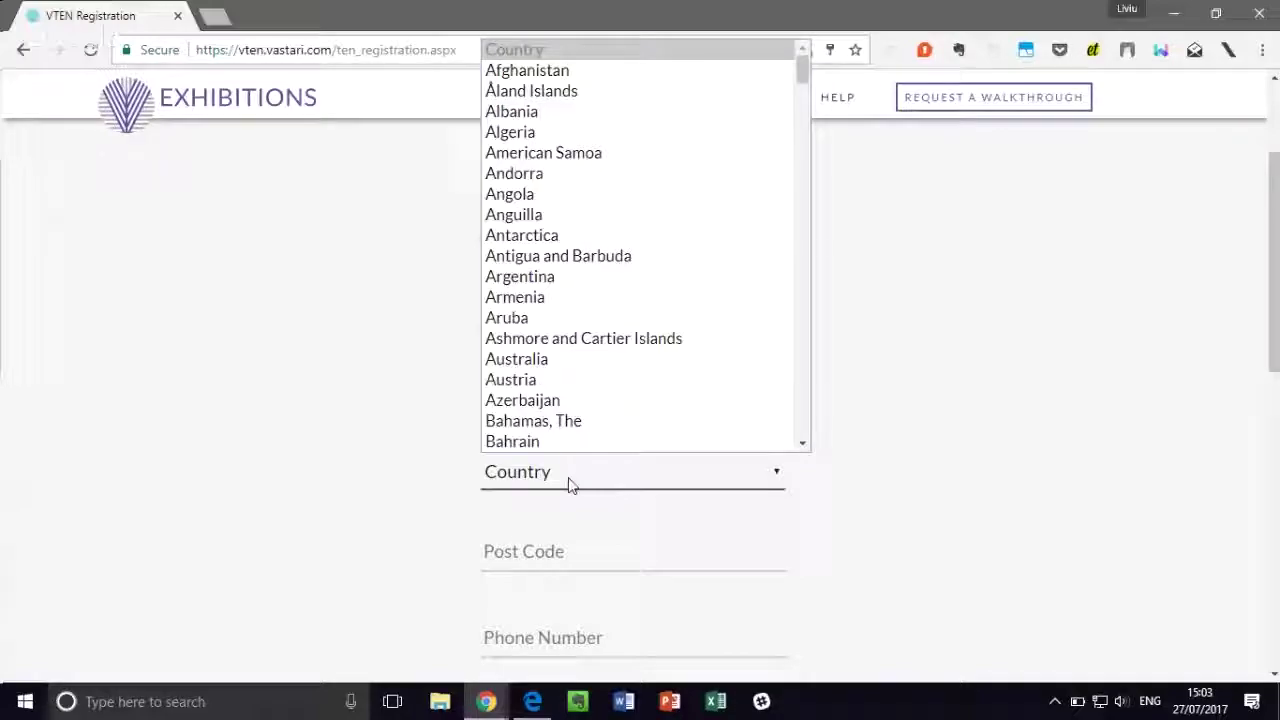
pyautogui.write('un')
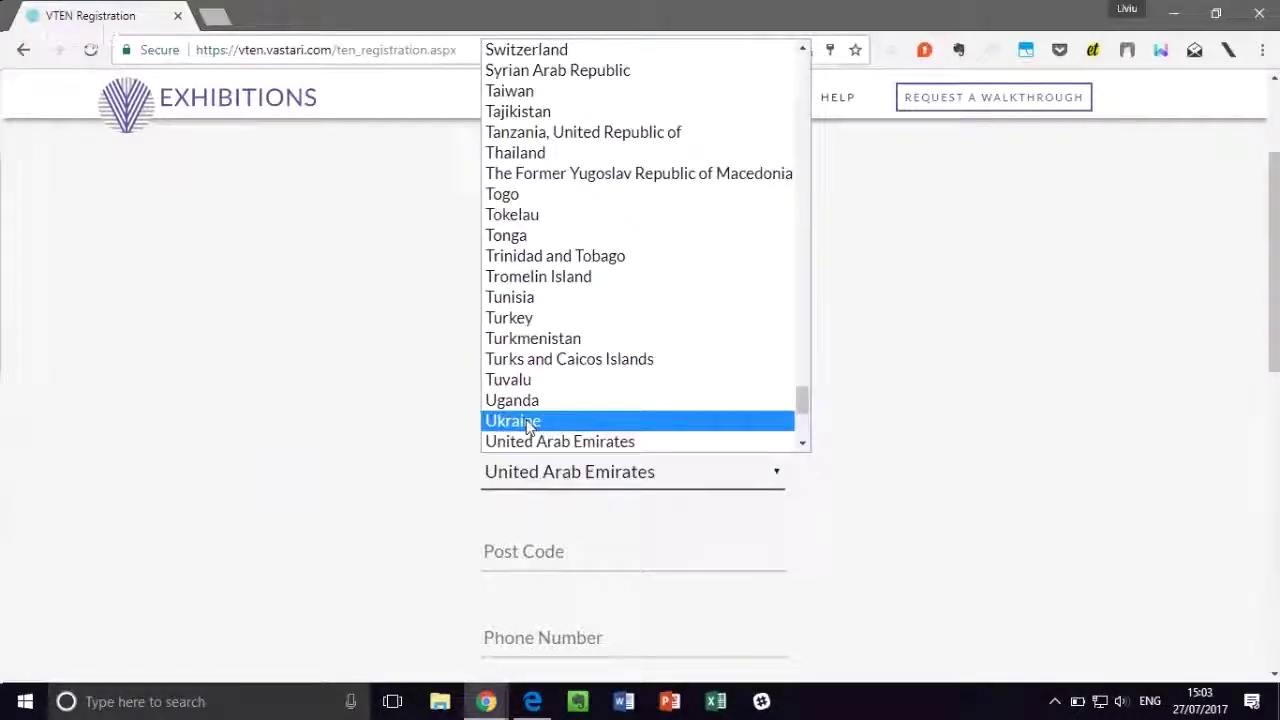
pyautogui.scroll(-3, 520, 423)
pyautogui.click(560, 295)
pyautogui.scroll(-2, 381, 479)
pyautogui.scroll(-1, 381, 479)
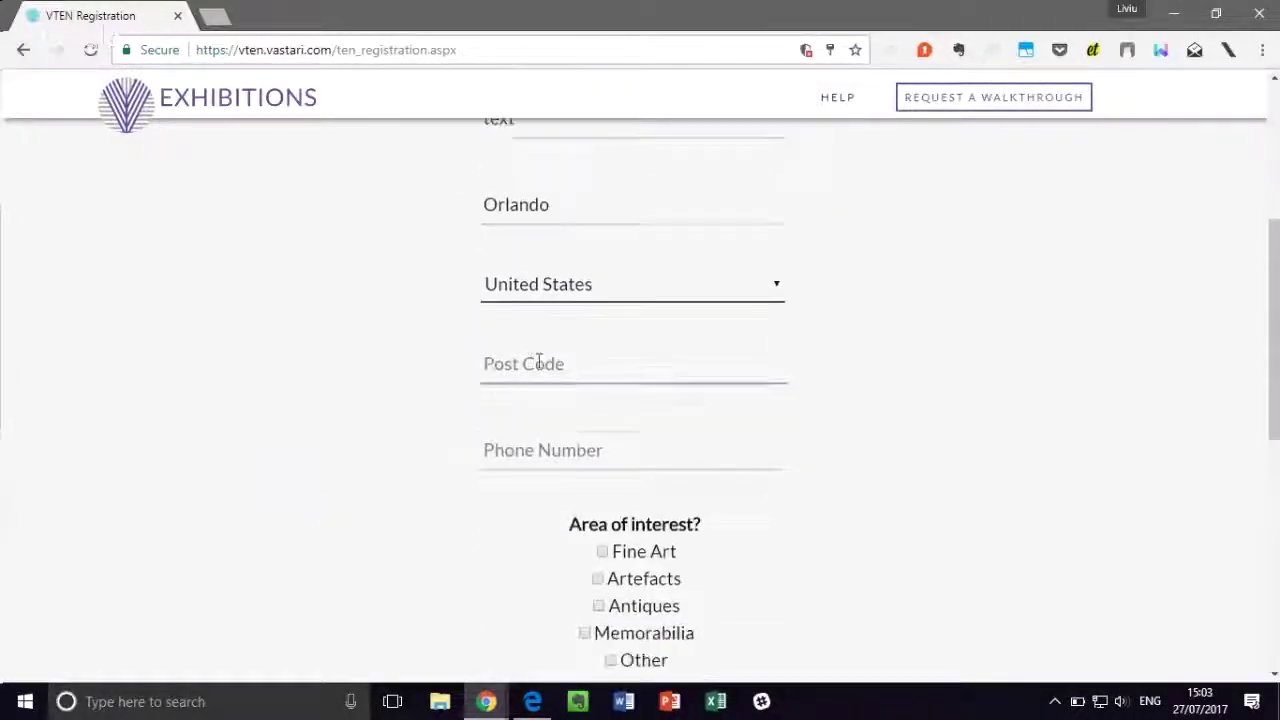
pyautogui.click(537, 362)
pyautogui.write('hsgg88990')
pyautogui.press('BackSpace')
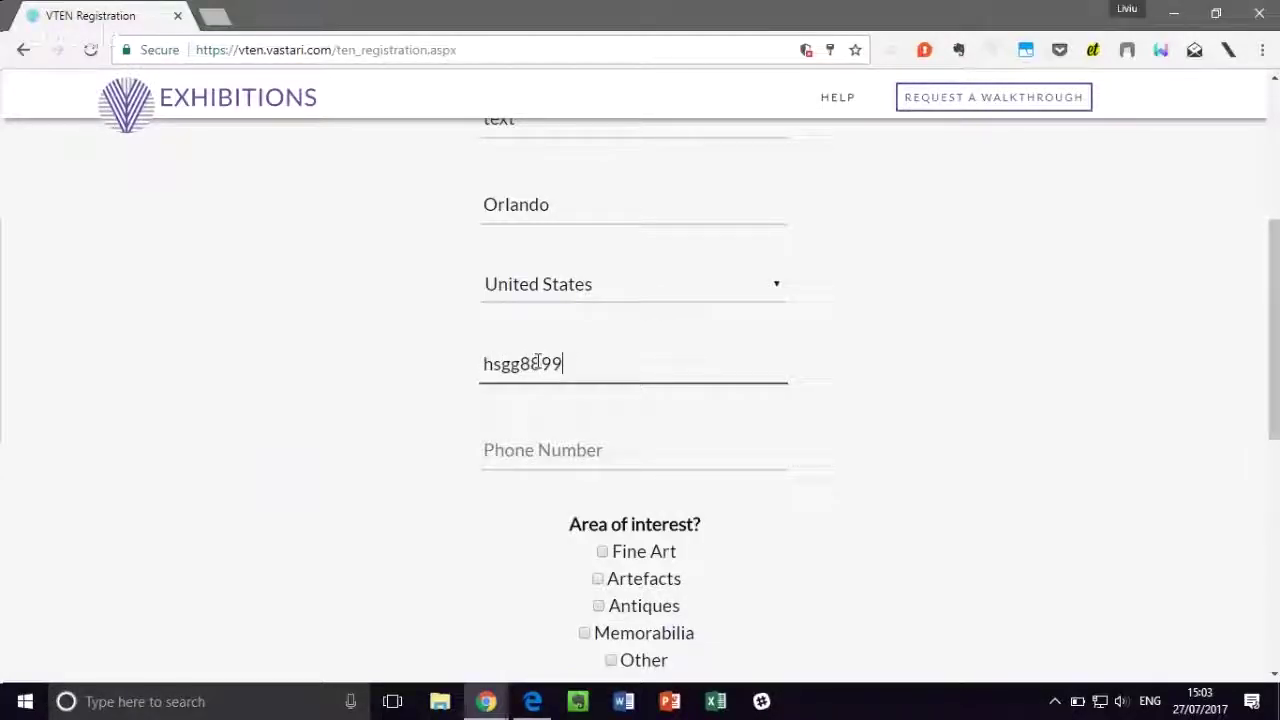
pyautogui.click(521, 447)
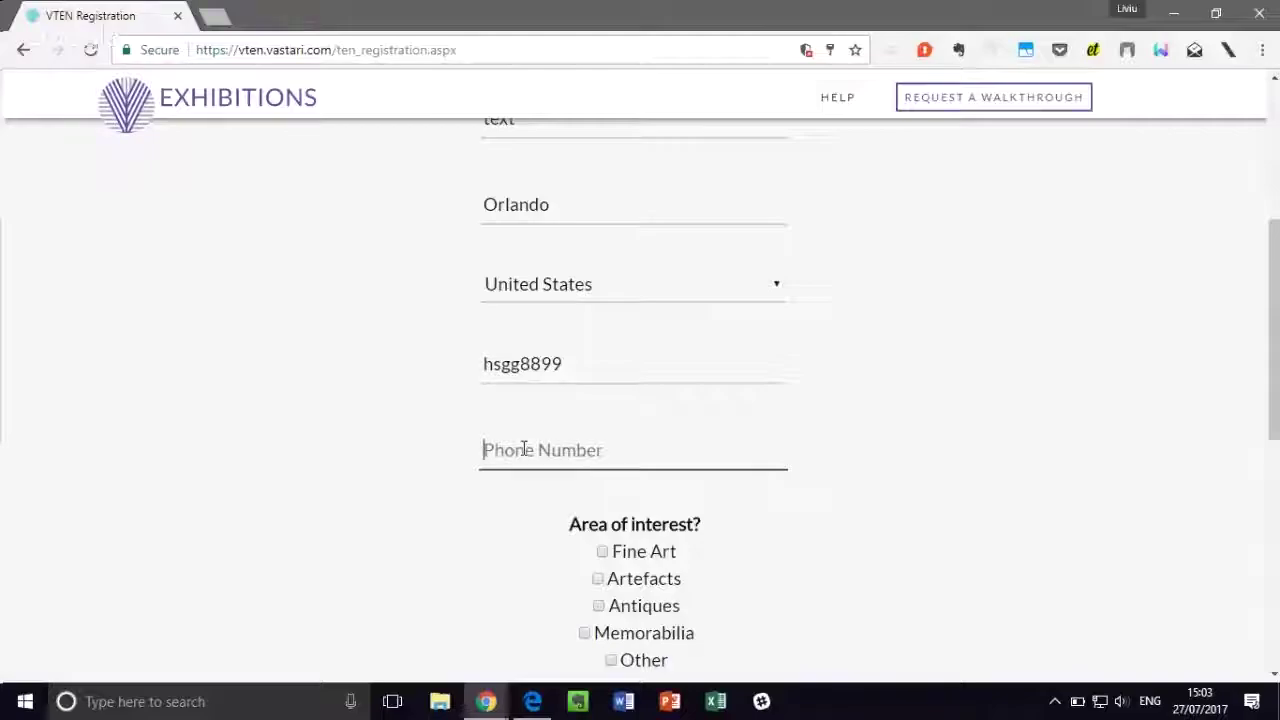
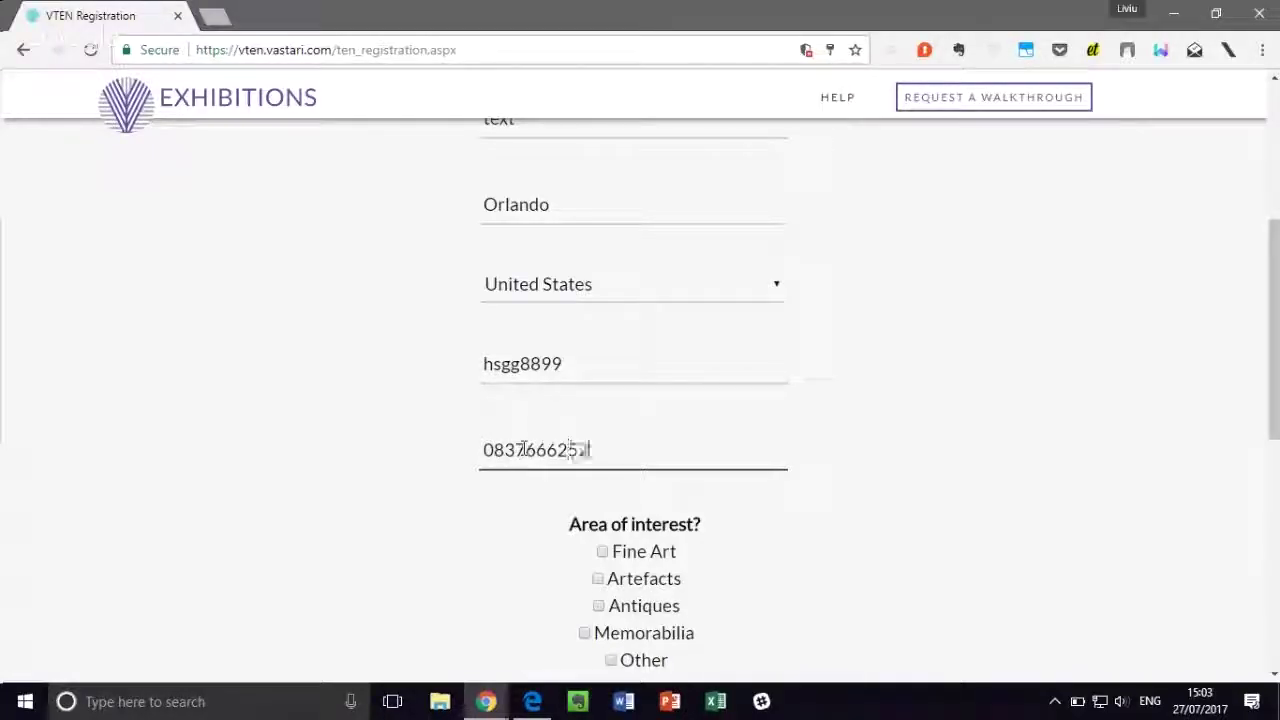
# Step: Tick Other as the area of interest and continue to Institution Information
pyautogui.scroll(-1, 555, 430)
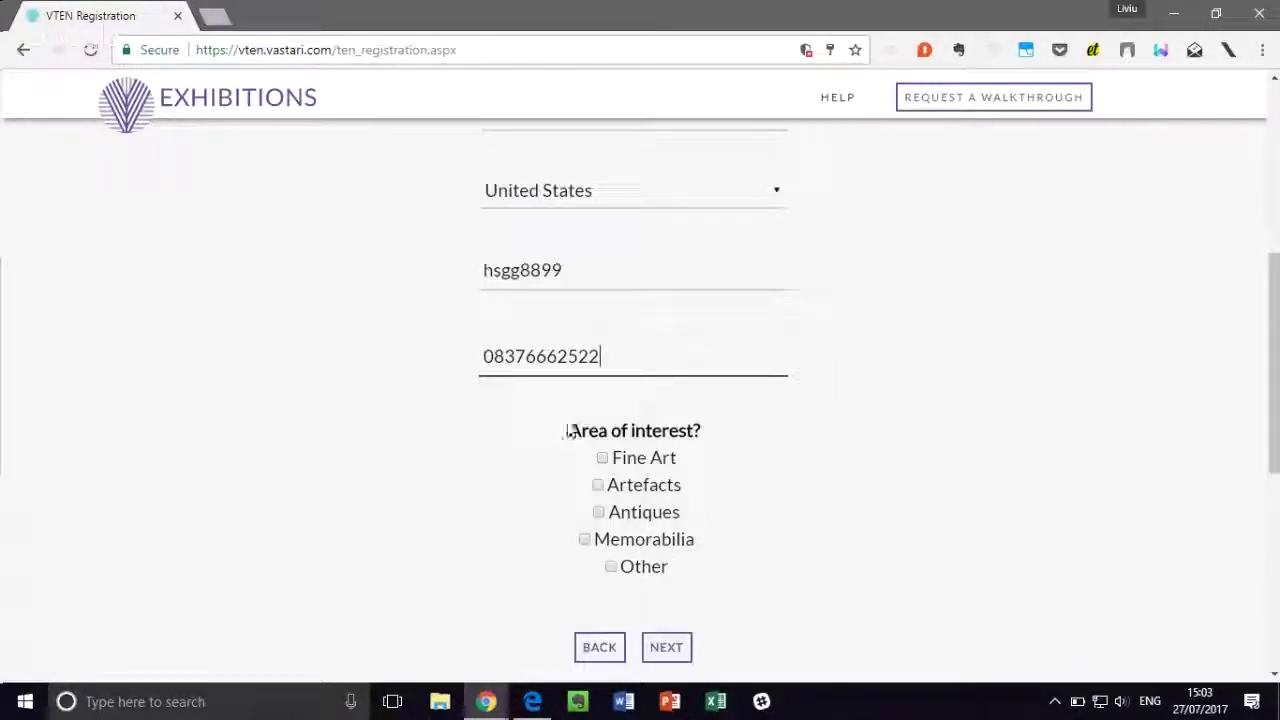
pyautogui.scroll(-1, 566, 430)
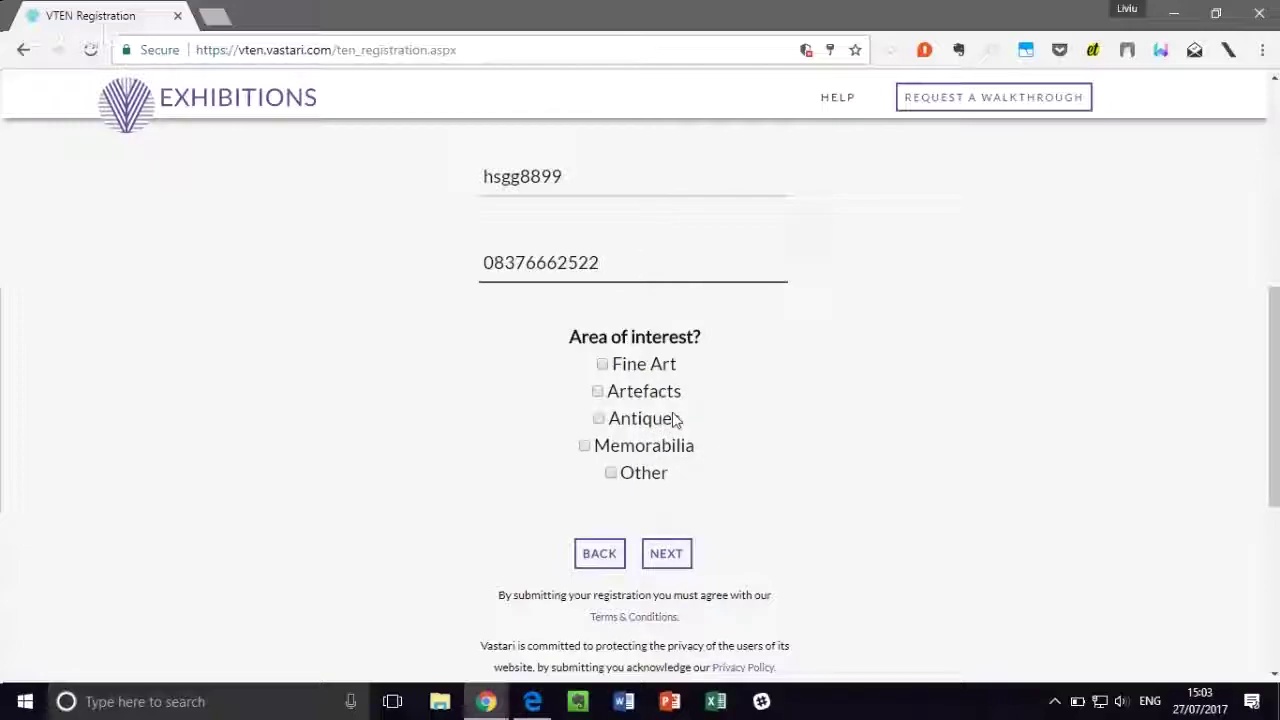
pyautogui.click(664, 482)
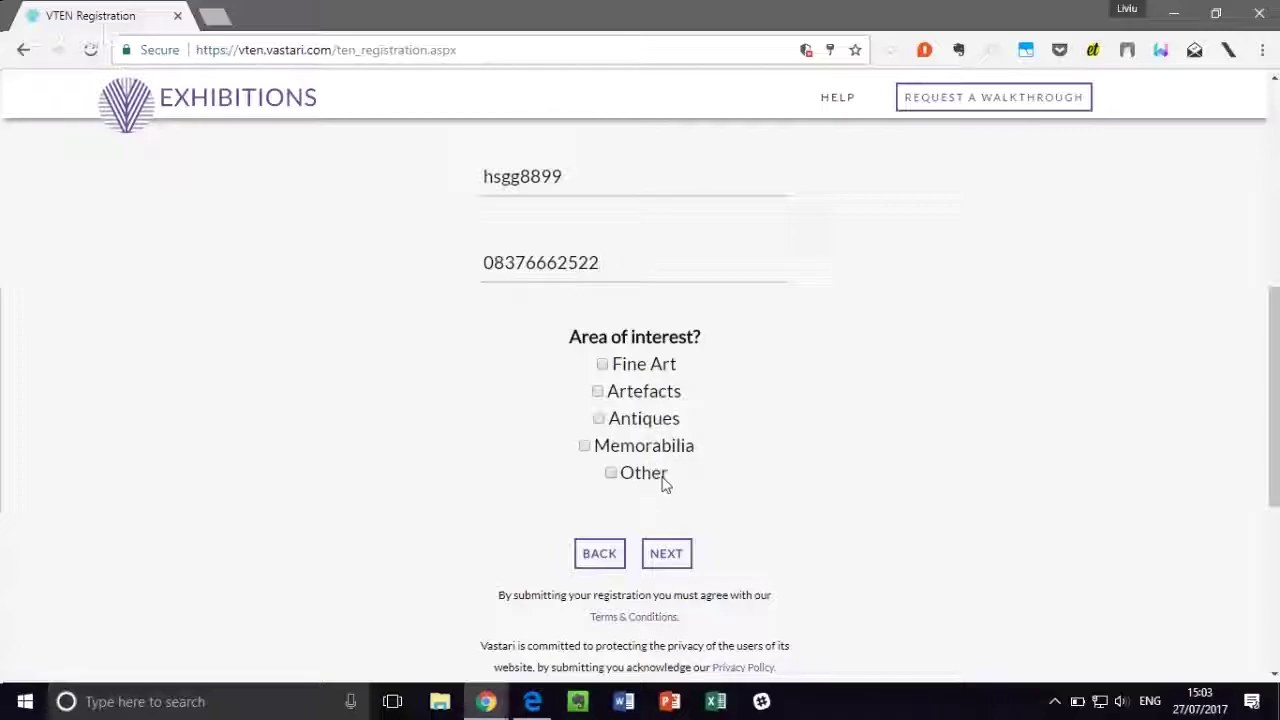
pyautogui.click(611, 473)
pyautogui.click(662, 560)
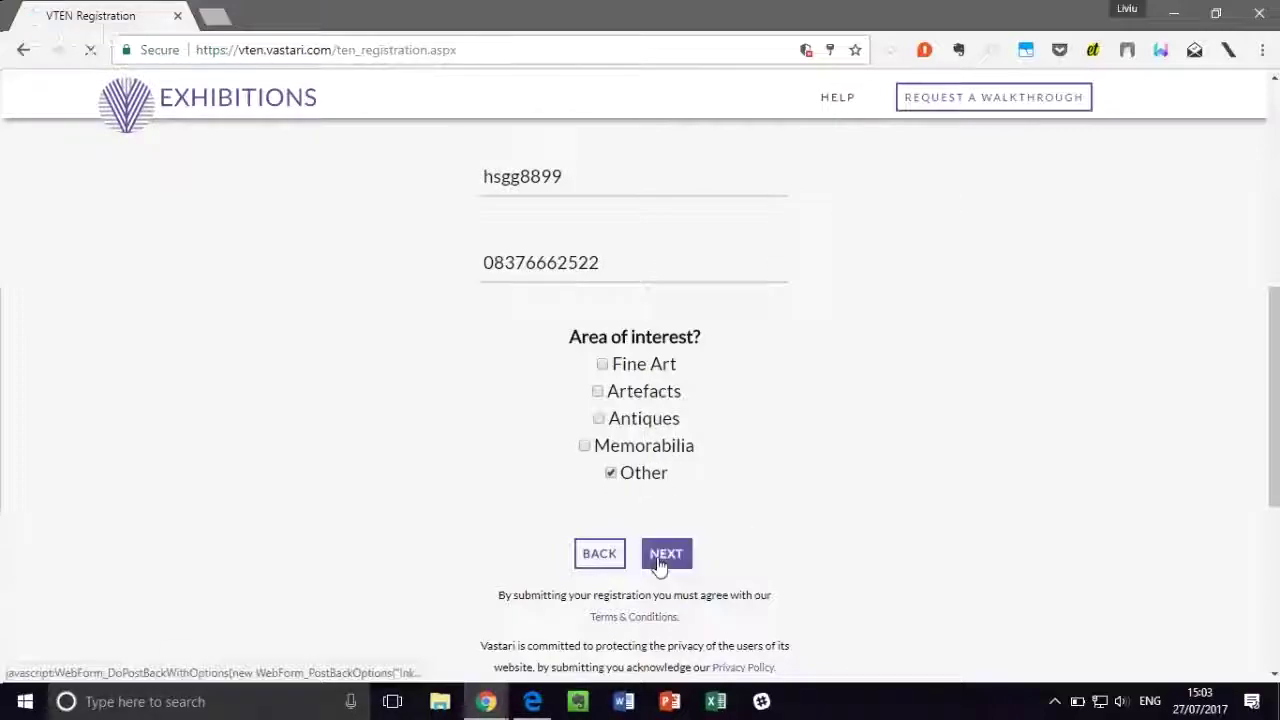
pyautogui.scroll(-2, 866, 346)
pyautogui.scroll(2, 864, 346)
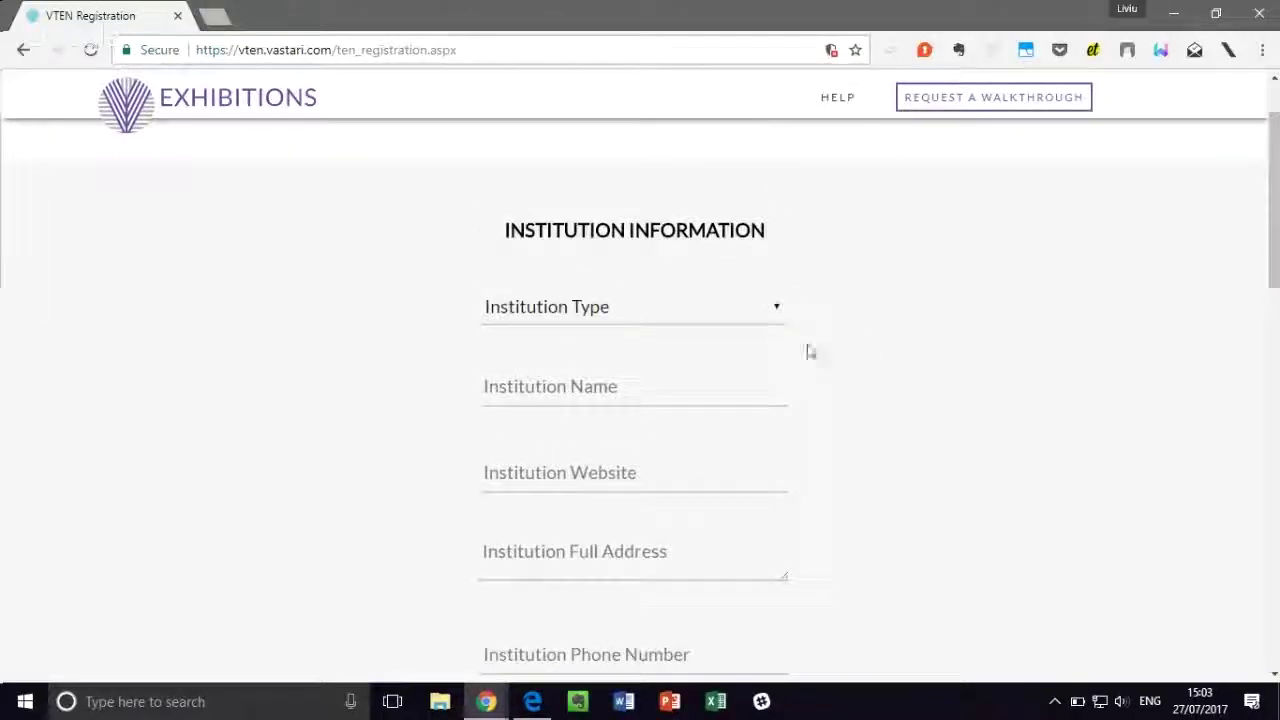
# Step: Set institution type Museum, name 'Natural History Museum of Orland', website nathistorlando.com
pyautogui.click(742, 318)
pyautogui.click(700, 362)
pyautogui.click(661, 387)
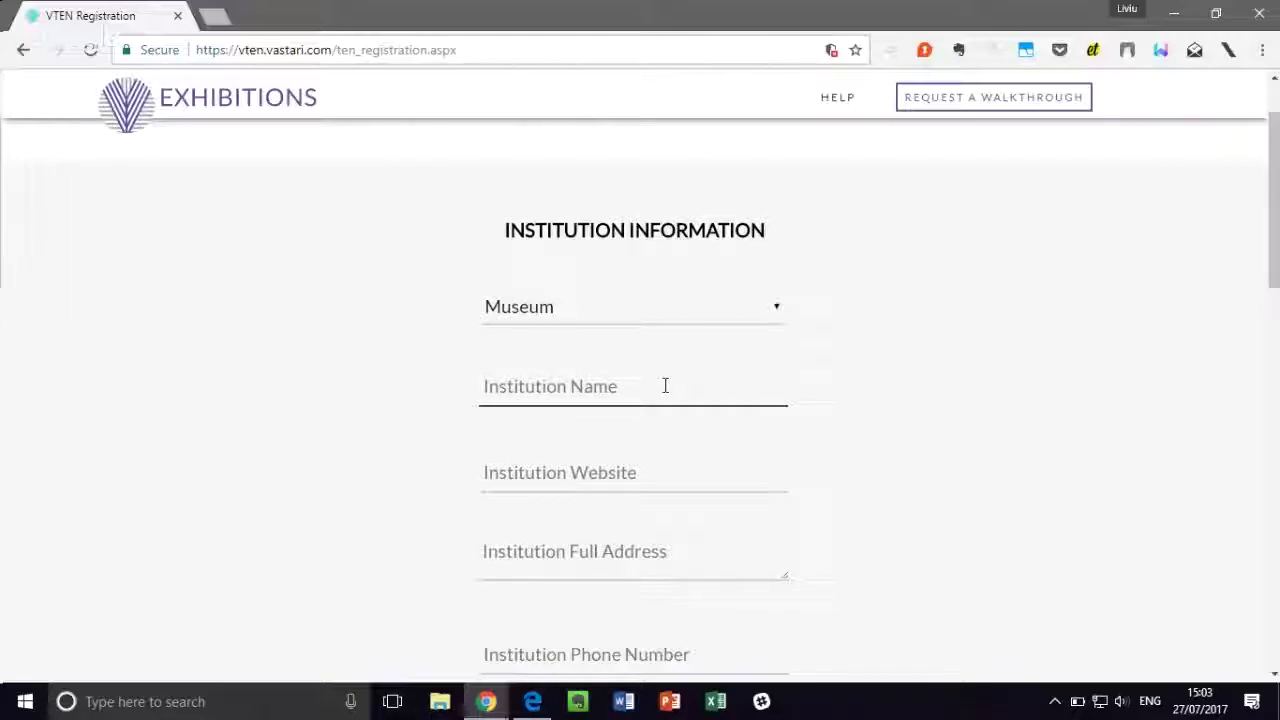
pyautogui.write('Natural History Museum of Orlando')
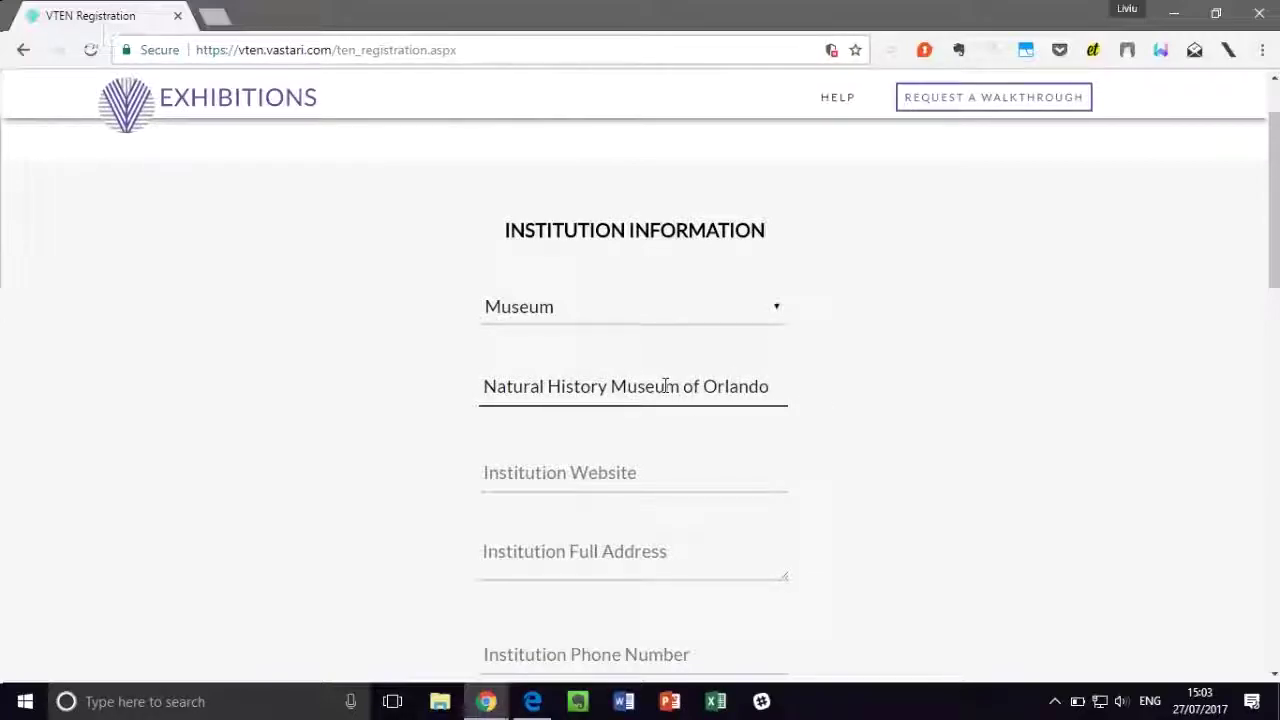
pyautogui.click(571, 465)
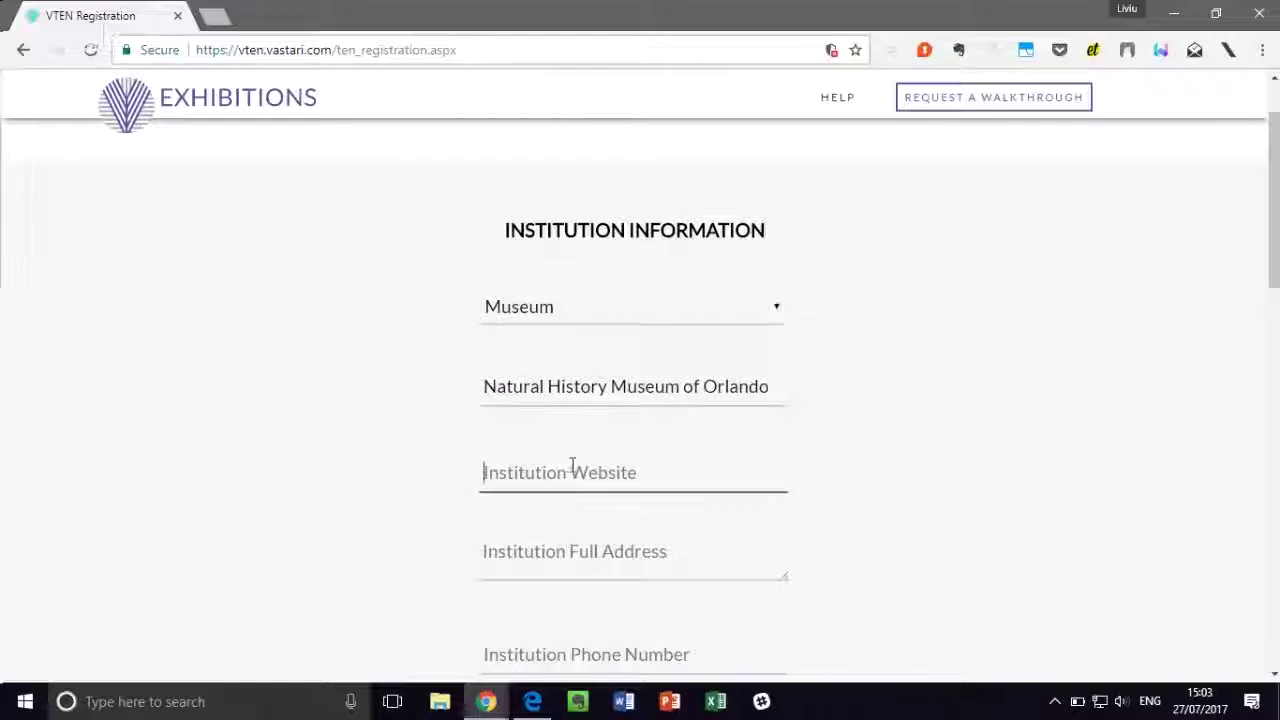
pyautogui.write('nathistorlando.com')
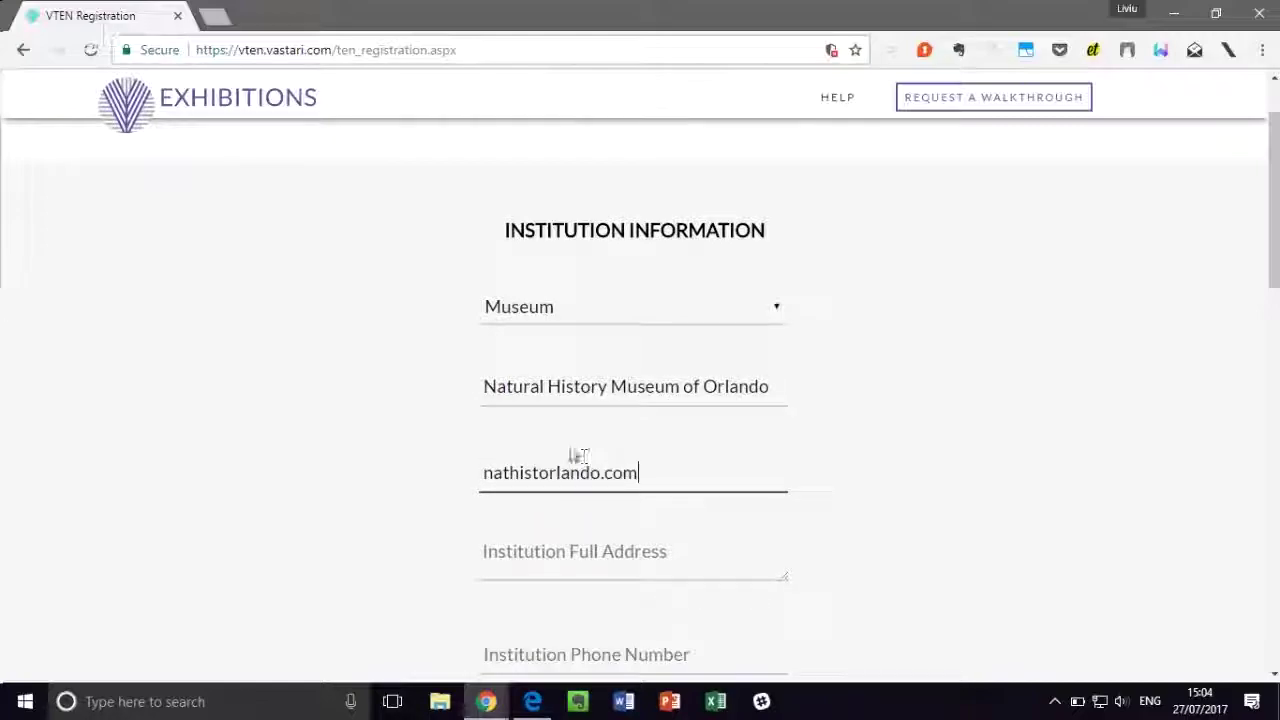
# Step: Enter the institution's full address and phone number
pyautogui.click(559, 540)
pyautogui.scroll(-1, 560, 543)
pyautogui.write('text text')
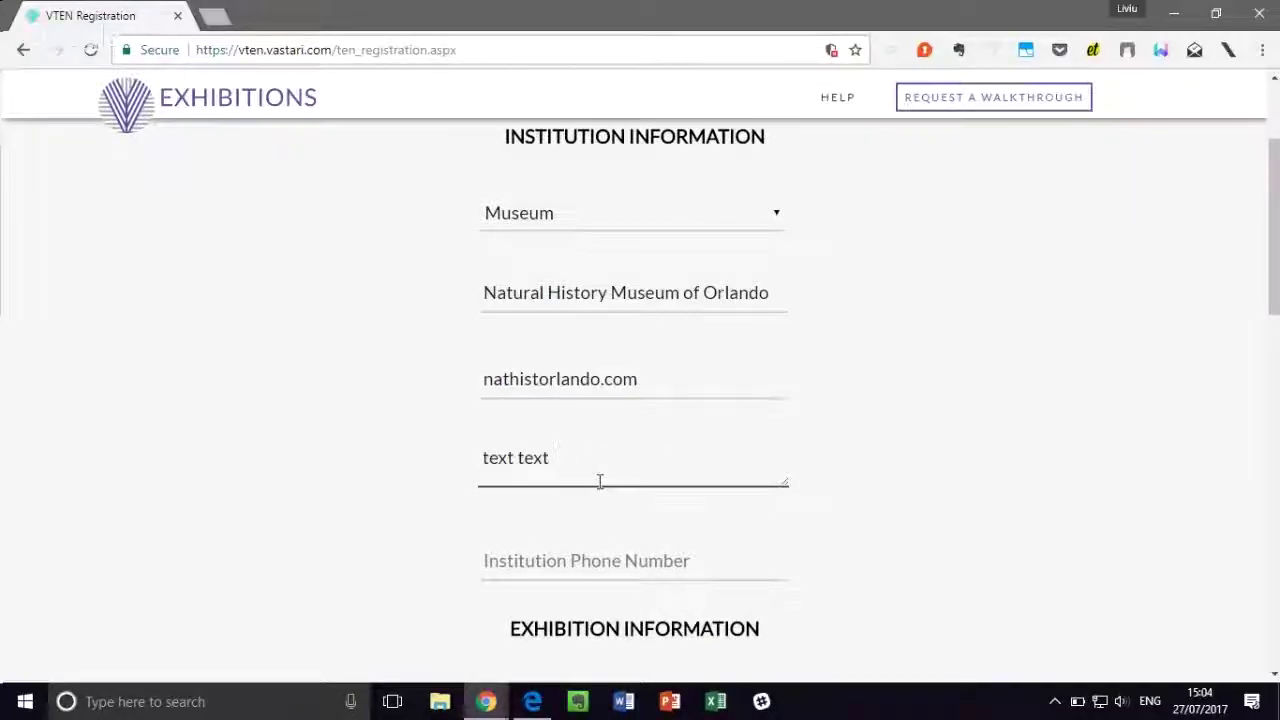
pyautogui.click(543, 556)
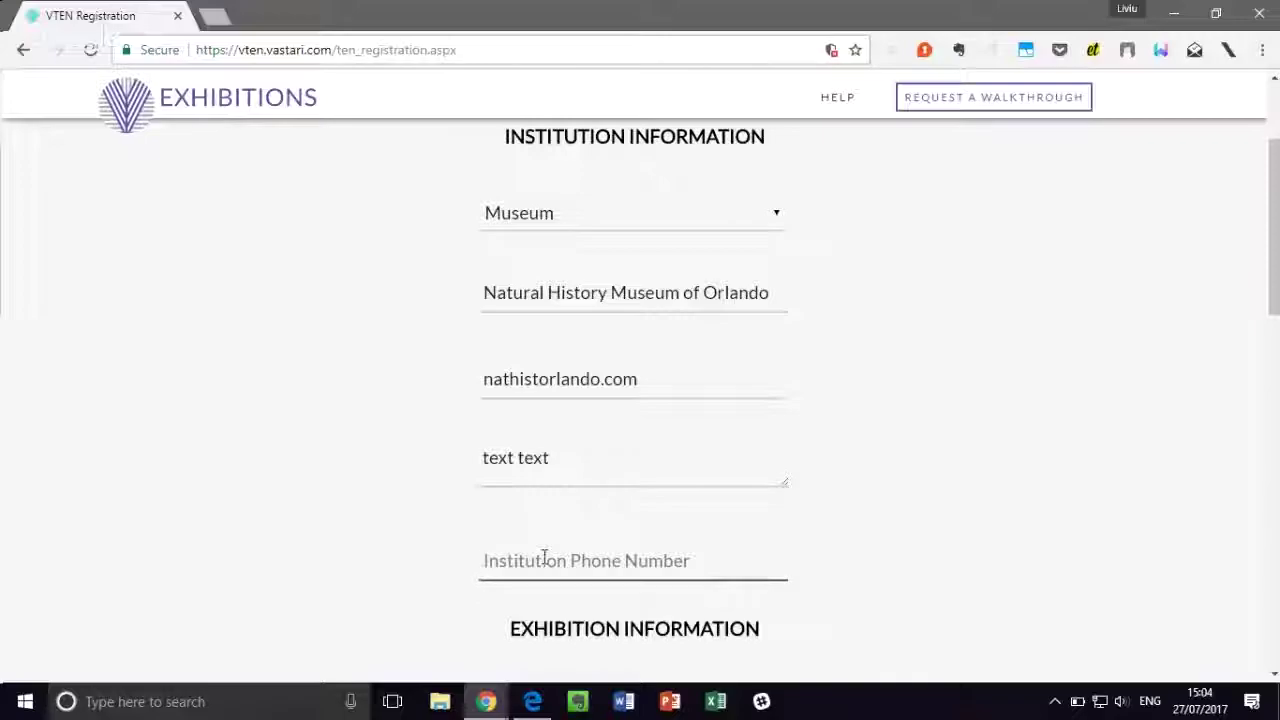
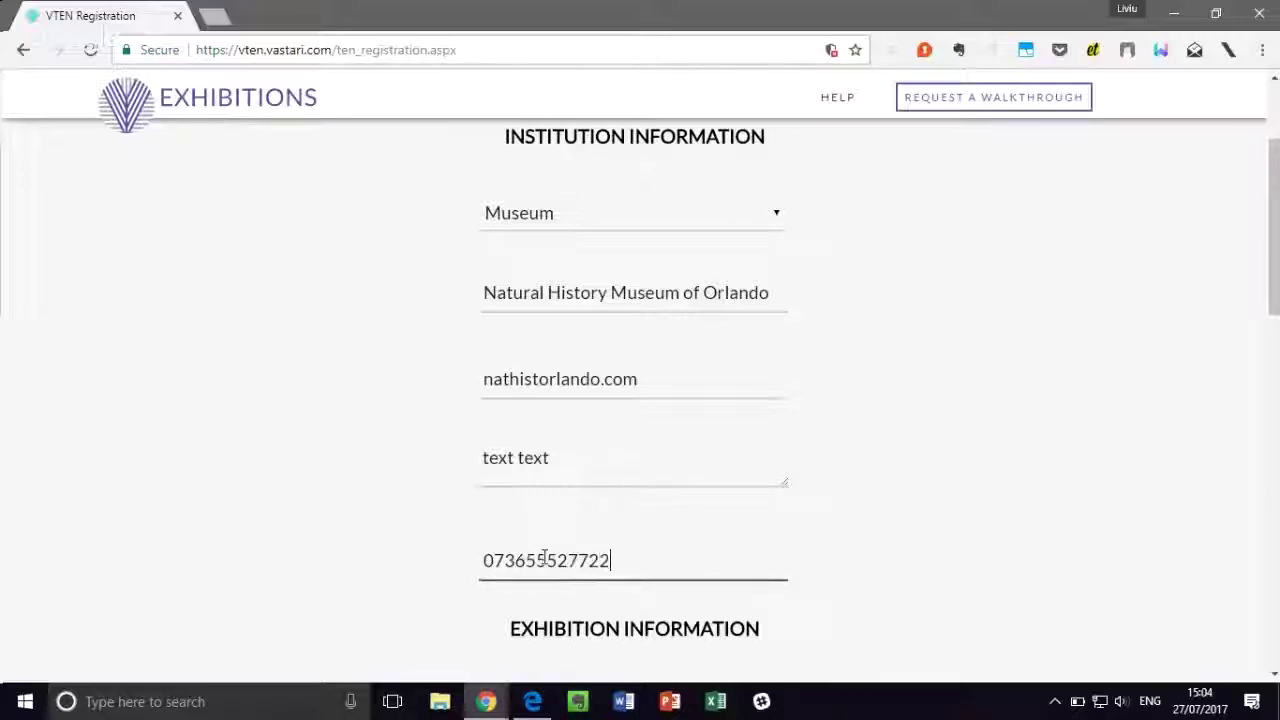
pyautogui.scroll(-5, 543, 556)
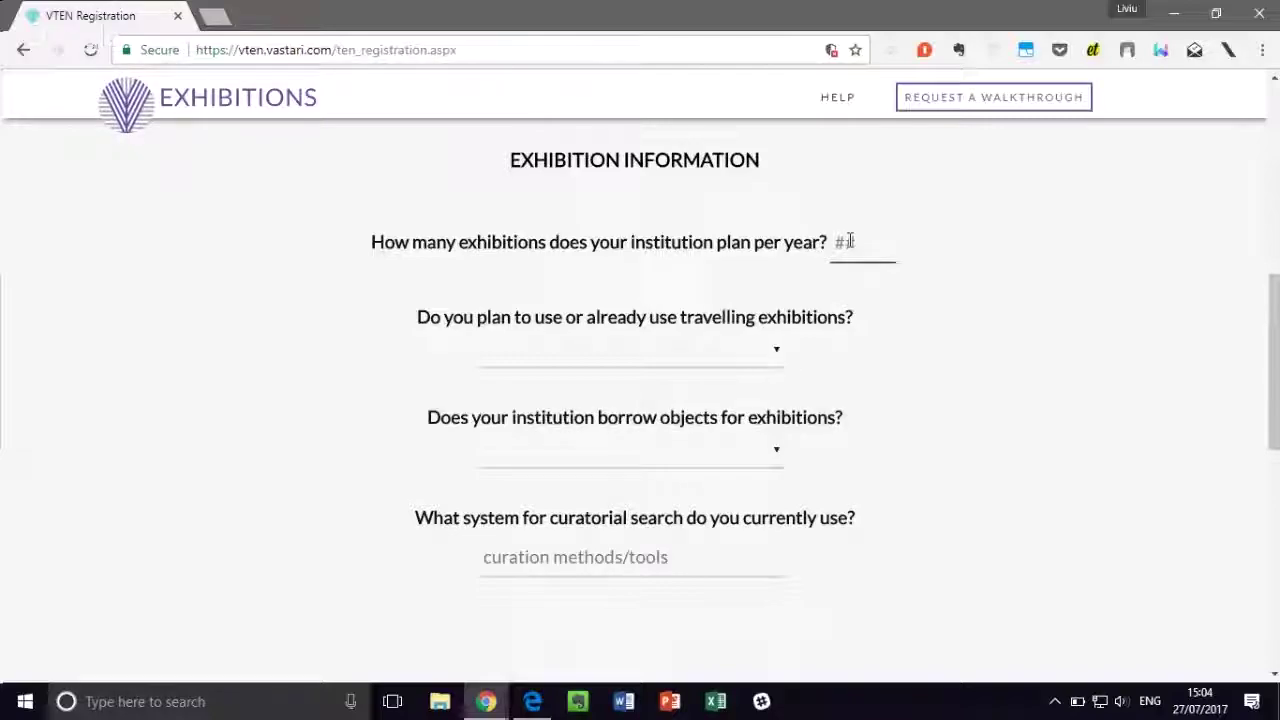
# Step: Answer 4 exhibitions a year and Yes to both travelling exhibitions and borrowing objects
pyautogui.click(850, 241)
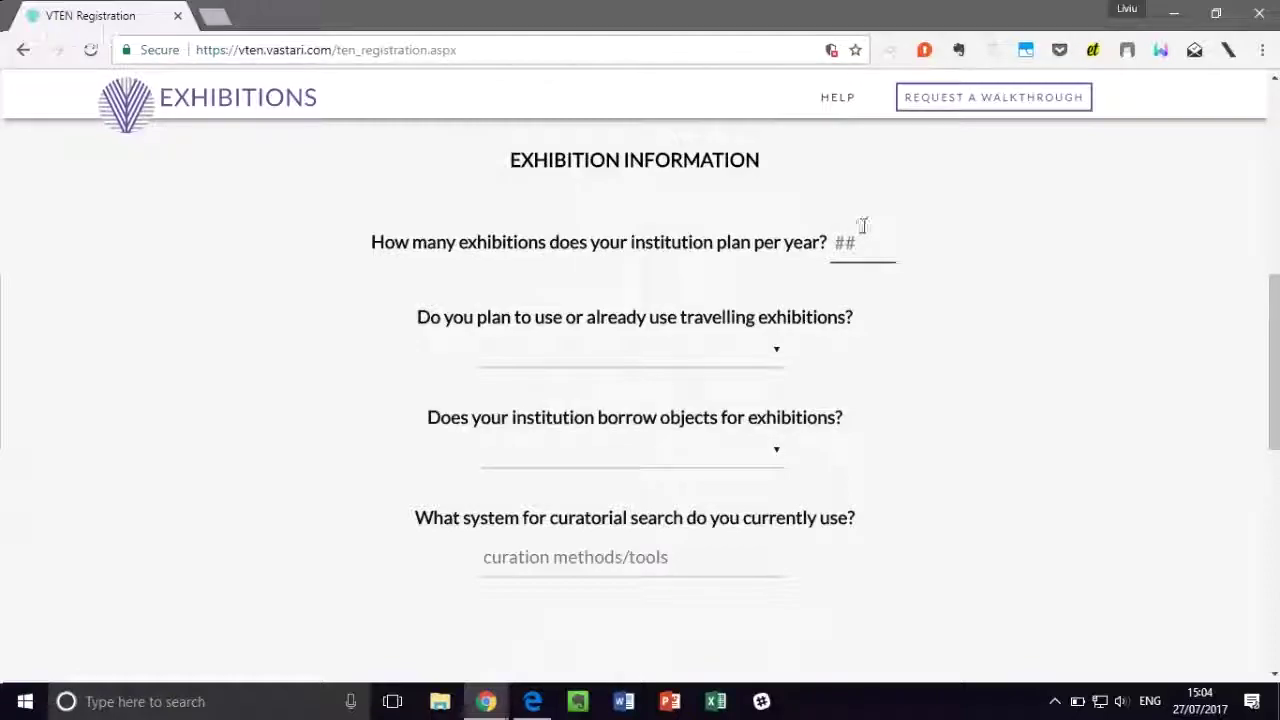
pyautogui.write('4')
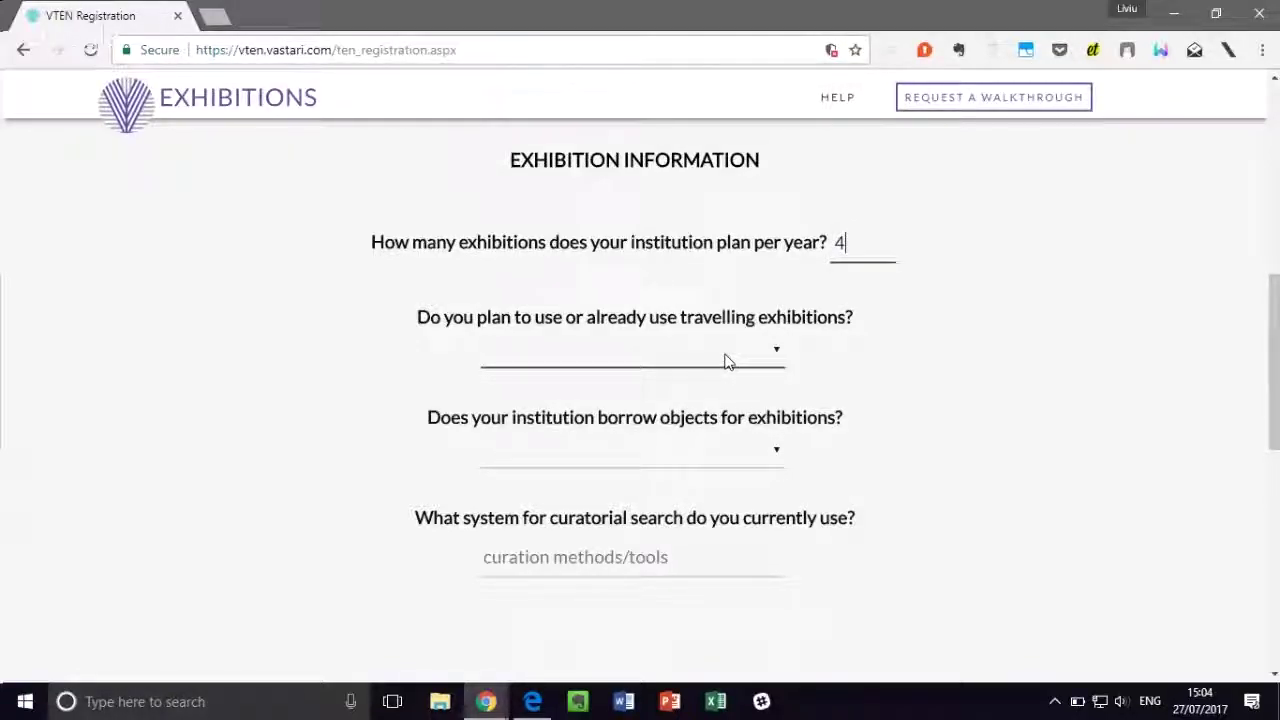
pyautogui.click(727, 362)
pyautogui.click(691, 398)
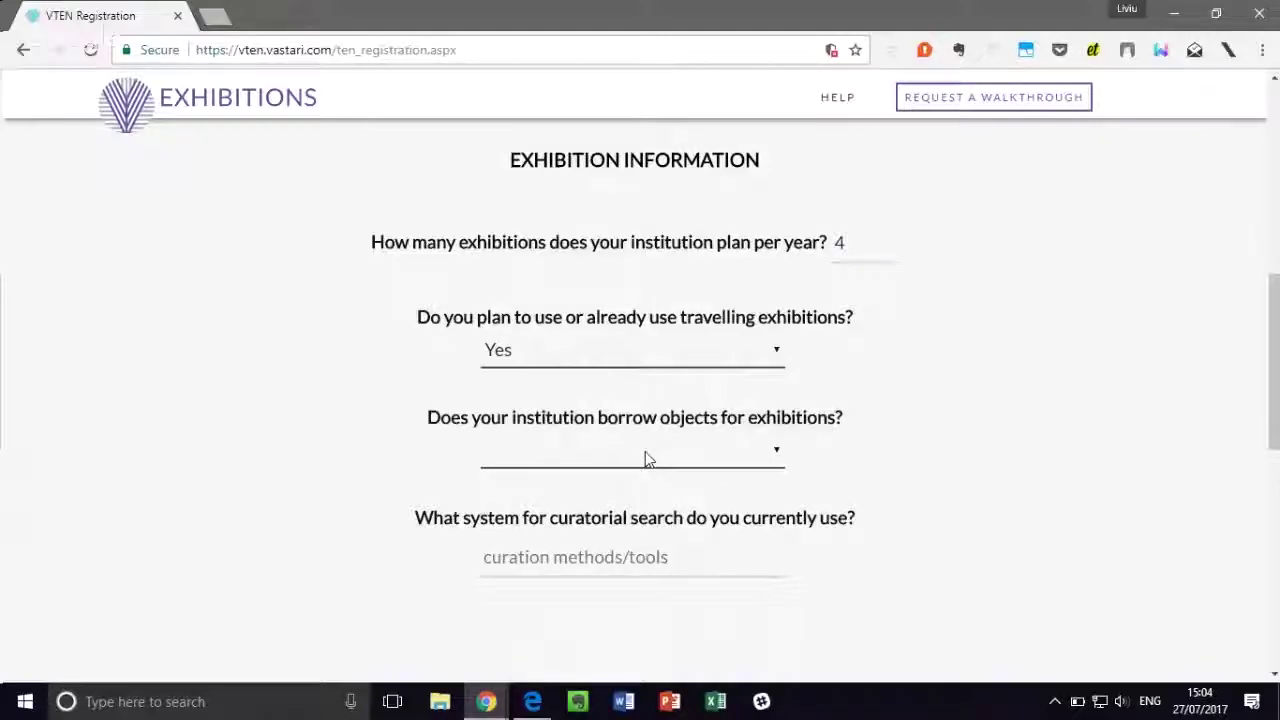
pyautogui.click(638, 462)
pyautogui.click(640, 500)
pyautogui.scroll(-2, 643, 495)
# Step: Enter 'system' as the curatorial search system, set tutorial to No, and submit
pyautogui.click(620, 380)
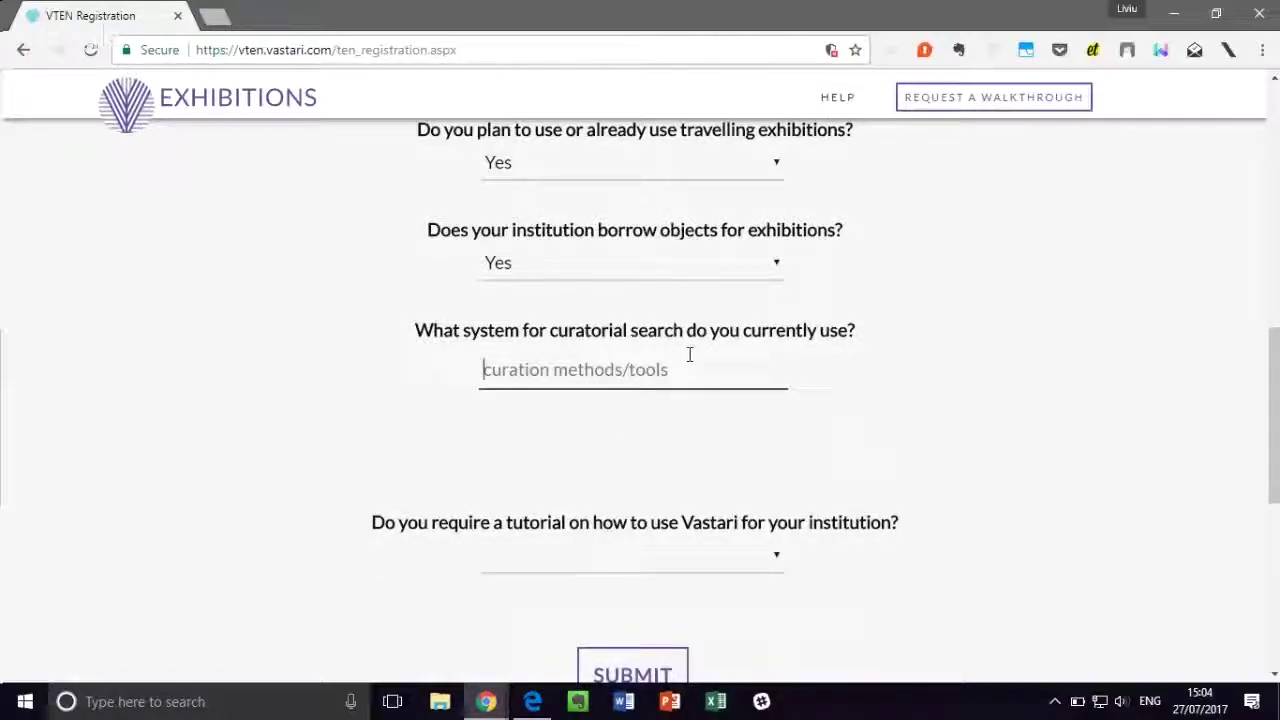
pyautogui.write('sy')
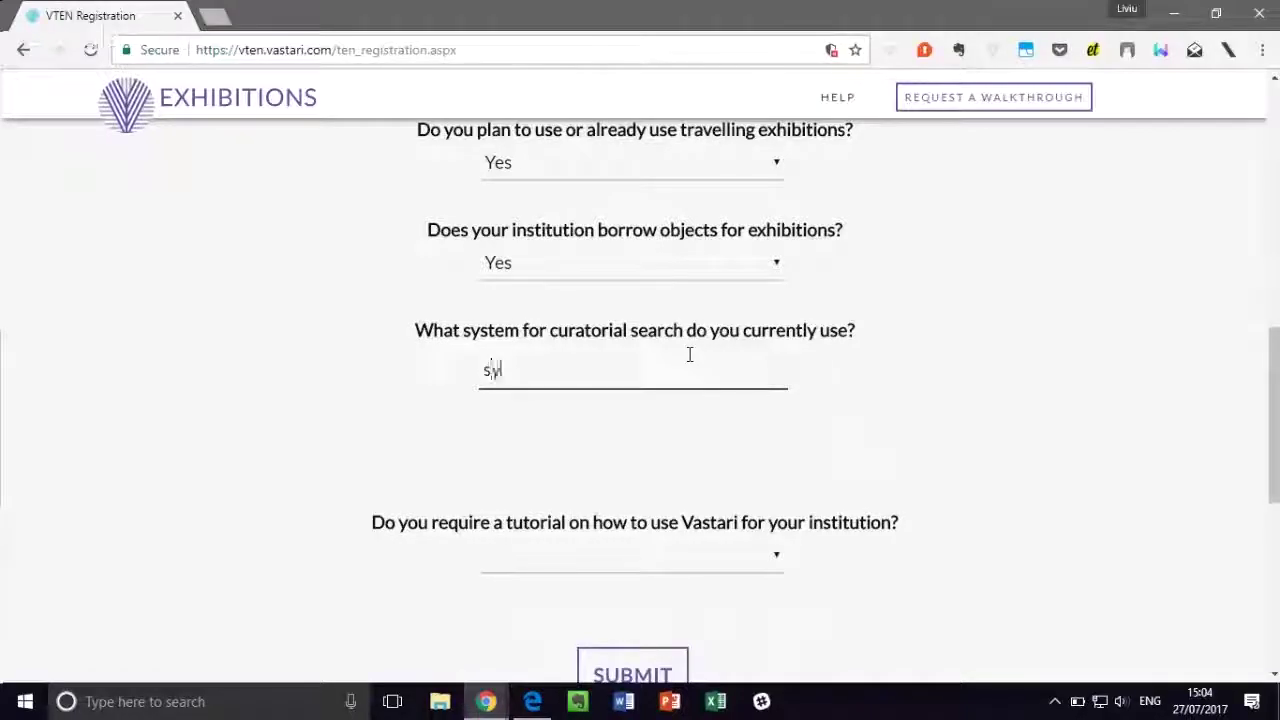
pyautogui.write('stem')
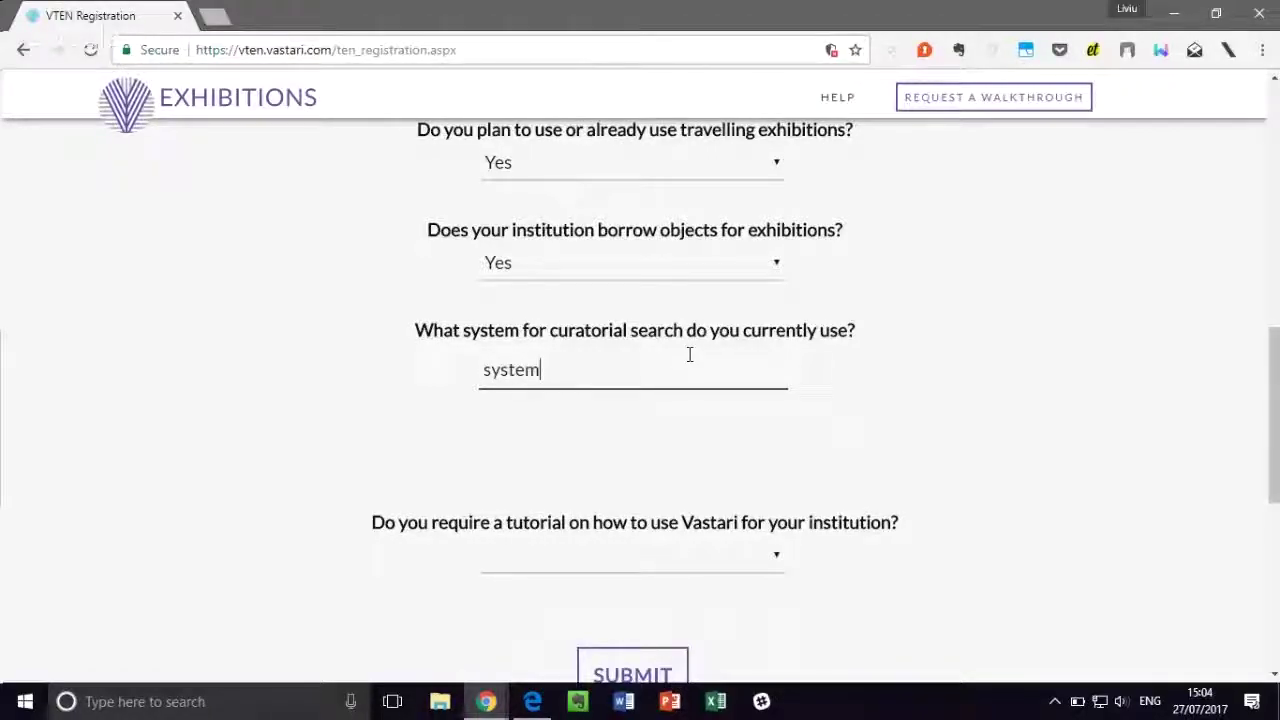
pyautogui.scroll(-3, 818, 358)
pyautogui.click(774, 281)
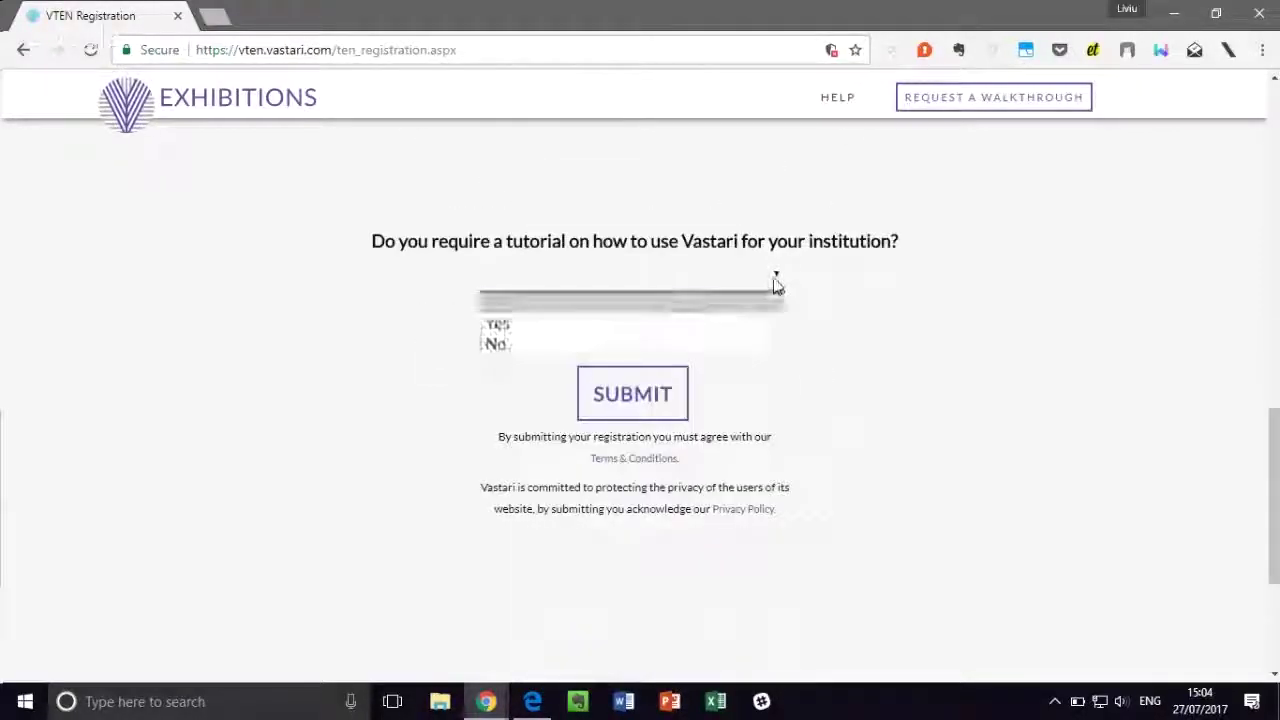
pyautogui.click(754, 323)
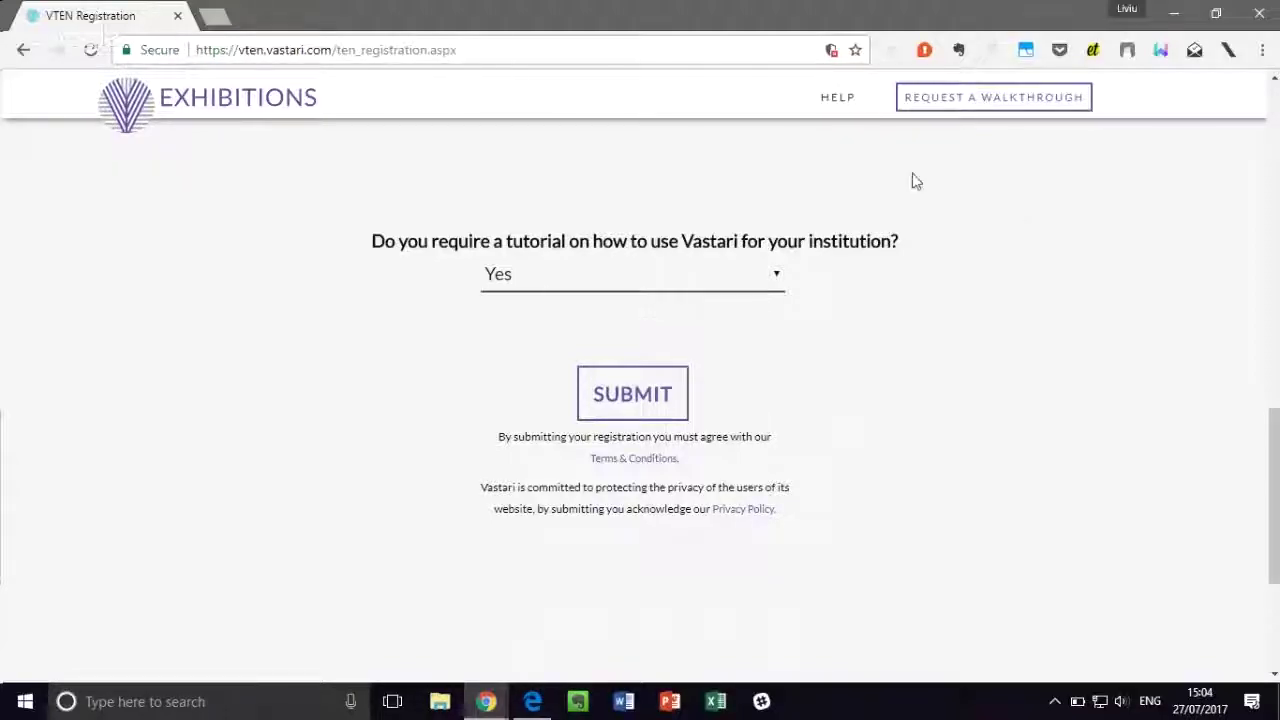
pyautogui.click(685, 285)
pyautogui.click(617, 346)
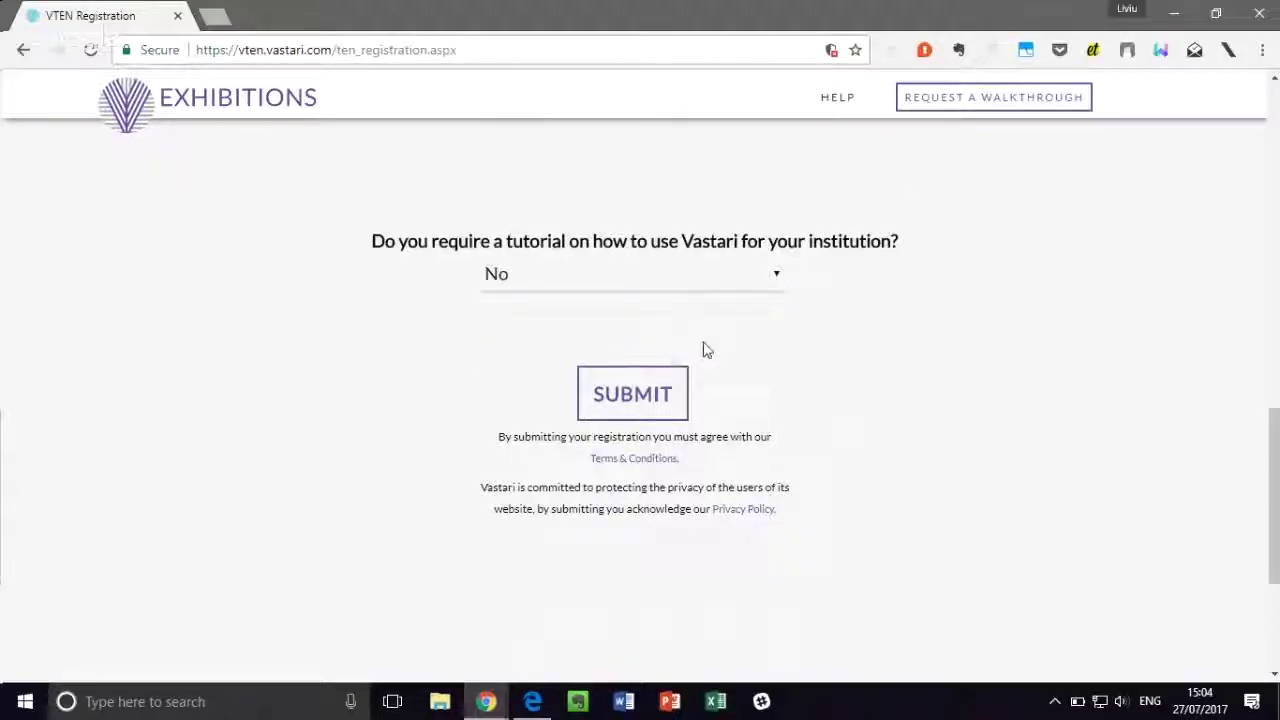
pyautogui.click(636, 400)
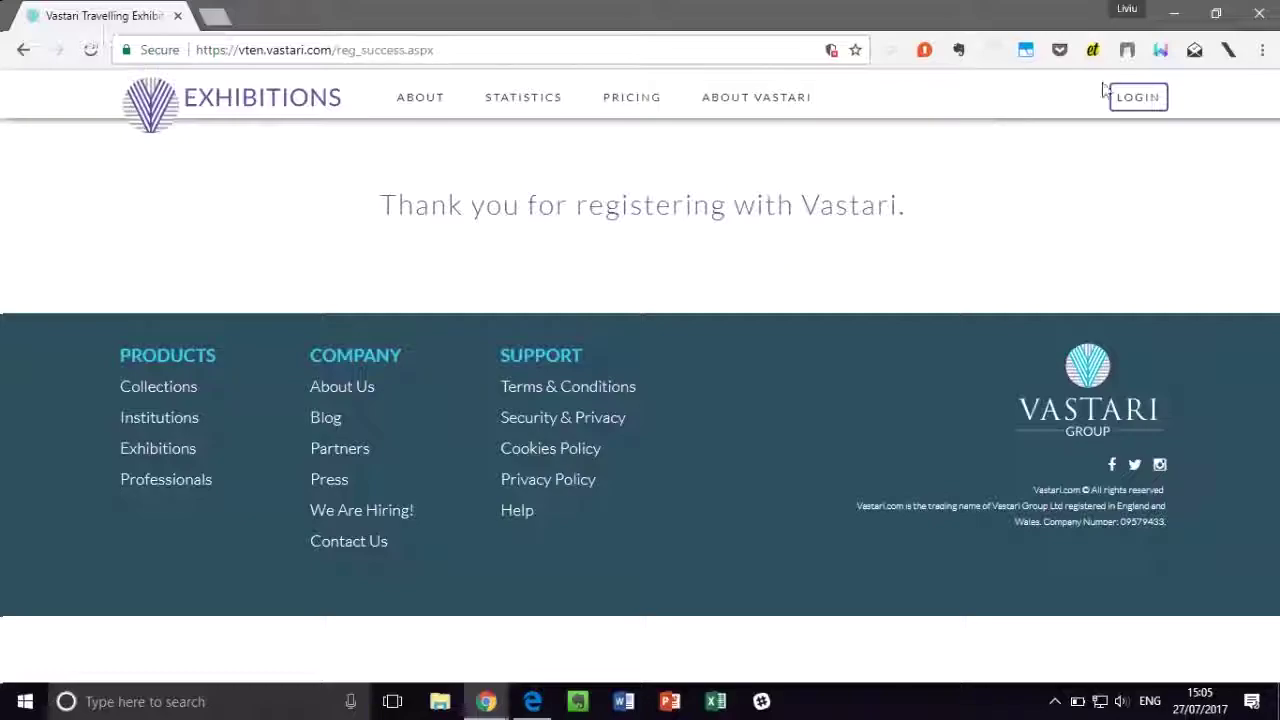
# Step: Go from the thank-you page to the Vastari sign-in page via LOGIN
pyautogui.click(1125, 100)
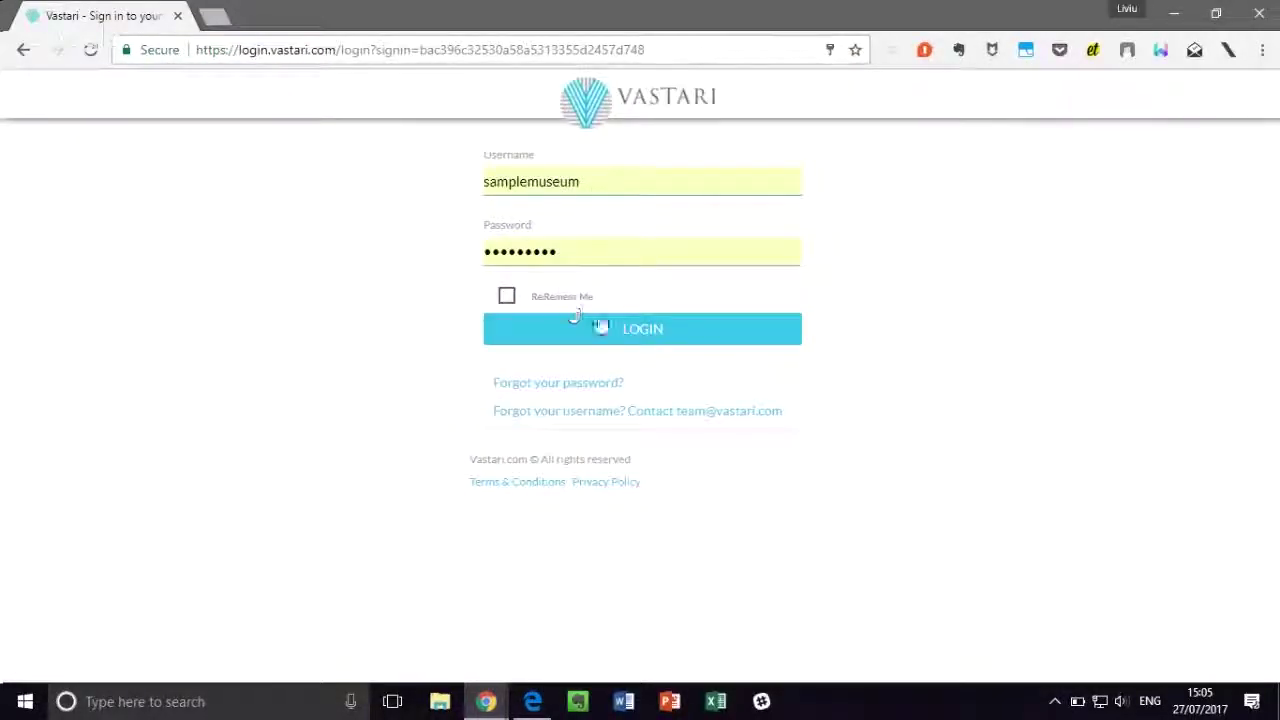
# Step: Log in with the saved demo museum credentials and look over the portal home page
pyautogui.click(602, 335)
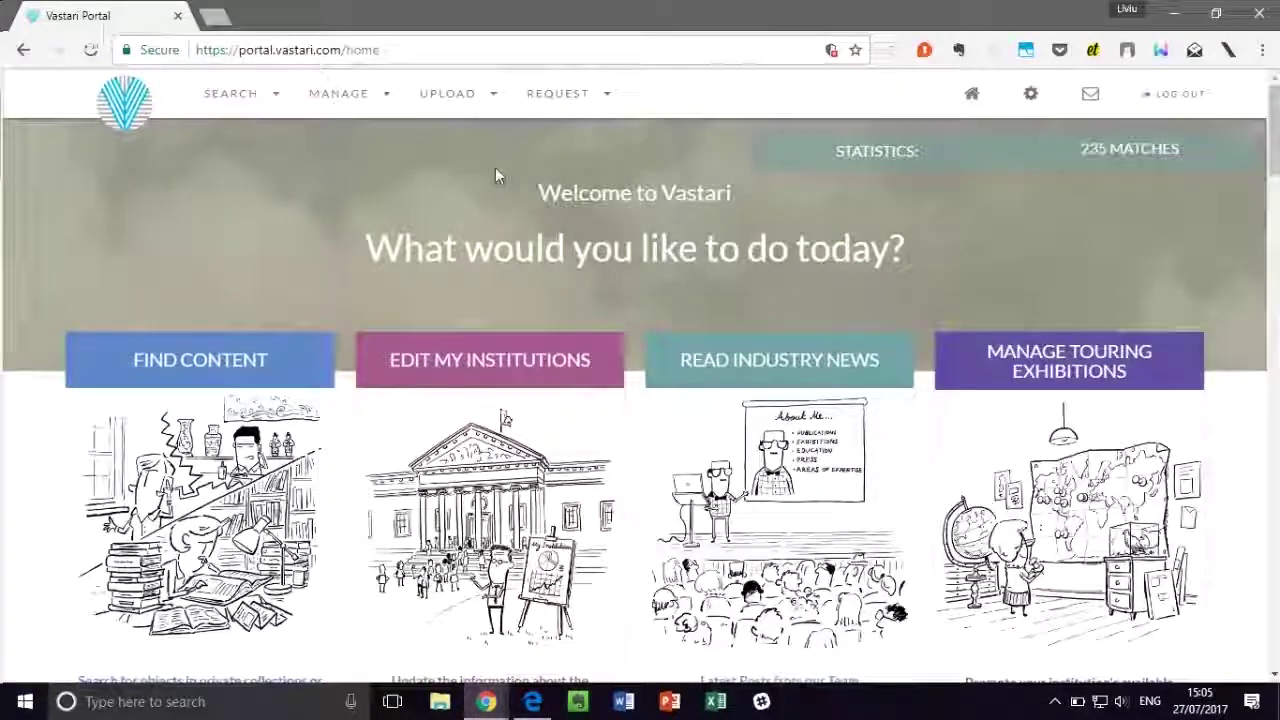
pyautogui.scroll(-1, 495, 175)
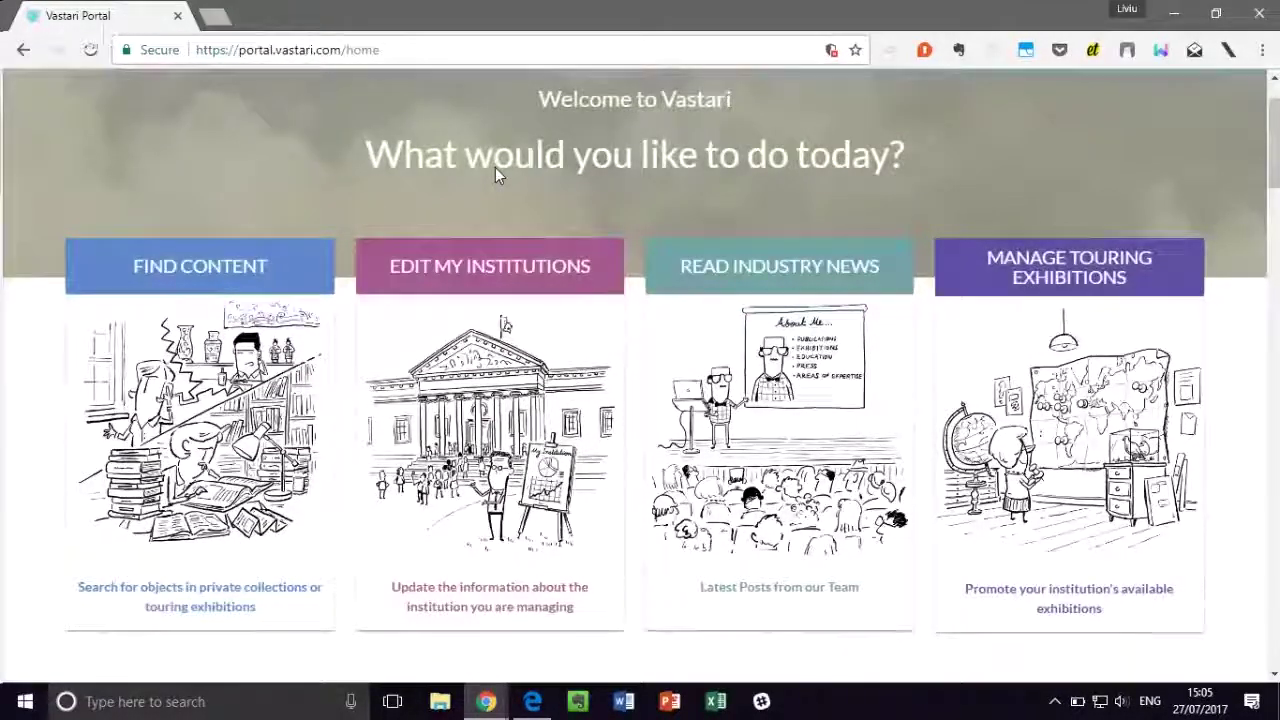
pyautogui.scroll(1, 495, 170)
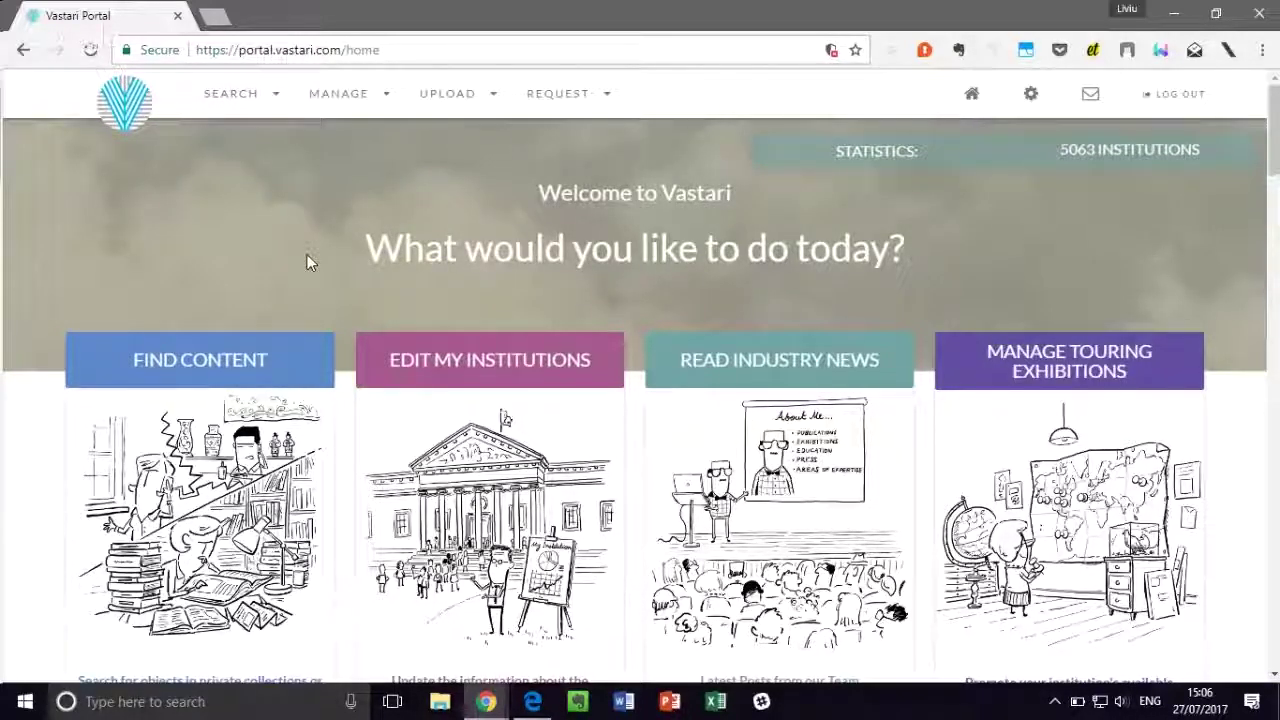
# Step: Go to Find Content and open the exhibition search page
pyautogui.click(263, 358)
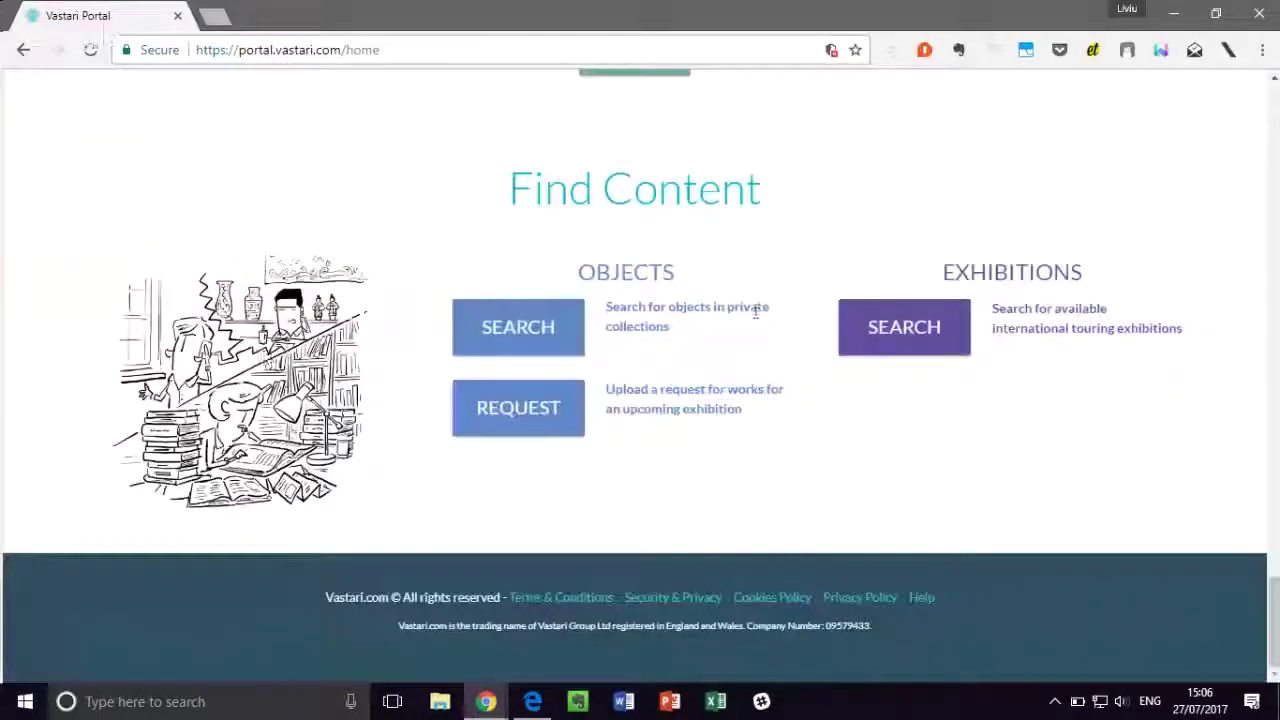
pyautogui.click(911, 329)
pyautogui.scroll(-8, 908, 275)
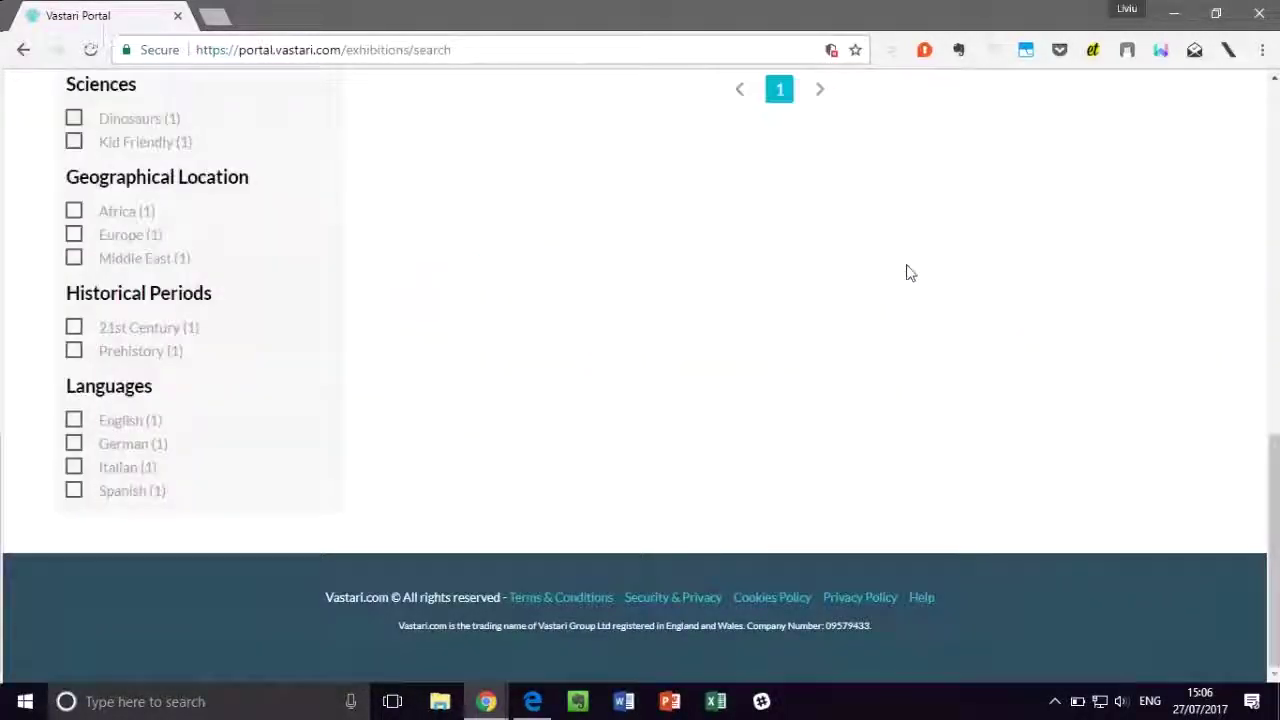
pyautogui.scroll(7, 903, 337)
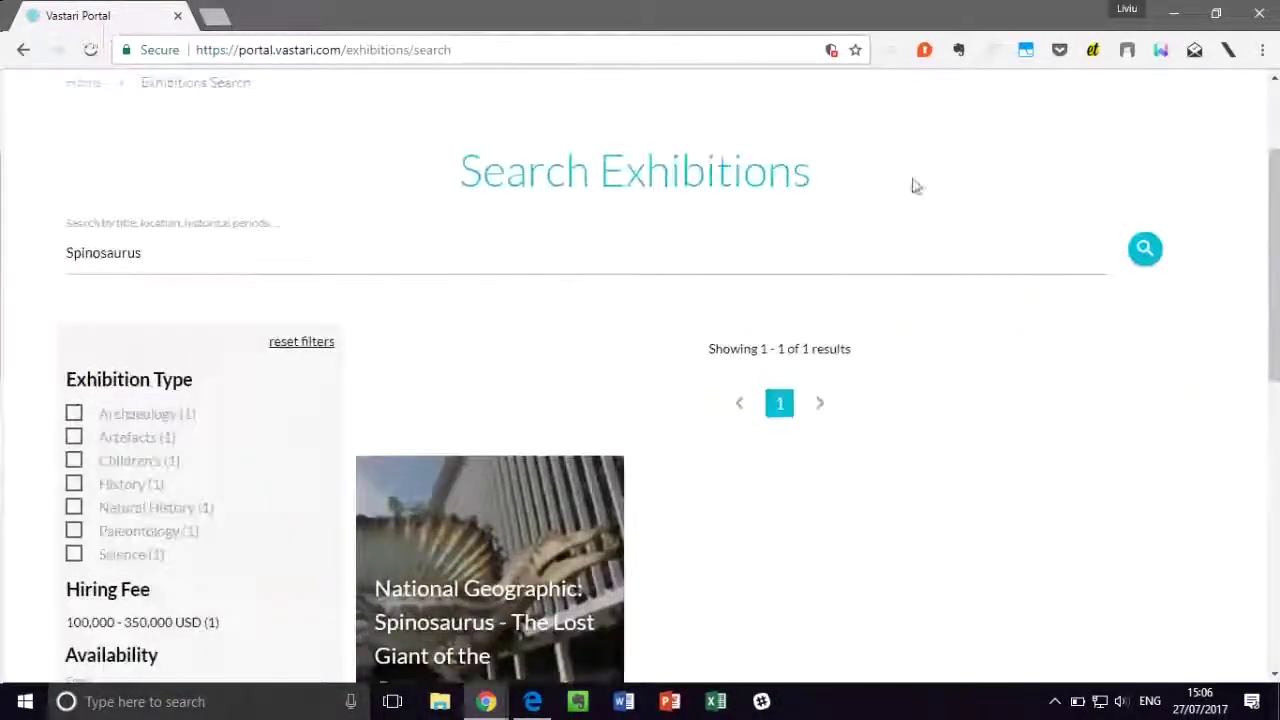
# Step: Delete the Spinosaurus query and browse the full list of 276 exhibitions
pyautogui.click(350, 265)
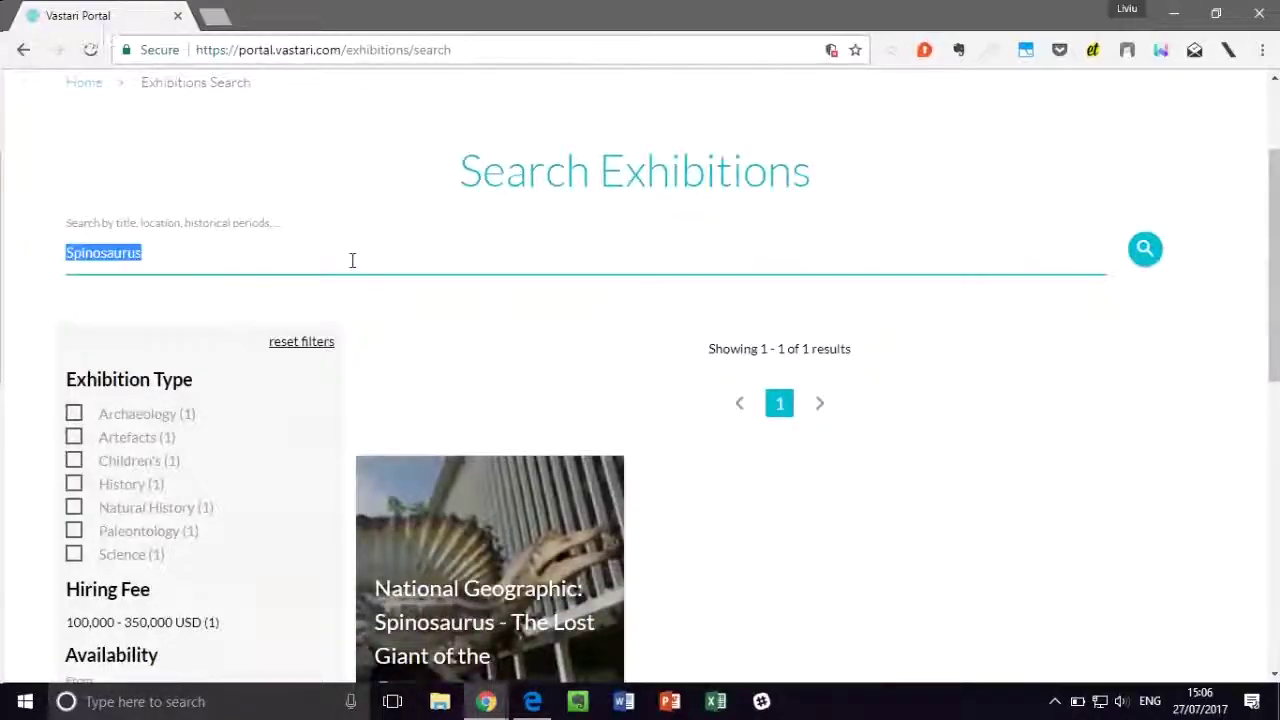
pyautogui.press('BackSpace')
pyautogui.scroll(-1, 480, 293)
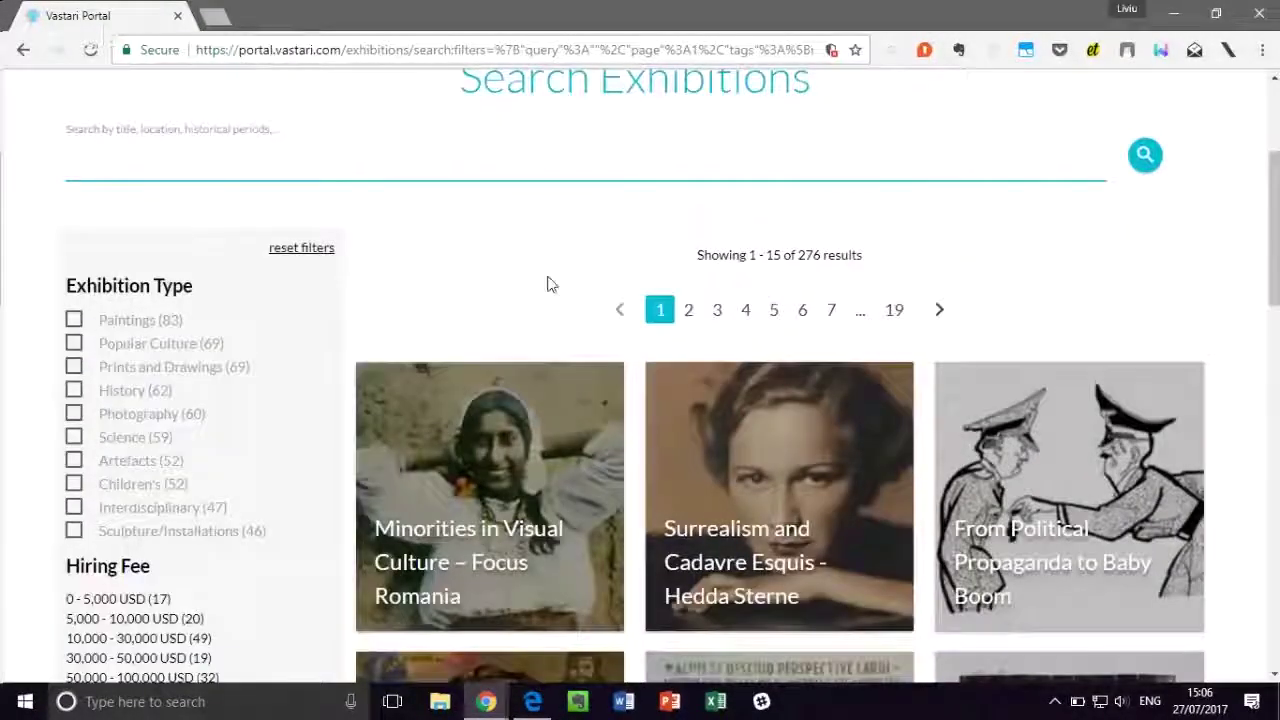
pyautogui.scroll(-1, 1006, 231)
pyautogui.scroll(-1, 1006, 231)
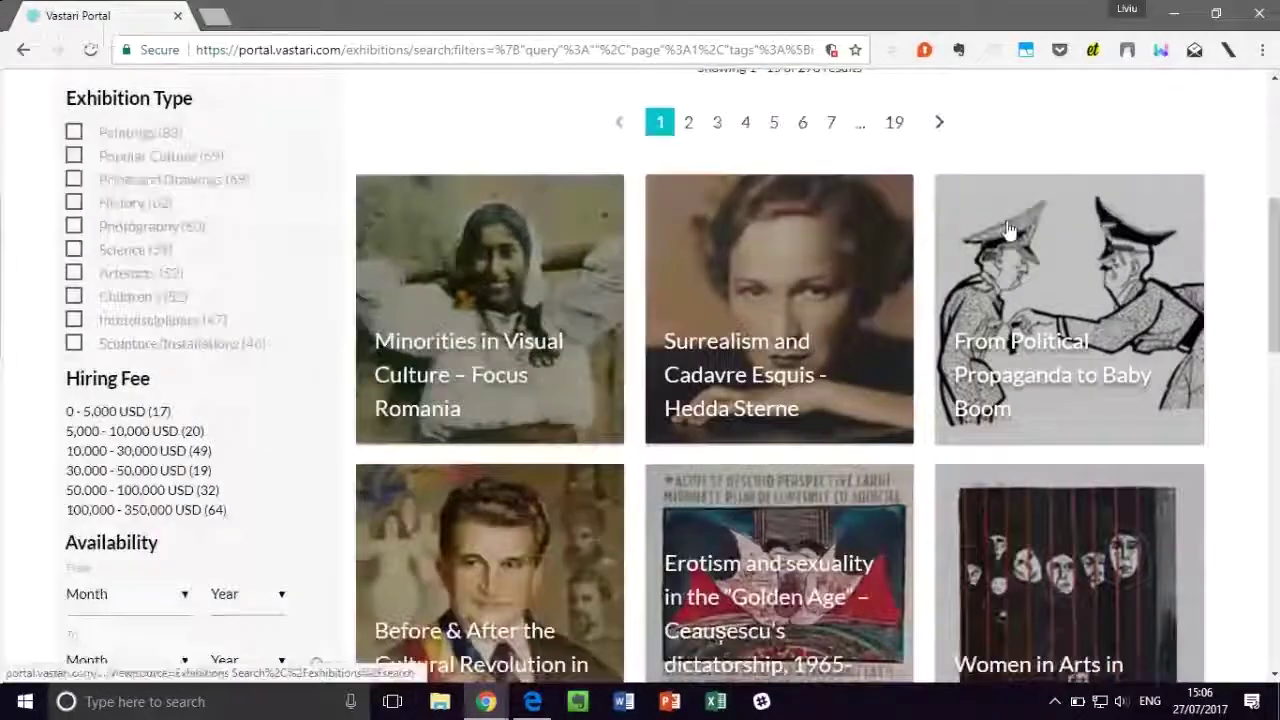
pyautogui.scroll(-6, 317, 236)
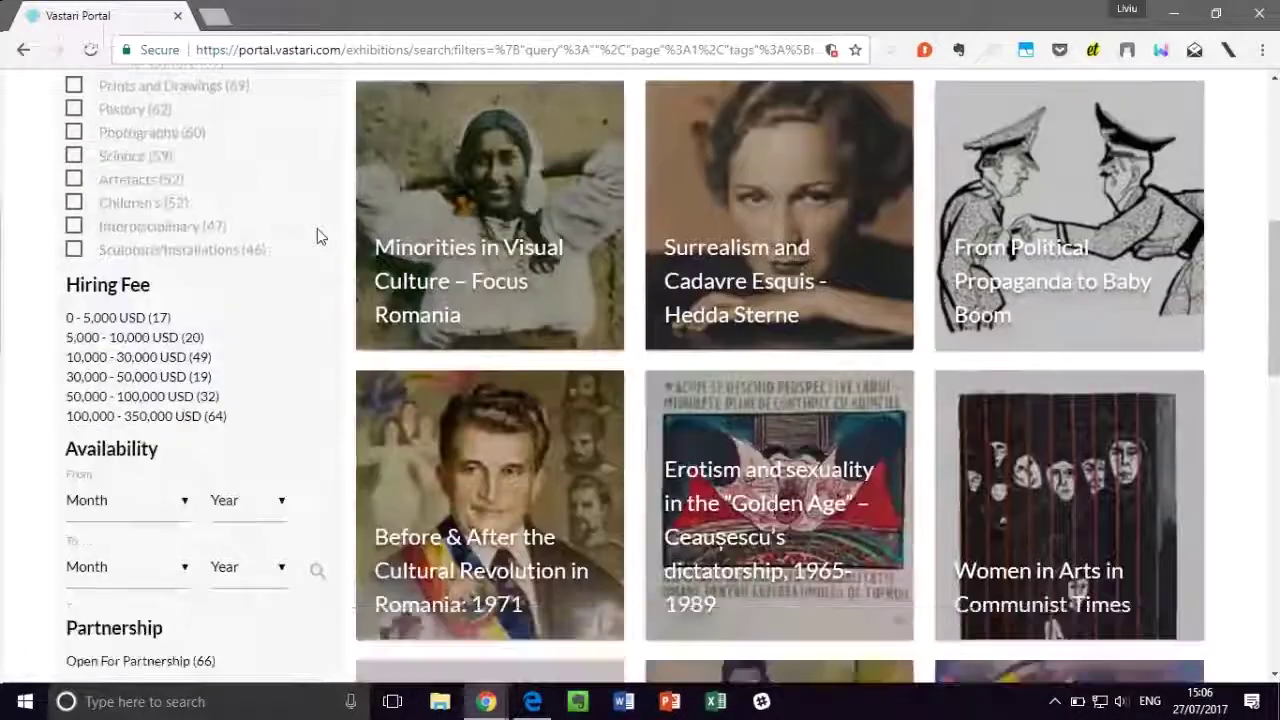
pyautogui.scroll(-5, 320, 246)
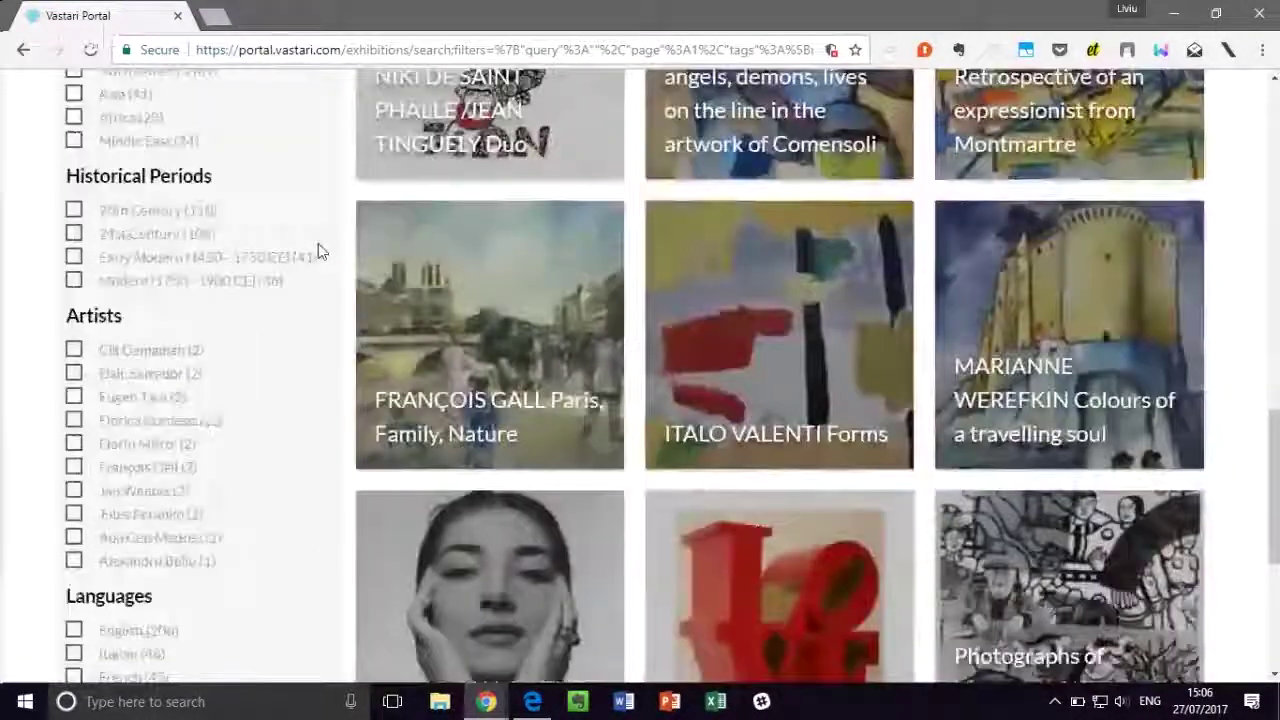
pyautogui.scroll(5, 322, 246)
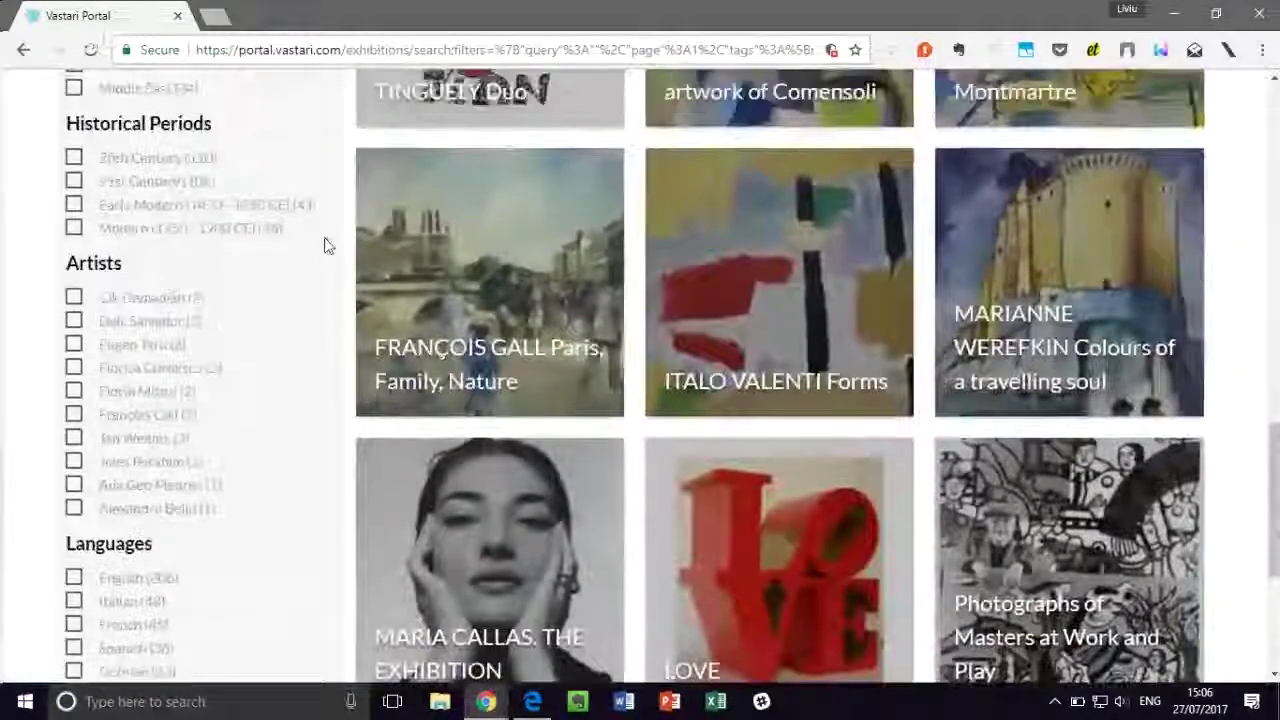
pyautogui.scroll(7, 332, 244)
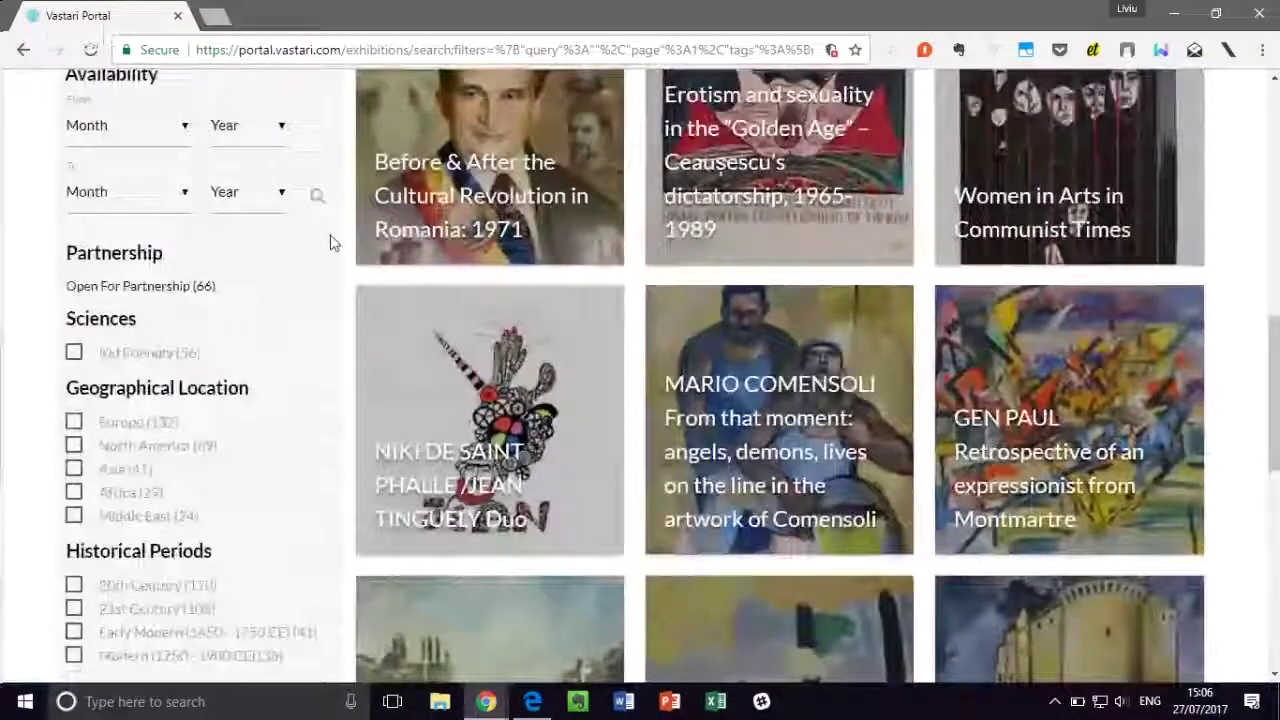
pyautogui.scroll(2, 335, 244)
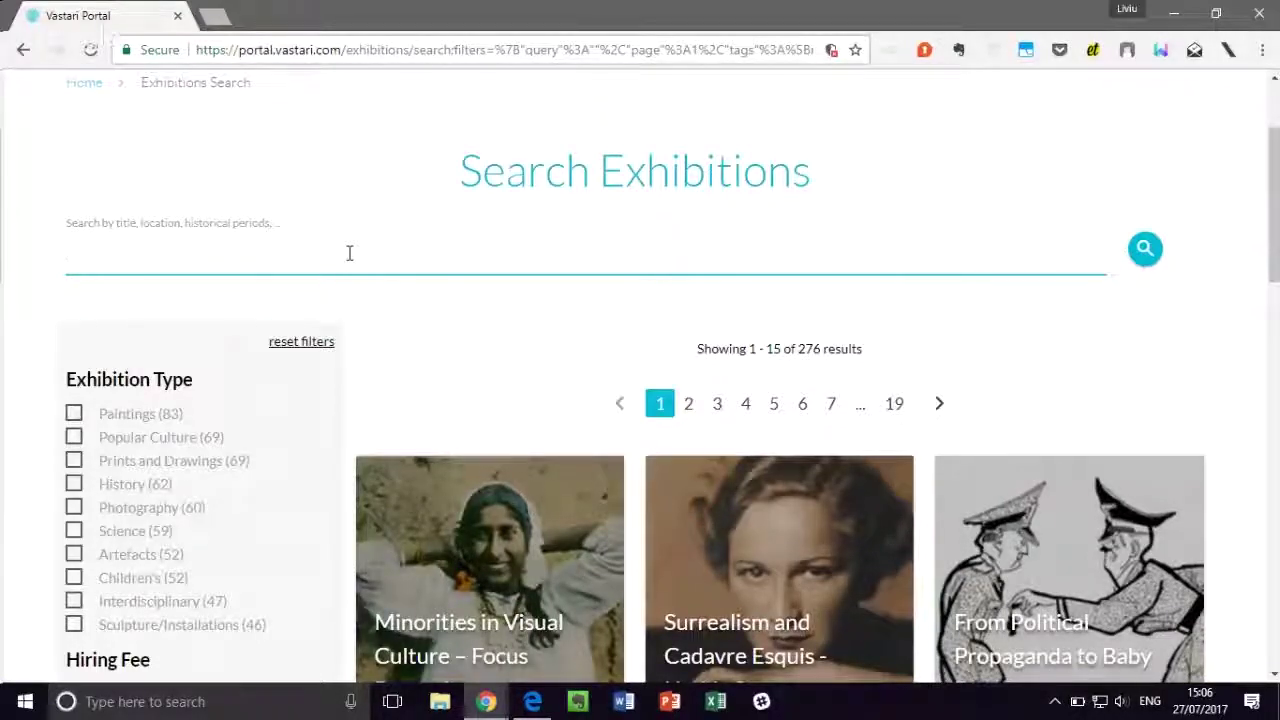
# Step: Search the exhibitions for Spinosaurus using the suggestion list
pyautogui.write('Sp')
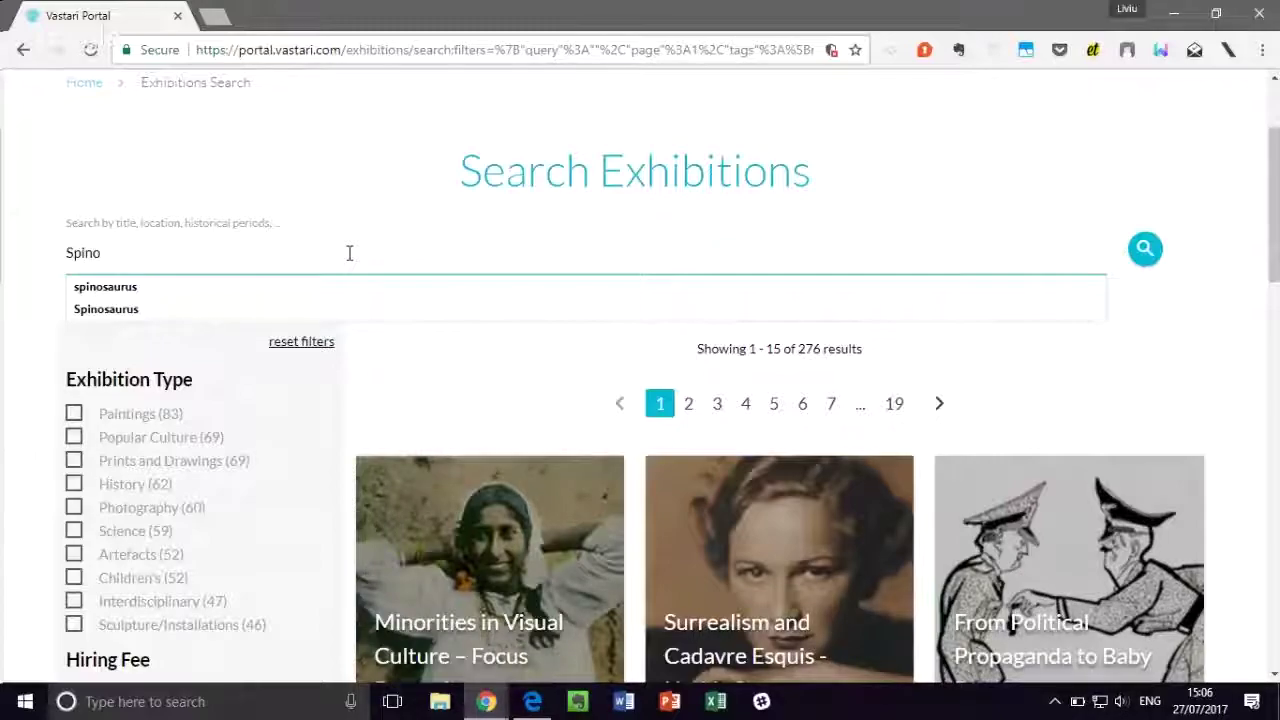
pyautogui.write('ss')
pyautogui.press('BackSpace')
pyautogui.click(226, 309)
pyautogui.click(1139, 251)
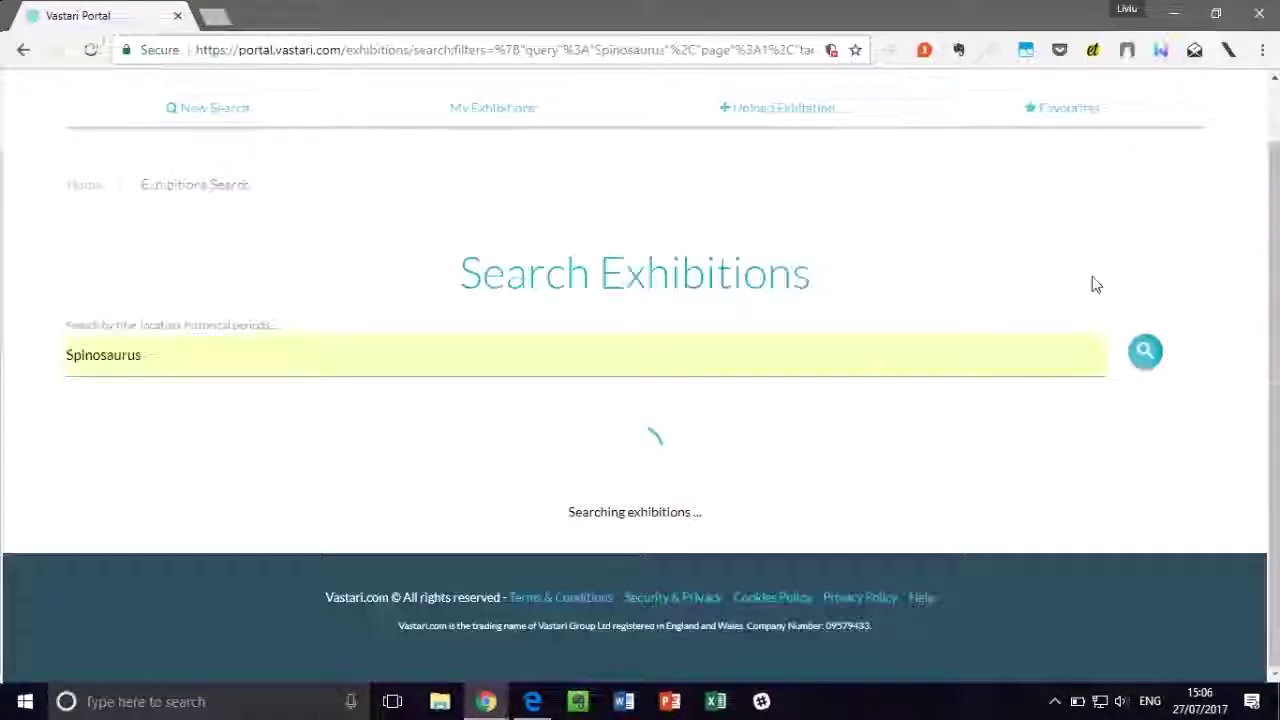
pyautogui.scroll(-1, 630, 447)
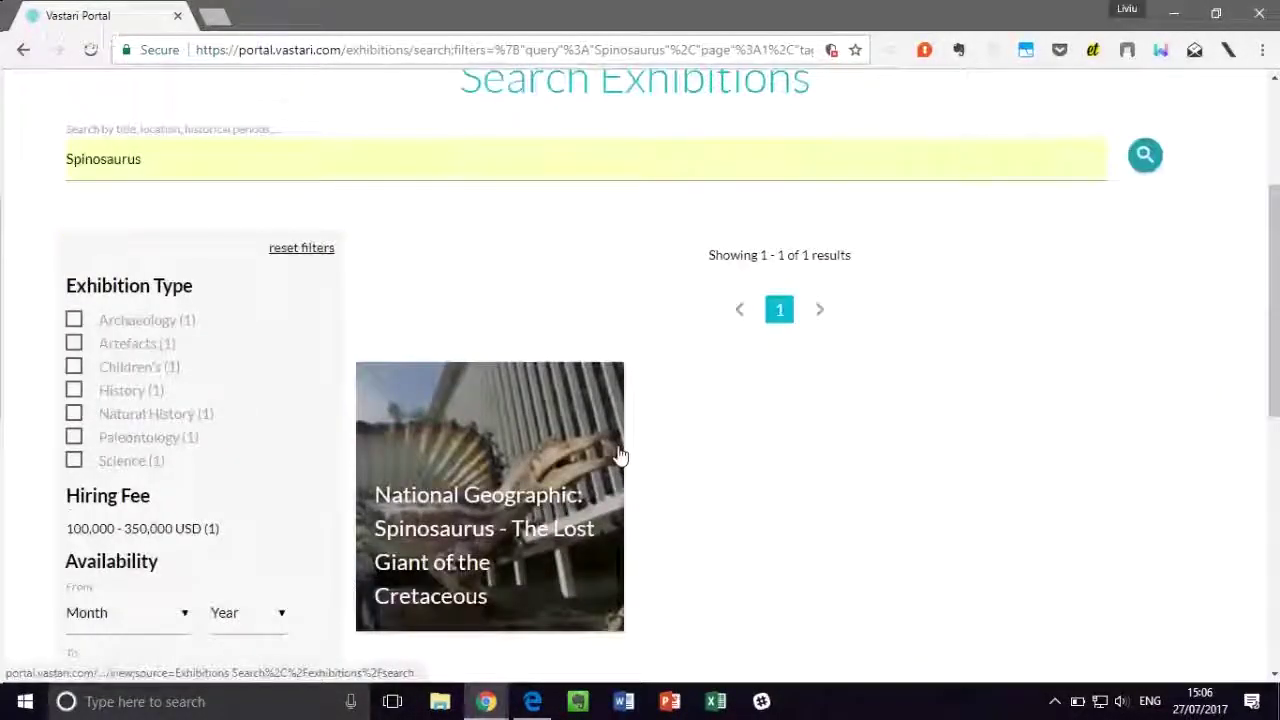
# Step: Open the National Geographic Spinosaurus exhibition and scroll through its whole page
pyautogui.click(614, 451)
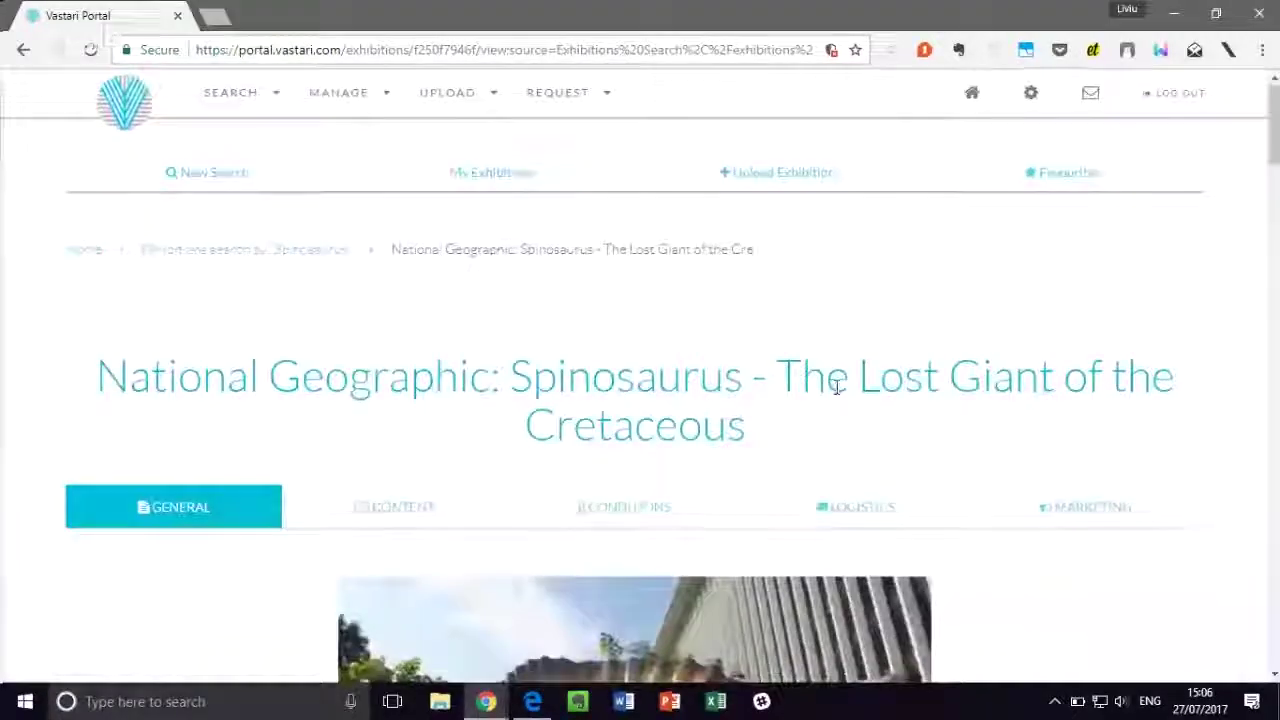
pyautogui.scroll(-1, 831, 377)
pyautogui.scroll(-1, 1004, 357)
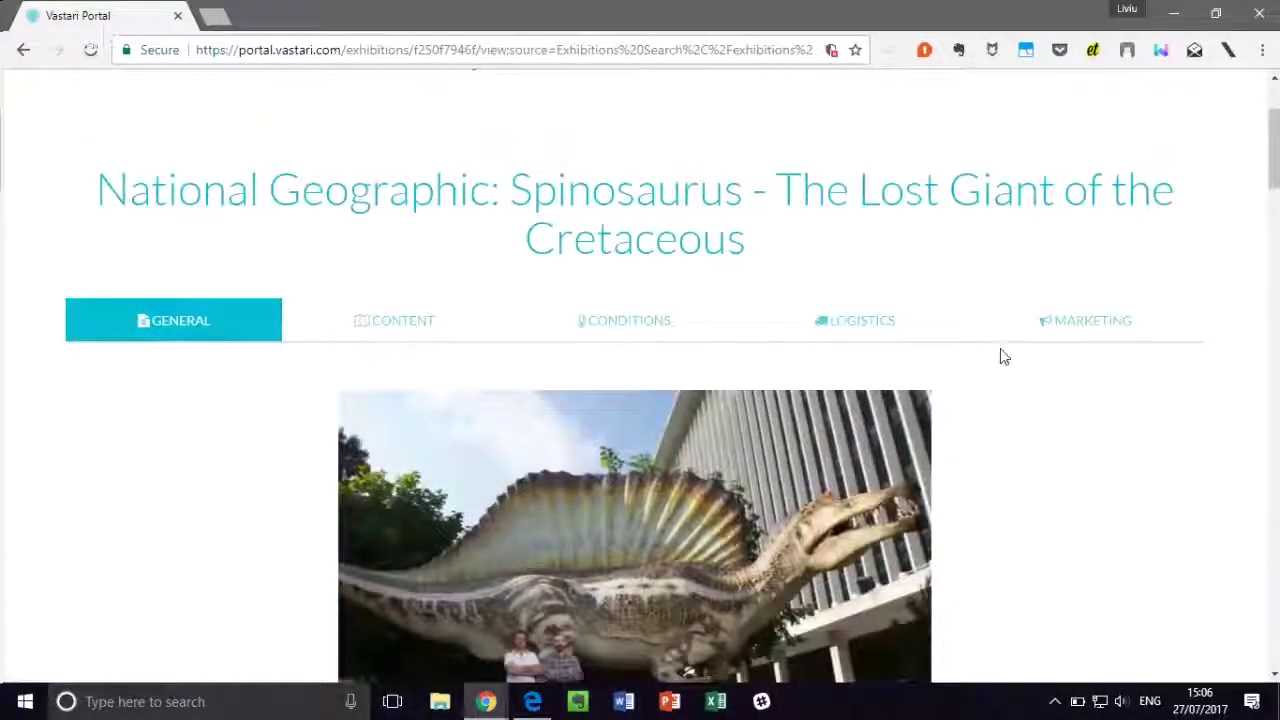
pyautogui.scroll(-3, 1003, 355)
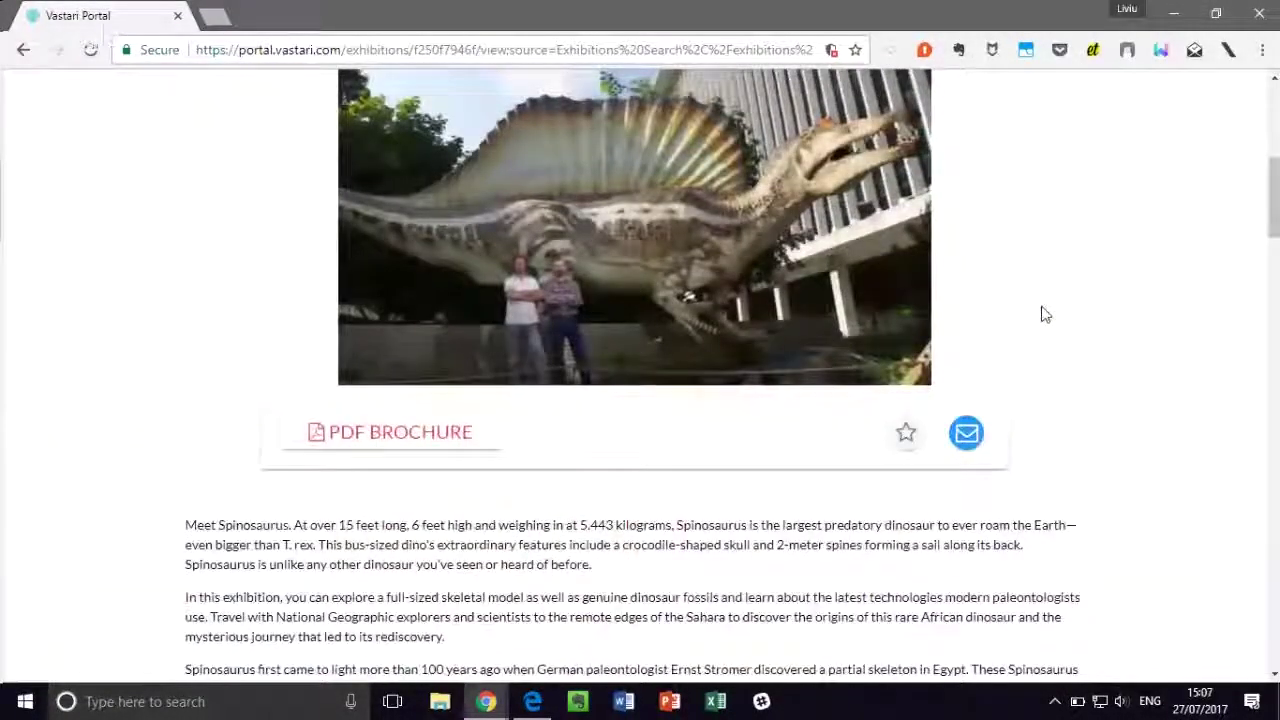
pyautogui.scroll(-3, 1041, 314)
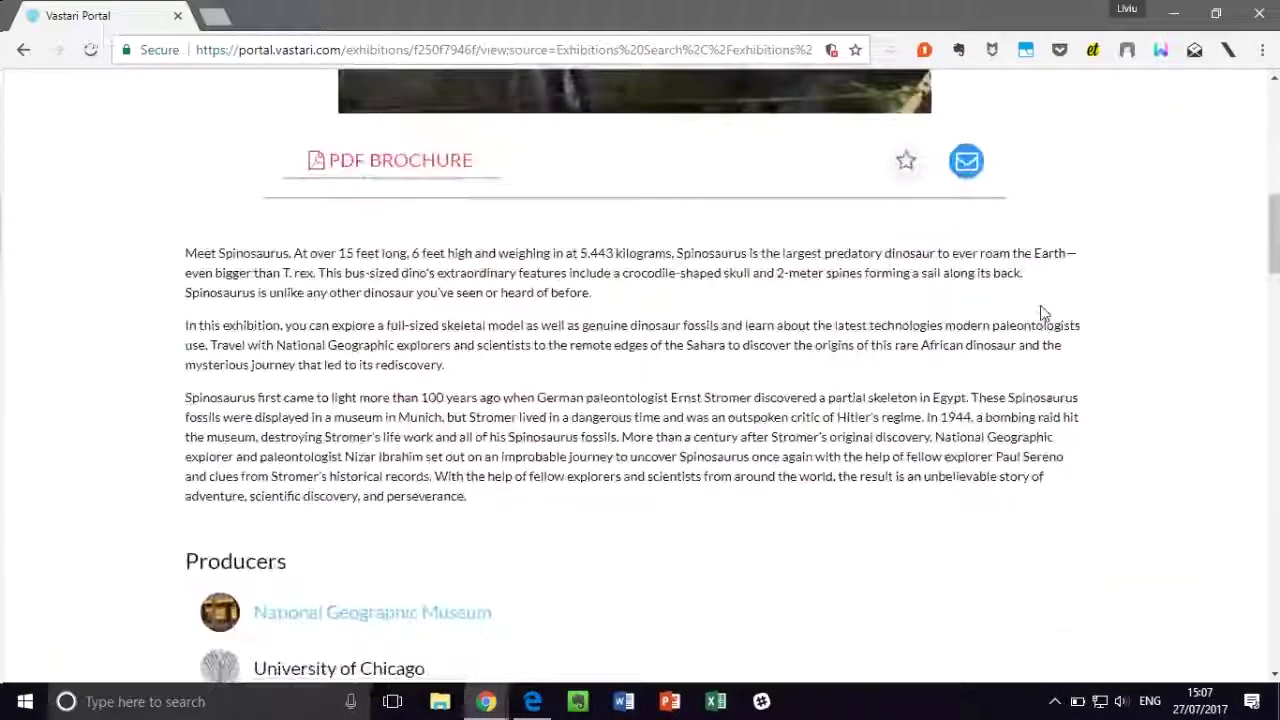
pyautogui.scroll(7, 1042, 314)
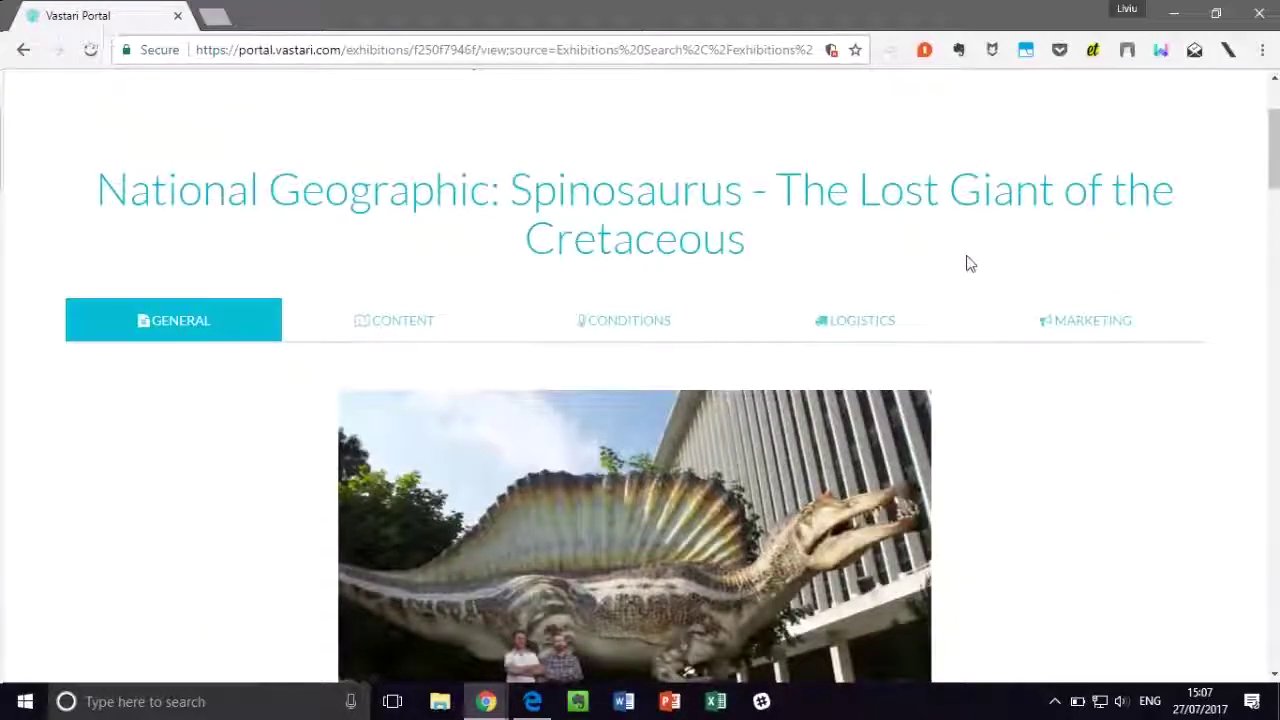
pyautogui.scroll(-1, 969, 255)
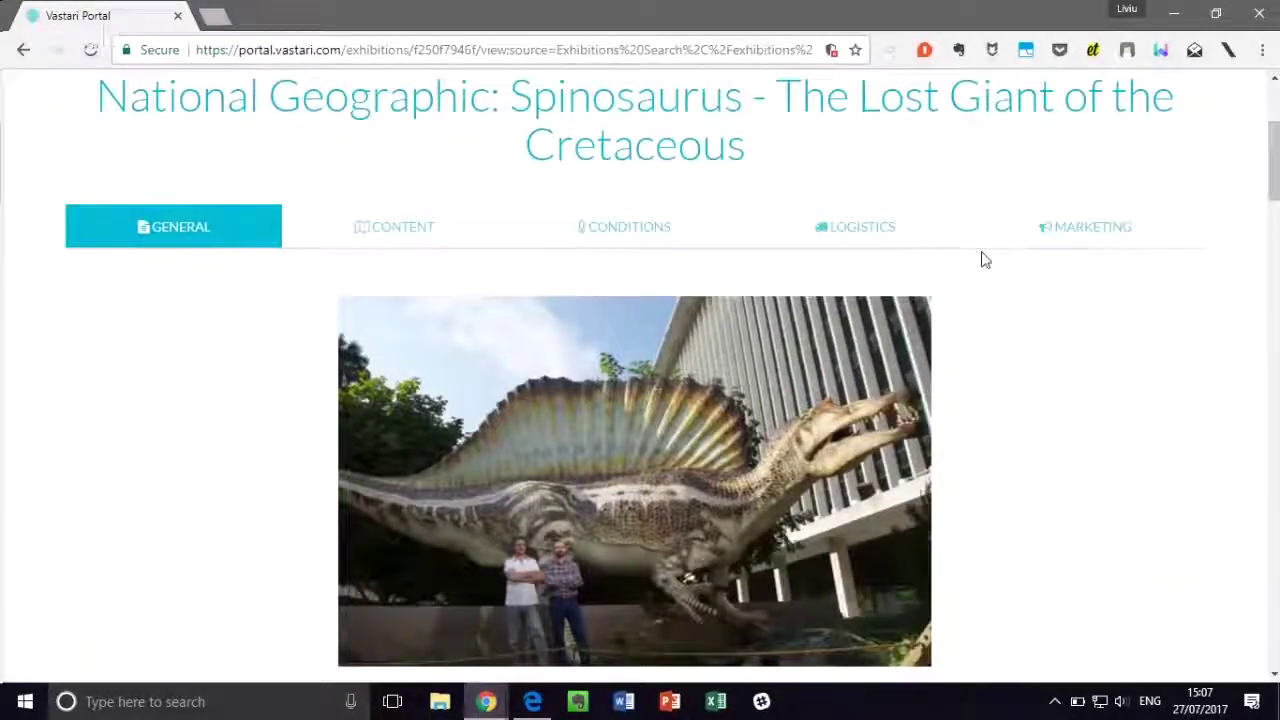
pyautogui.scroll(-6, 984, 260)
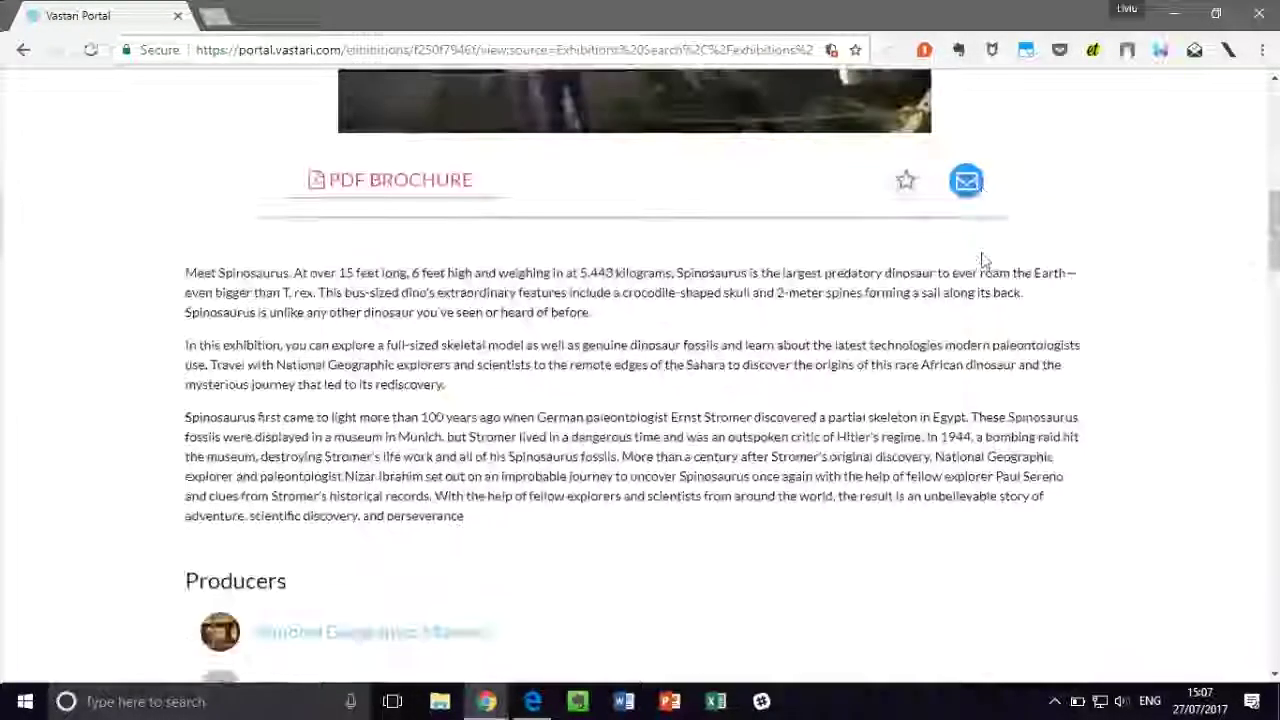
pyautogui.scroll(-10, 984, 260)
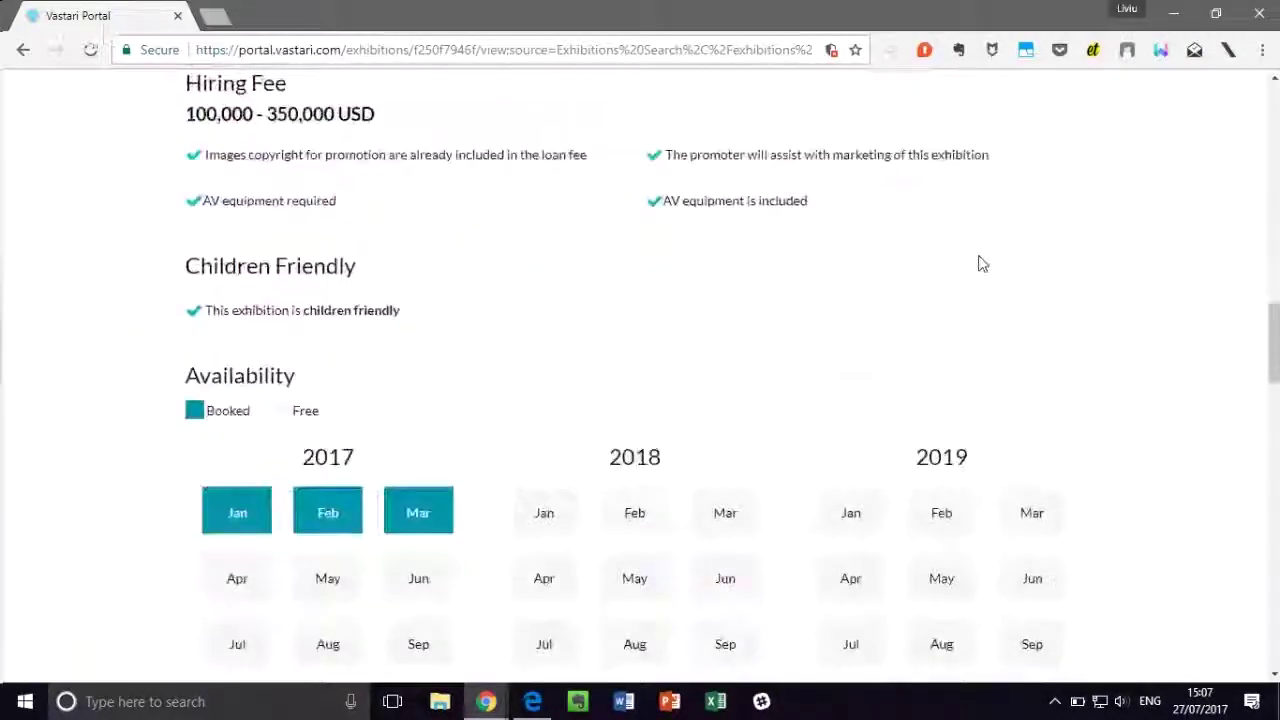
pyautogui.scroll(-14, 981, 264)
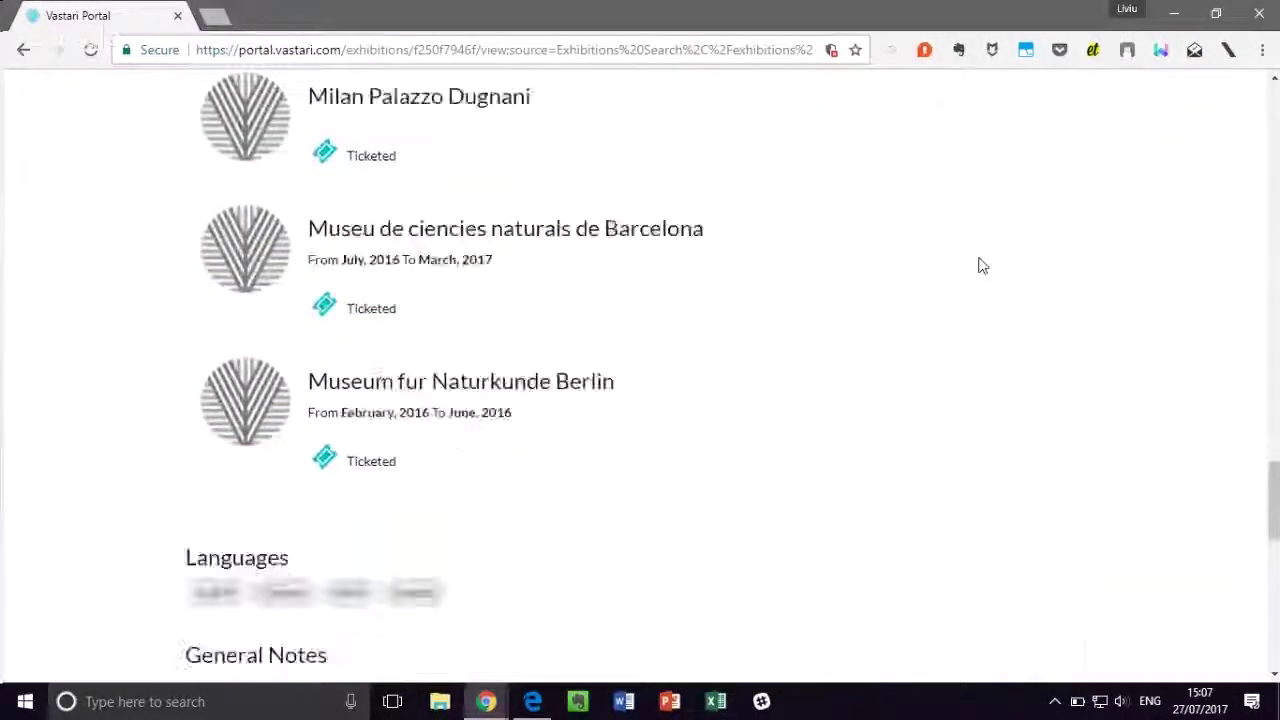
pyautogui.scroll(-10, 981, 264)
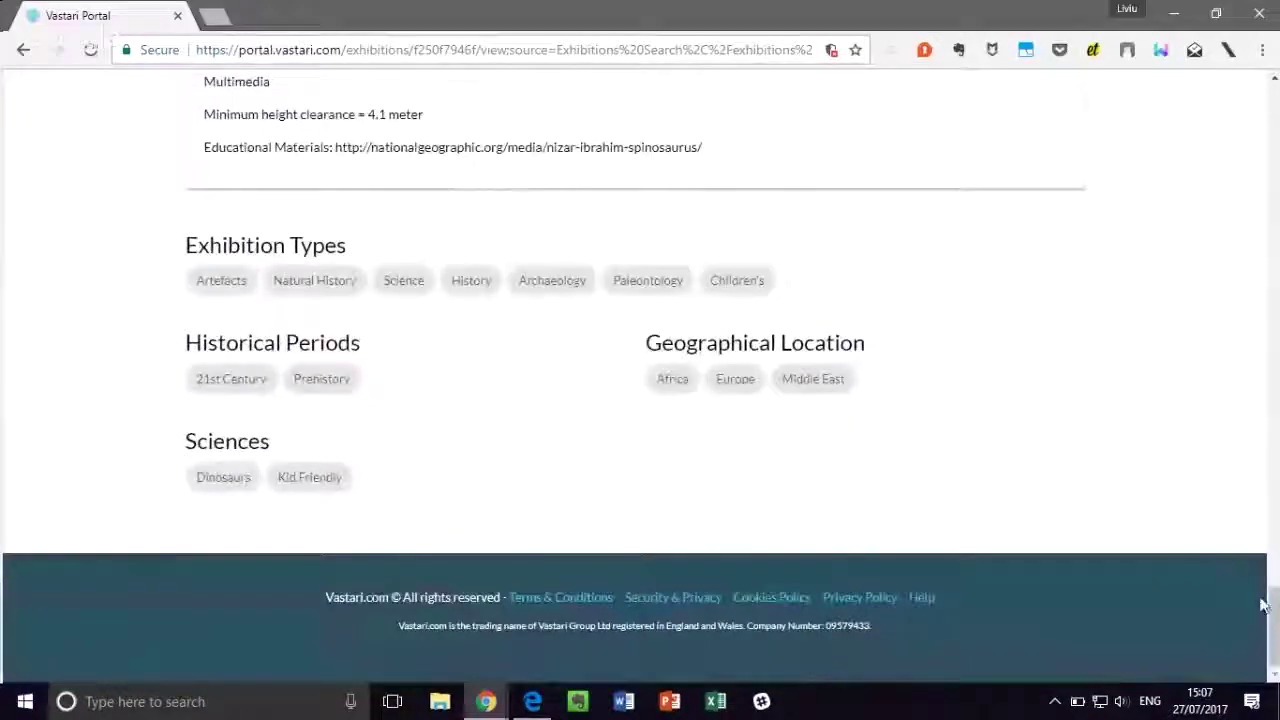
pyautogui.moveTo(1262, 604); pyautogui.dragTo(1262, 100)
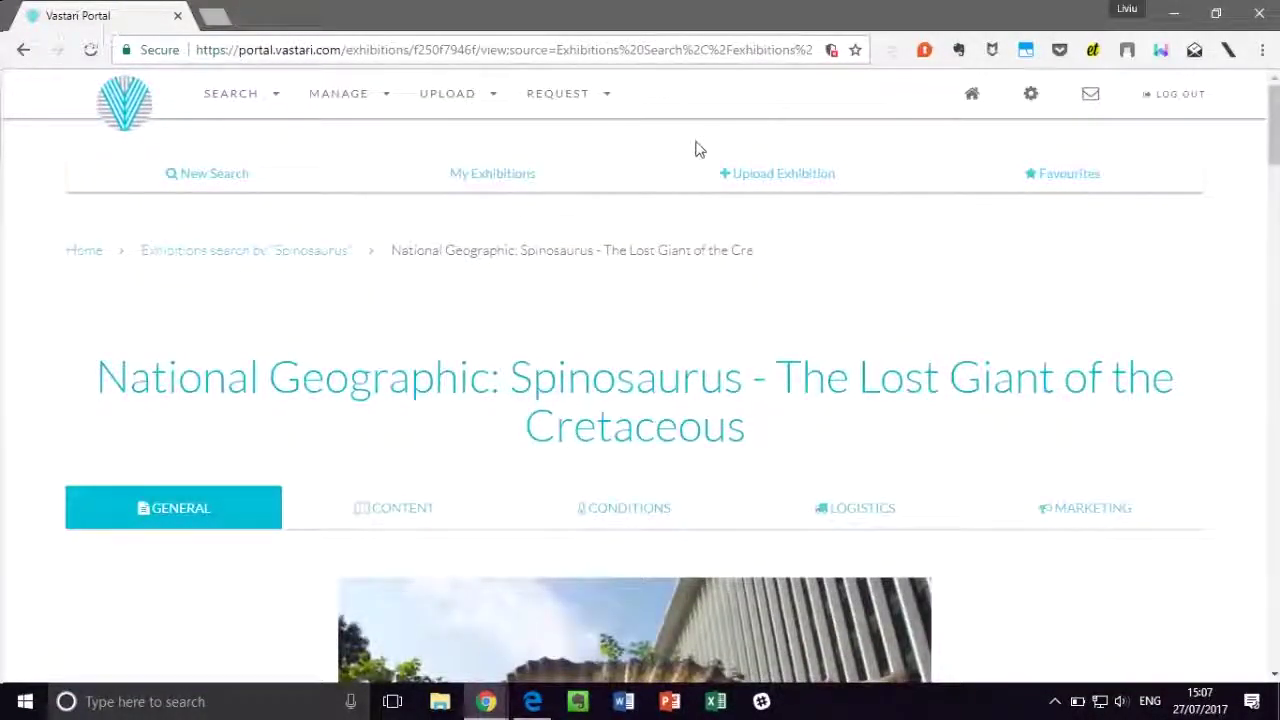
pyautogui.scroll(-1, 776, 292)
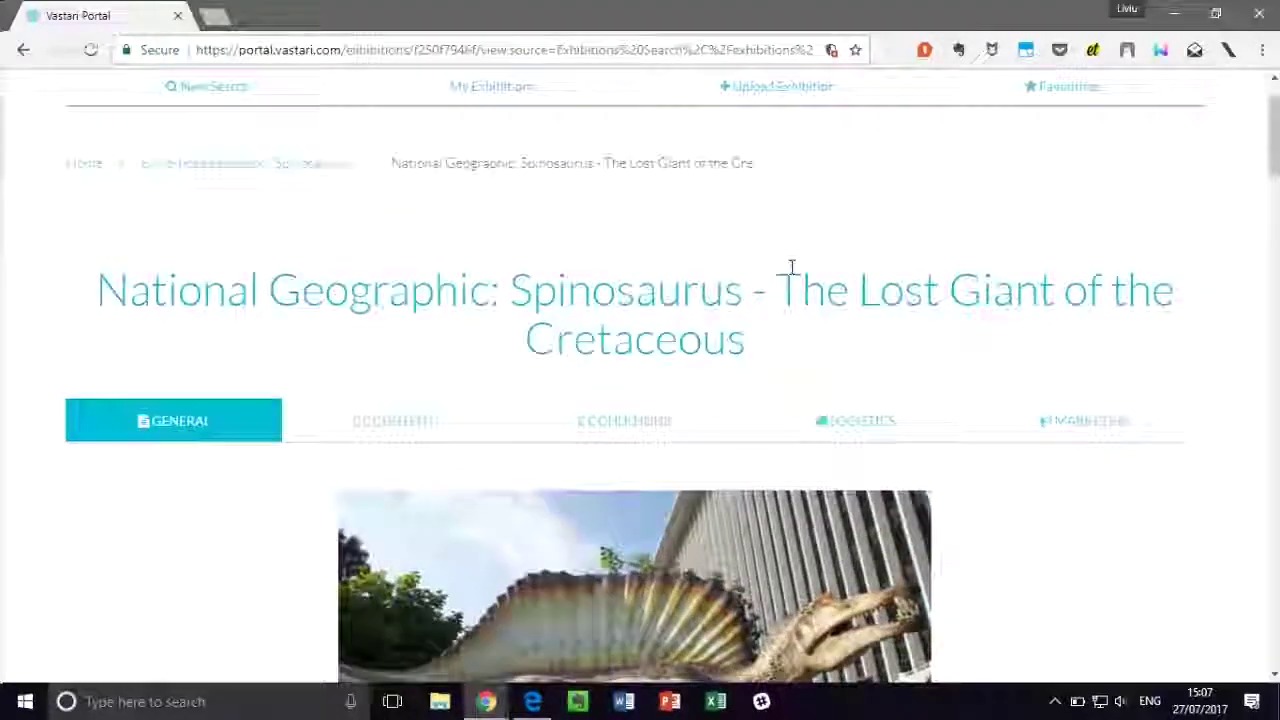
pyautogui.scroll(1, 790, 268)
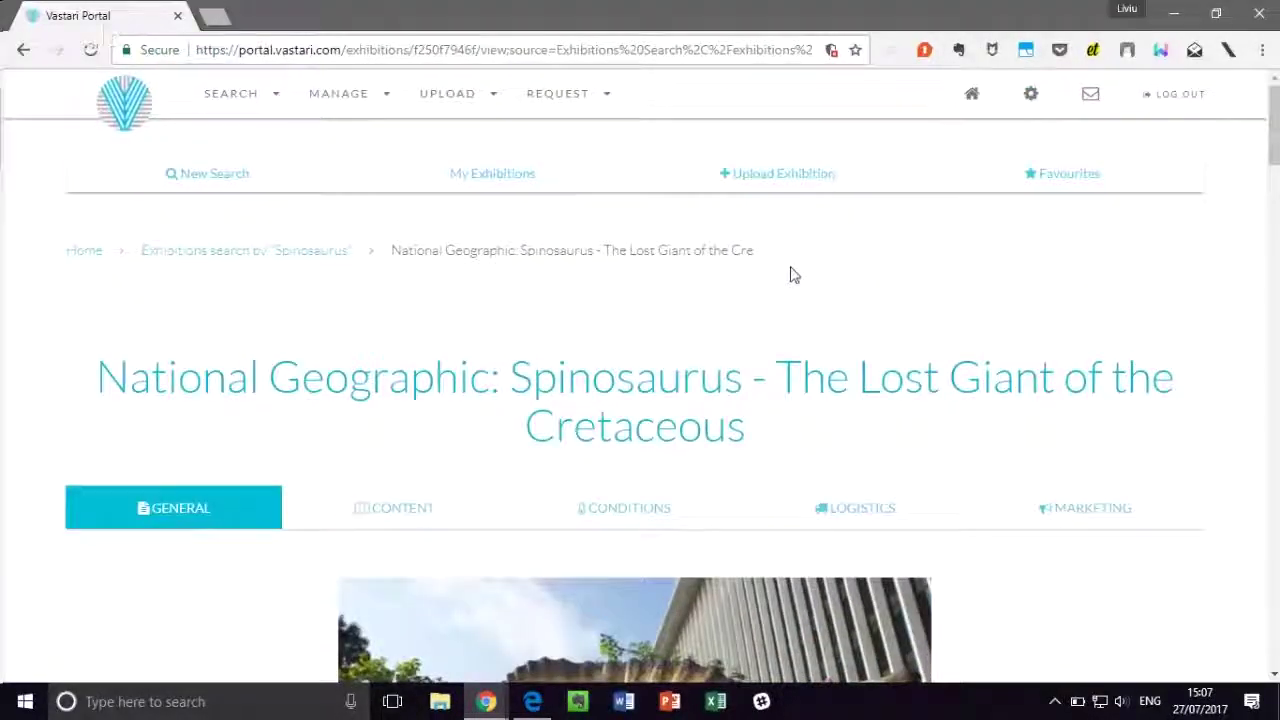
# Step: Begin an exhibition upload titled 'Giants of the Jurassic', correcting 'Jurrasic' via spelling suggestions
pyautogui.click(786, 180)
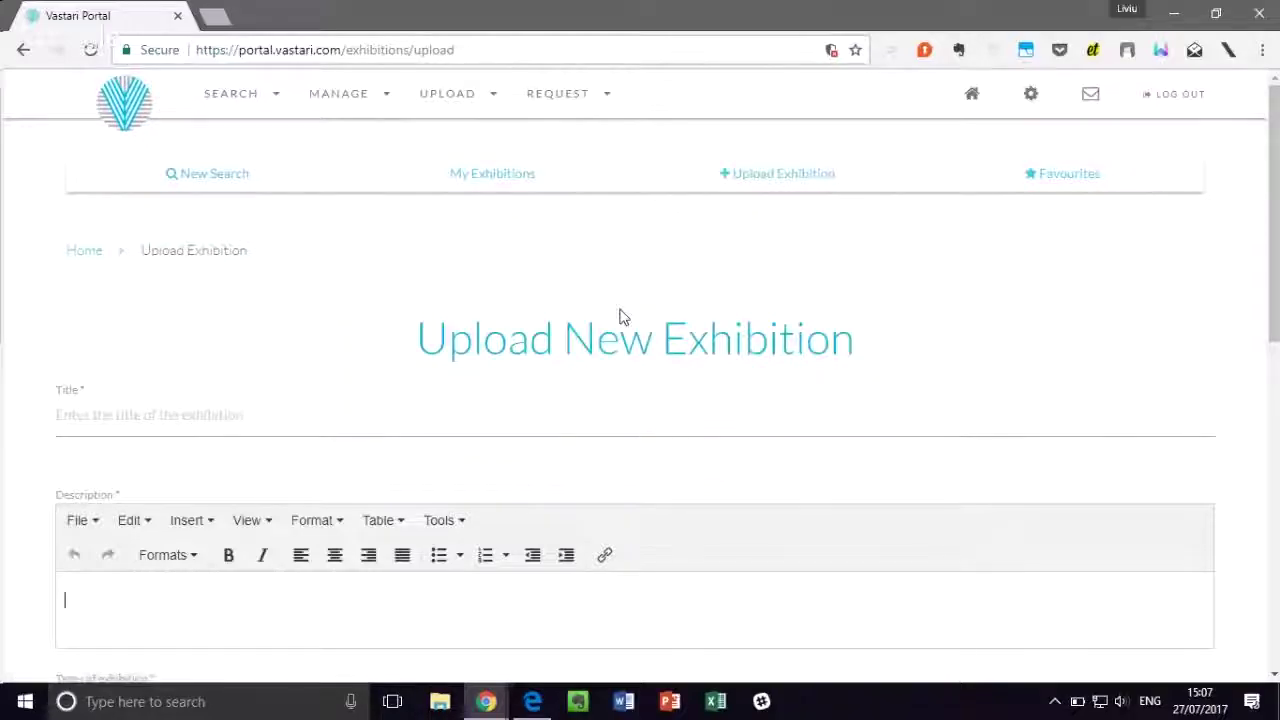
pyautogui.scroll(-1, 620, 317)
pyautogui.click(457, 336)
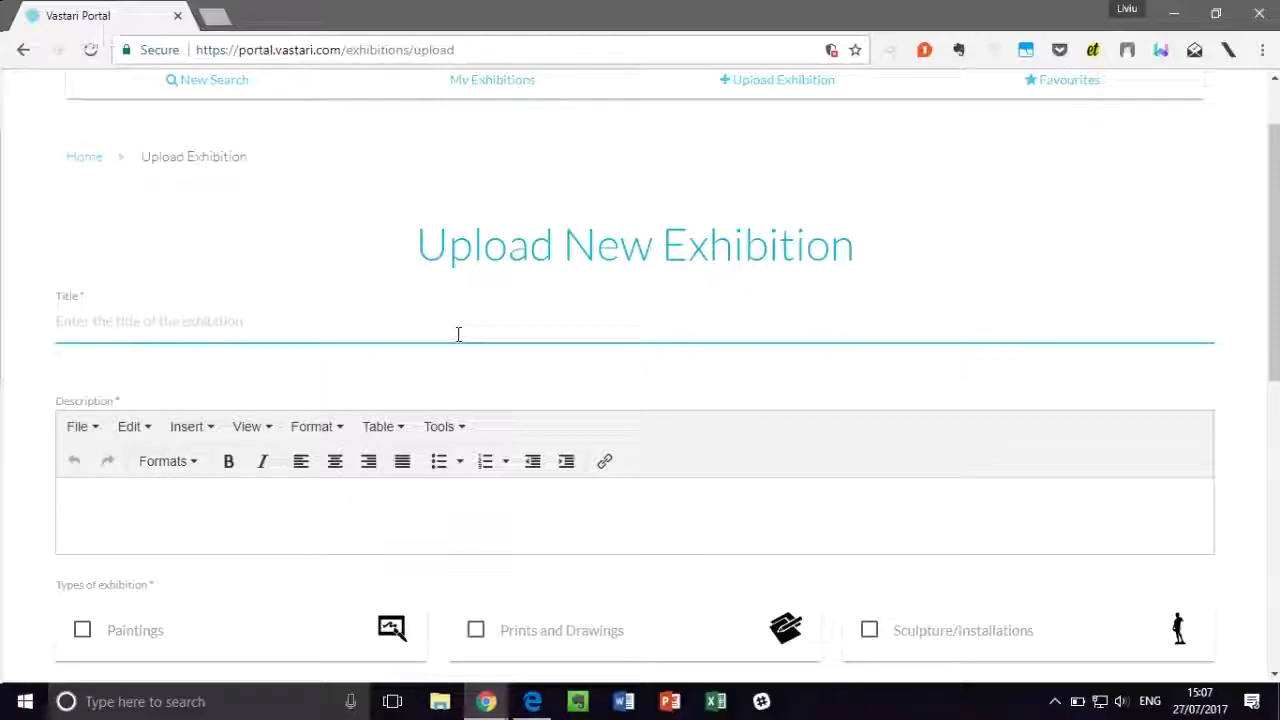
pyautogui.write('Gl')
pyautogui.write('ants of the')
pyautogui.write(' Jurrasic')
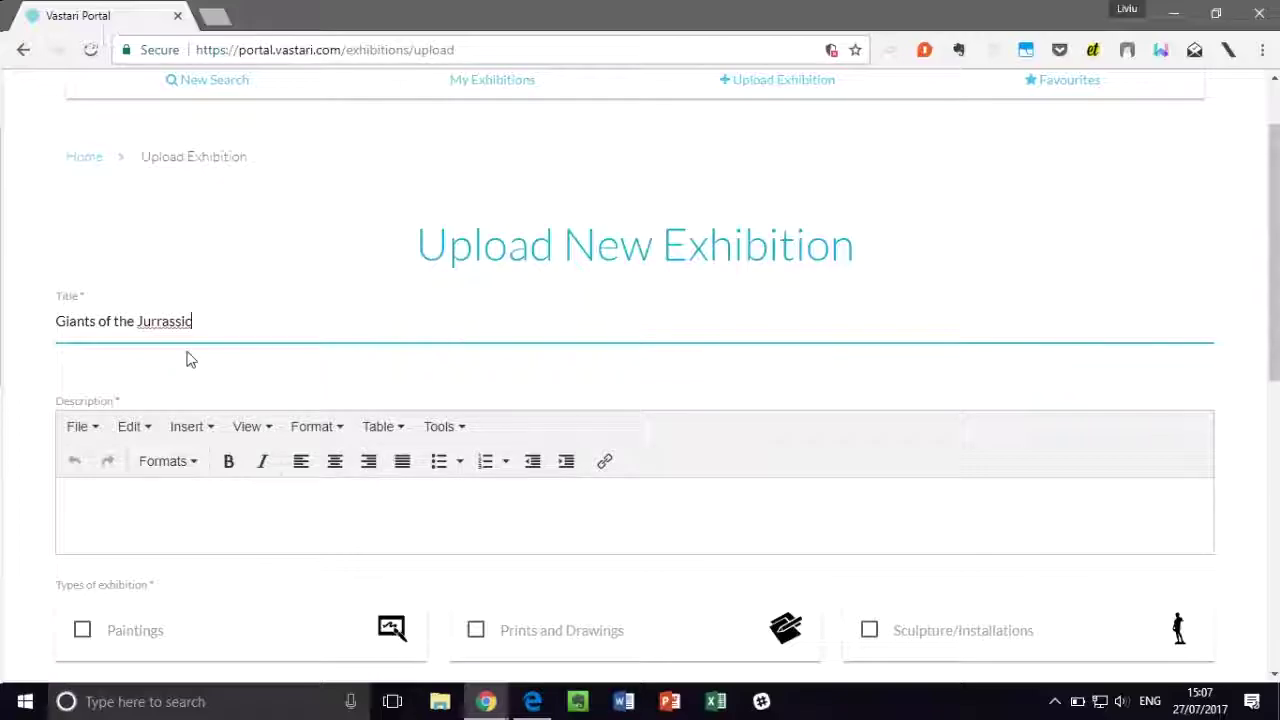
pyautogui.rightClick(188, 318)
pyautogui.click(223, 300)
pyautogui.scroll(-1, 243, 300)
pyautogui.scroll(-1, 209, 397)
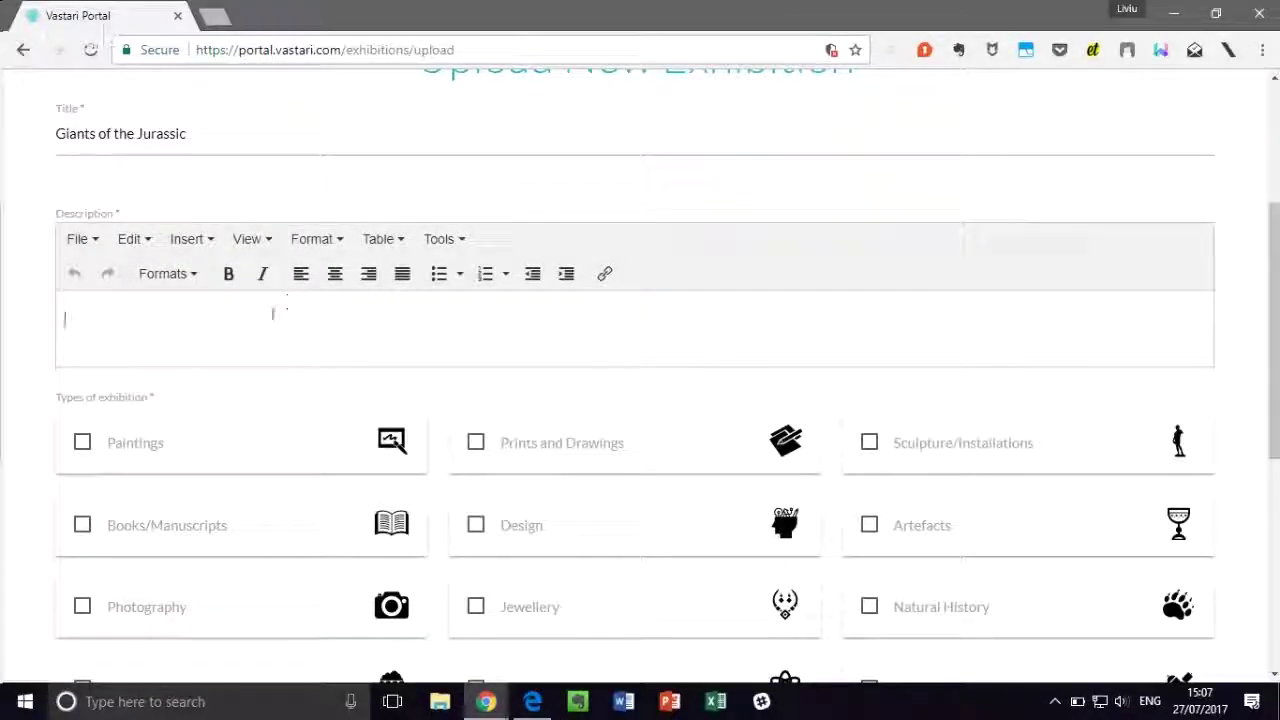
# Step: Copy all text from Dummy text.txt in the Sample Exhibition folder, then close Notepad
pyautogui.doubleClick(477, 30)
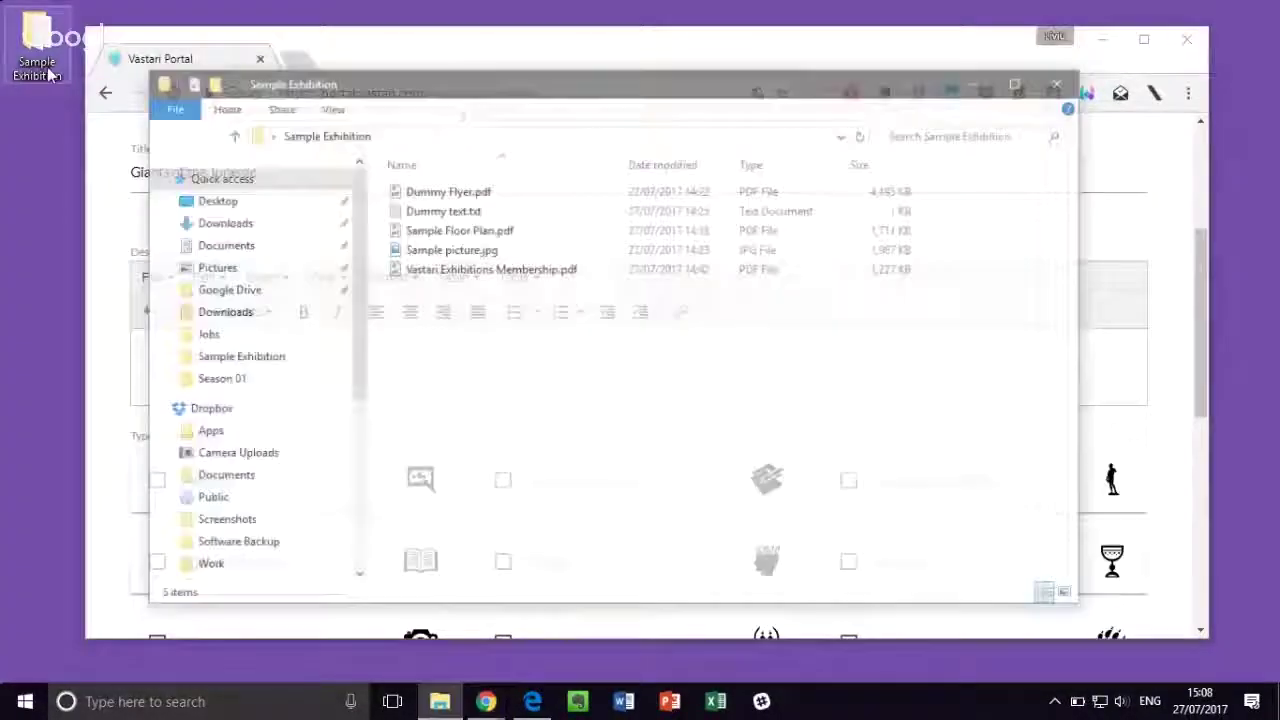
pyautogui.doubleClick(440, 211)
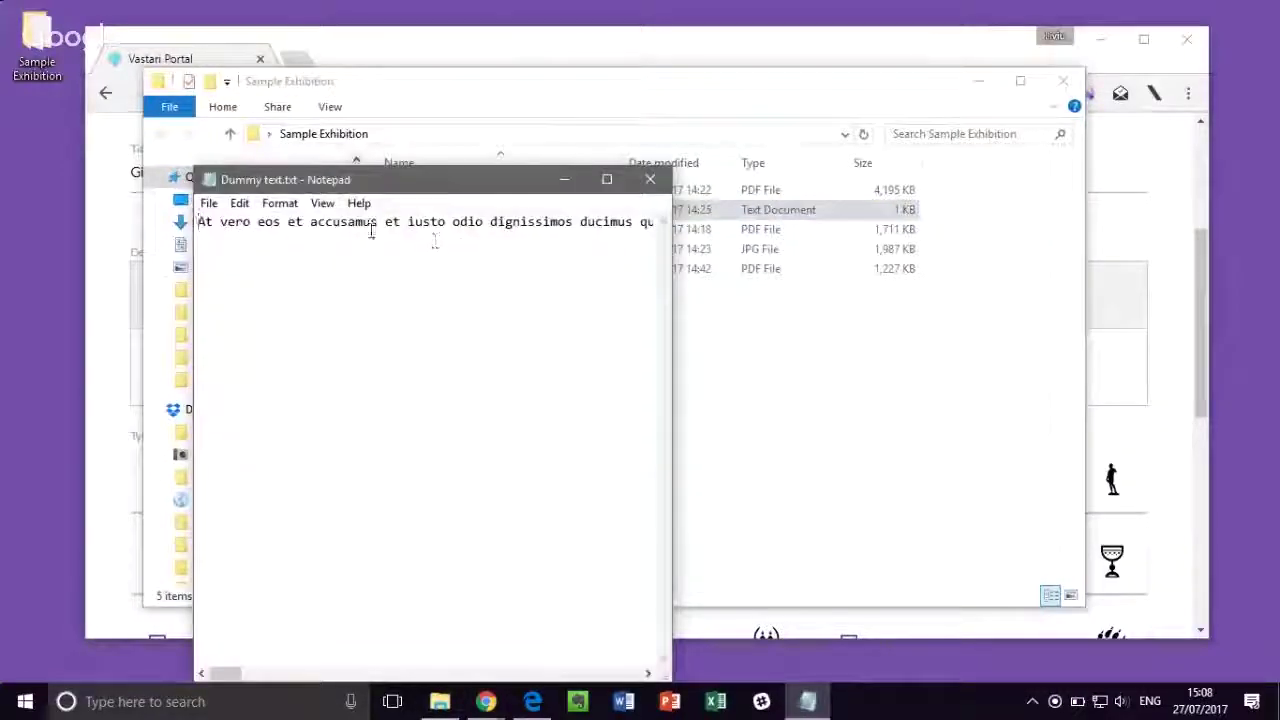
pyautogui.hotkey('ctrl', 'a')
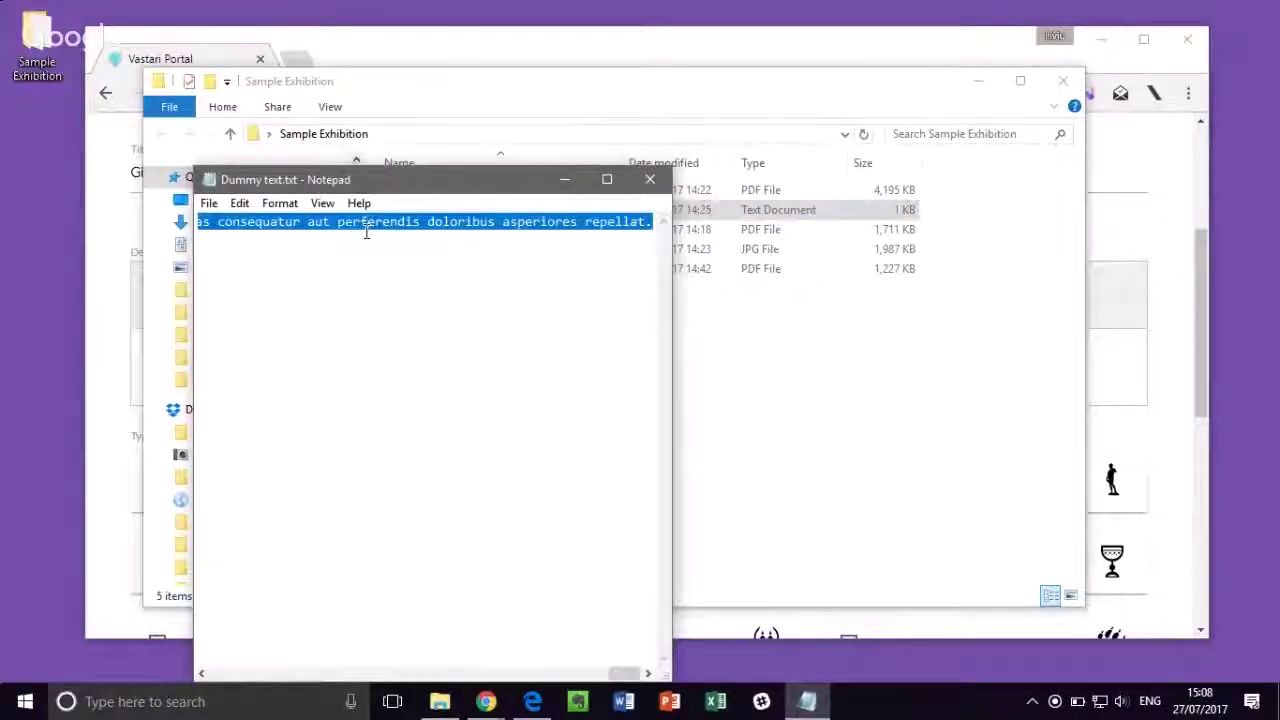
pyautogui.rightClick(371, 231)
pyautogui.click(414, 290)
pyautogui.click(650, 179)
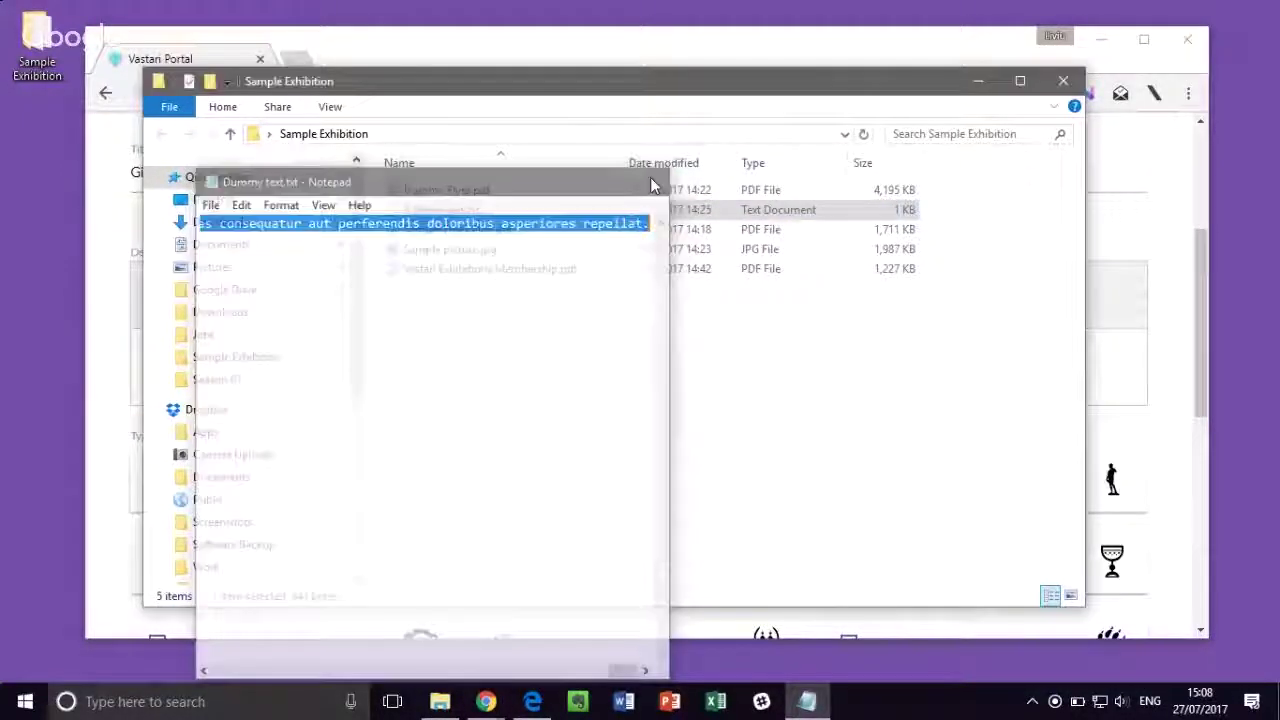
pyautogui.click(970, 82)
# Step: Paste the copied dummy text into the exhibition's Description box
pyautogui.rightClick(187, 364)
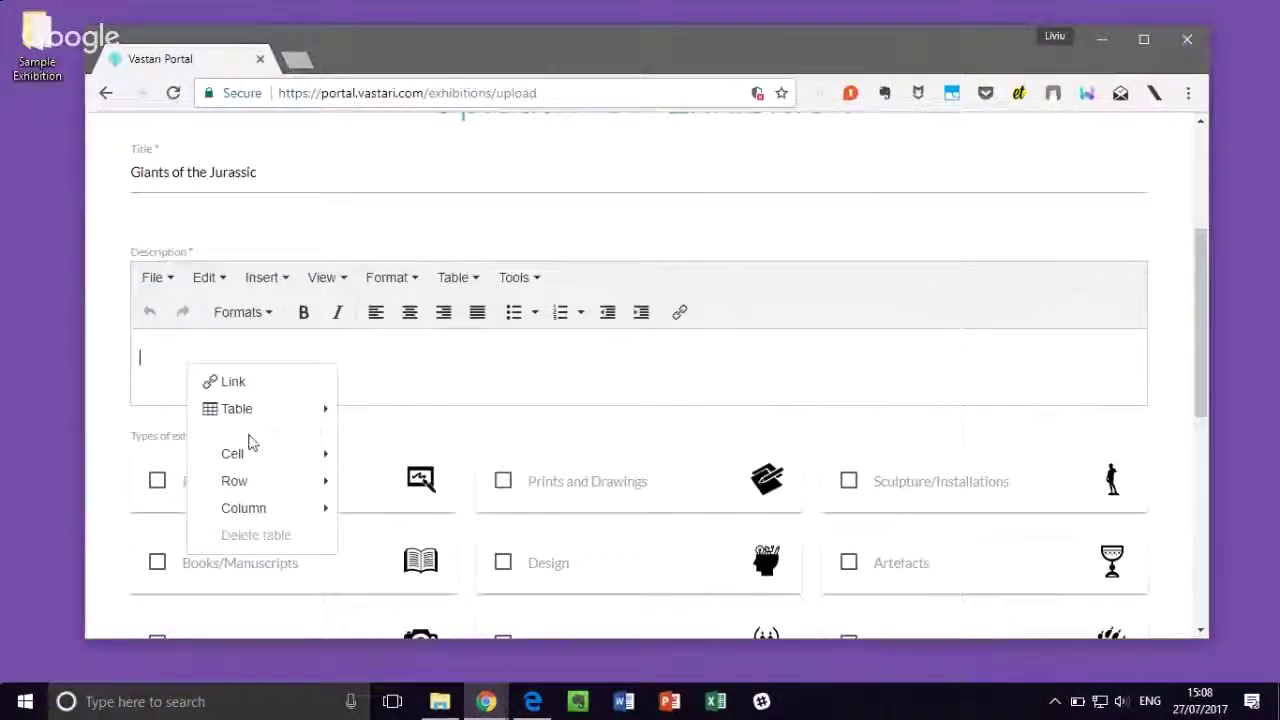
pyautogui.click(178, 350)
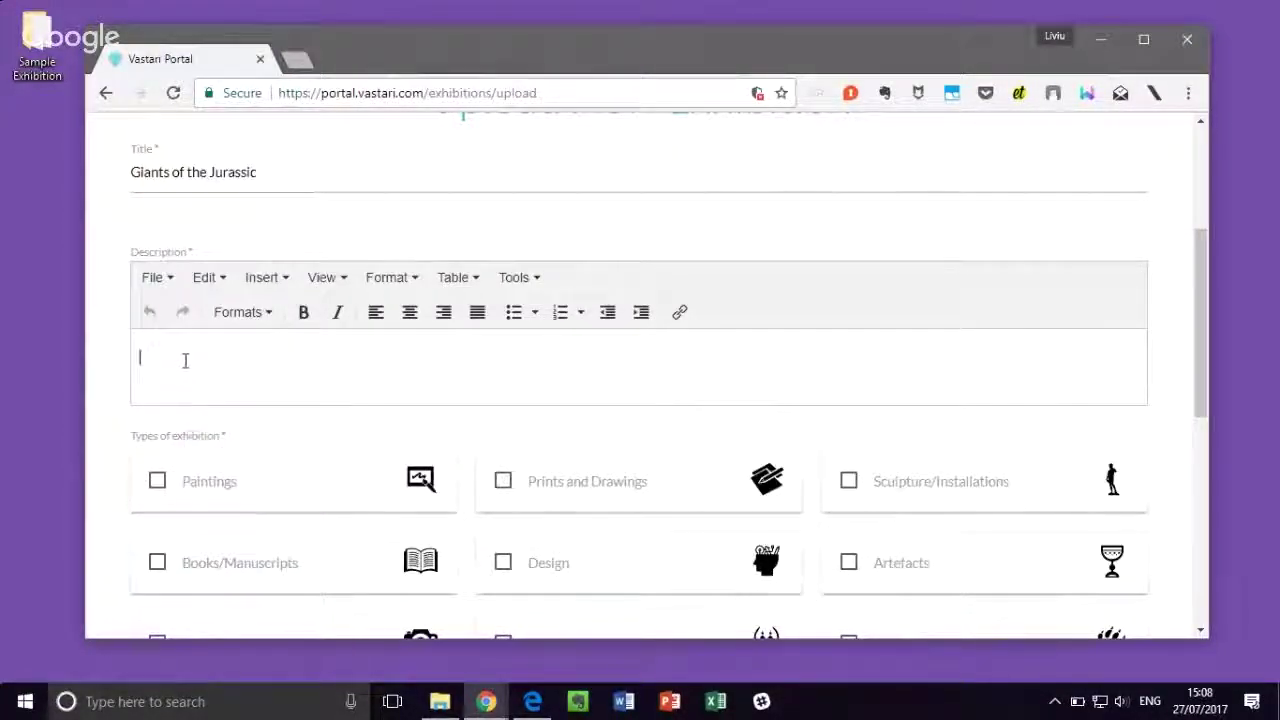
pyautogui.hotkey('ctrl', 'v')
# Step: Tick Natural History and Paleontology under Types of exhibition
pyautogui.scroll(-2, 635, 220)
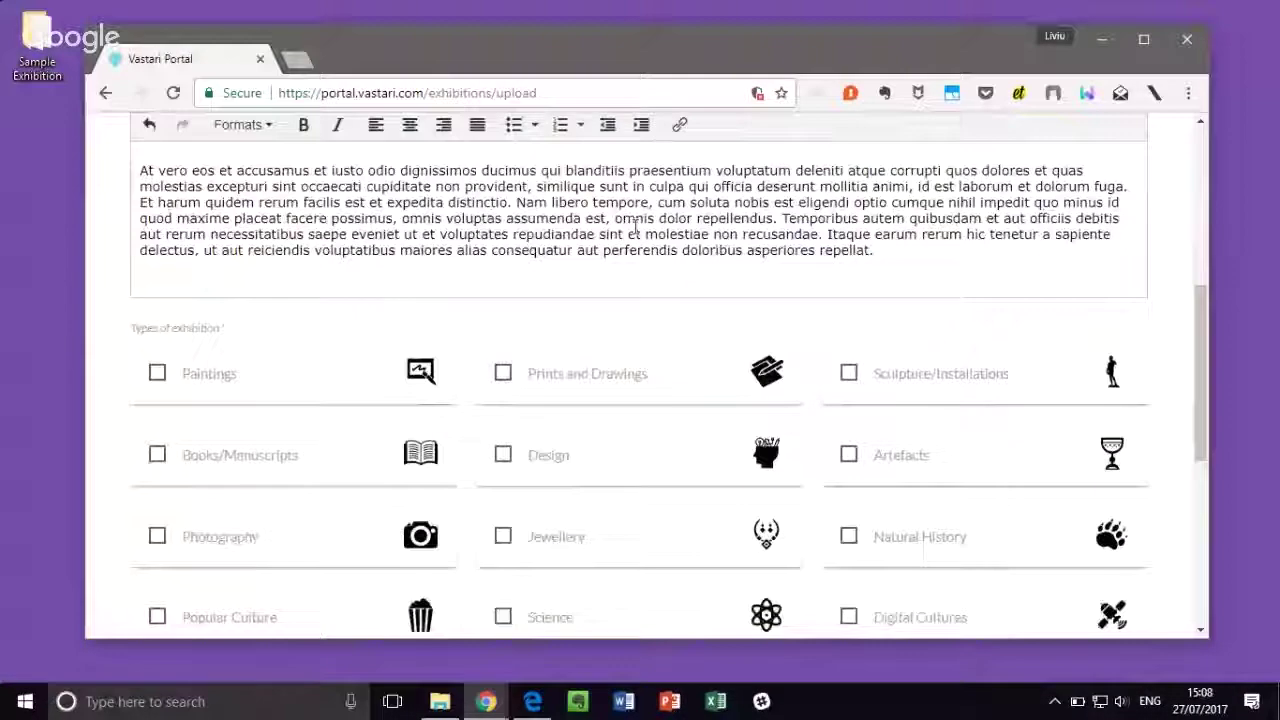
pyautogui.scroll(-1, 657, 203)
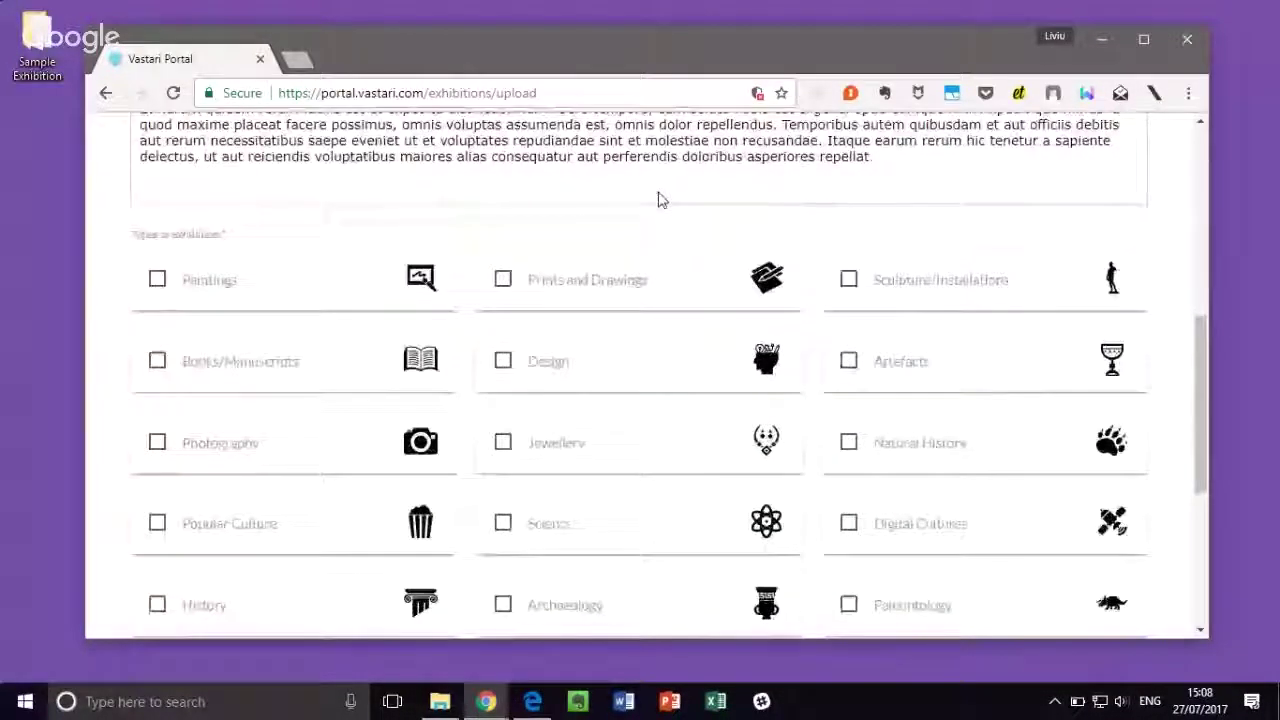
pyautogui.scroll(-1, 658, 200)
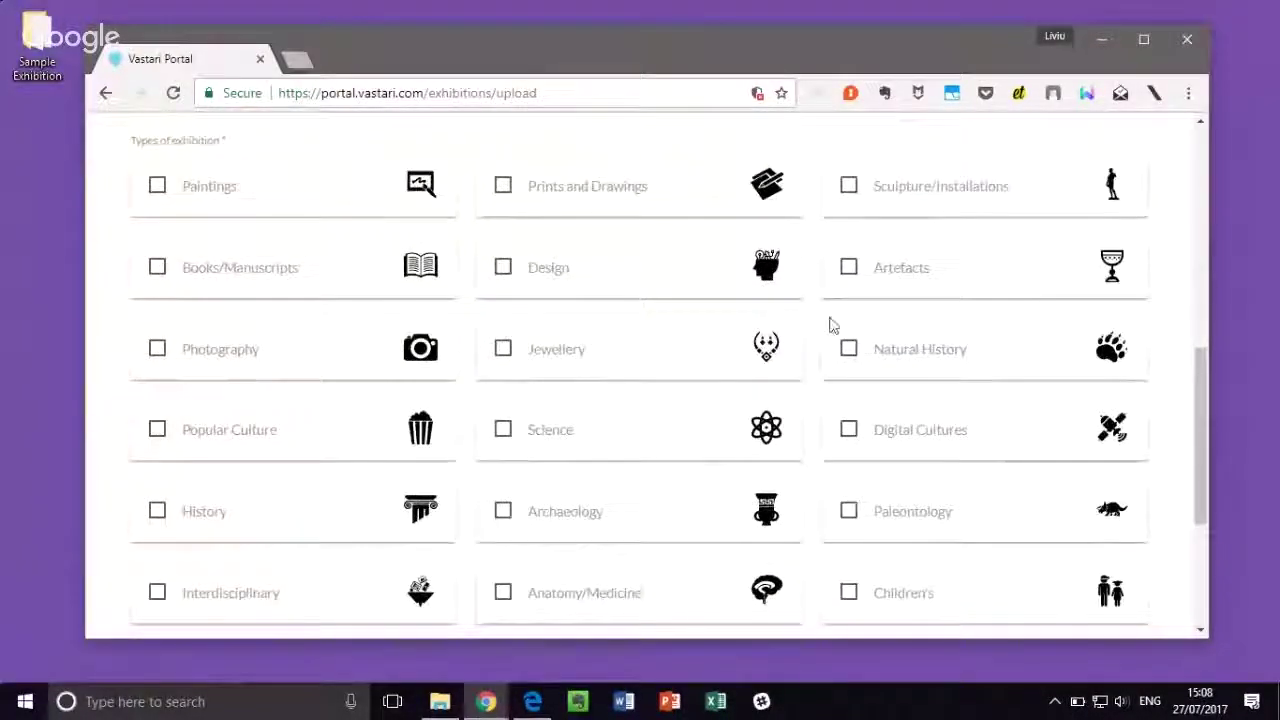
pyautogui.click(847, 353)
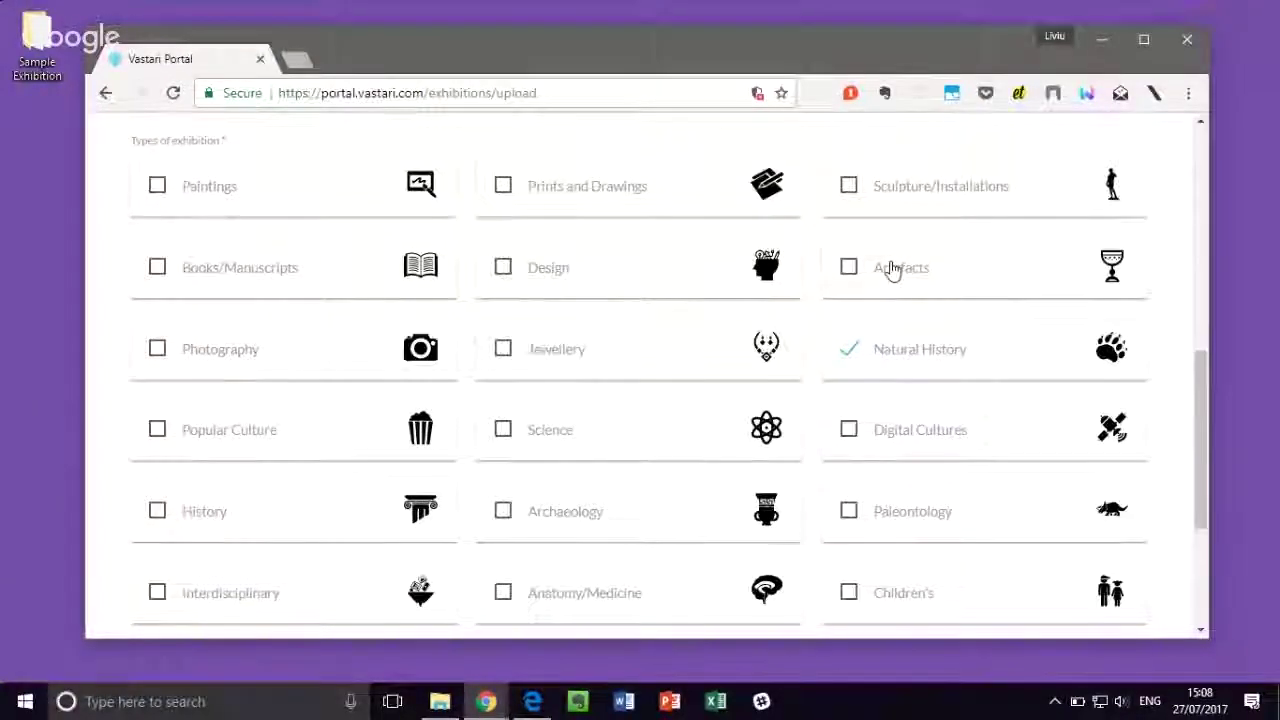
pyautogui.scroll(-1, 935, 340)
pyautogui.click(847, 426)
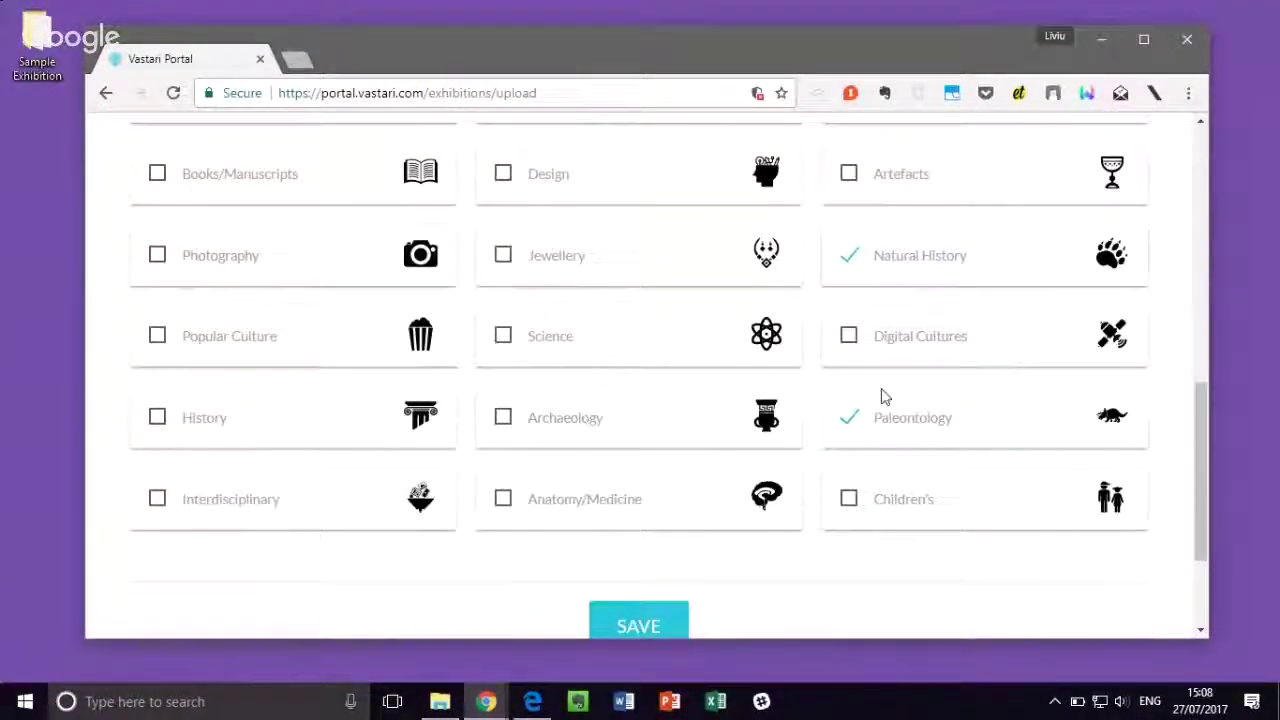
pyautogui.scroll(-1, 914, 323)
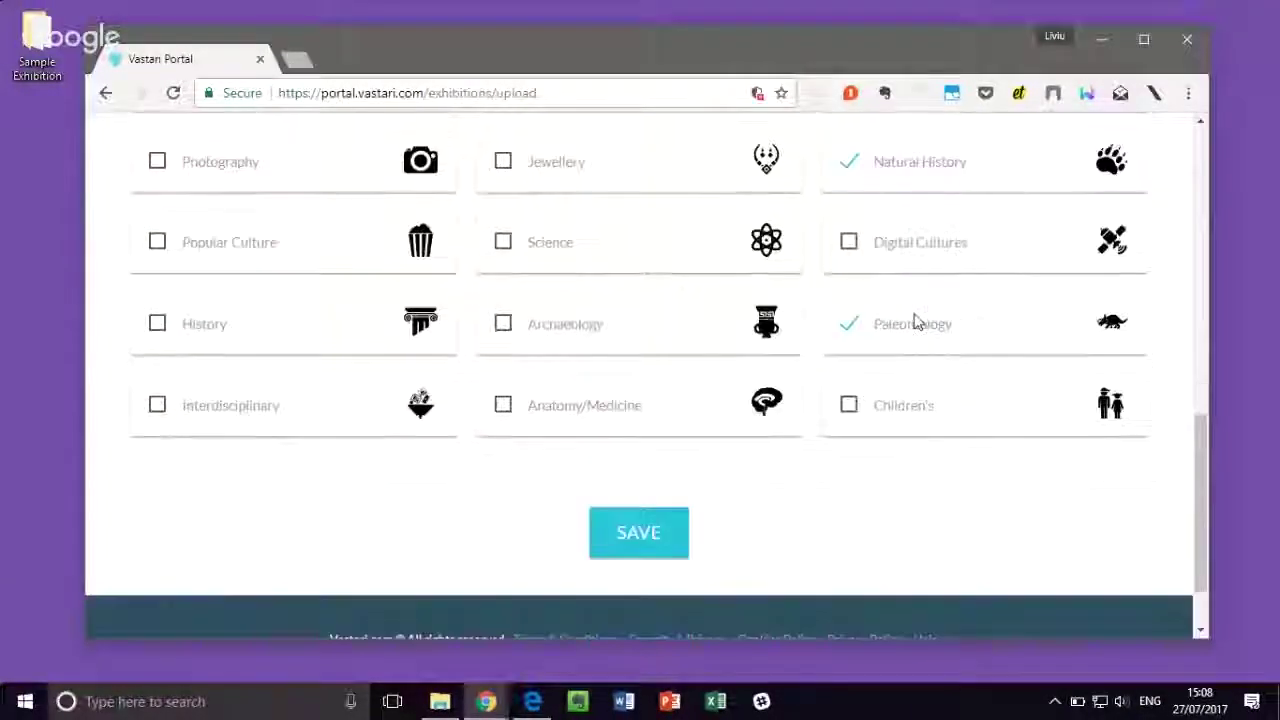
# Step: Save the new exhibition, maximize the window, and review General Information down to the uploads
pyautogui.click(650, 545)
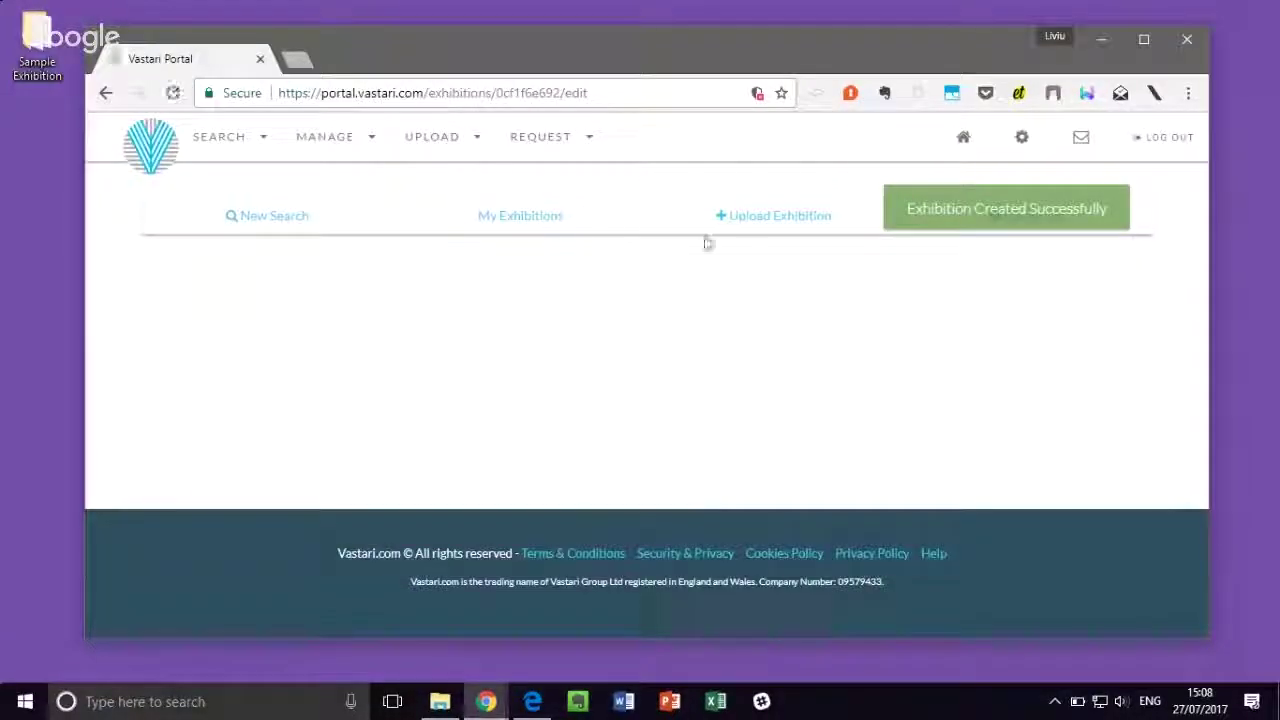
pyautogui.press('super+Up')
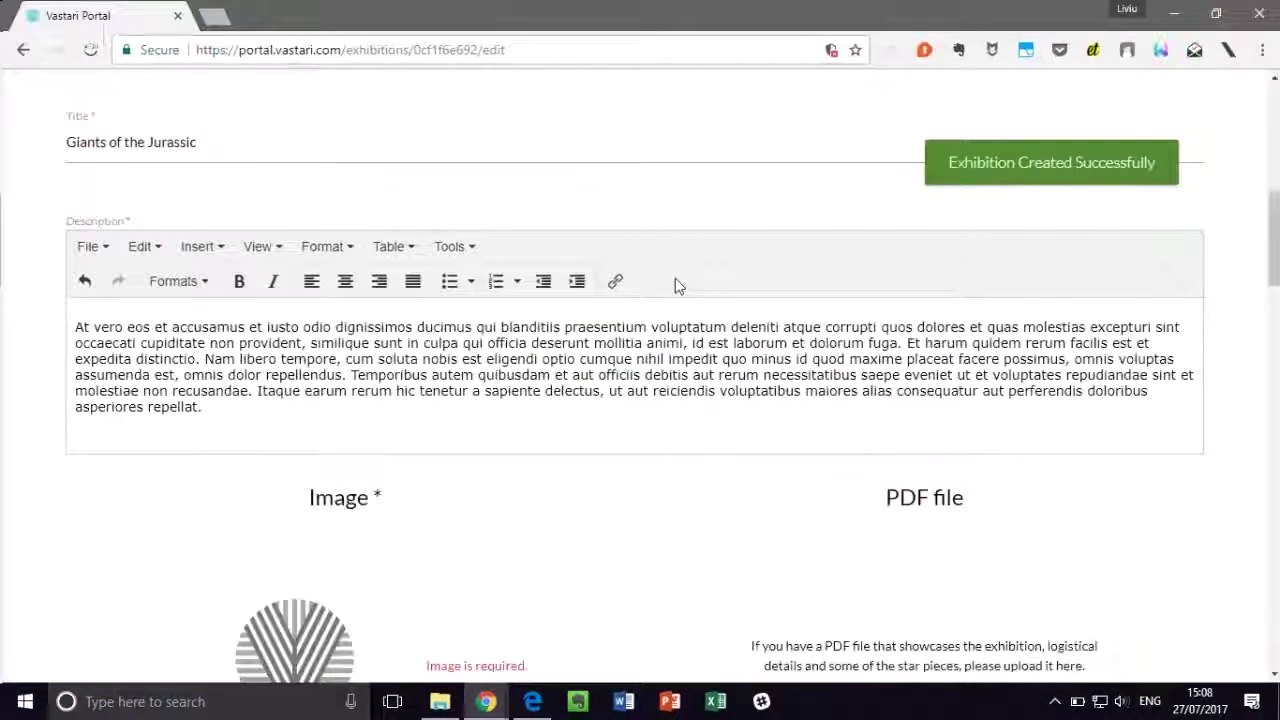
pyautogui.scroll(5, 675, 282)
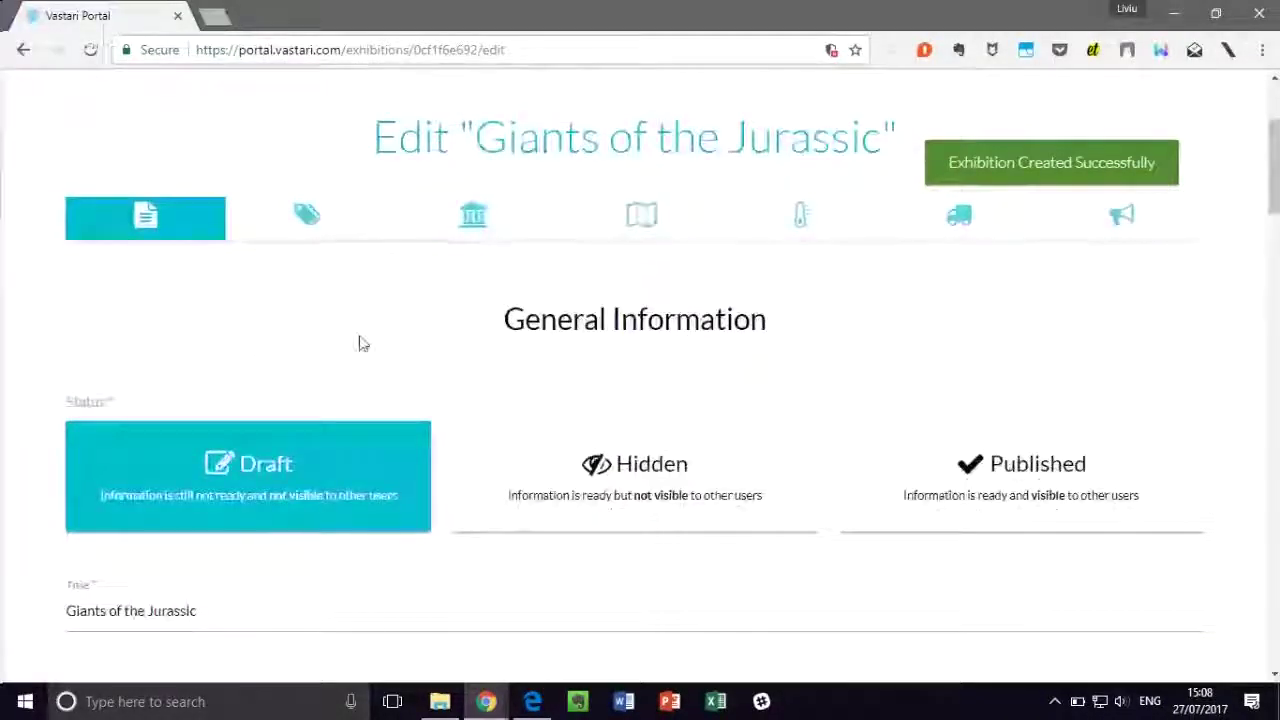
pyautogui.scroll(3, 375, 344)
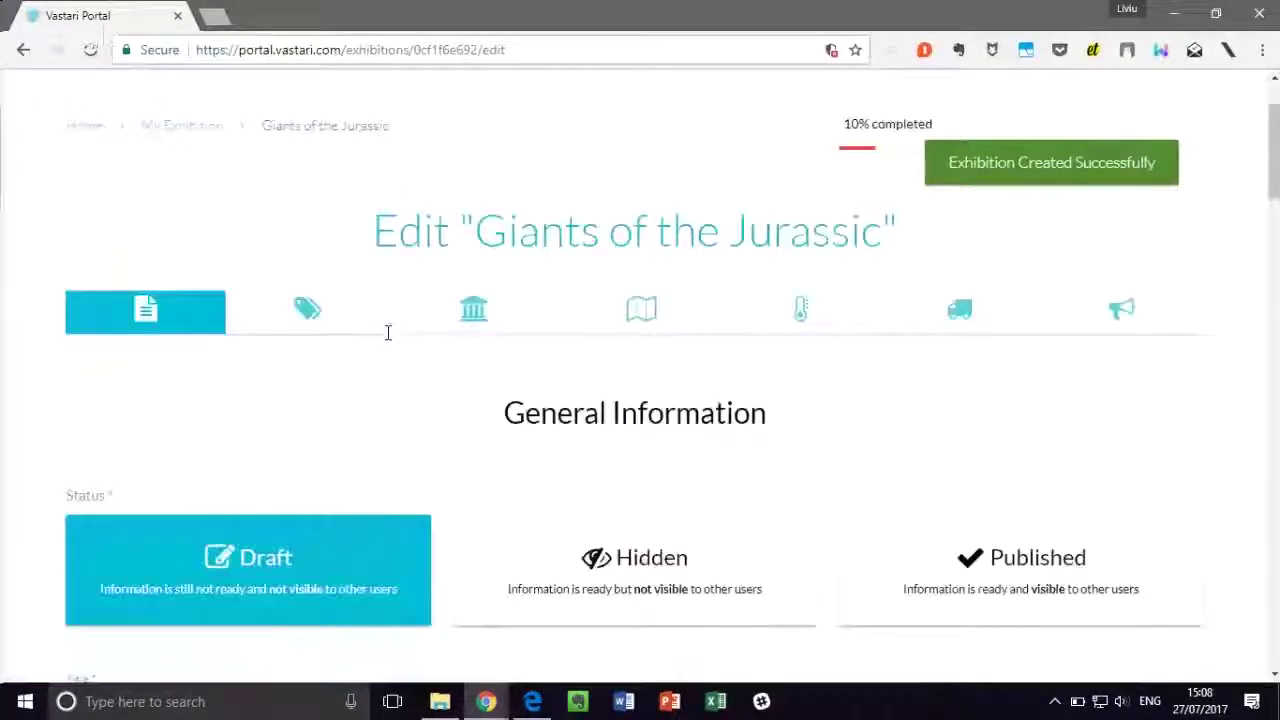
pyautogui.scroll(-1, 386, 338)
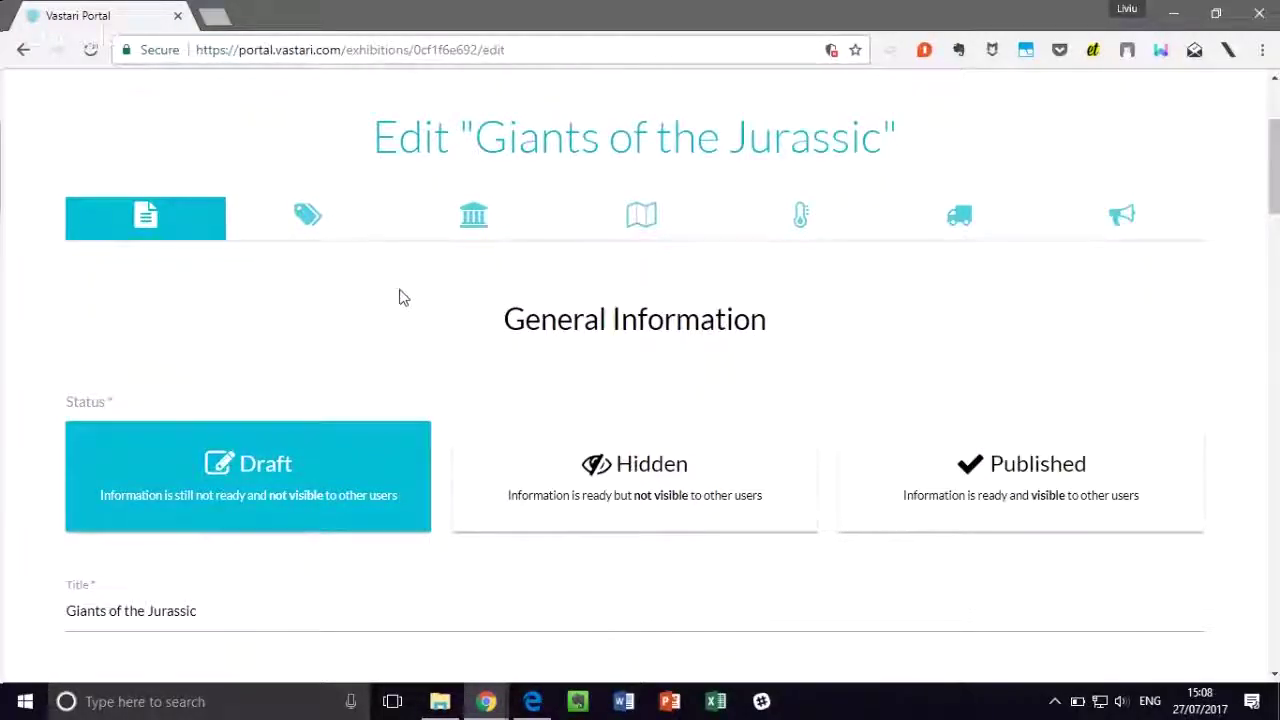
pyautogui.scroll(-1, 405, 295)
pyautogui.scroll(-1, 403, 290)
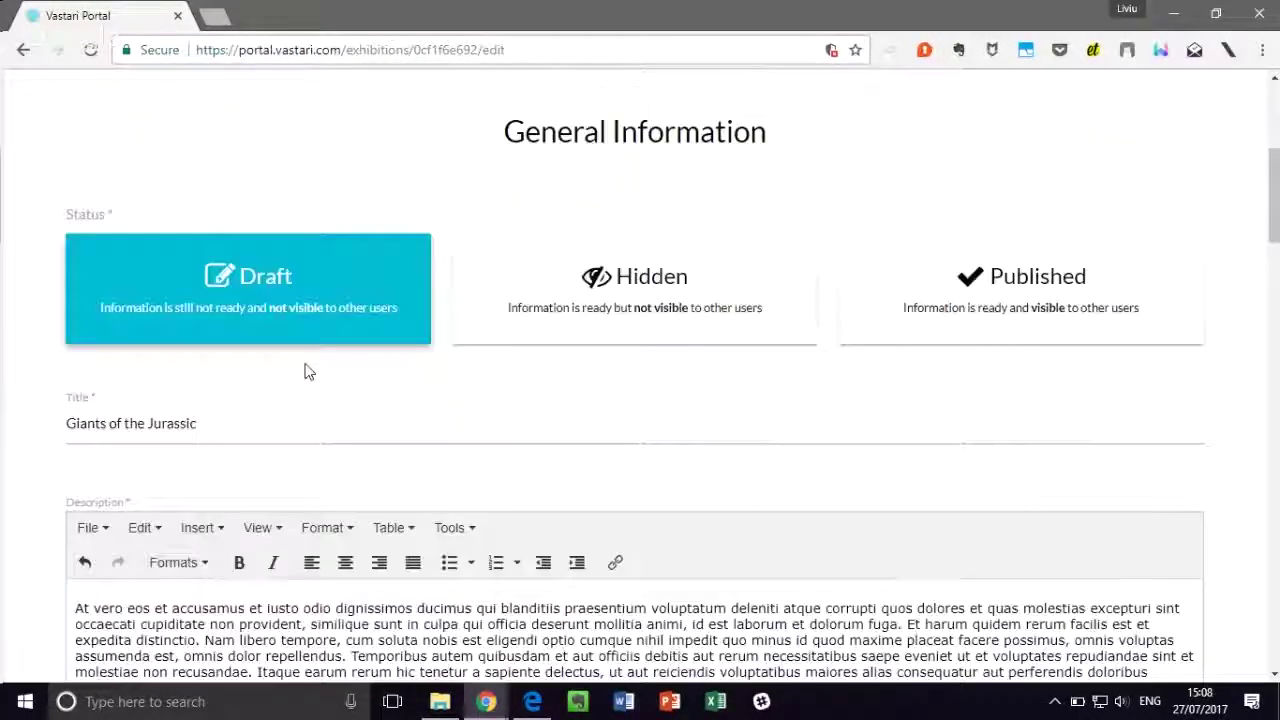
# Step: Upload Sample picture.jpg from the Sample Exhibition folder as the exhibition image
pyautogui.scroll(-10, 306, 371)
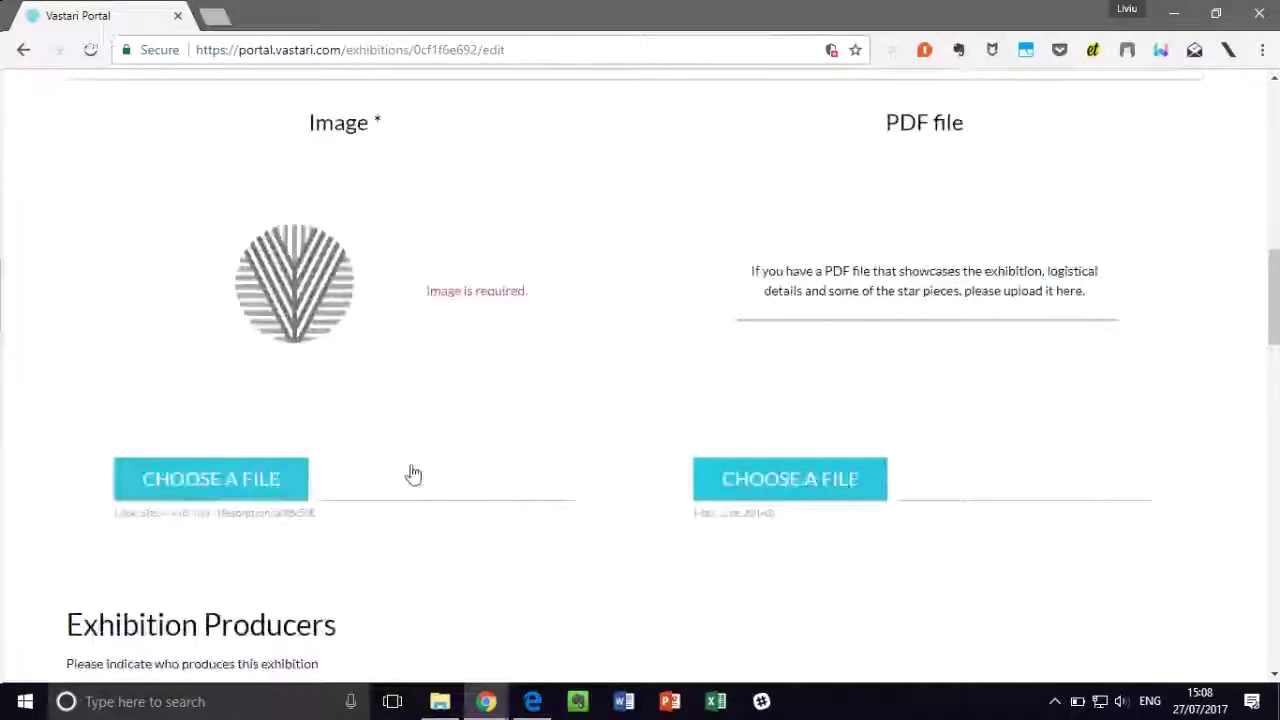
pyautogui.click(263, 485)
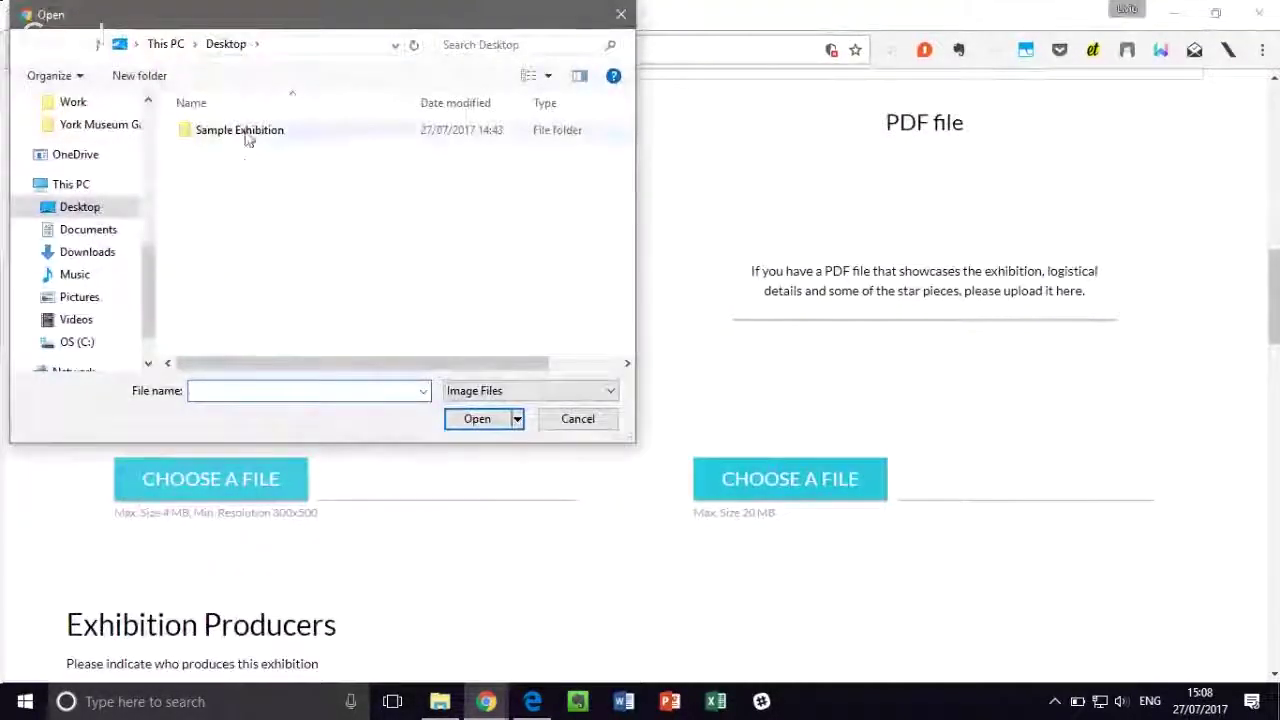
pyautogui.doubleClick(246, 132)
pyautogui.click(222, 160)
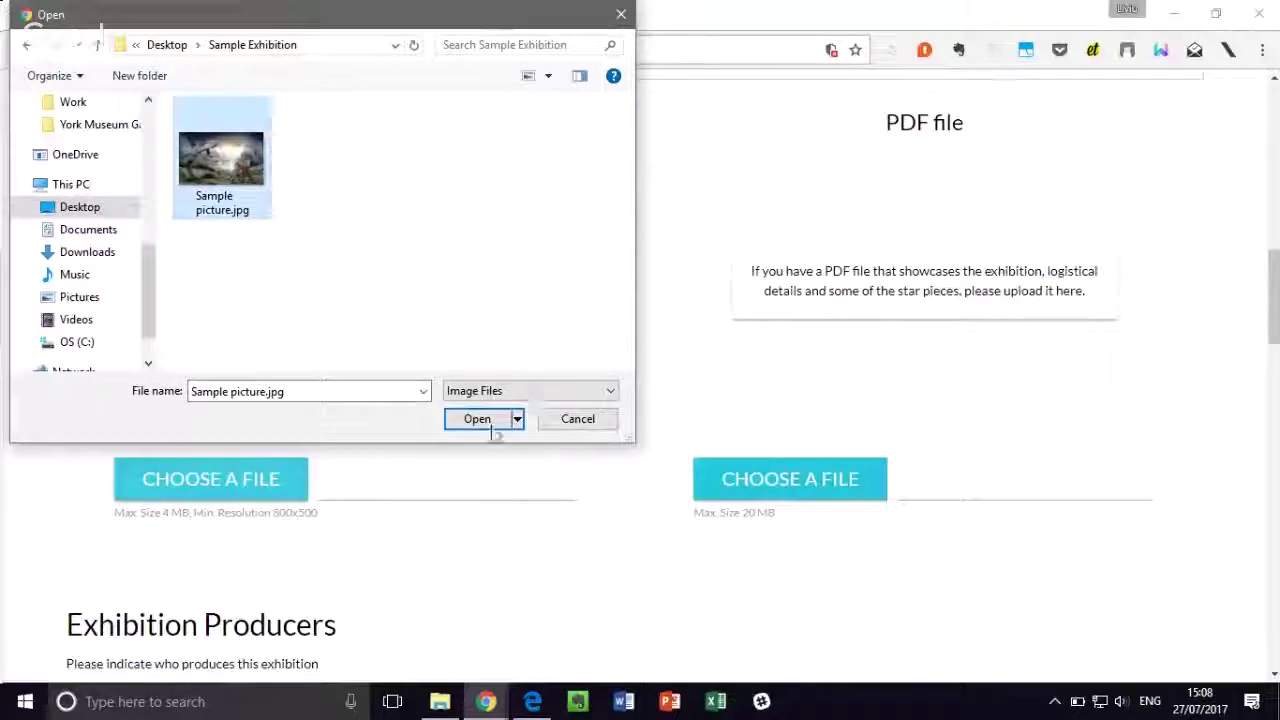
pyautogui.click(485, 421)
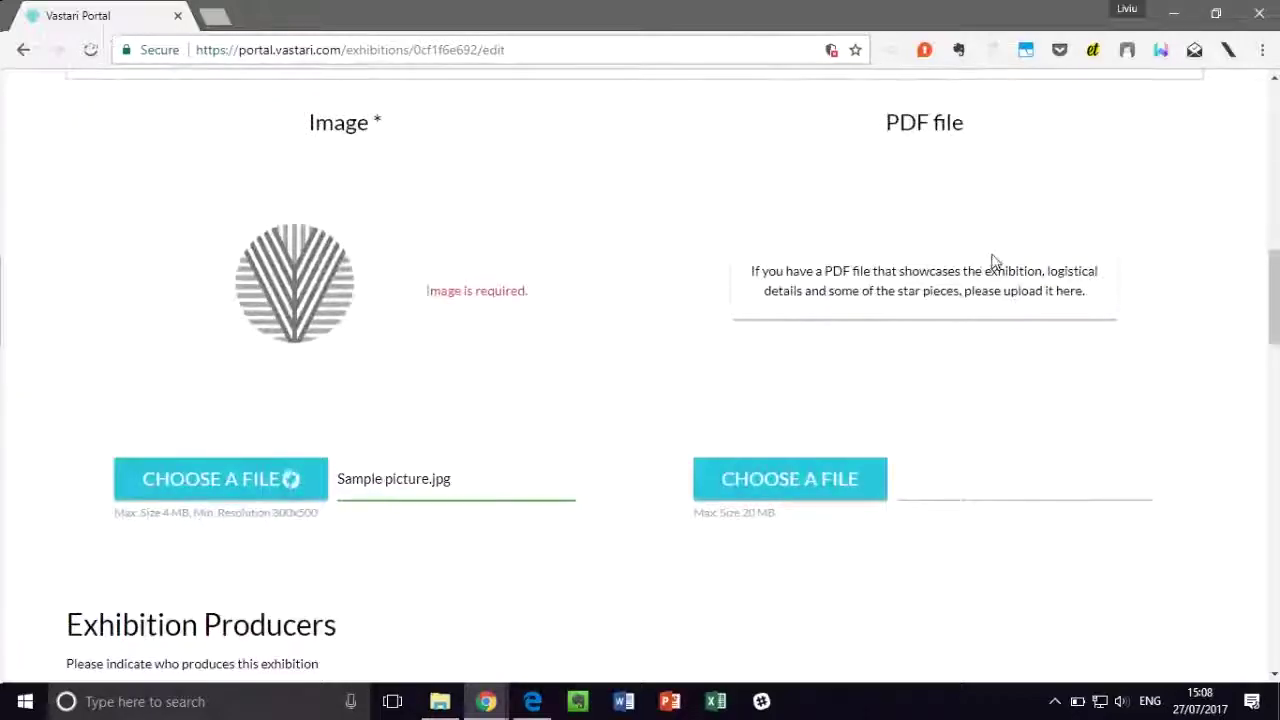
# Step: Upload Dummy Flyer.pdf as the exhibition's PDF file
pyautogui.click(815, 468)
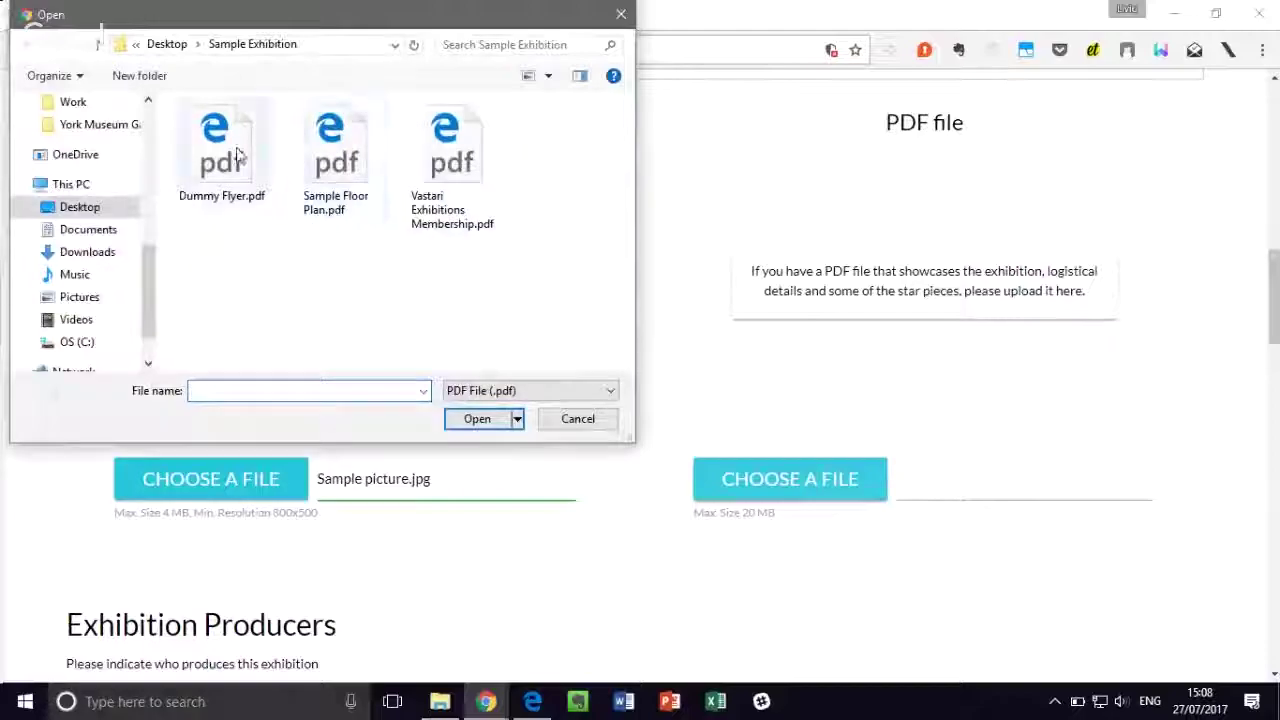
pyautogui.click(235, 148)
pyautogui.click(482, 418)
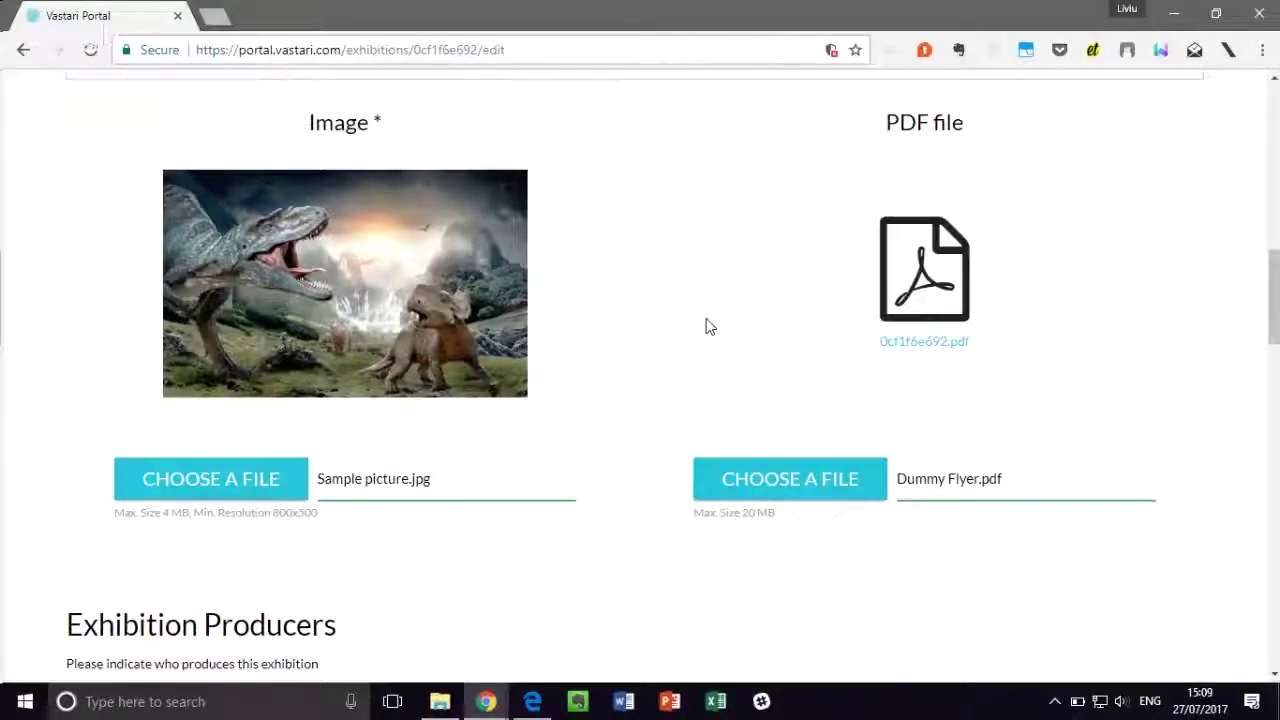
pyautogui.scroll(-4, 708, 327)
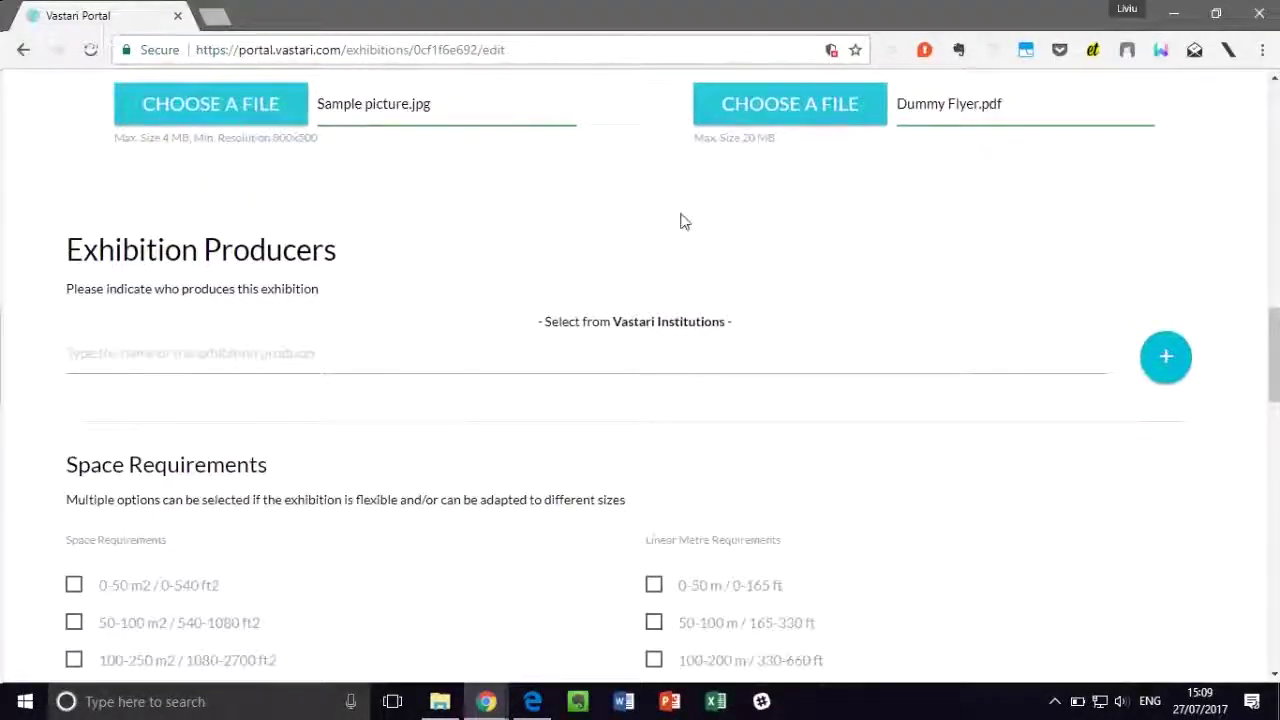
# Step: Search producers for 'Natural History Museum' and choose Helmis Natural History Museum
pyautogui.scroll(-1, 680, 220)
pyautogui.click(398, 262)
pyautogui.write('Natural History')
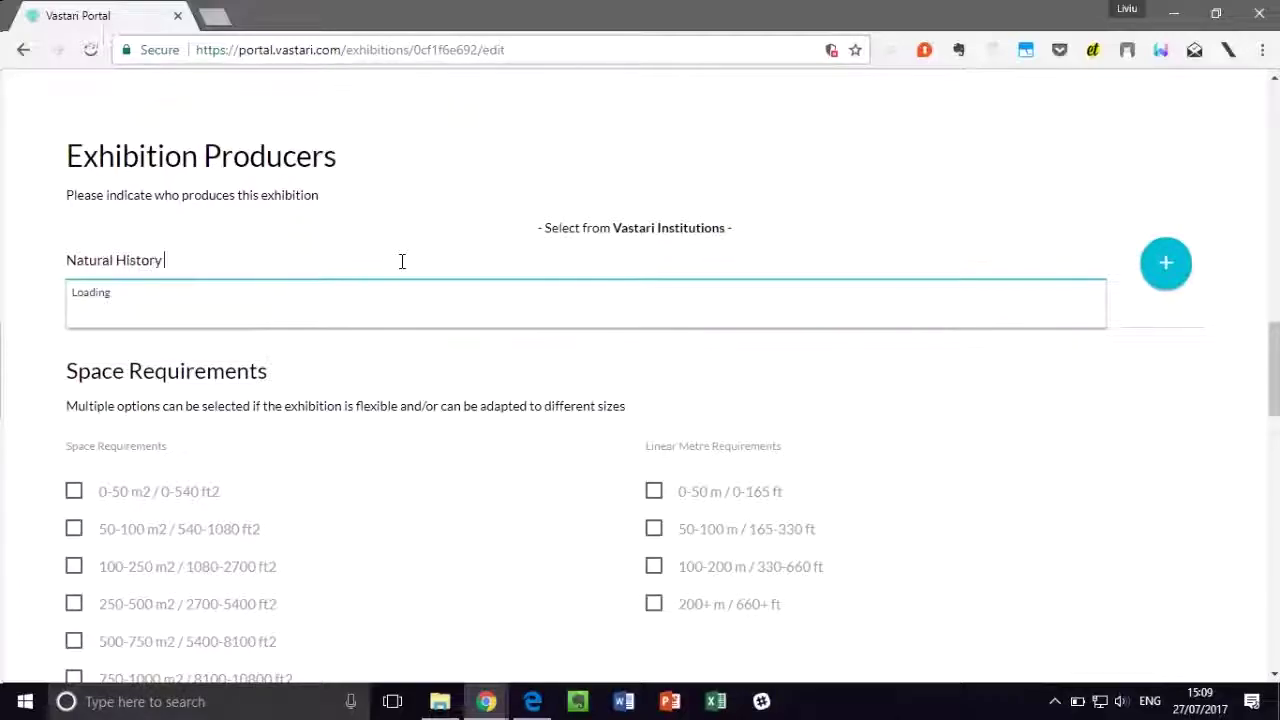
pyautogui.write(' Museum')
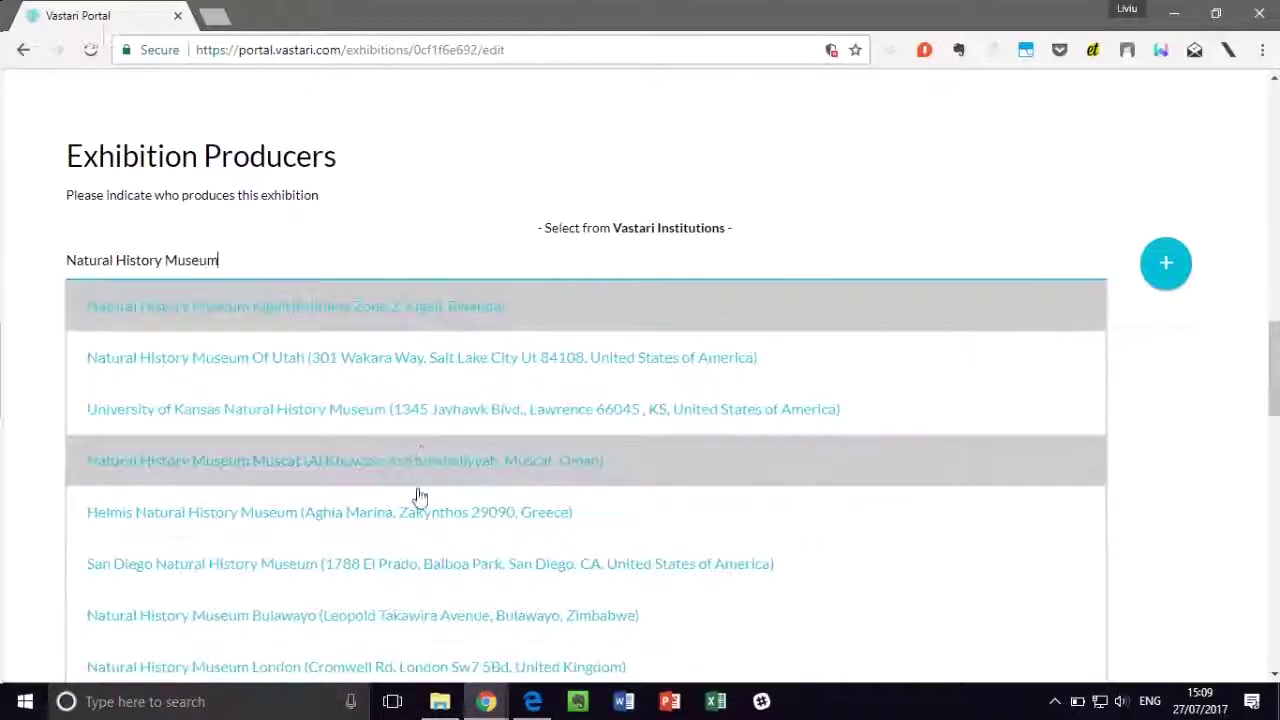
pyautogui.click(403, 520)
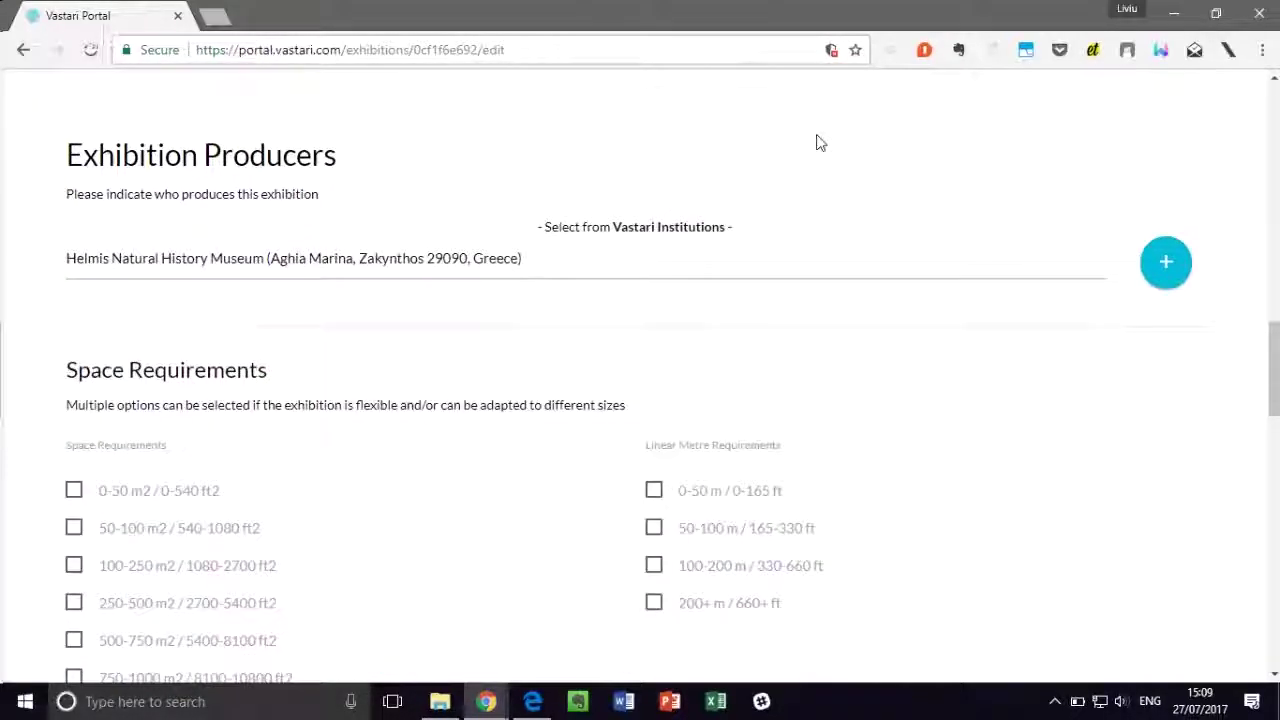
pyautogui.scroll(-1, 826, 266)
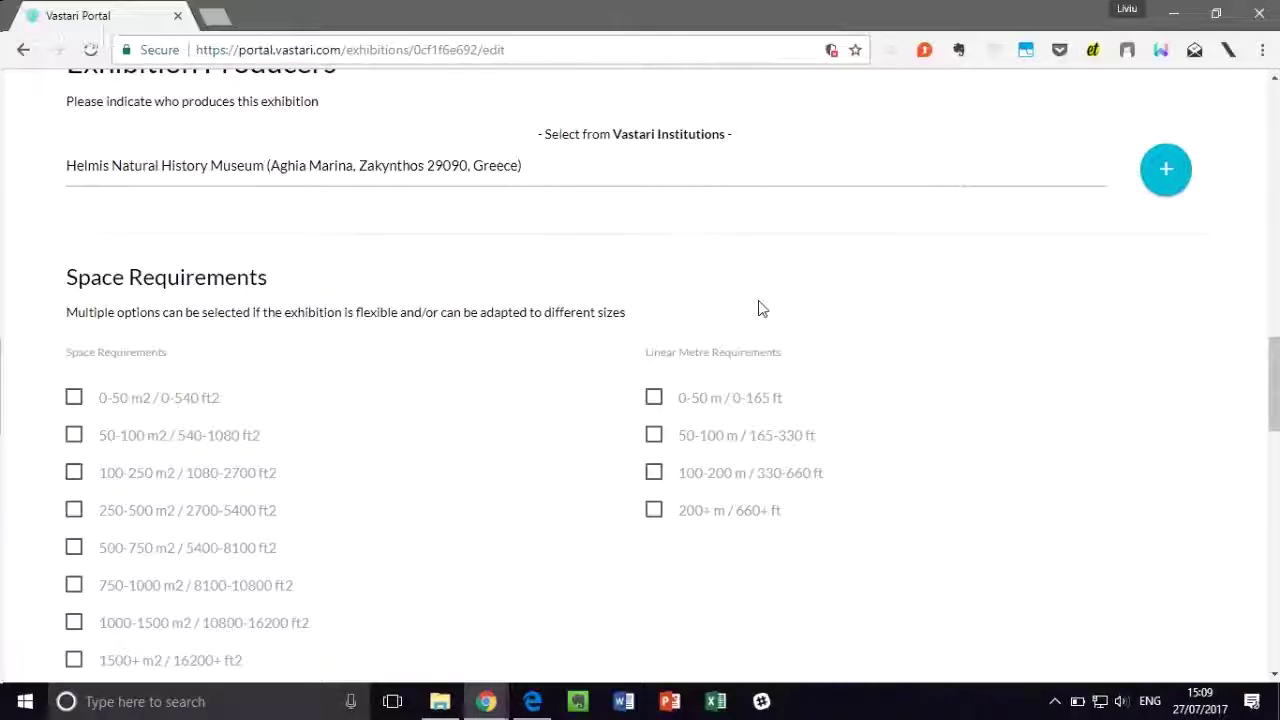
# Step: Enter 20 as the number of exhibits and open the Hiring Fee price ranges
pyautogui.scroll(-2, 481, 387)
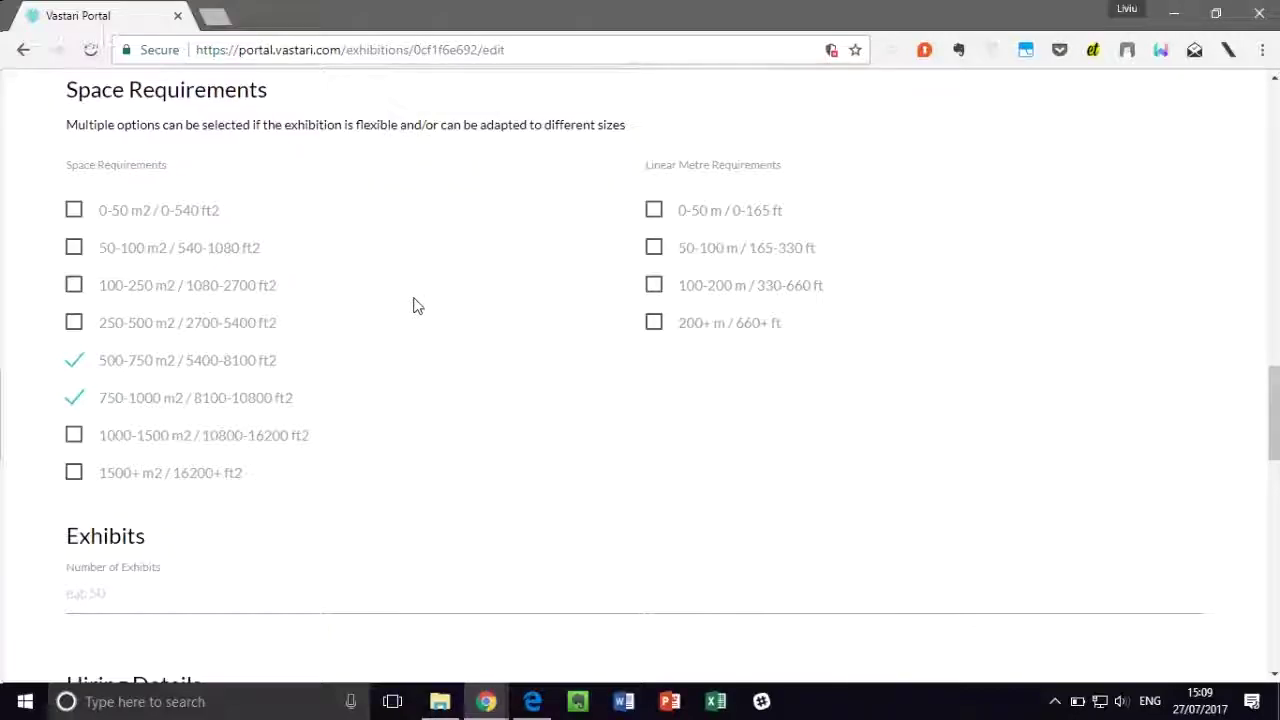
pyautogui.scroll(-3, 418, 302)
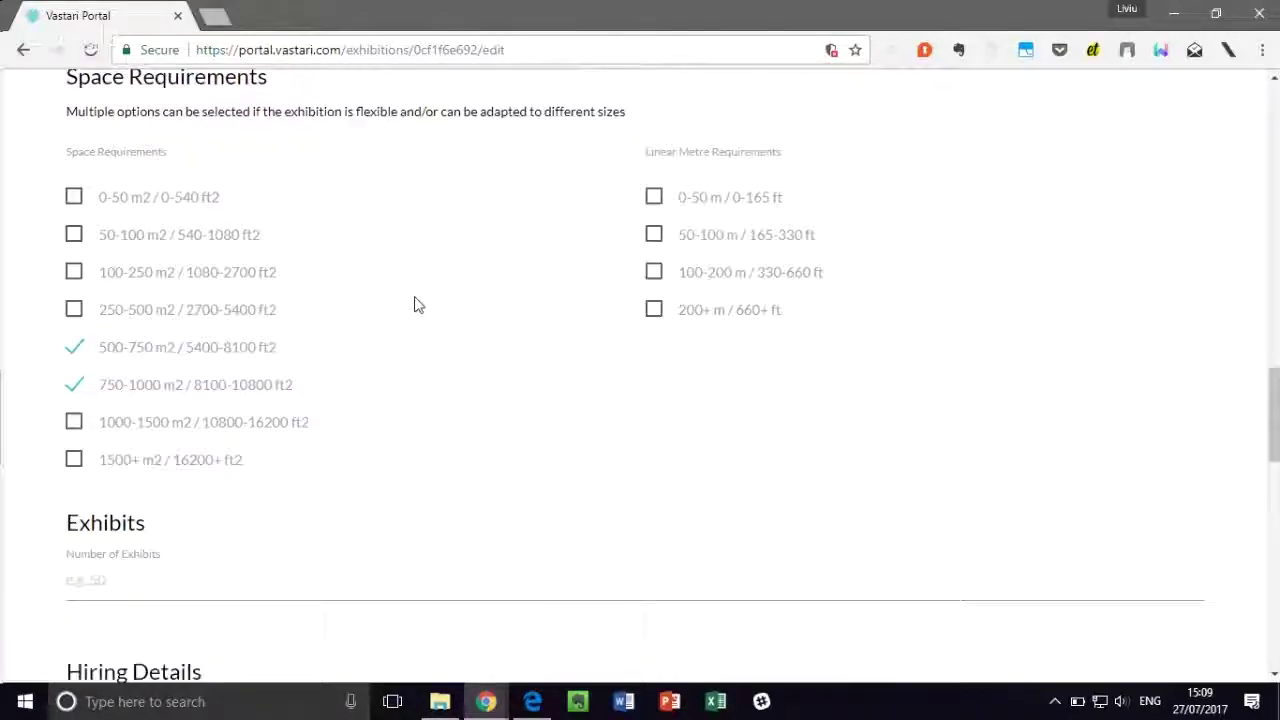
pyautogui.scroll(1, 300, 310)
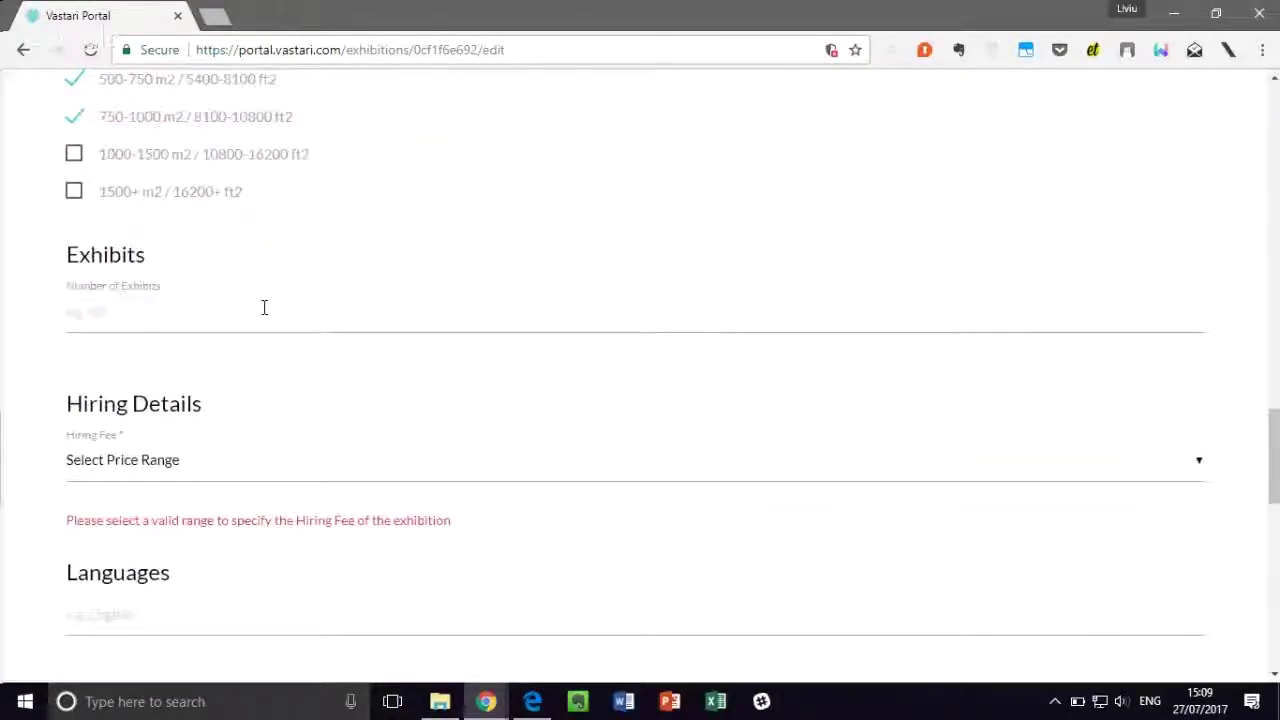
pyautogui.click(301, 319)
pyautogui.write('20')
pyautogui.scroll(-2, 310, 290)
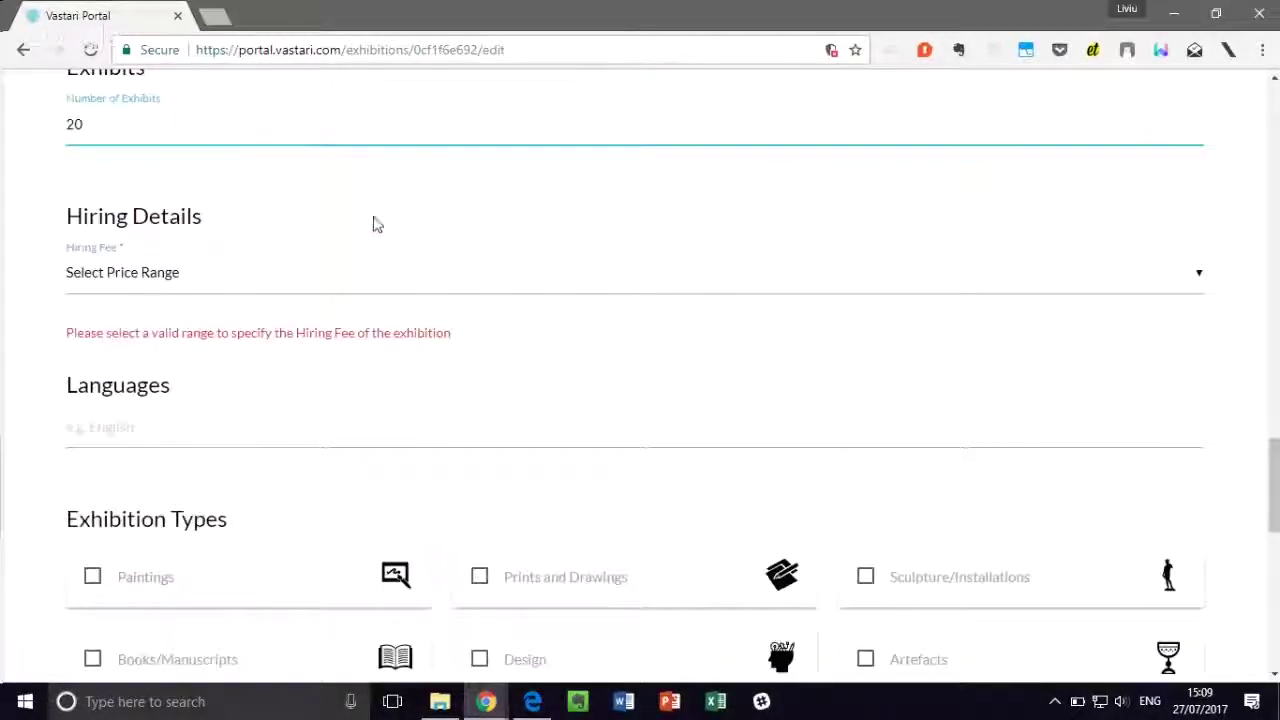
pyautogui.click(314, 291)
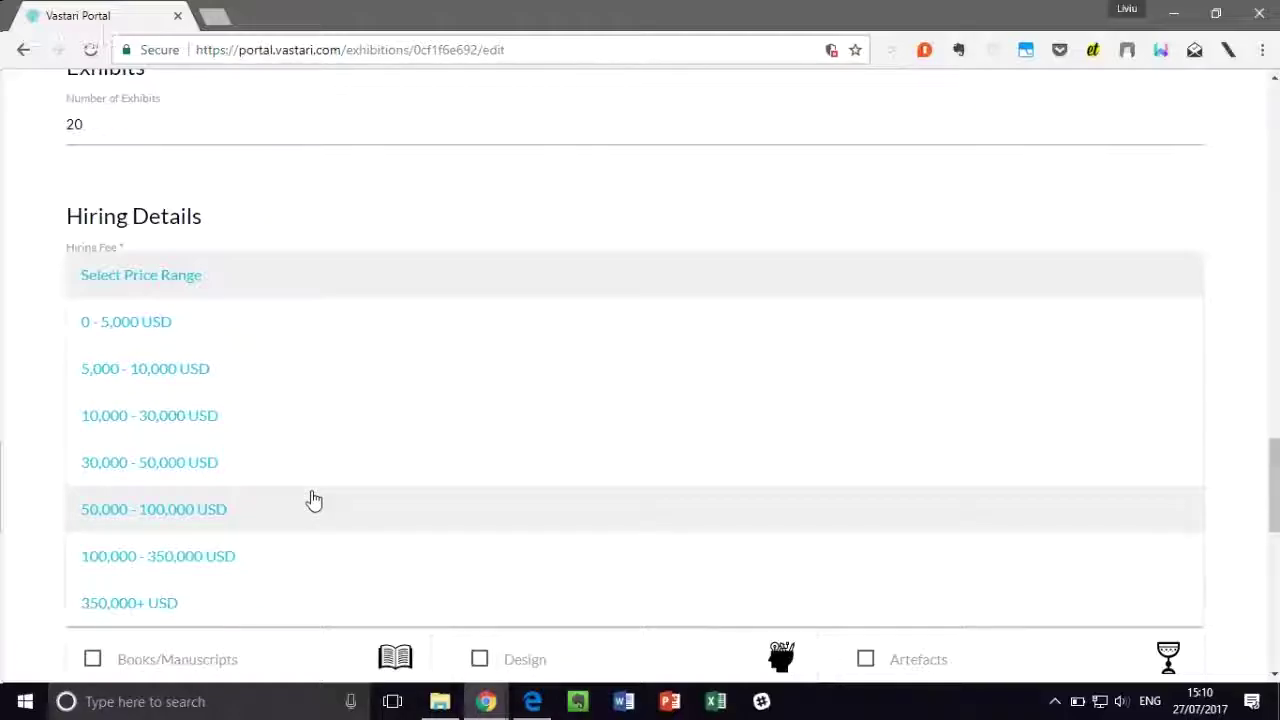
# Step: Choose a 50,000 - 100,000 USD hiring fee, leaving Open to negotiation unticked
pyautogui.click(172, 524)
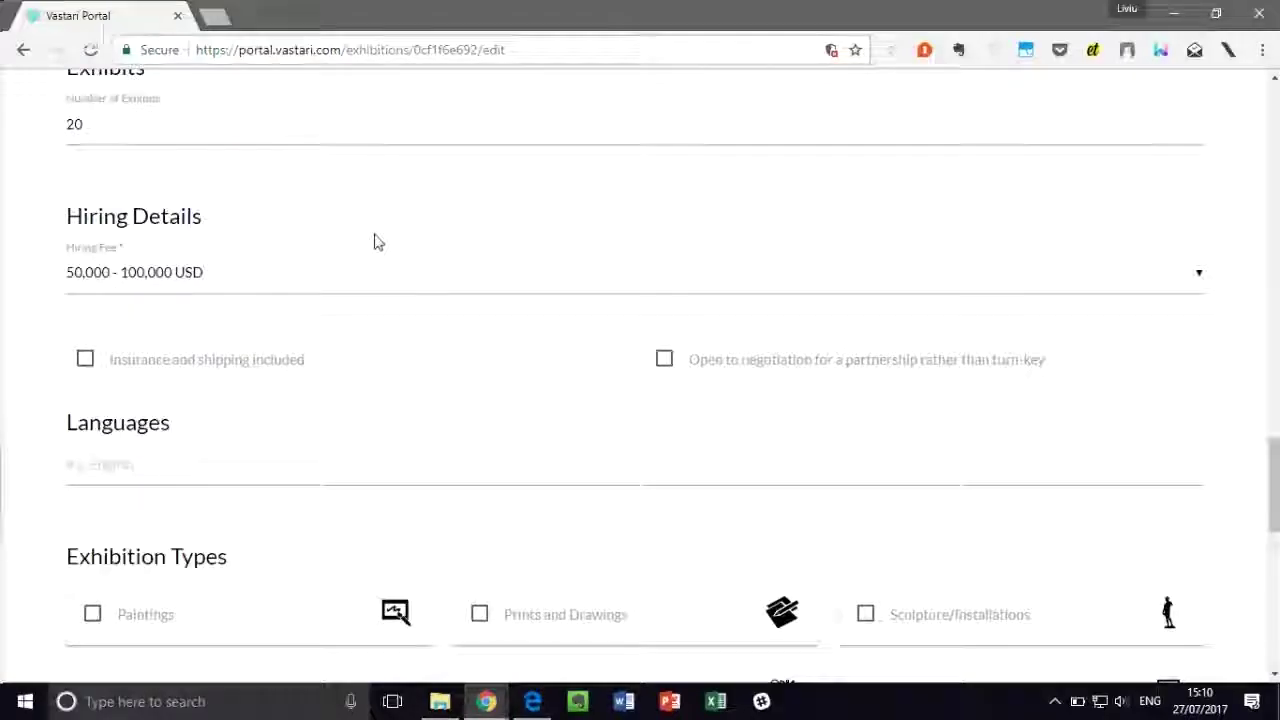
pyautogui.scroll(-1, 374, 245)
pyautogui.scroll(-1, 320, 247)
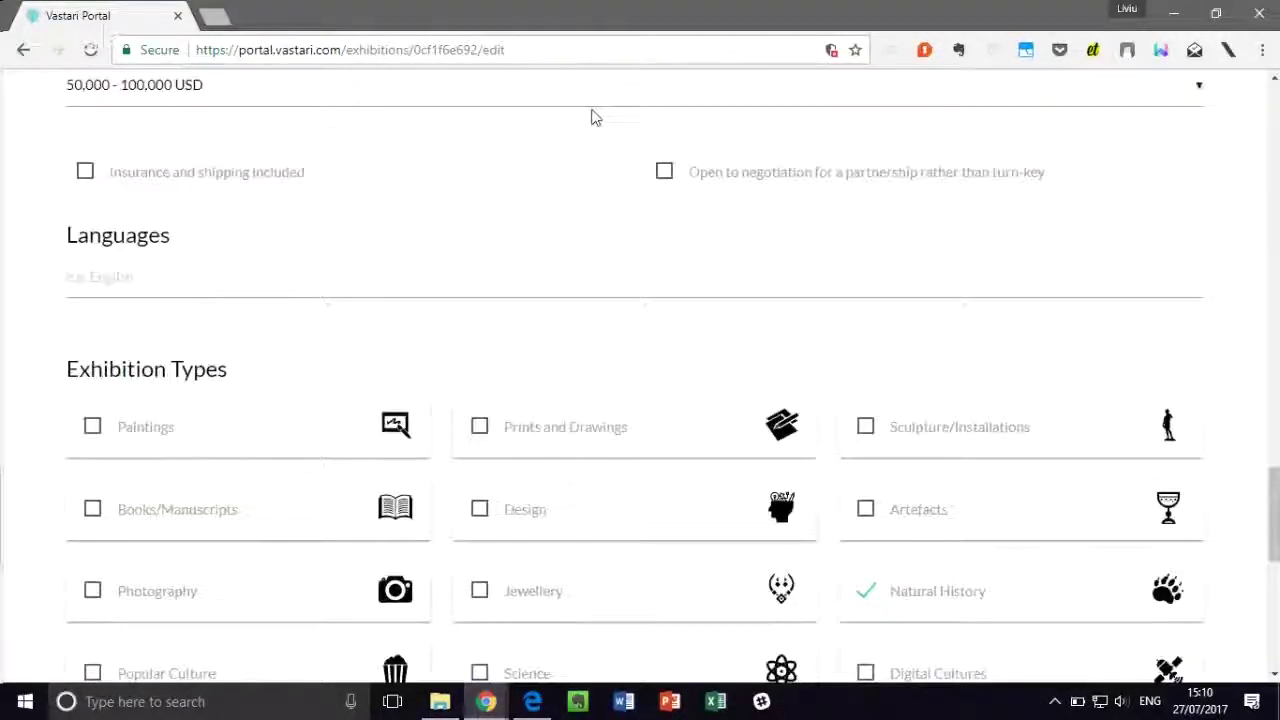
pyautogui.click(664, 174)
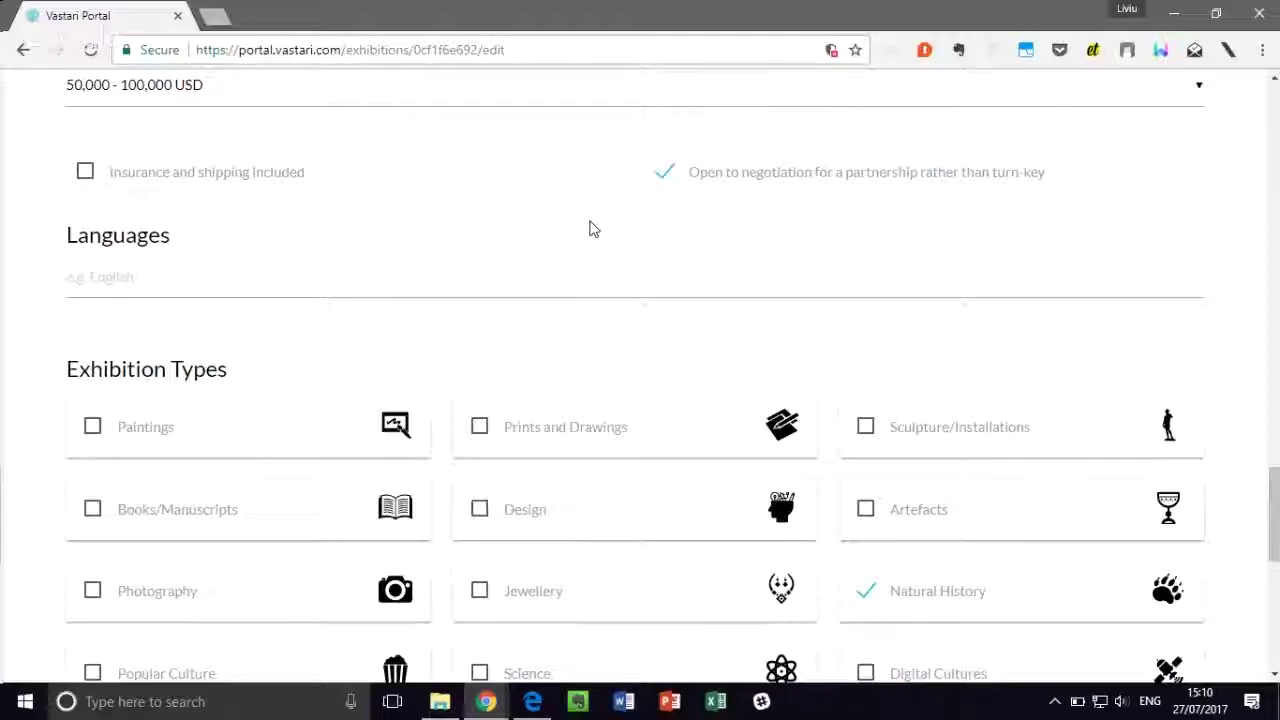
pyautogui.click(664, 178)
pyautogui.scroll(-1, 578, 238)
pyautogui.click(466, 185)
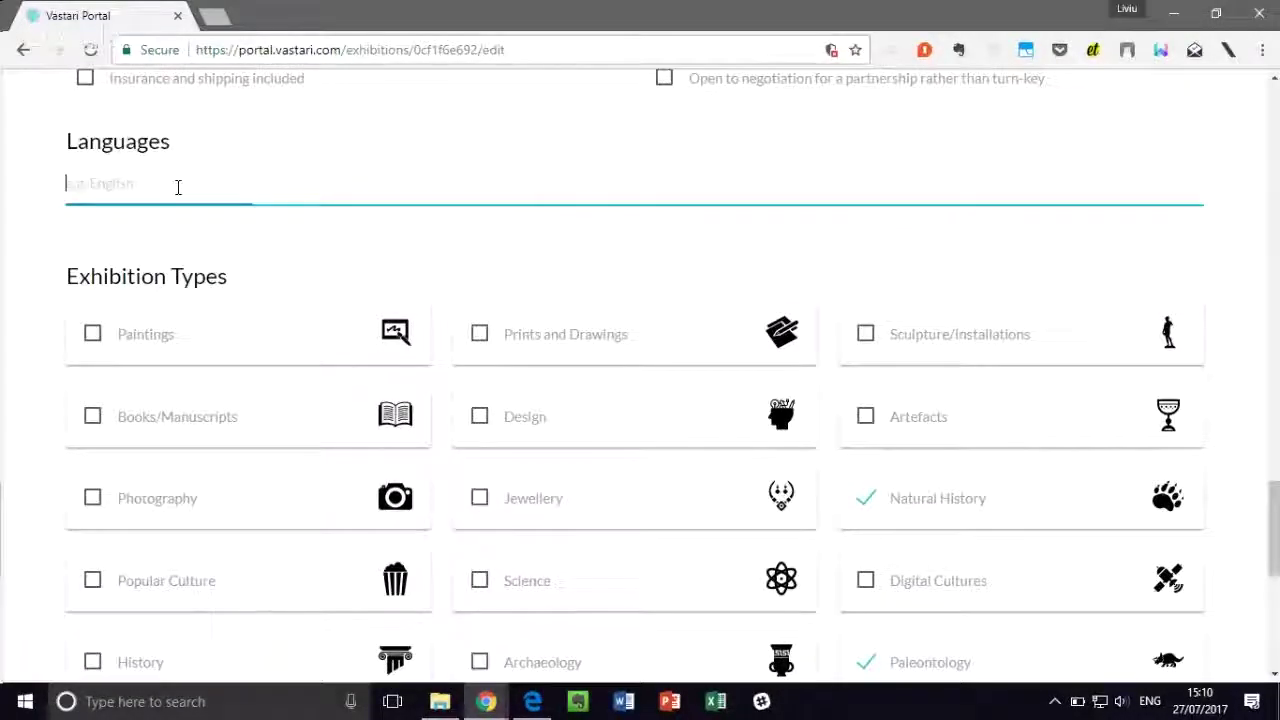
# Step: Add Spanish and English as the exhibition's languages
pyautogui.write('Sa')
pyautogui.write('panish')
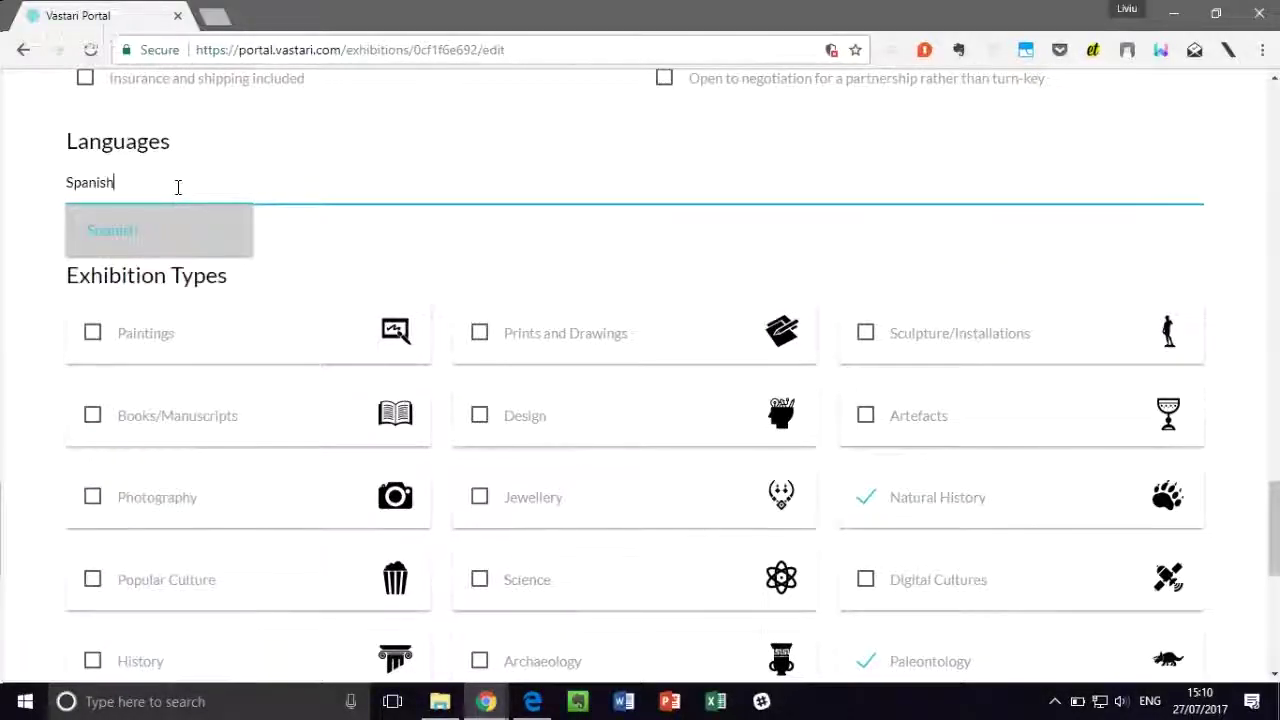
pyautogui.click(114, 228)
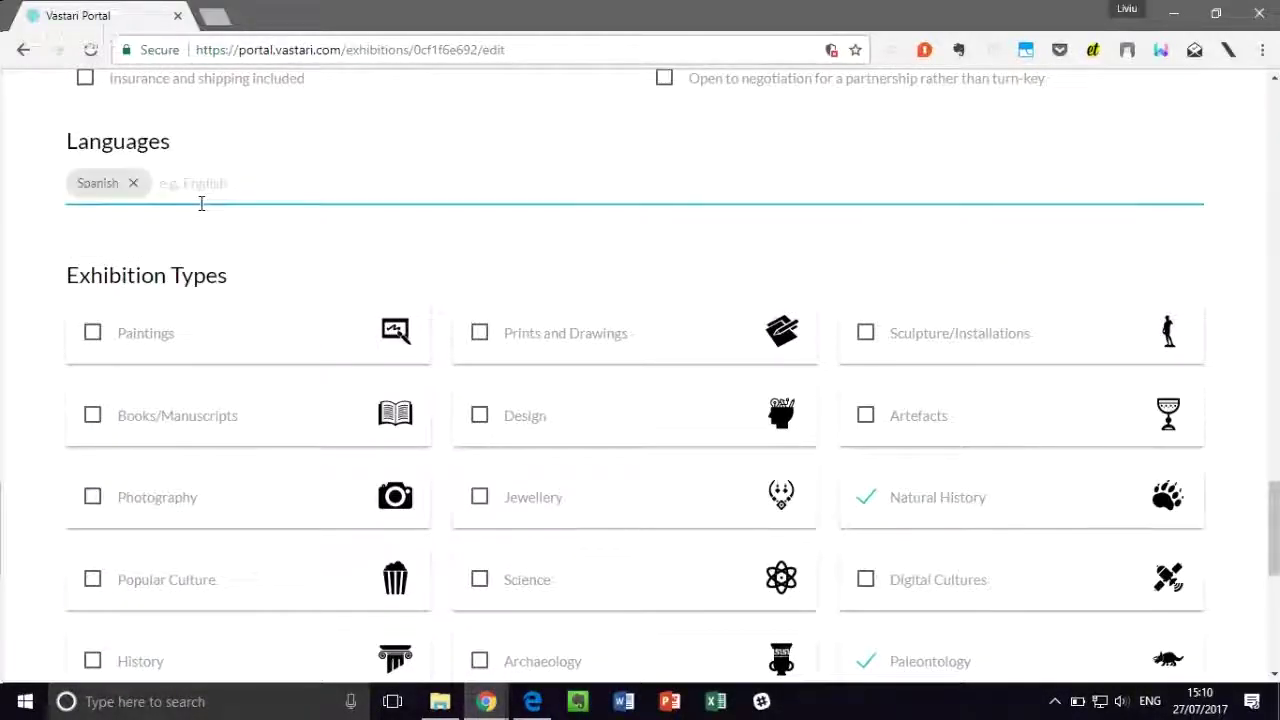
pyautogui.click(160, 184)
pyautogui.write('Englisj')
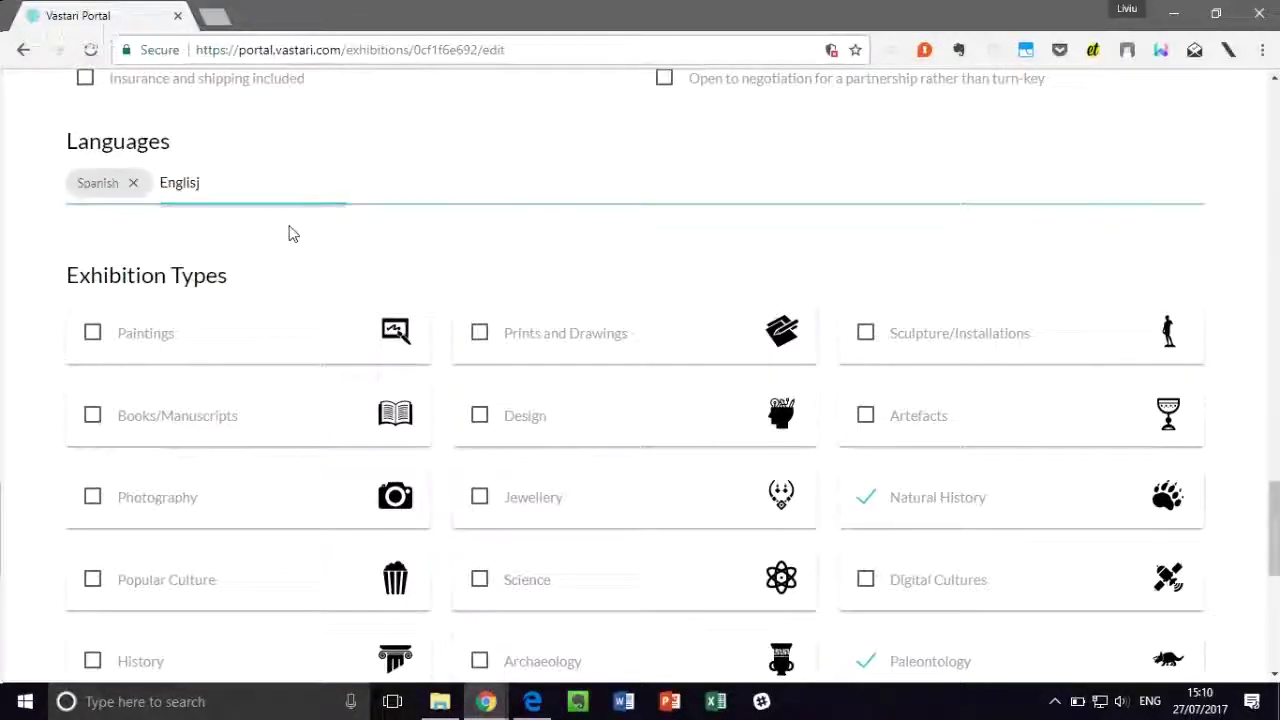
pyautogui.click(271, 194)
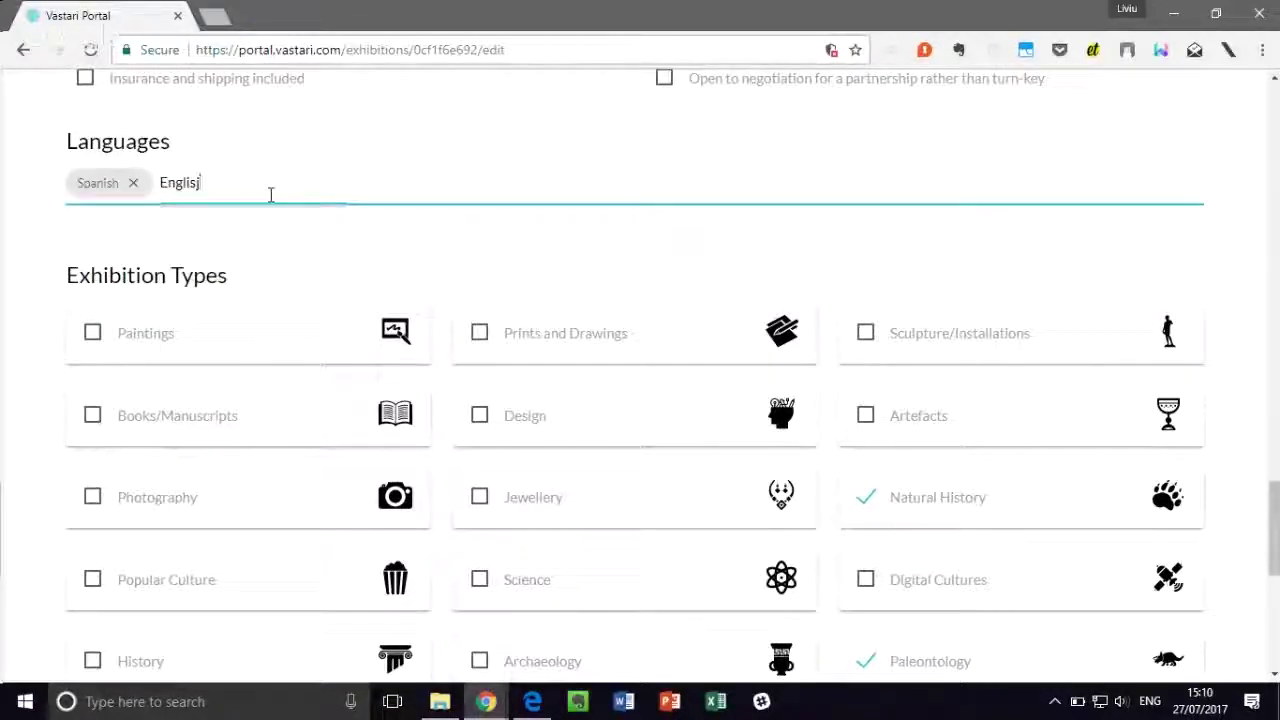
pyautogui.click(229, 302)
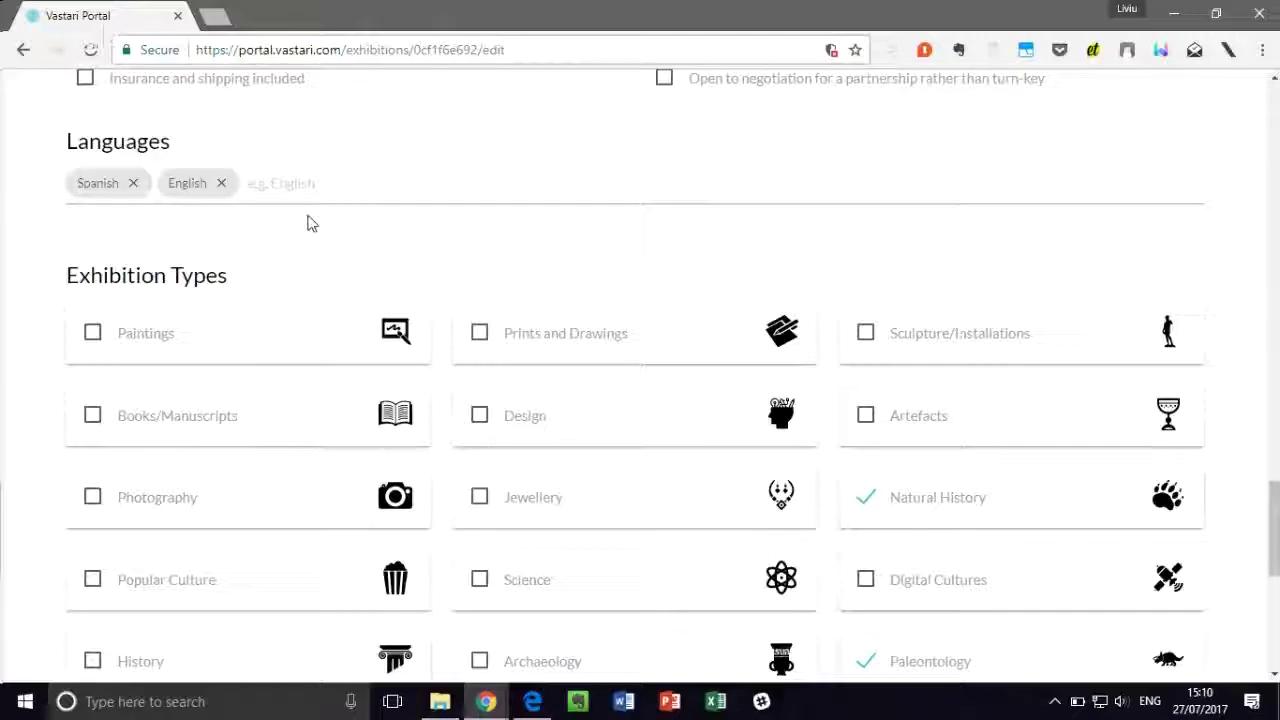
# Step: Scroll past the Natural History and Paleontology types to the General Notes reading 'Text'
pyautogui.scroll(-1, 307, 224)
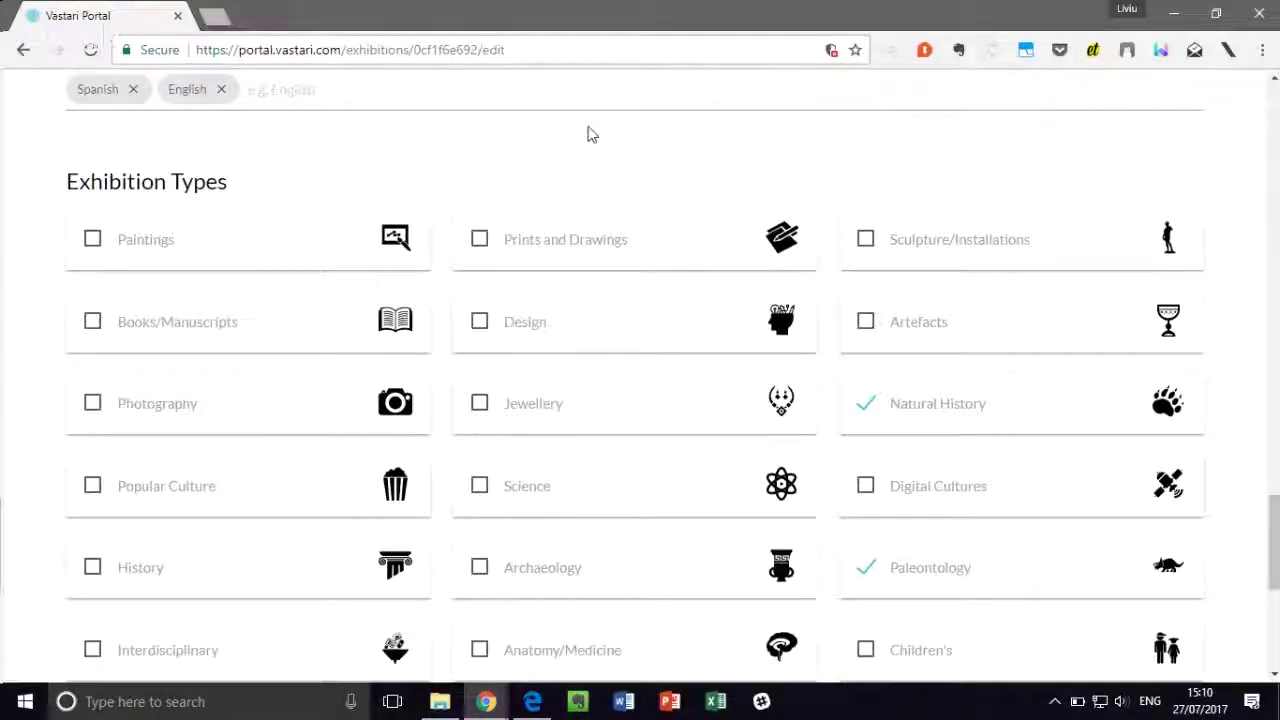
pyautogui.scroll(-1, 590, 134)
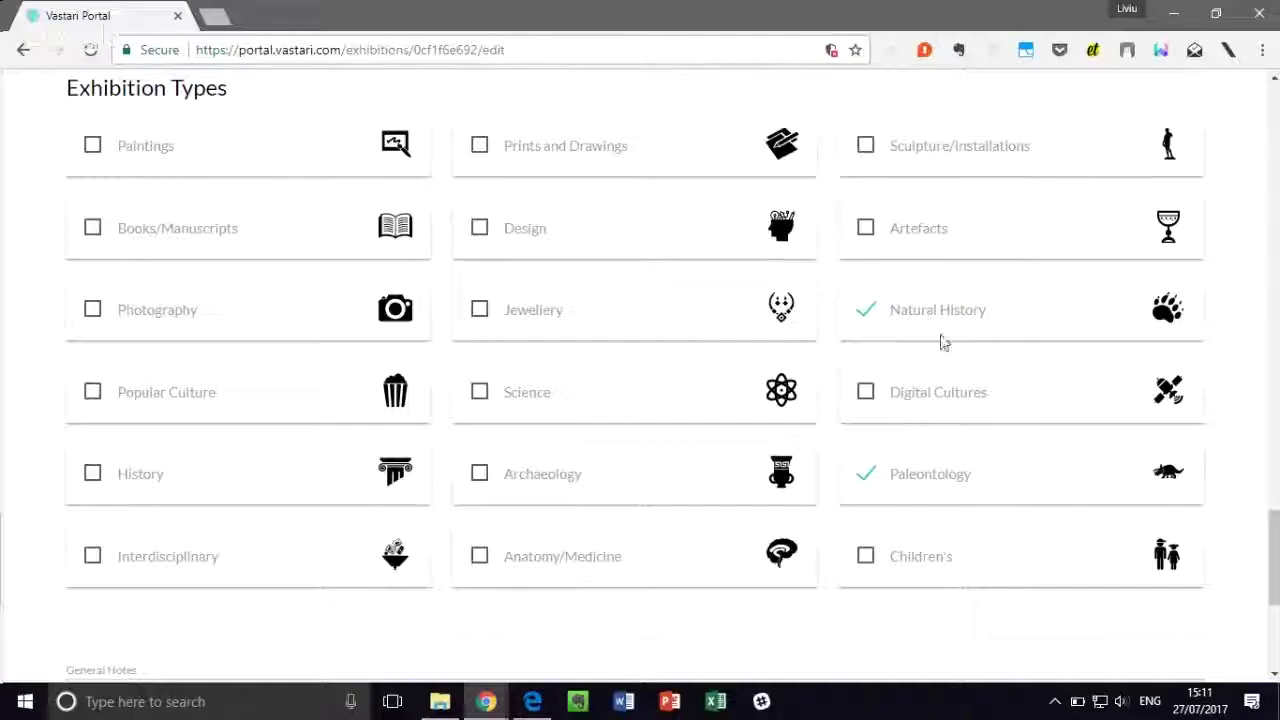
pyautogui.scroll(-1, 963, 480)
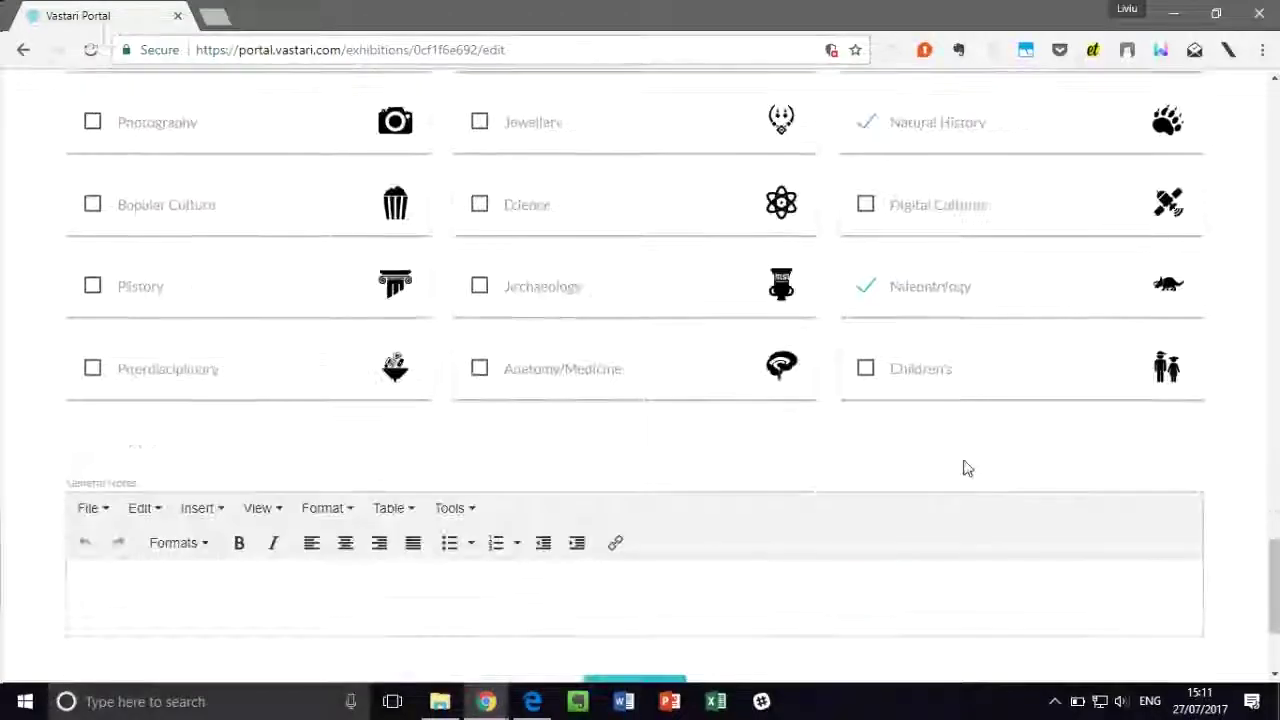
pyautogui.scroll(-3, 962, 460)
pyautogui.scroll(-1, 703, 431)
pyautogui.click(737, 420)
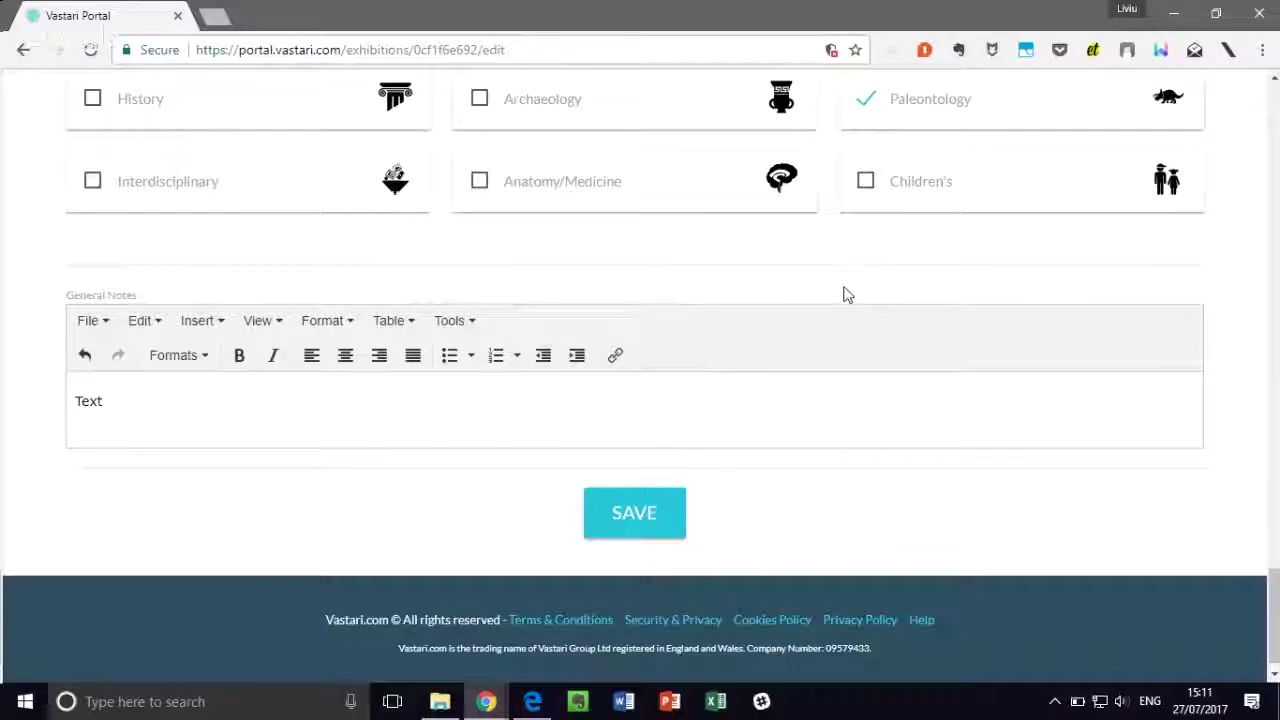
# Step: Save the edited Giants of the Jurassic information, reaching 27% completed
pyautogui.scroll(10, 845, 295)
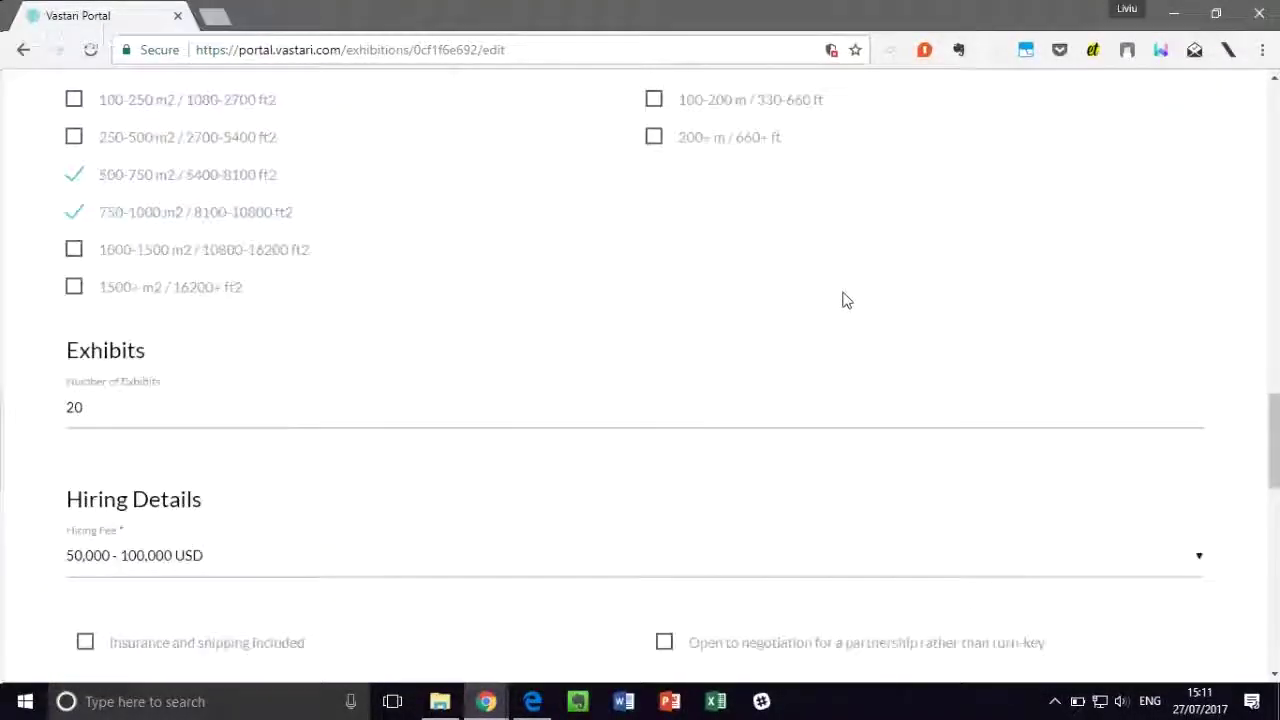
pyautogui.scroll(10, 845, 300)
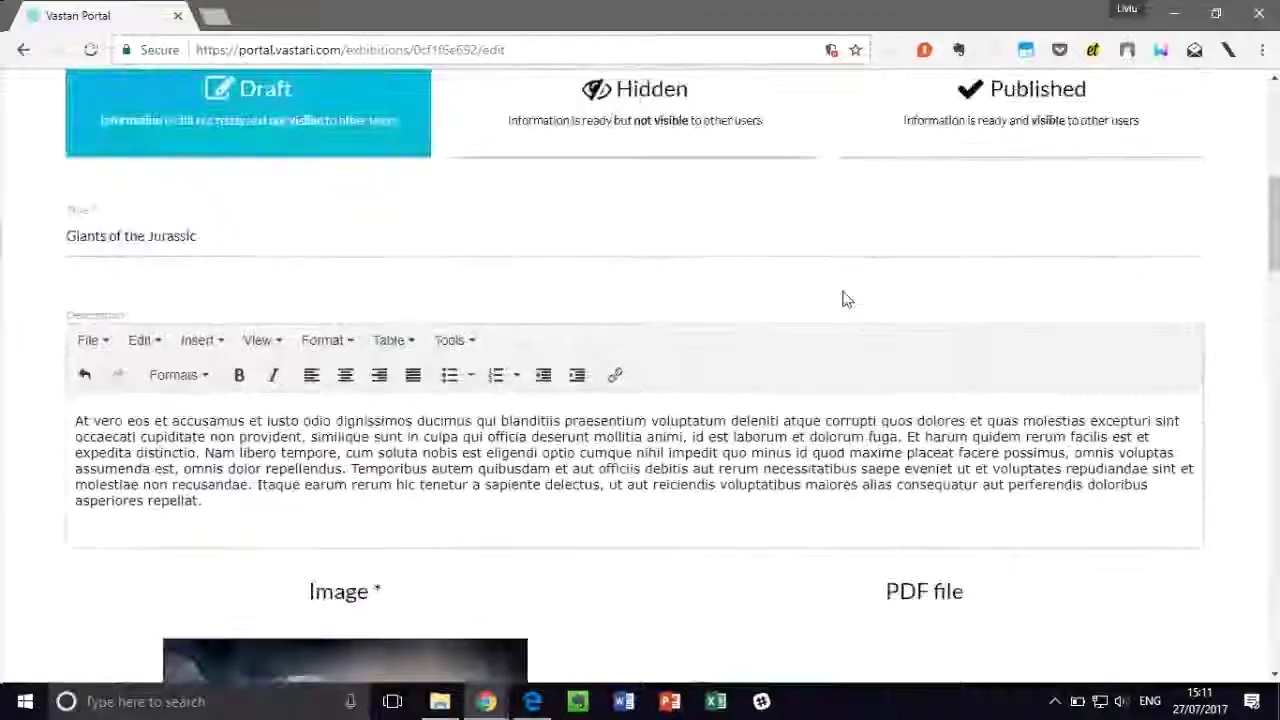
pyautogui.scroll(5, 845, 300)
pyautogui.scroll(-12, 843, 294)
pyautogui.scroll(-15, 843, 295)
pyautogui.click(617, 503)
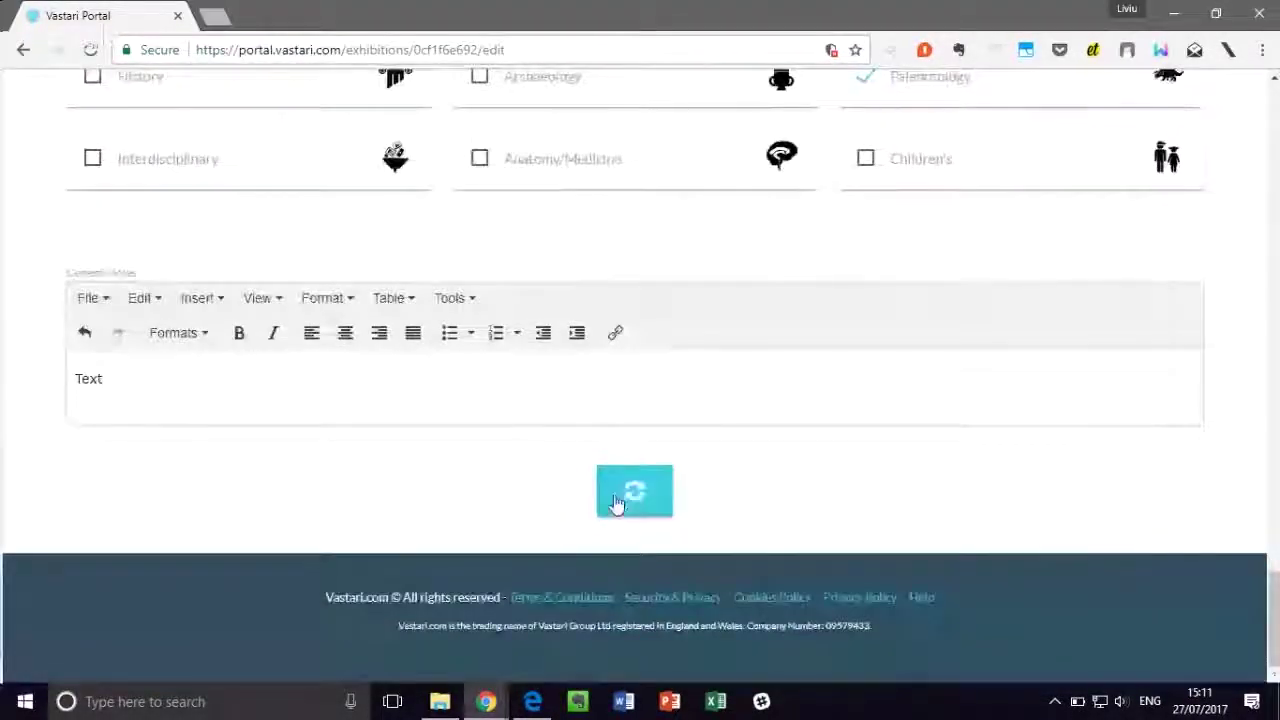
pyautogui.scroll(4, 750, 420)
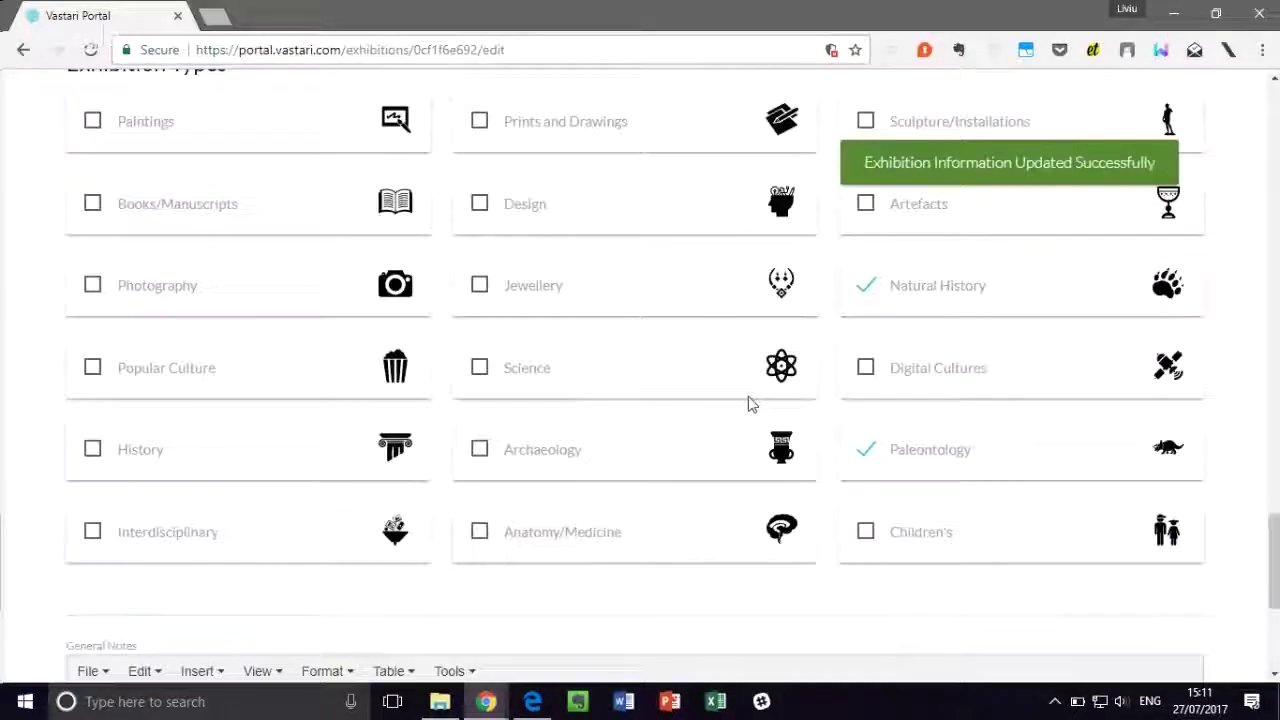
pyautogui.scroll(5, 752, 403)
pyautogui.scroll(4, 749, 397)
# Step: Tag the exhibition with Dinosaurs and Kid Friendly and save the tags
pyautogui.click(310, 398)
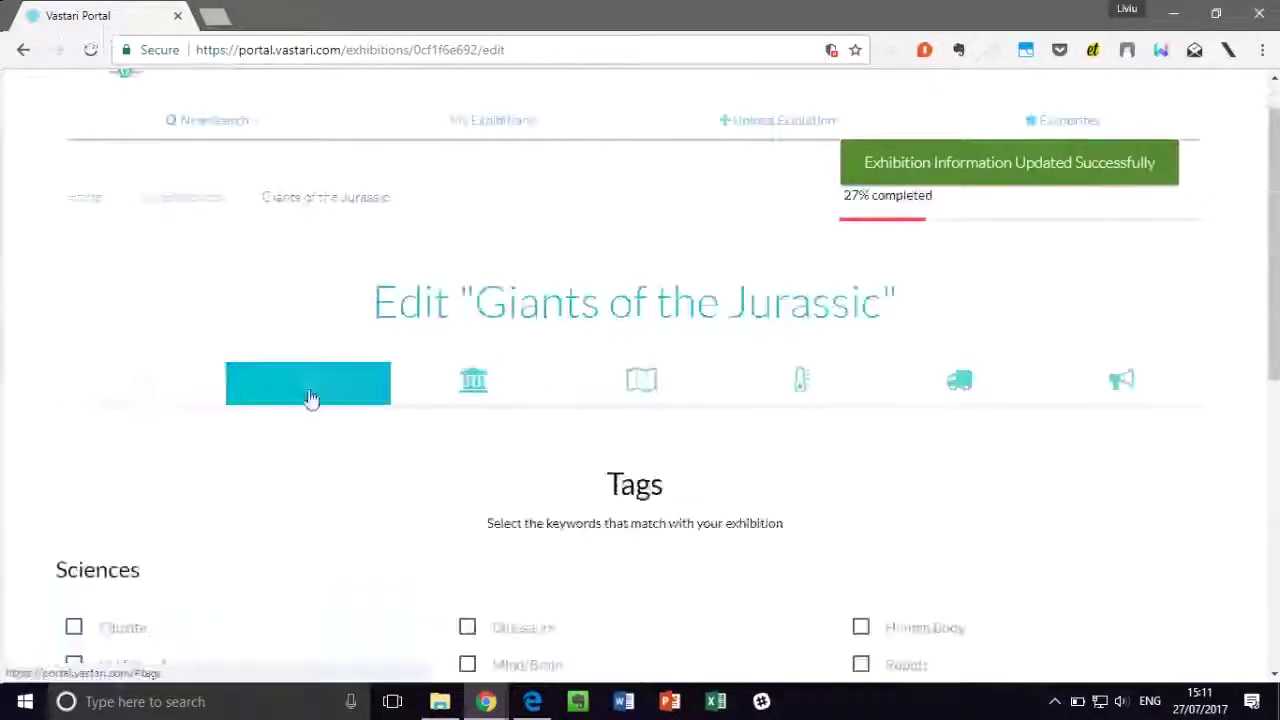
pyautogui.scroll(-2, 606, 378)
pyautogui.click(469, 446)
pyautogui.scroll(-1, 588, 463)
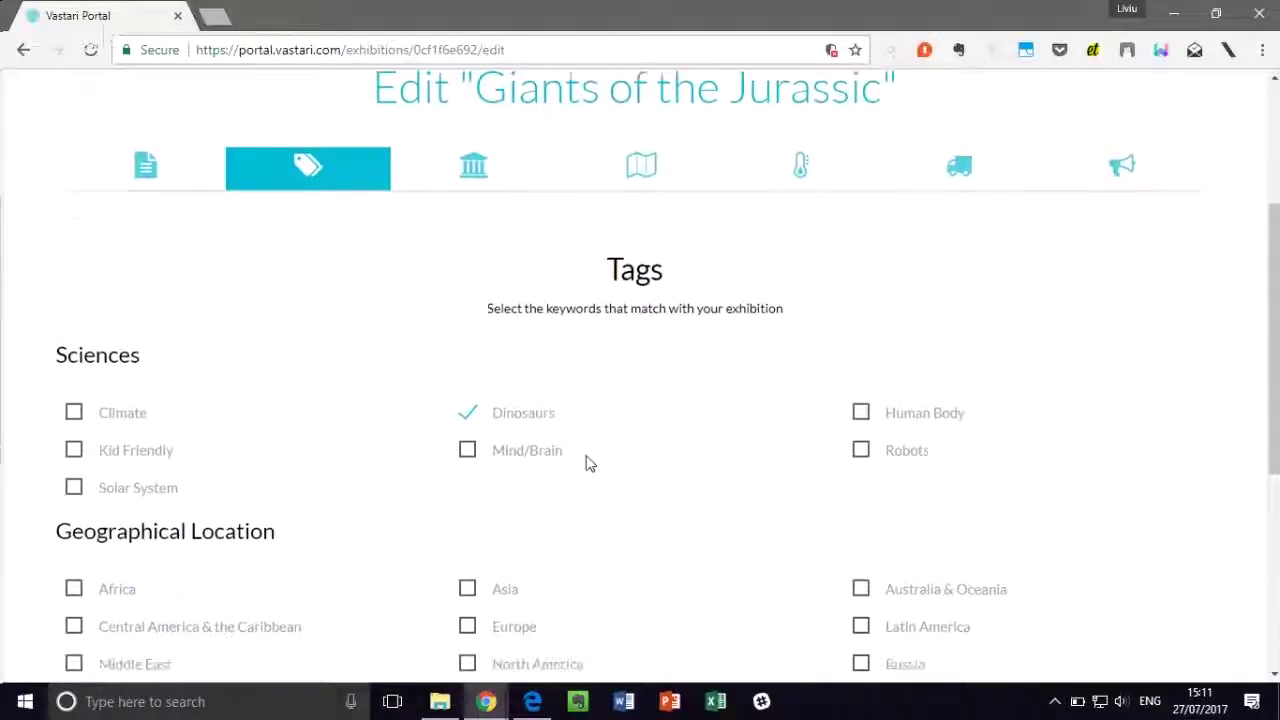
pyautogui.scroll(-1, 588, 463)
pyautogui.click(74, 386)
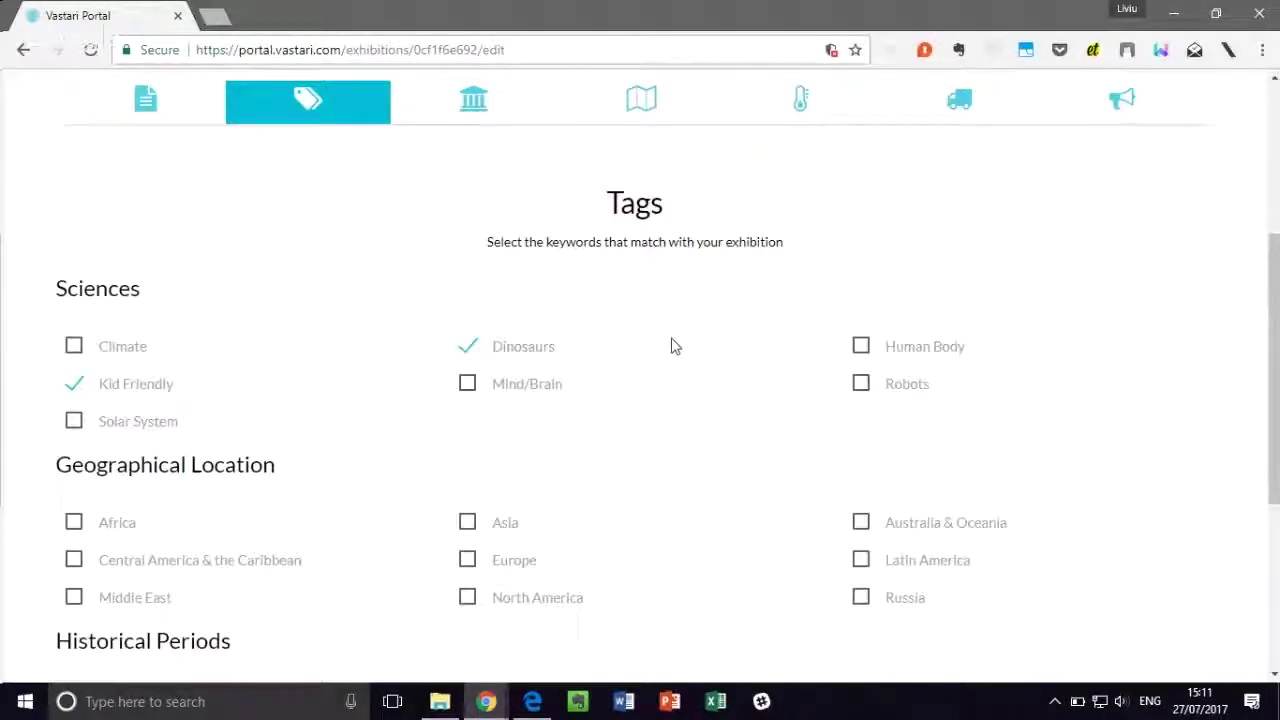
pyautogui.scroll(1, 520, 215)
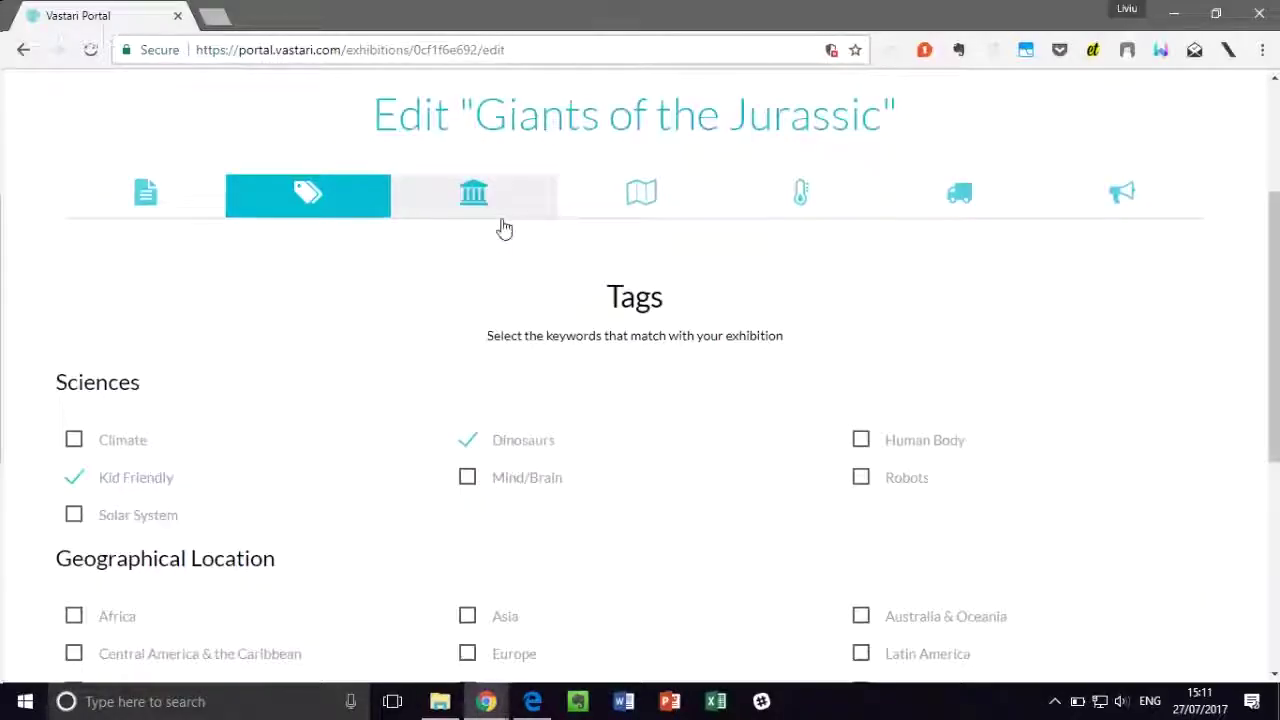
pyautogui.scroll(-5, 515, 270)
pyautogui.click(591, 459)
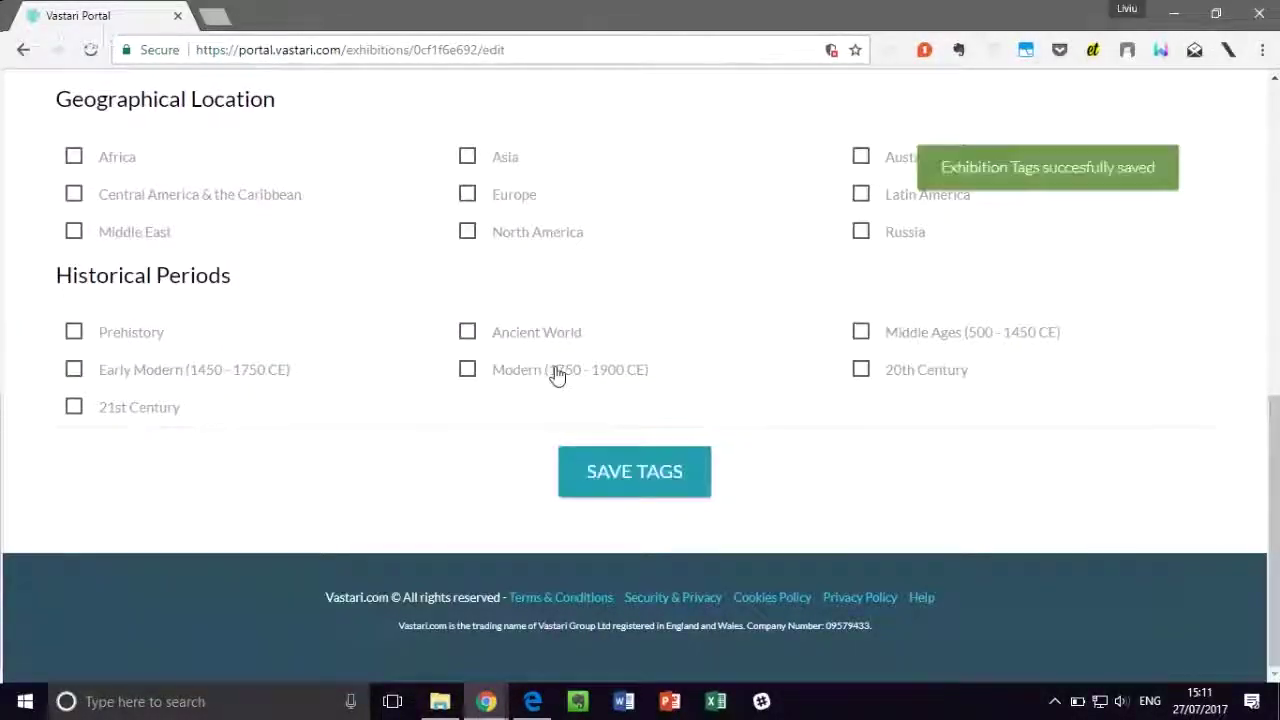
# Step: Go to the Hosting Venues and Sponsors section
pyautogui.scroll(7, 555, 368)
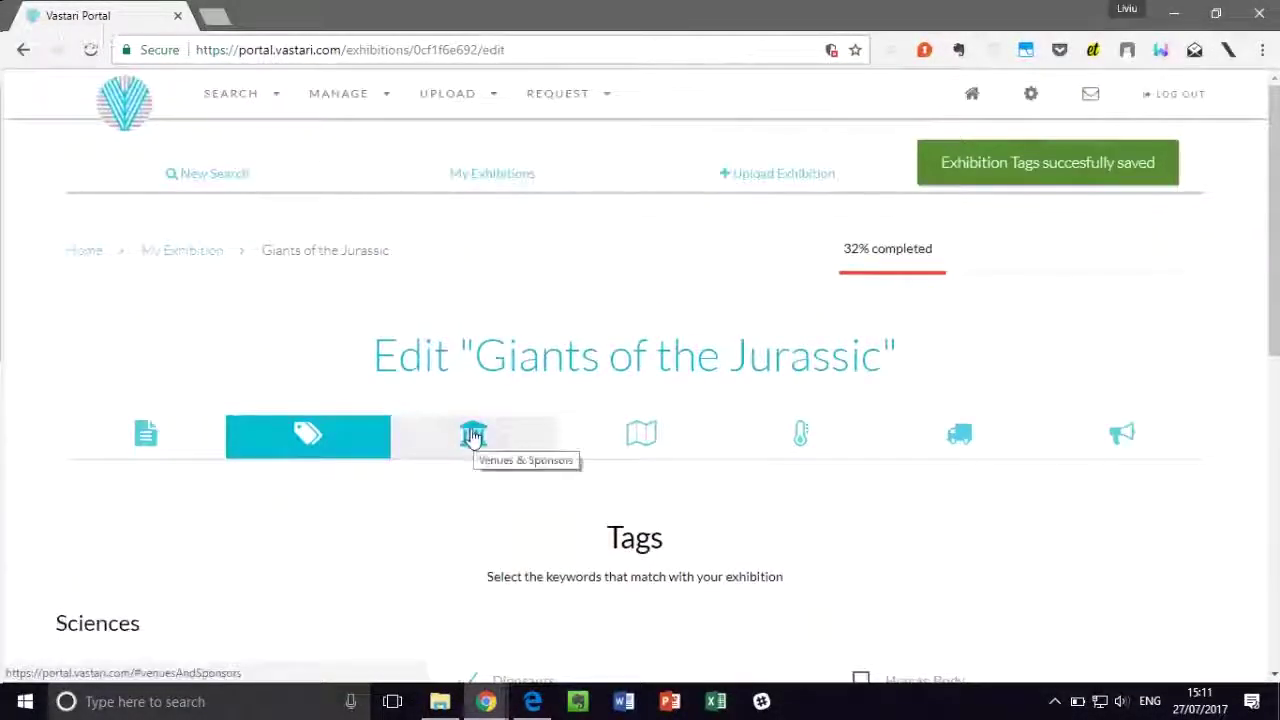
pyautogui.click(474, 432)
pyautogui.scroll(-3, 537, 314)
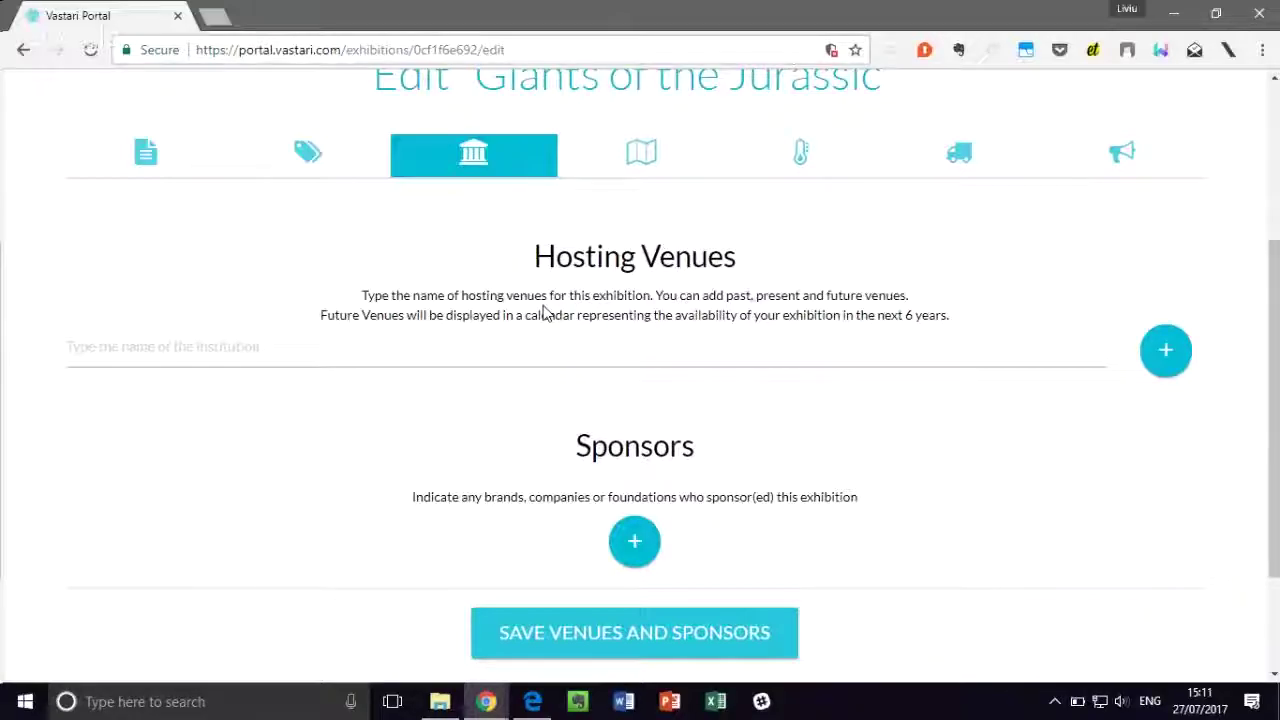
# Step: Add Natural History Museum Of Utah as a hosting venue via the venue search
pyautogui.click(437, 343)
pyautogui.write('Nati')
pyautogui.press('BackSpace')
pyautogui.write('ura Hl ')
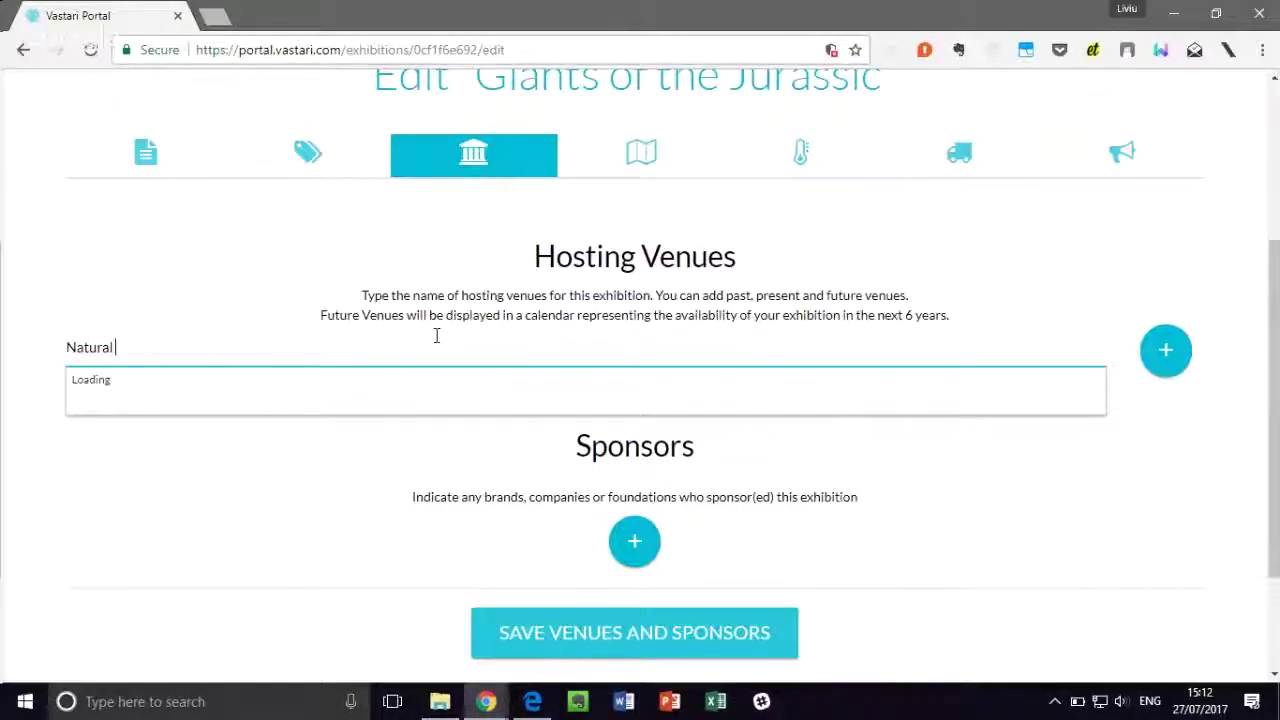
pyautogui.write('History Museum')
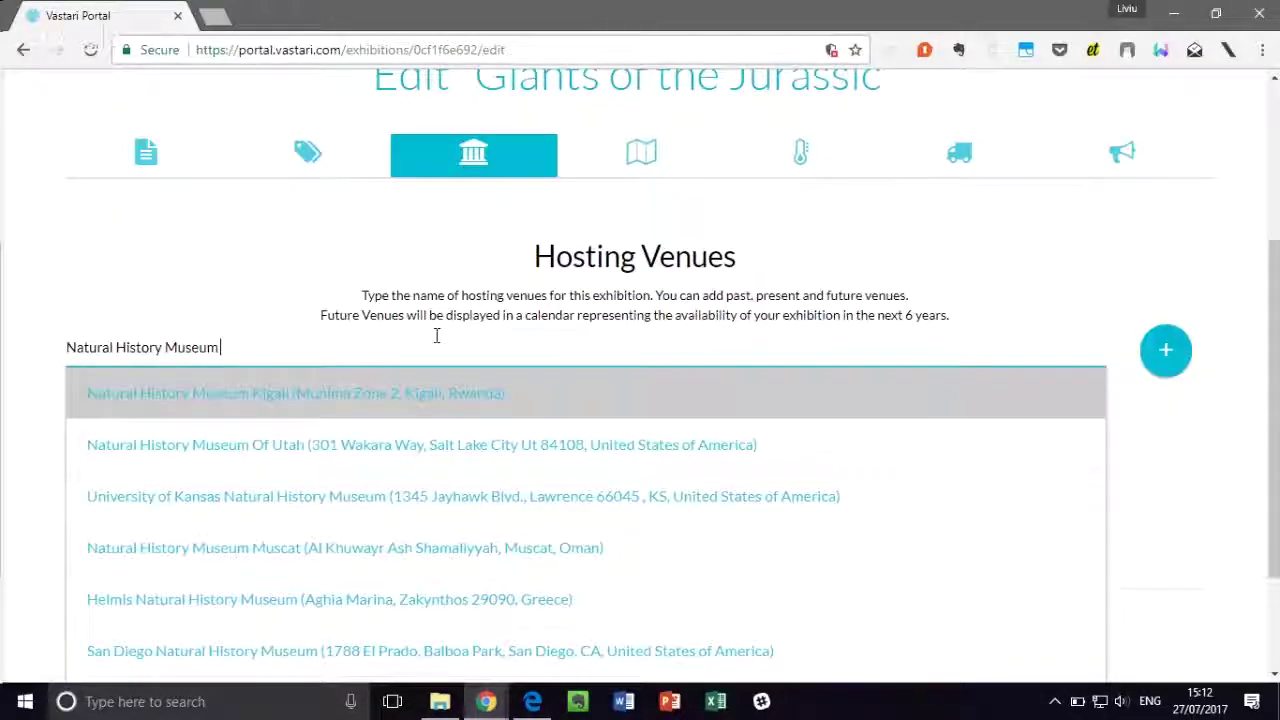
pyautogui.click(336, 462)
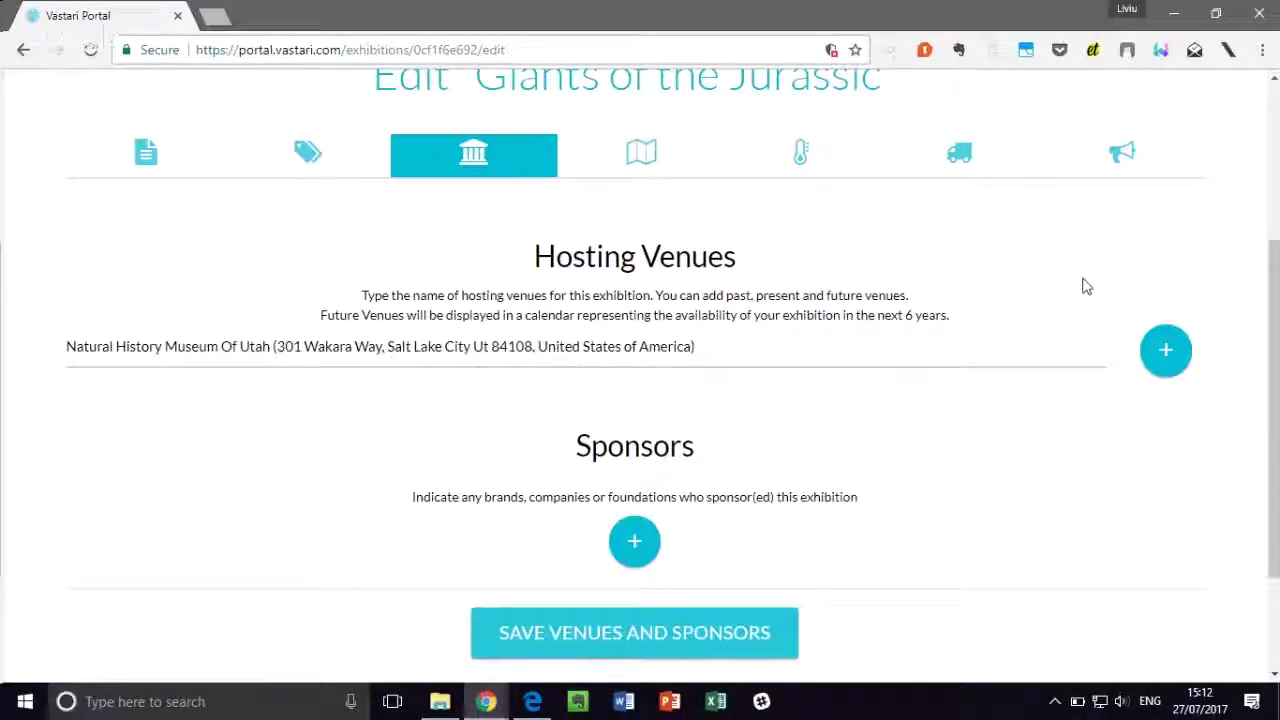
pyautogui.click(1162, 351)
# Step: Enter 'Giants of Jurassic' as the venue's exhibition title with 130000 attendance
pyautogui.scroll(-1, 757, 470)
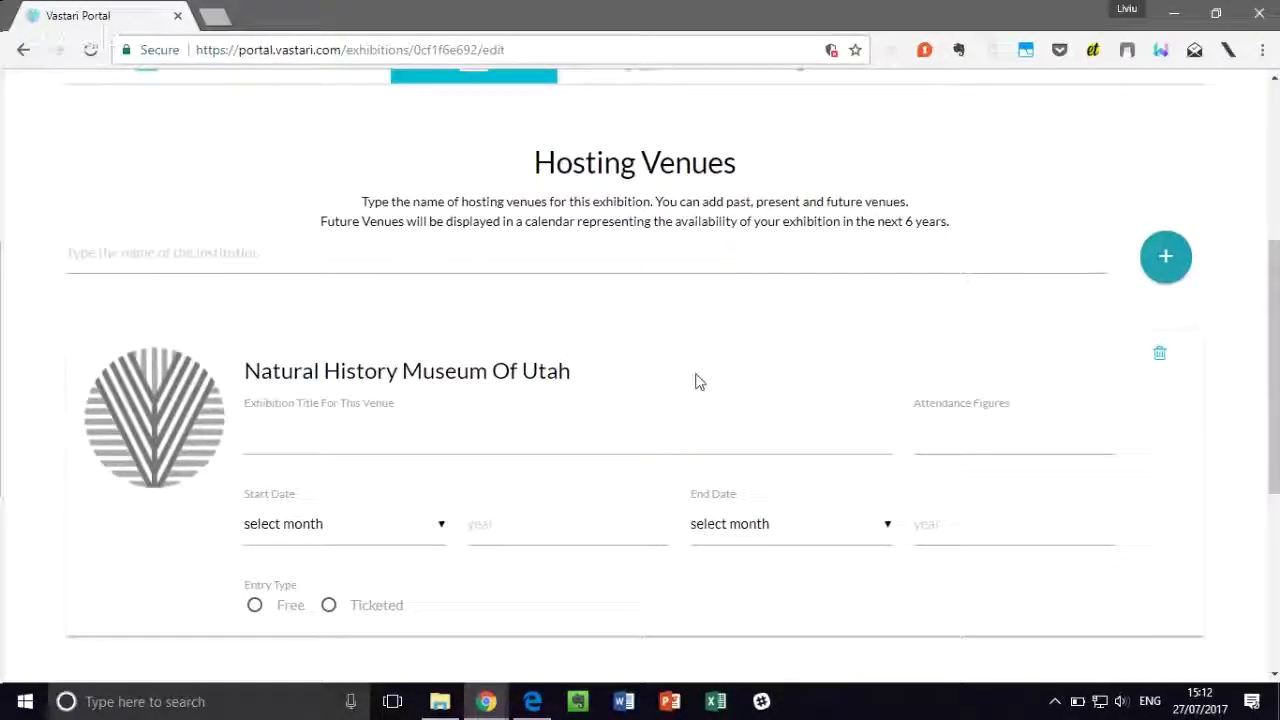
pyautogui.scroll(-1, 694, 371)
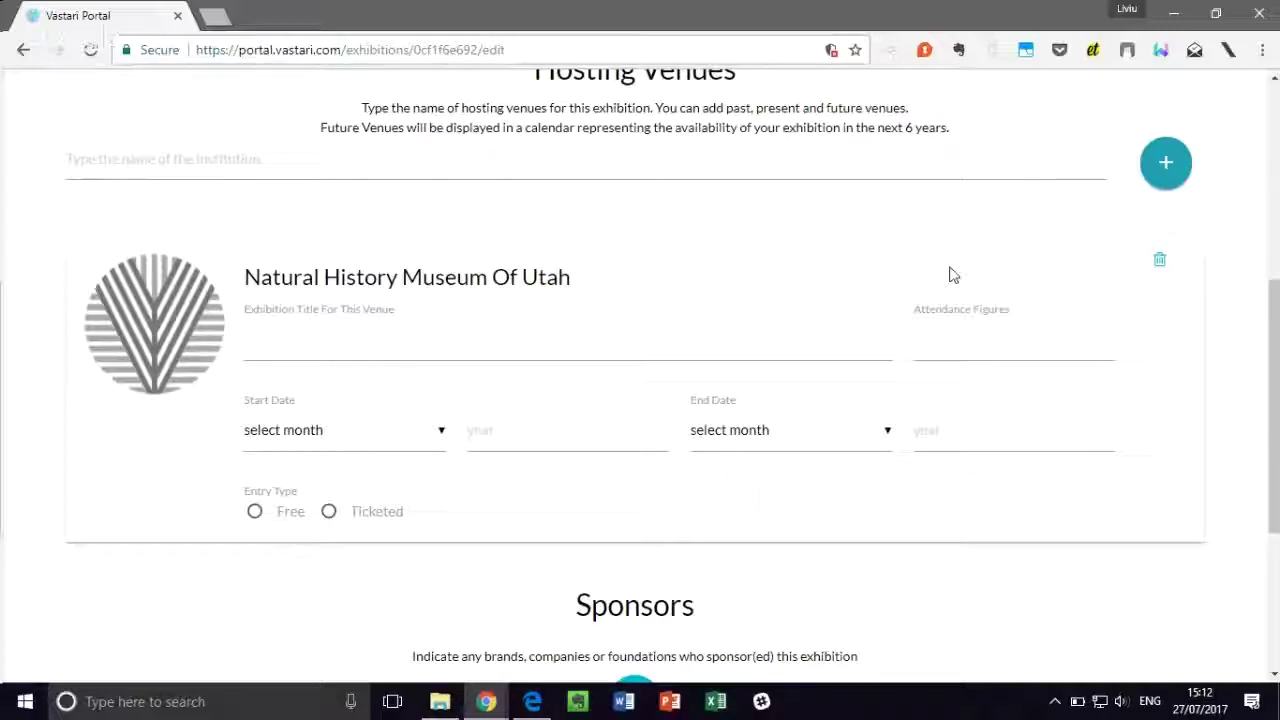
pyautogui.click(937, 345)
pyautogui.click(801, 345)
pyautogui.write('Giants of J')
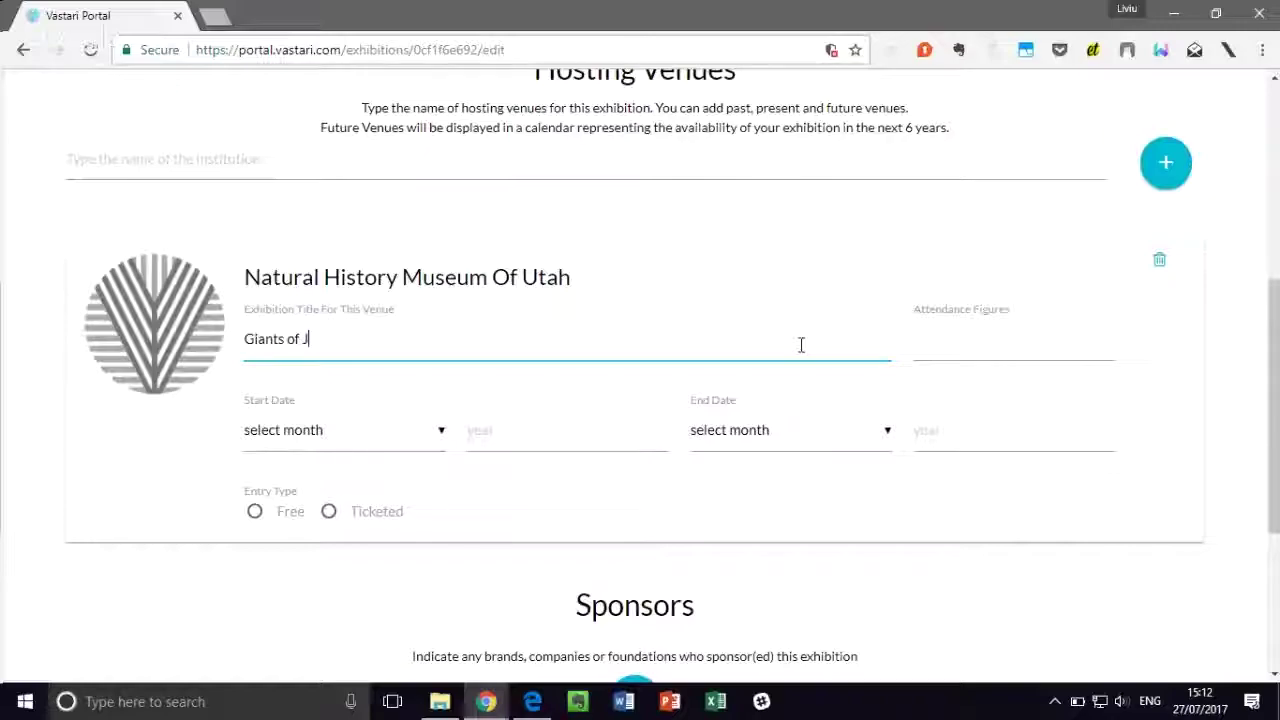
pyautogui.write('urrassic')
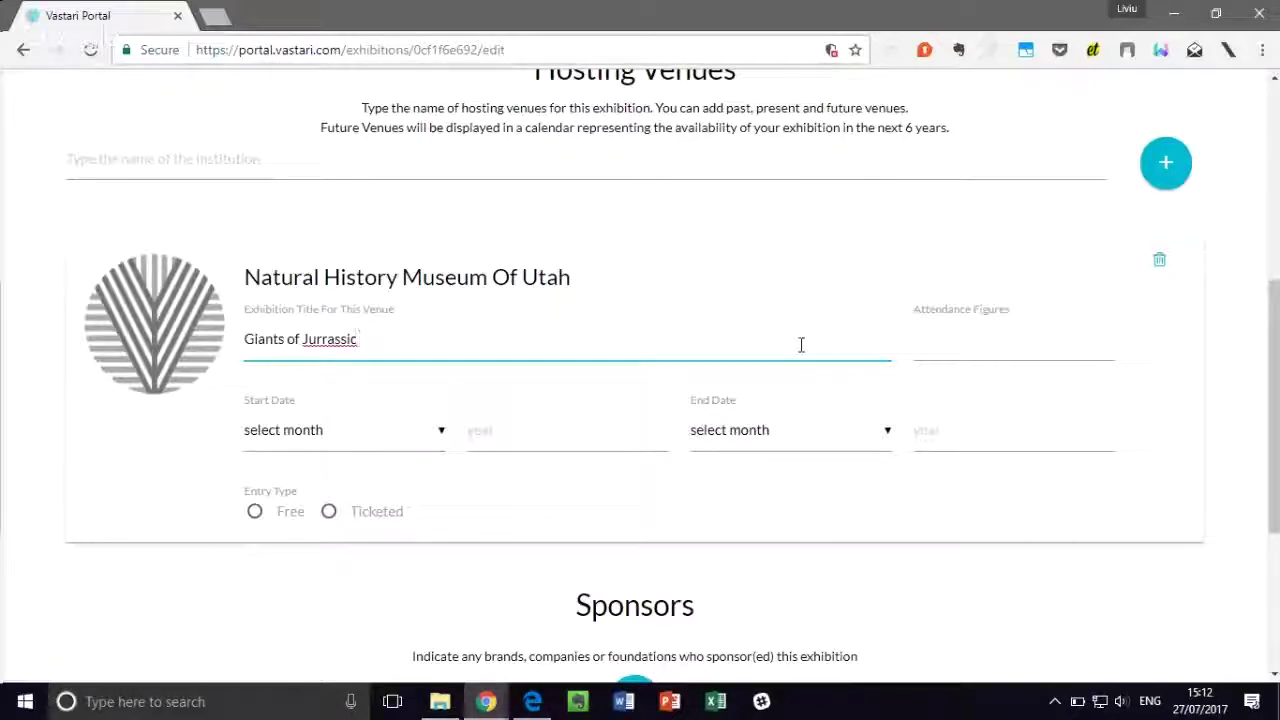
pyautogui.rightClick(325, 338)
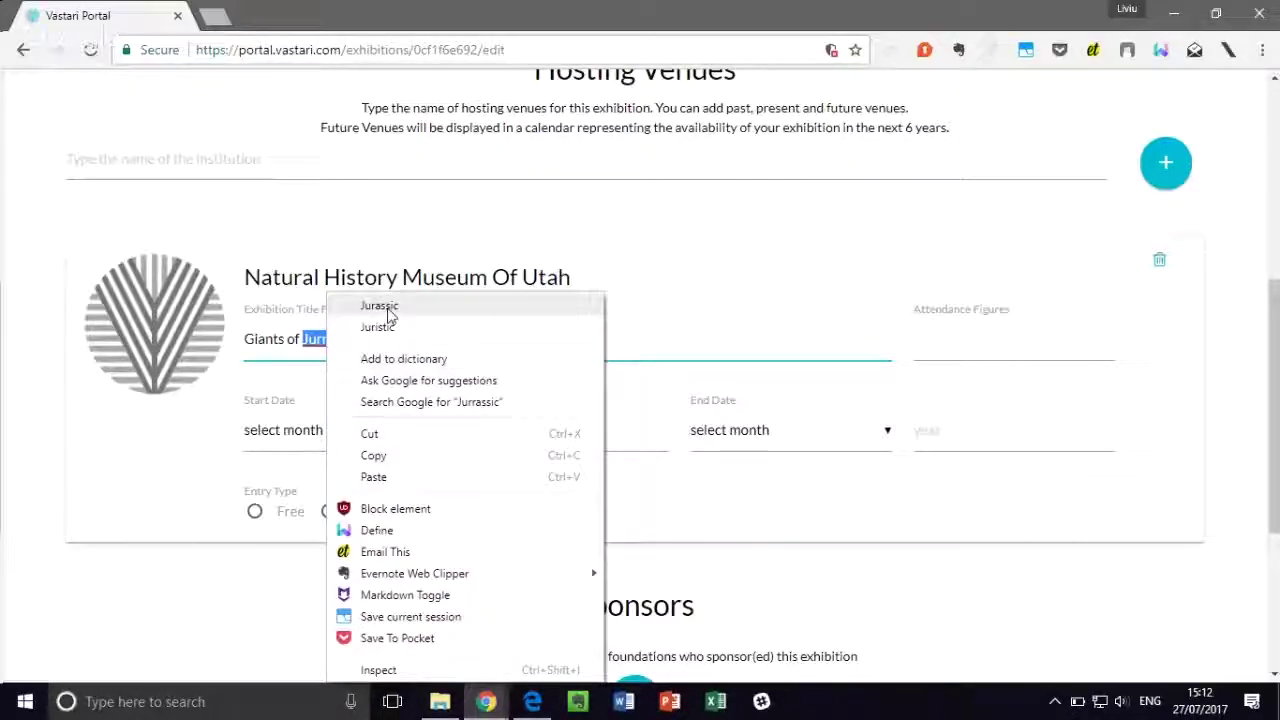
pyautogui.click(370, 304)
pyautogui.click(952, 333)
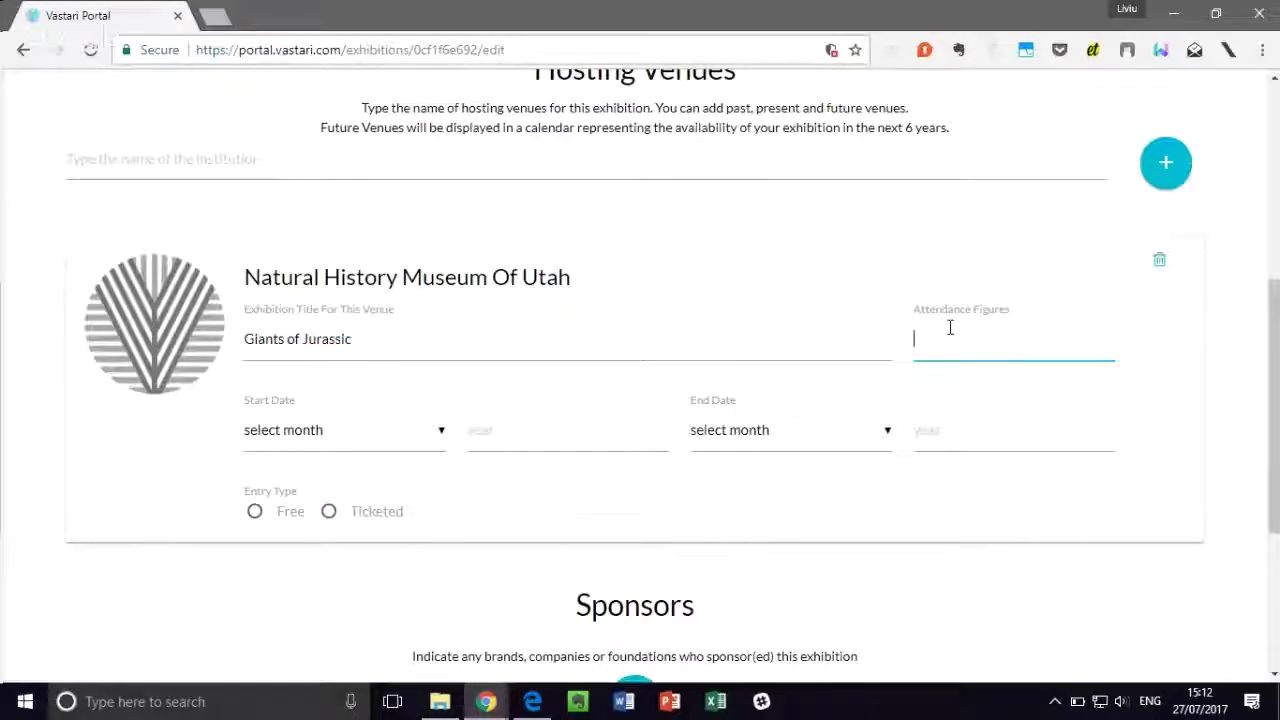
pyautogui.write('130000')
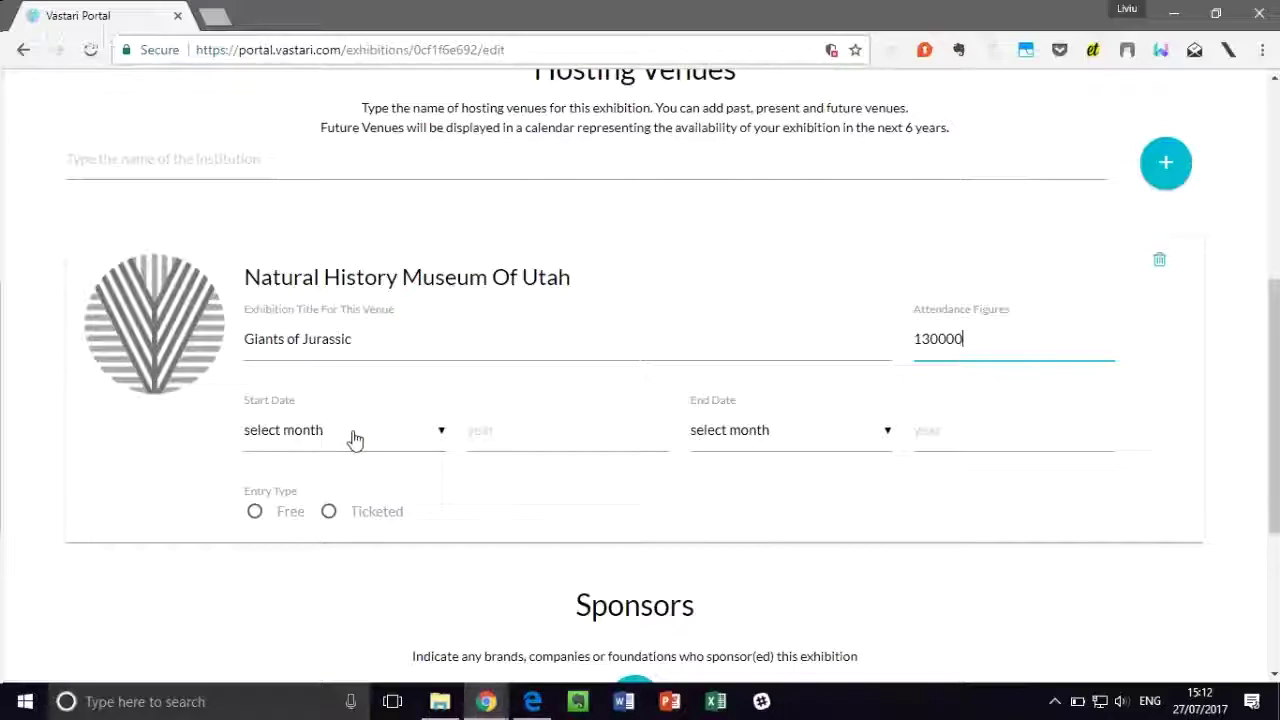
# Step: Set the venue's run from February 2017 to May 2017
pyautogui.click(355, 438)
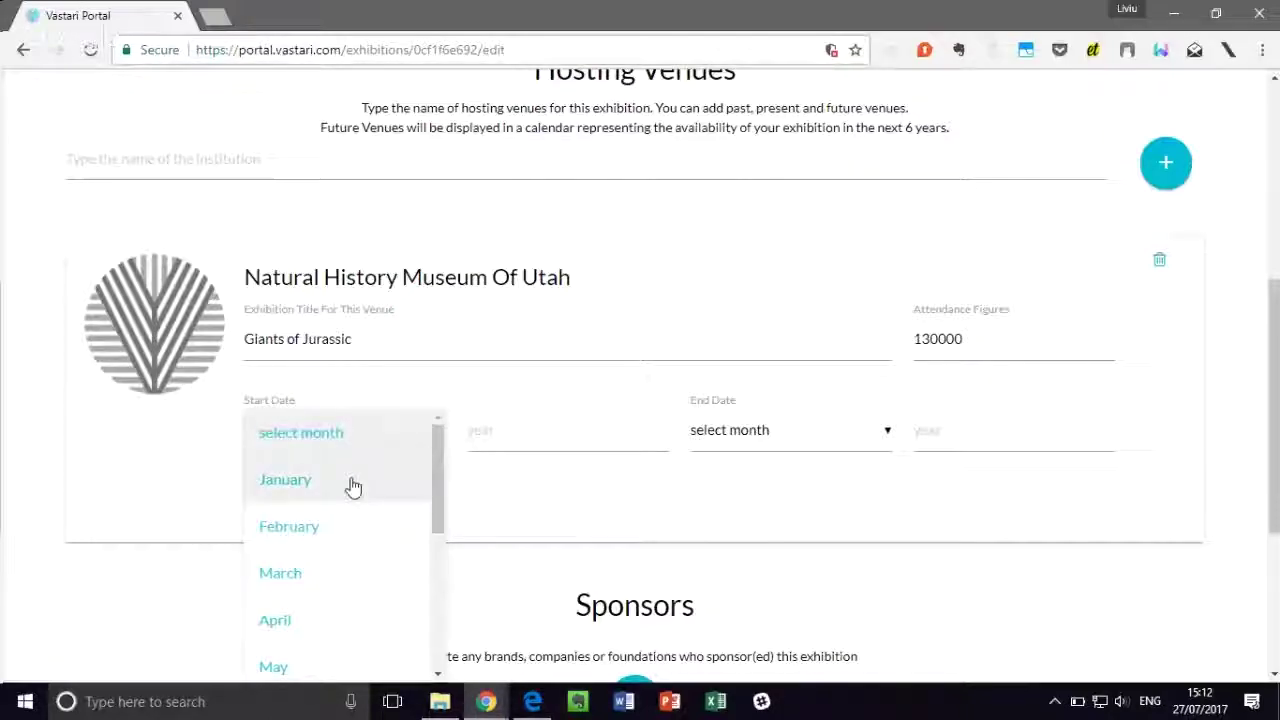
pyautogui.click(320, 528)
pyautogui.click(511, 420)
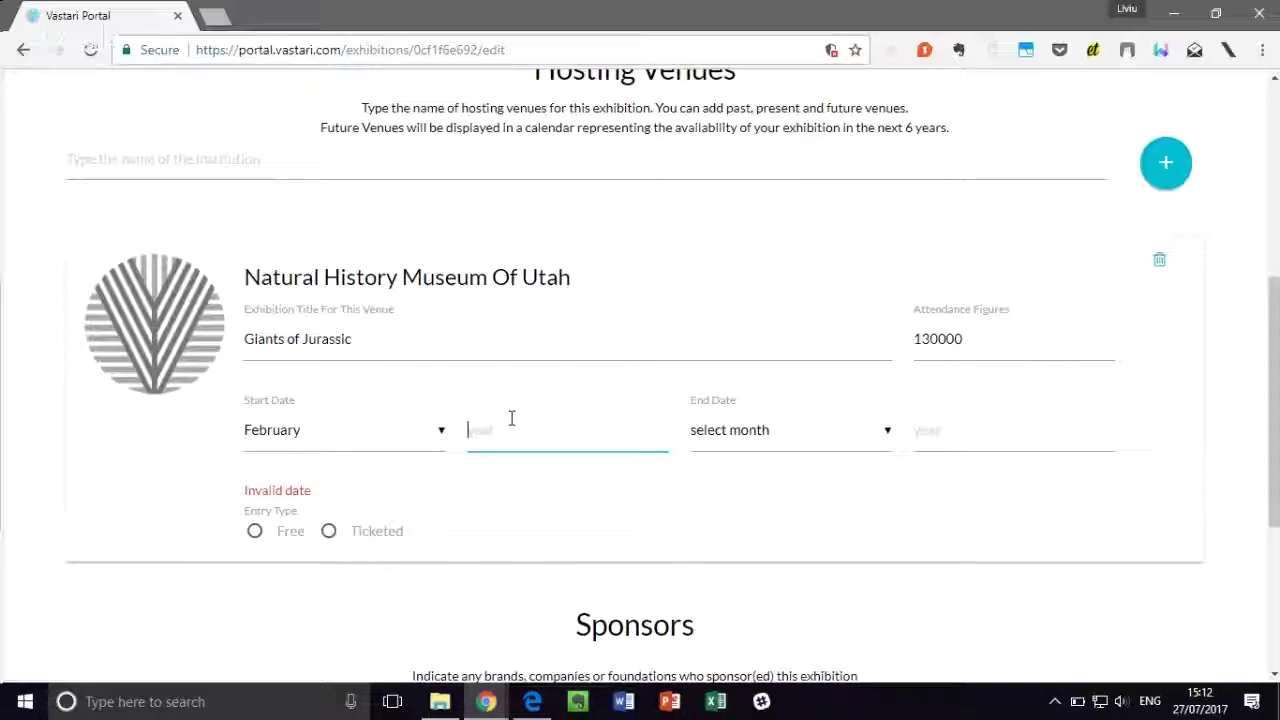
pyautogui.write('2017')
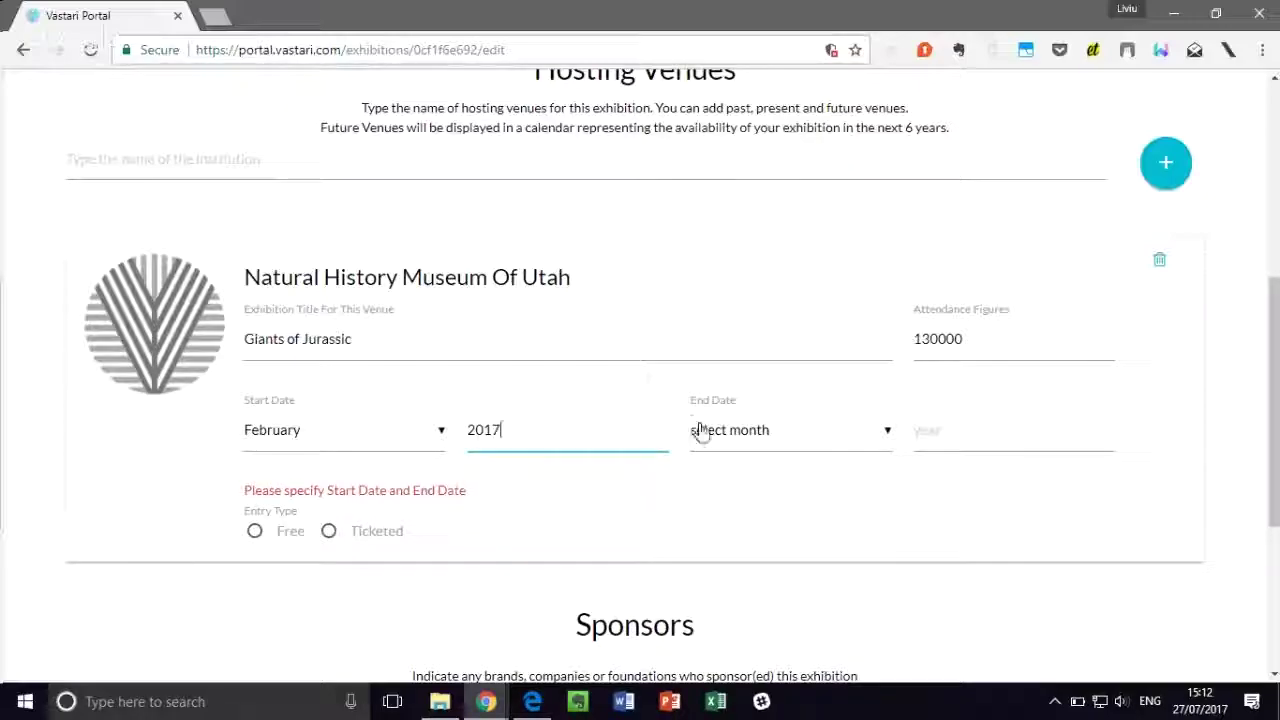
pyautogui.click(706, 436)
pyautogui.scroll(-1, 735, 615)
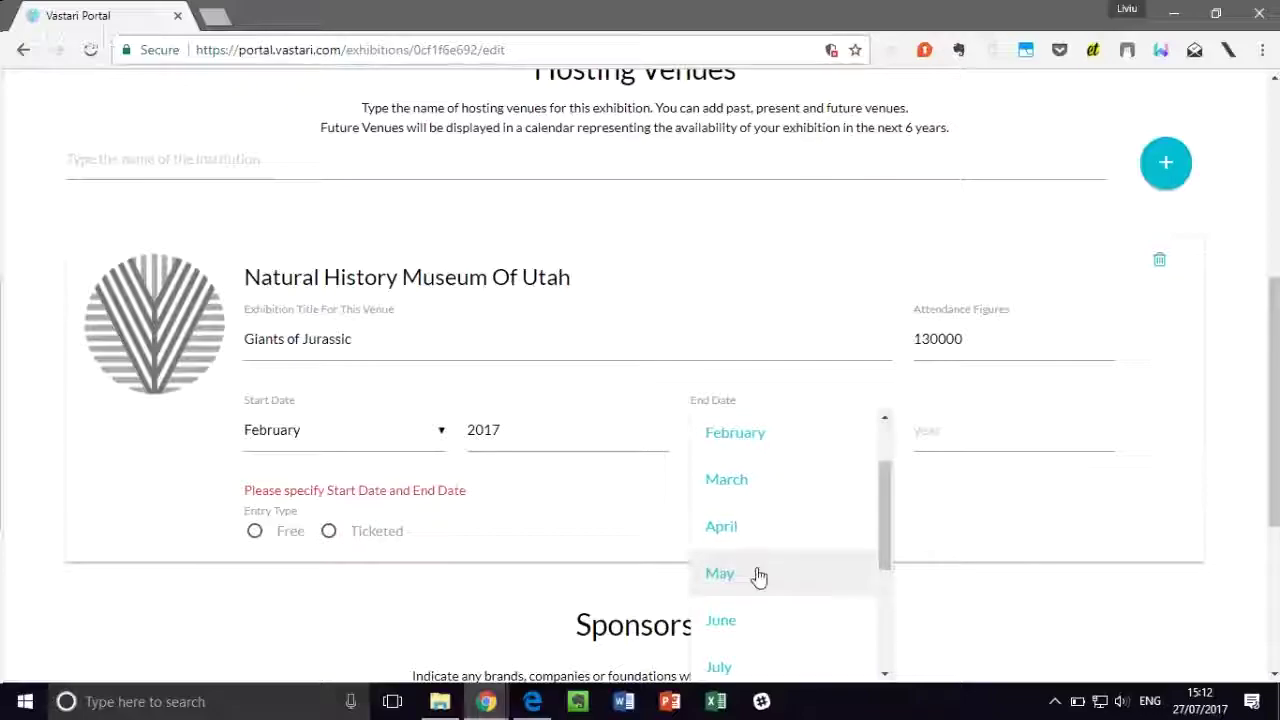
pyautogui.click(750, 575)
pyautogui.click(994, 423)
pyautogui.write('2017')
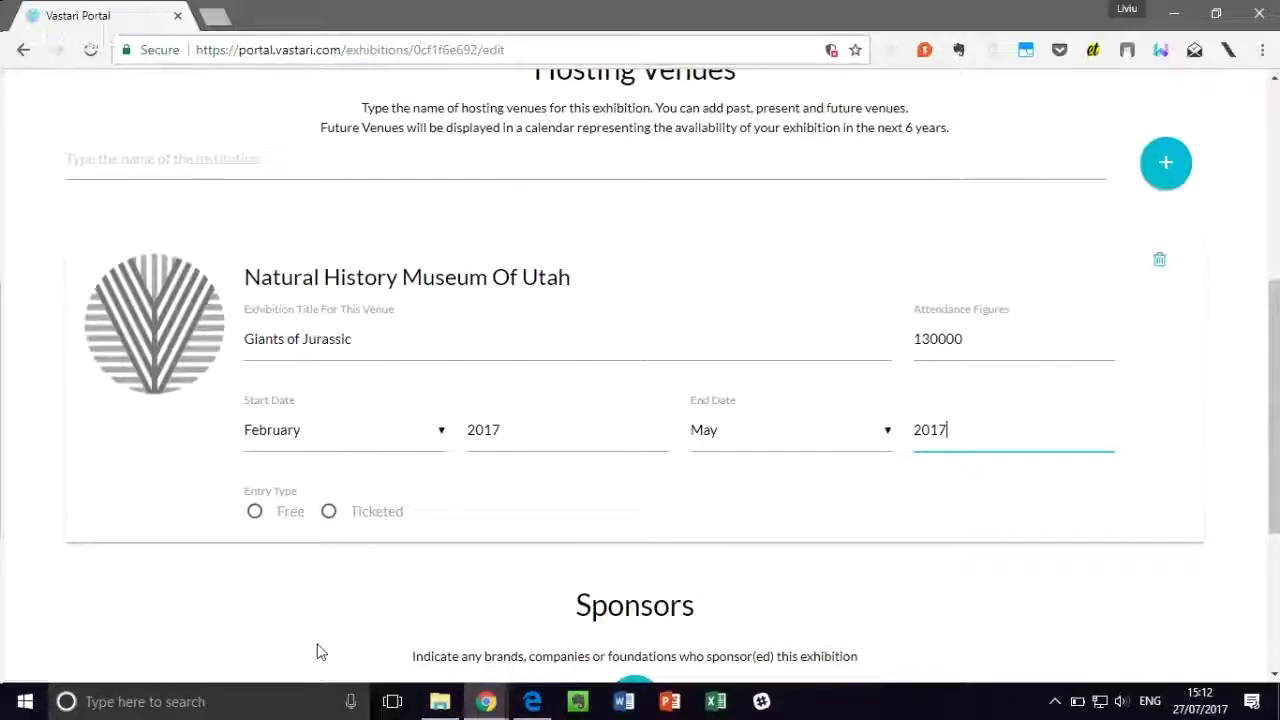
# Step: Mark the venue's entry type as Ticketed, leaving the ticket price empty
pyautogui.scroll(-1, 348, 560)
pyautogui.click(329, 420)
pyautogui.click(509, 408)
pyautogui.click(575, 485)
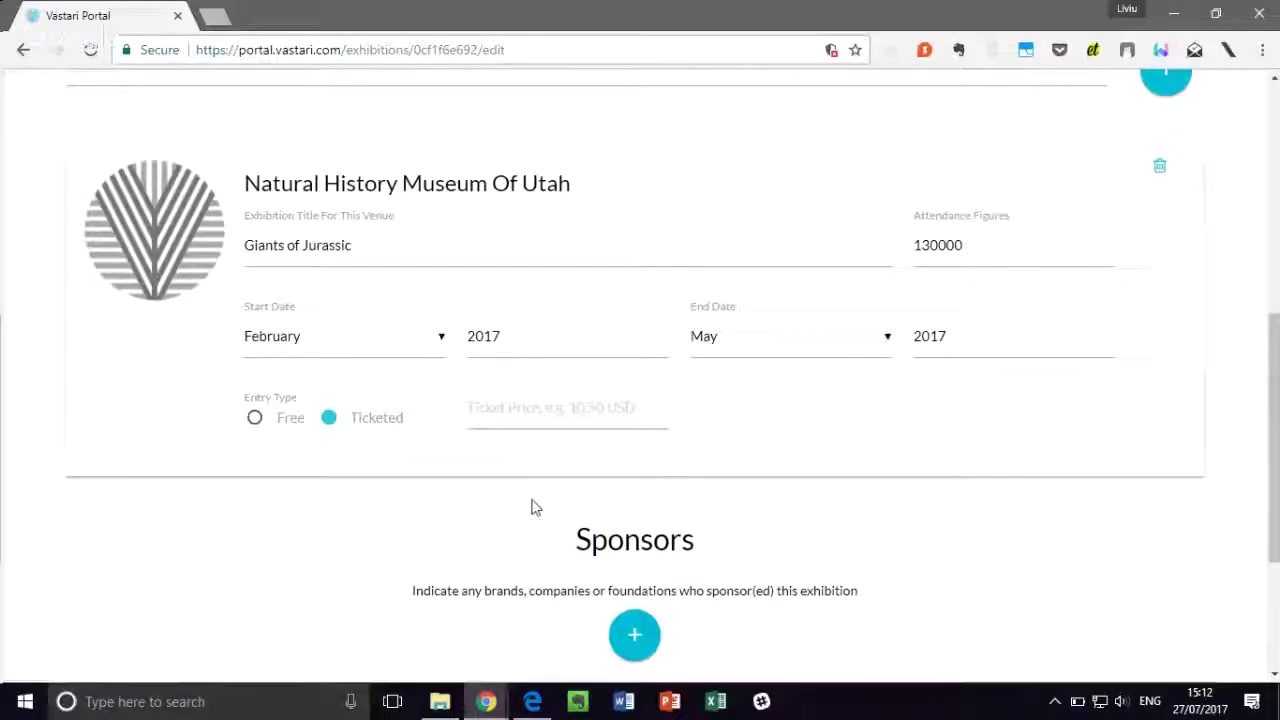
pyautogui.scroll(-2, 497, 491)
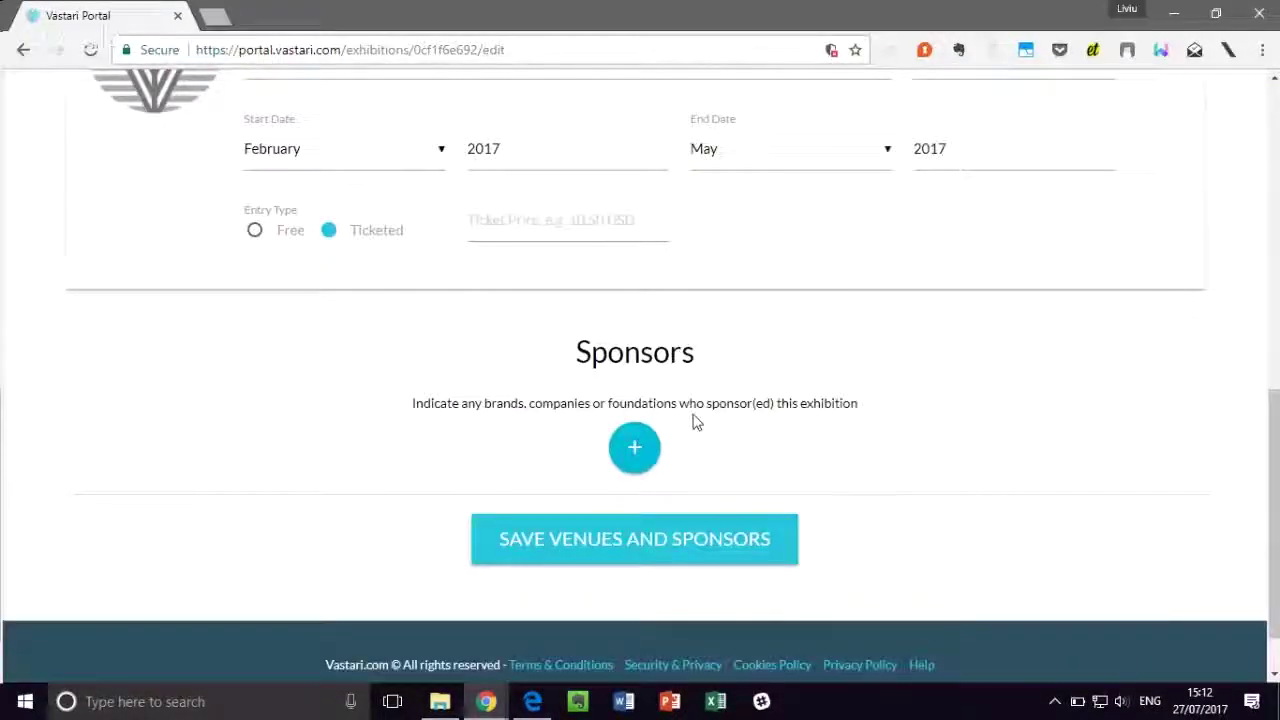
# Step: Add a new sponsor named University of Orlando, then save venues and sponsors
pyautogui.click(634, 448)
pyautogui.click(234, 558)
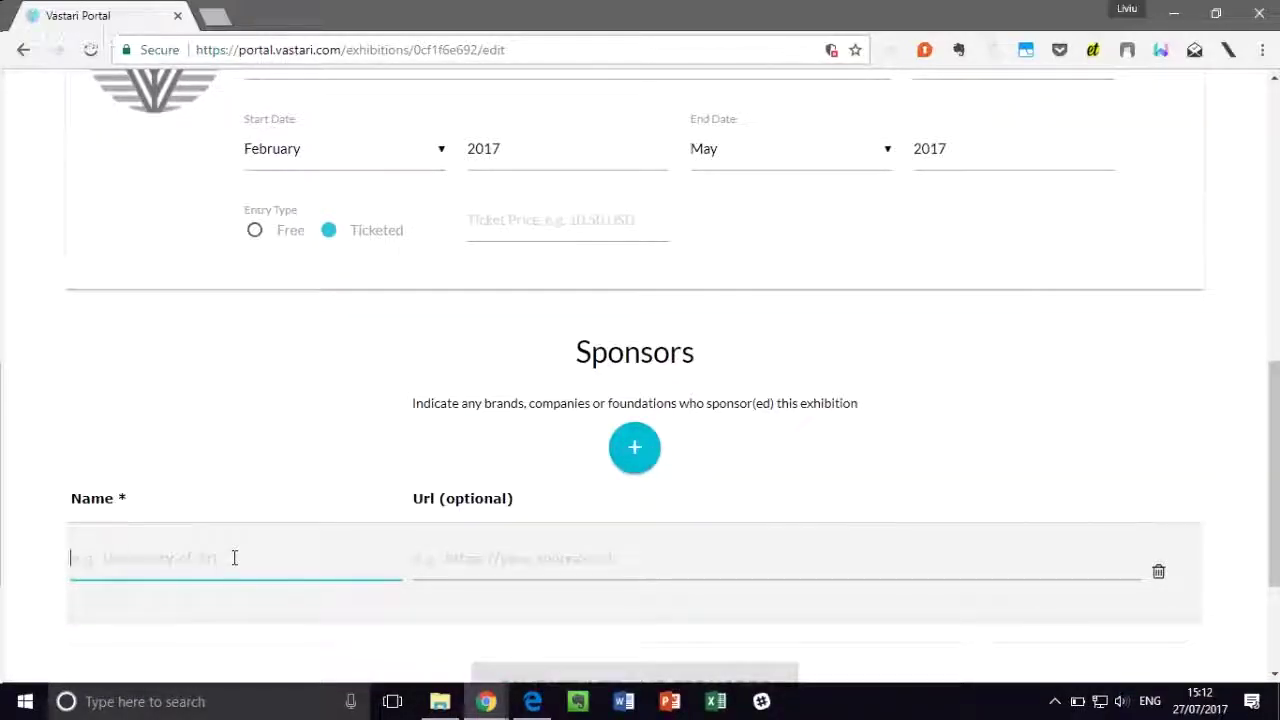
pyautogui.write('Universi')
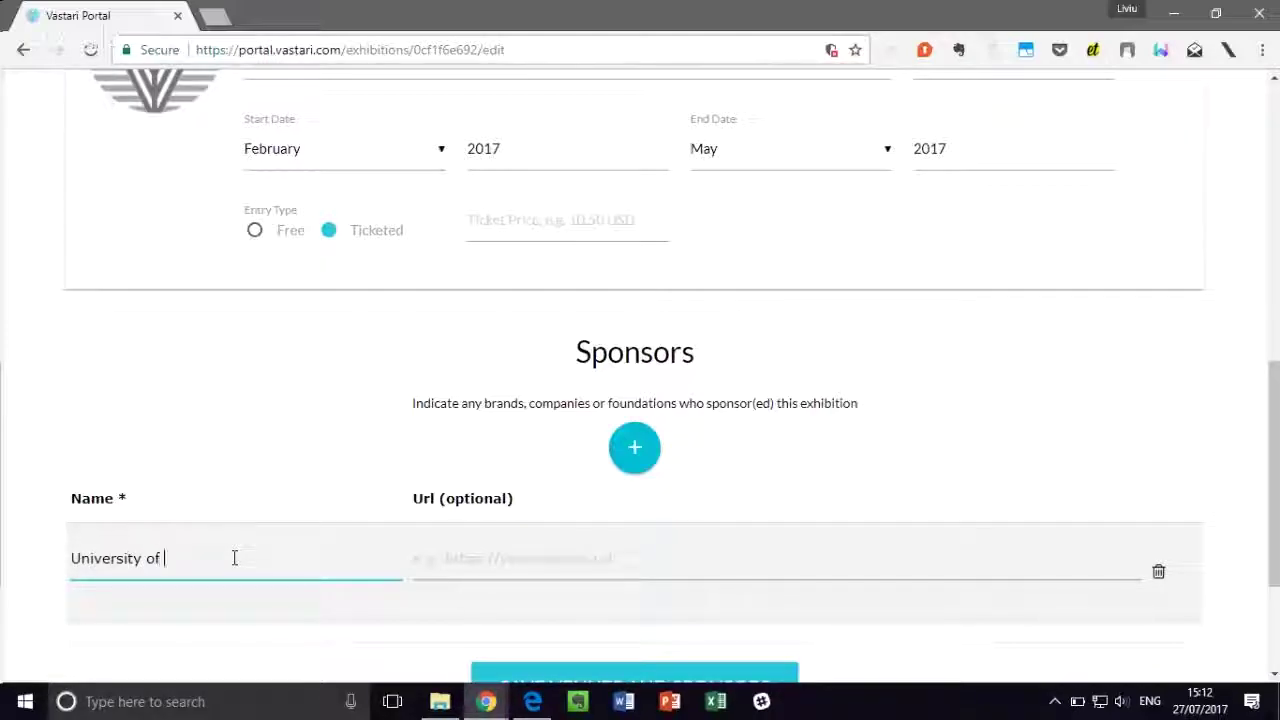
pyautogui.write('ty of Orlando')
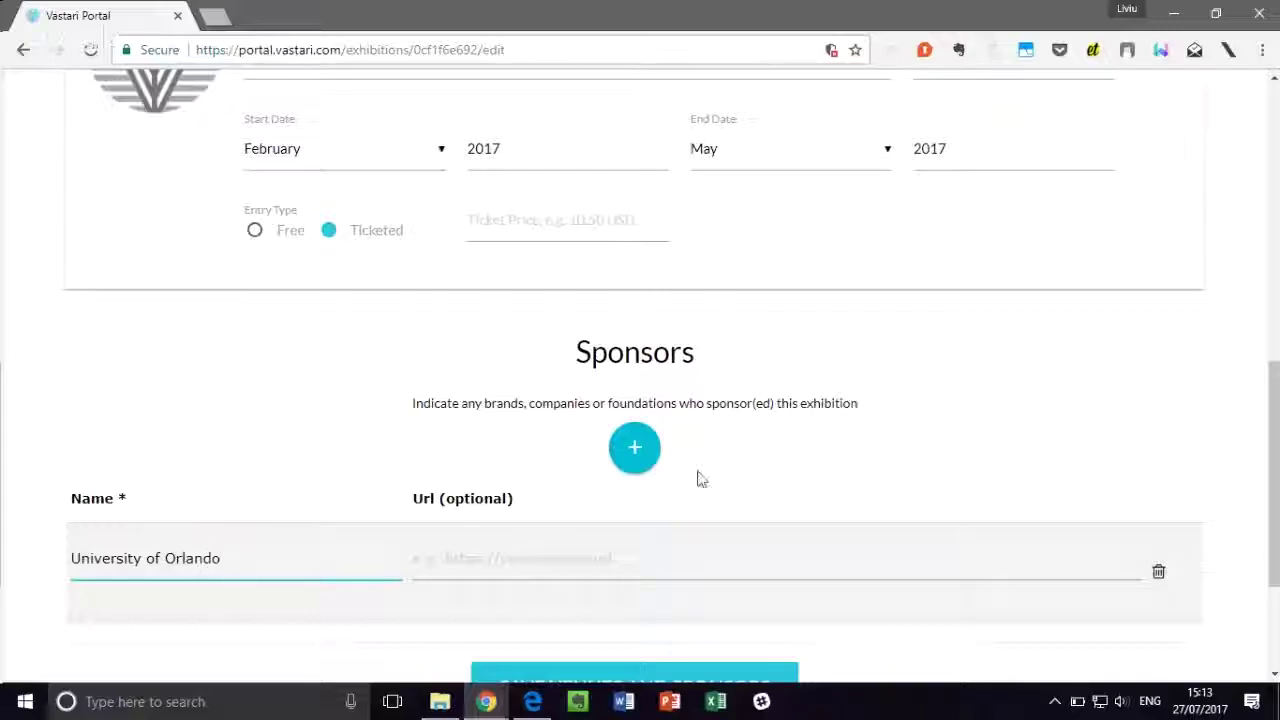
pyautogui.scroll(-2, 698, 478)
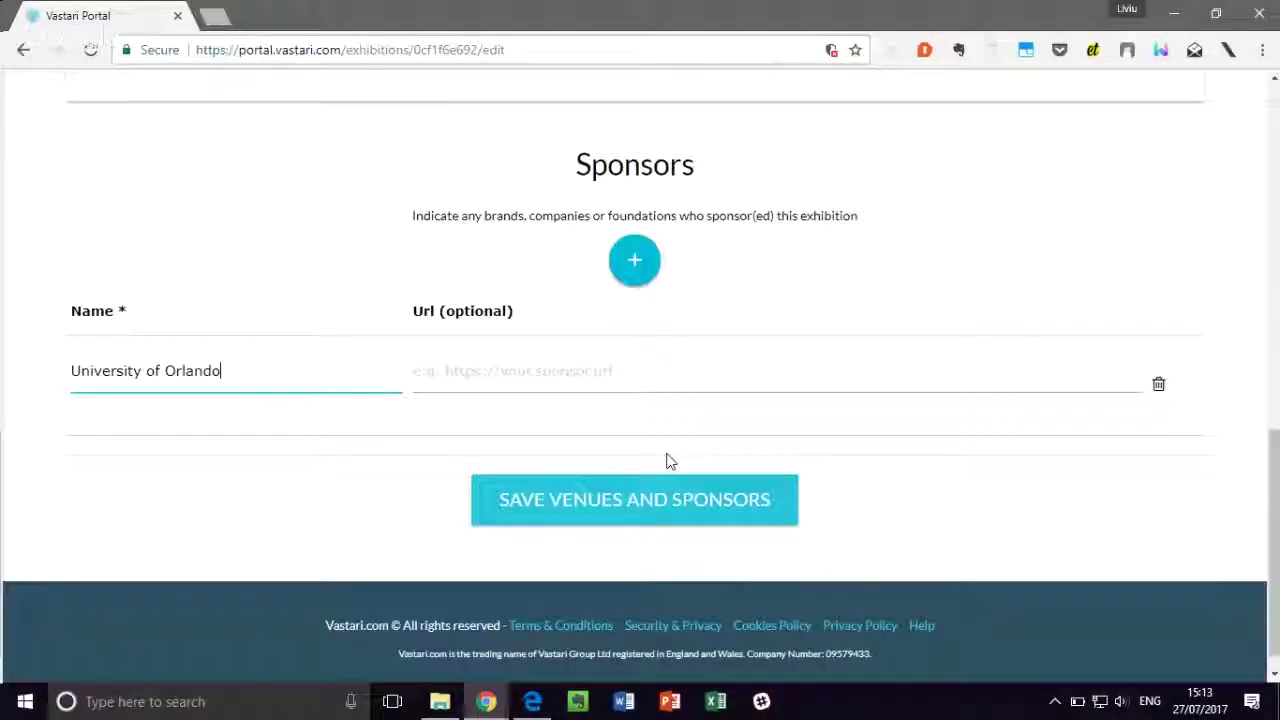
pyautogui.click(665, 517)
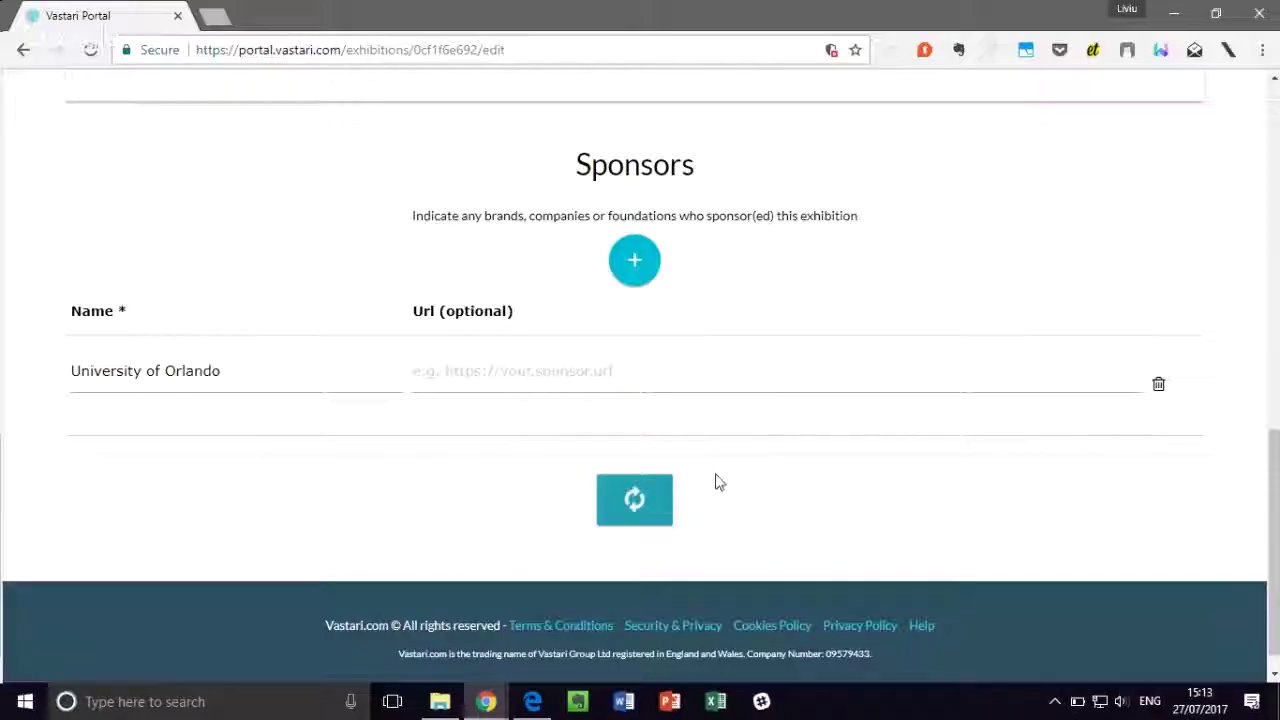
pyautogui.scroll(6, 714, 478)
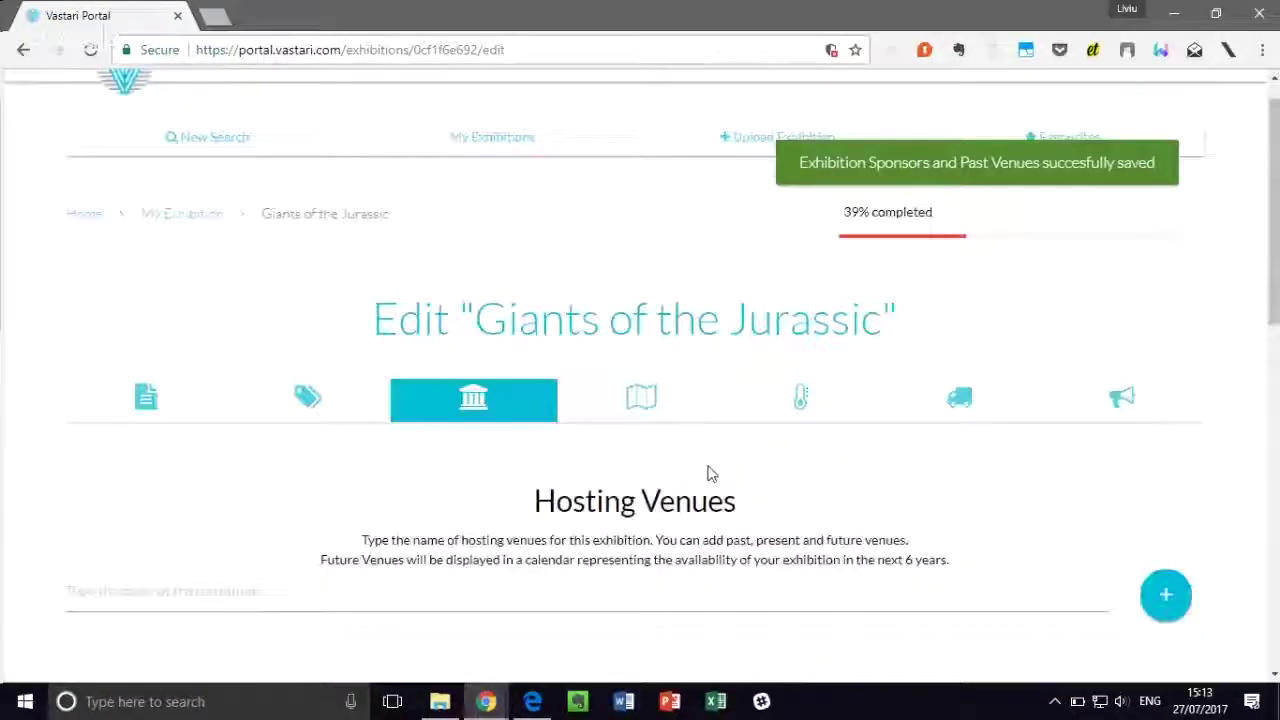
# Step: Switch to the exhibition's Content section and scroll through its fields
pyautogui.click(645, 447)
pyautogui.scroll(-4, 660, 430)
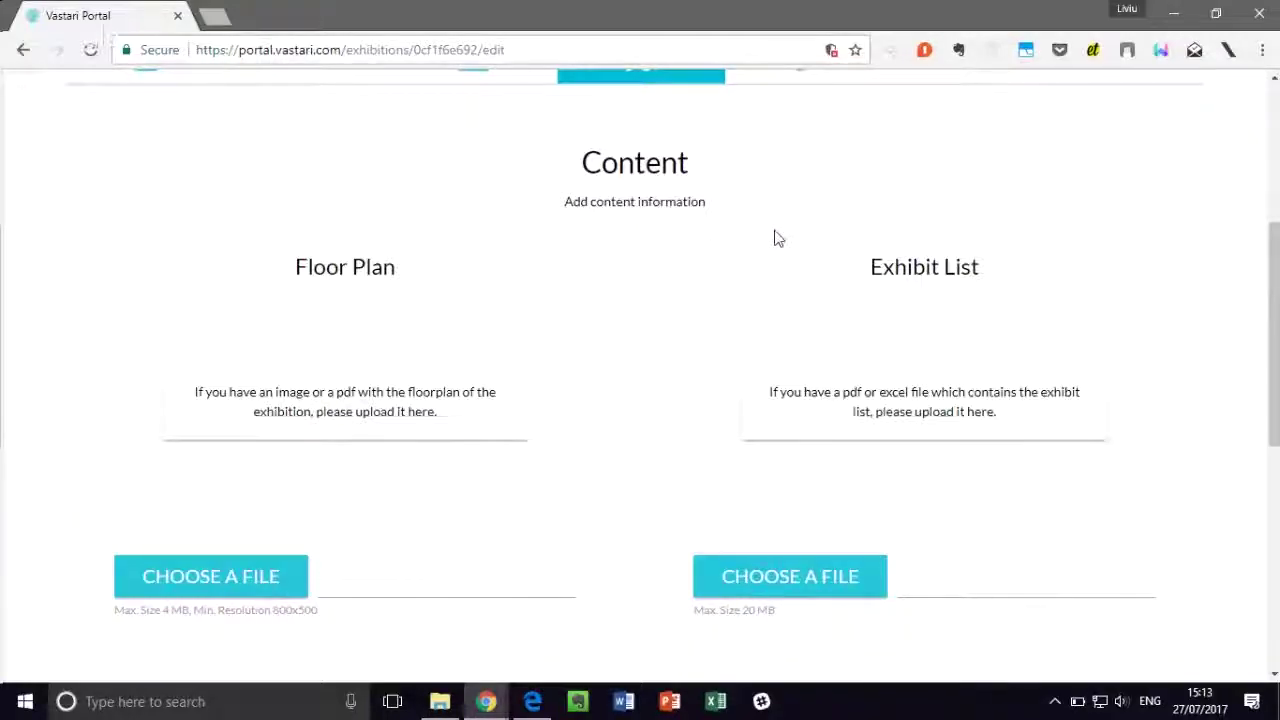
pyautogui.scroll(-1, 778, 238)
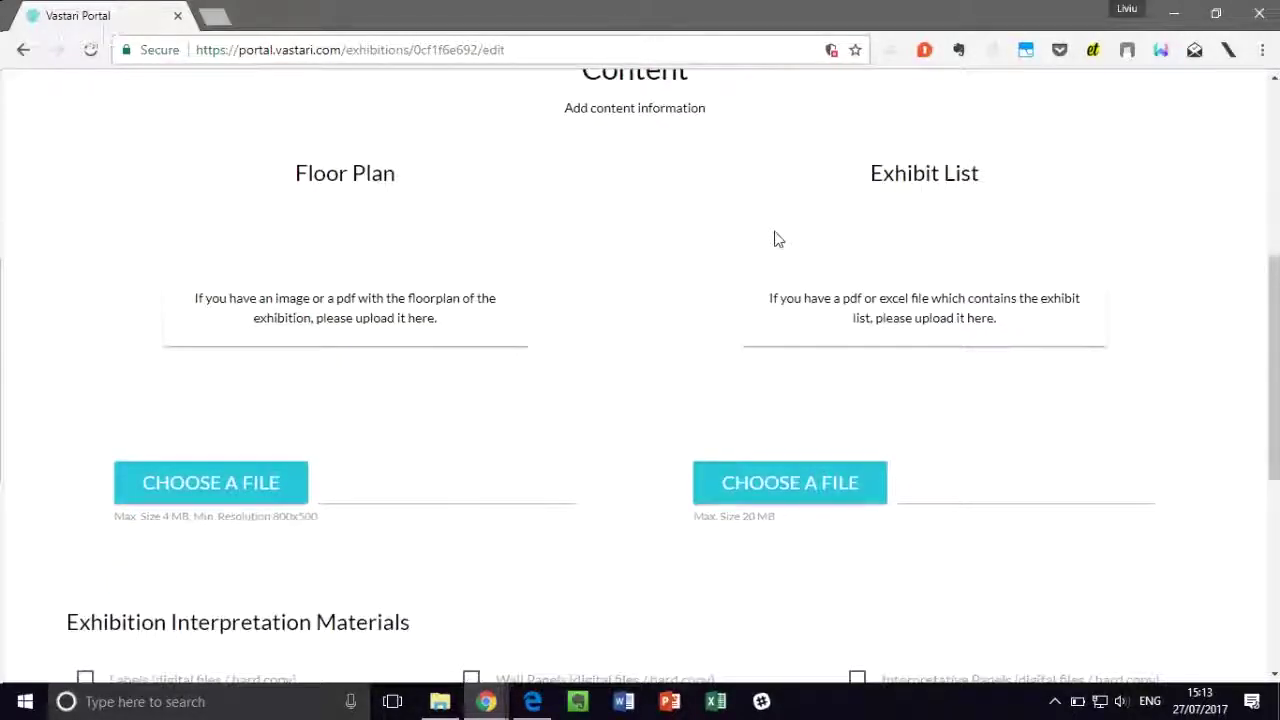
pyautogui.scroll(1, 778, 240)
pyautogui.scroll(1, 778, 240)
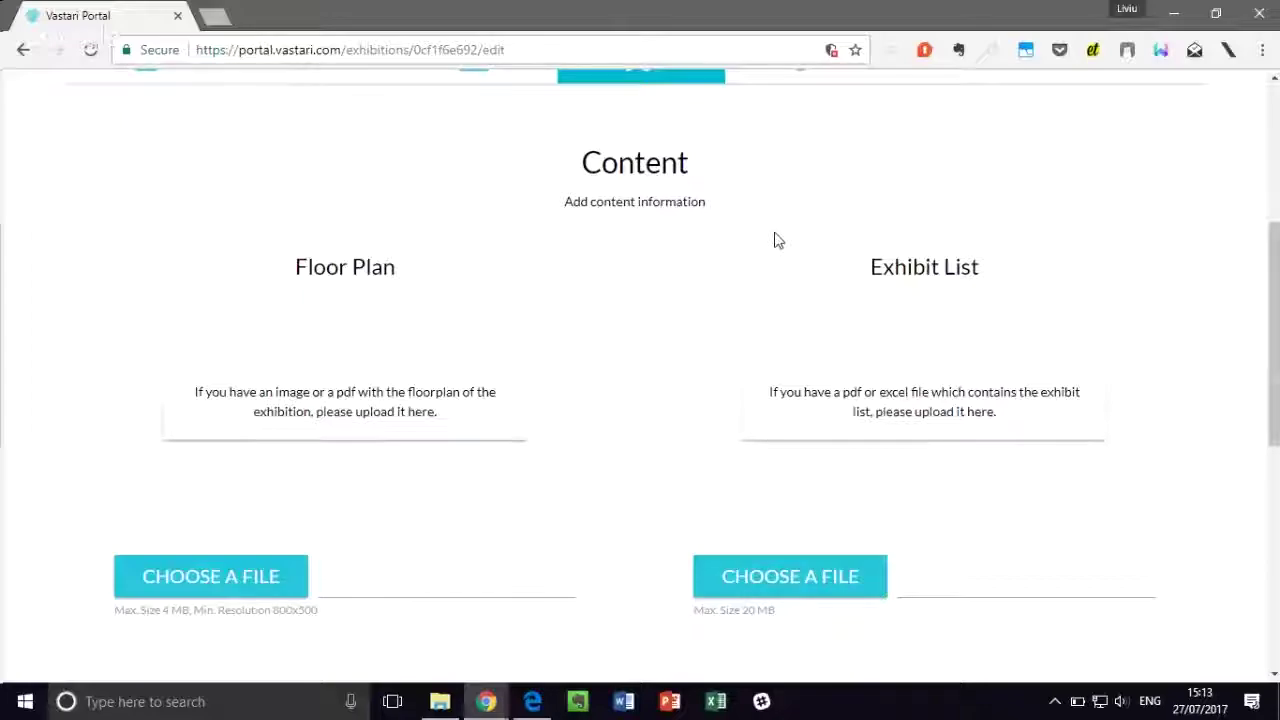
pyautogui.scroll(-3, 634, 364)
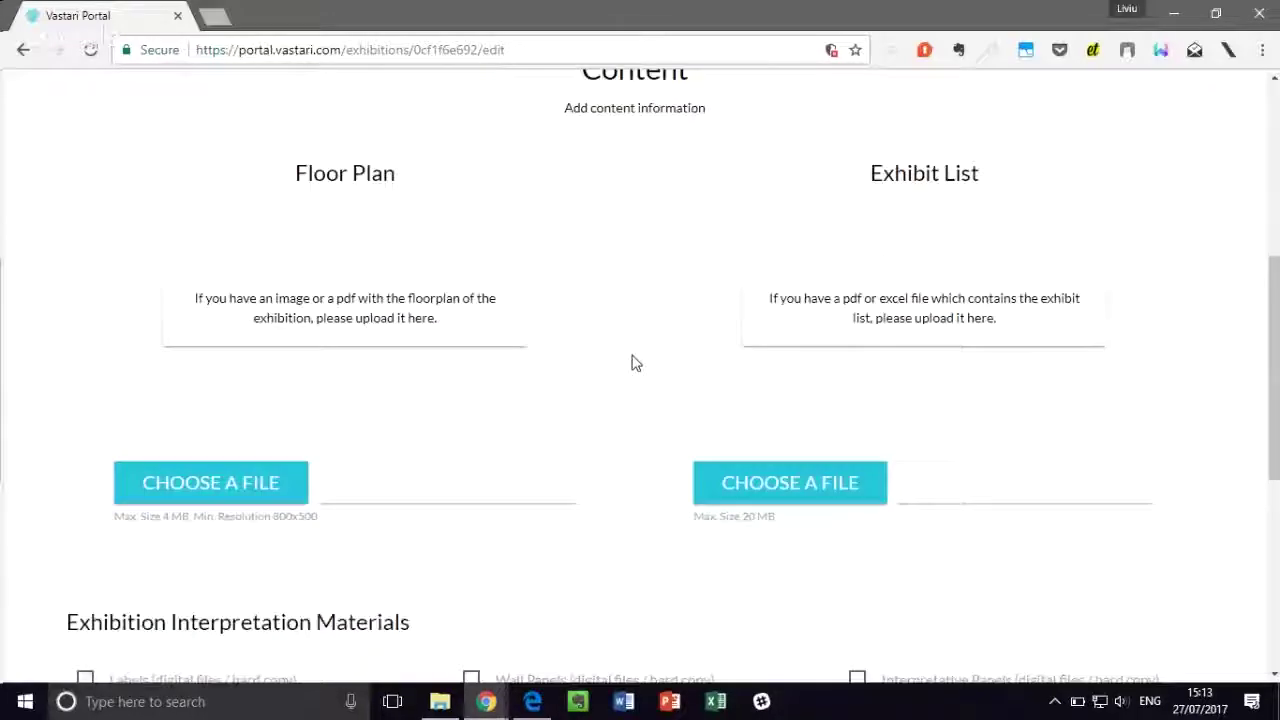
pyautogui.scroll(1, 631, 360)
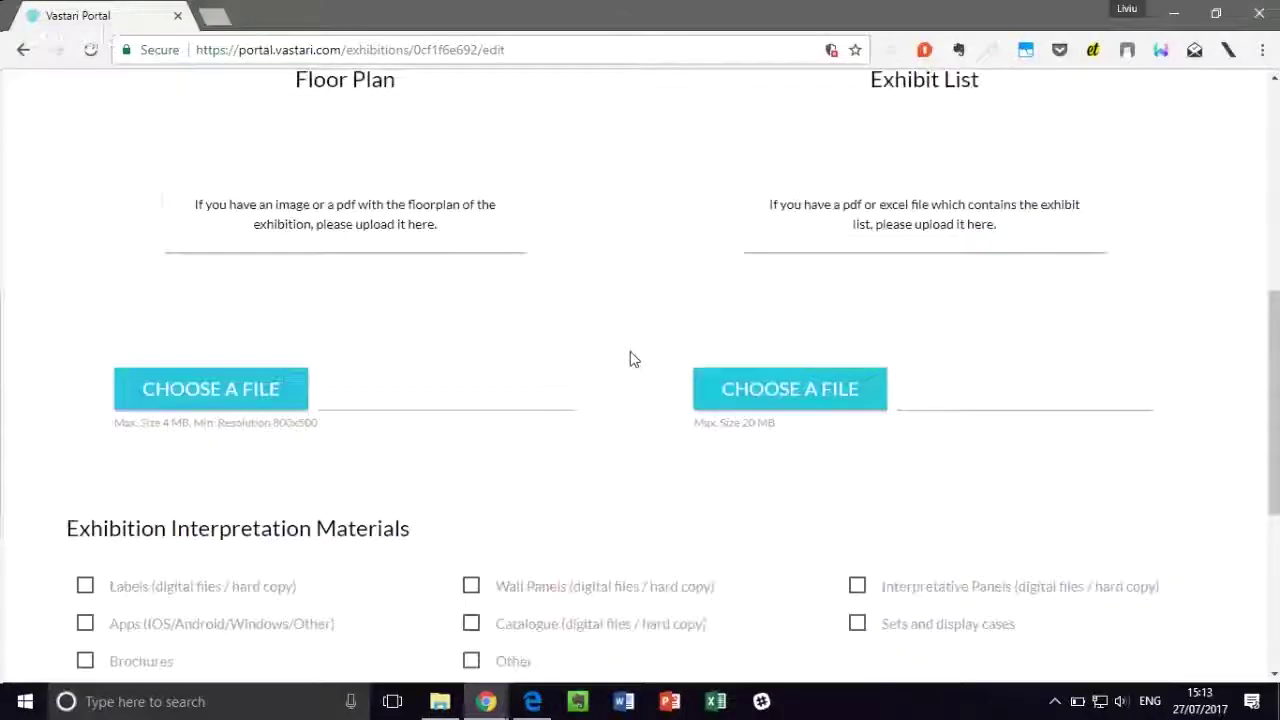
# Step: Upload Sample Floor Plan.pdf as the Floor Plan
pyautogui.click(275, 394)
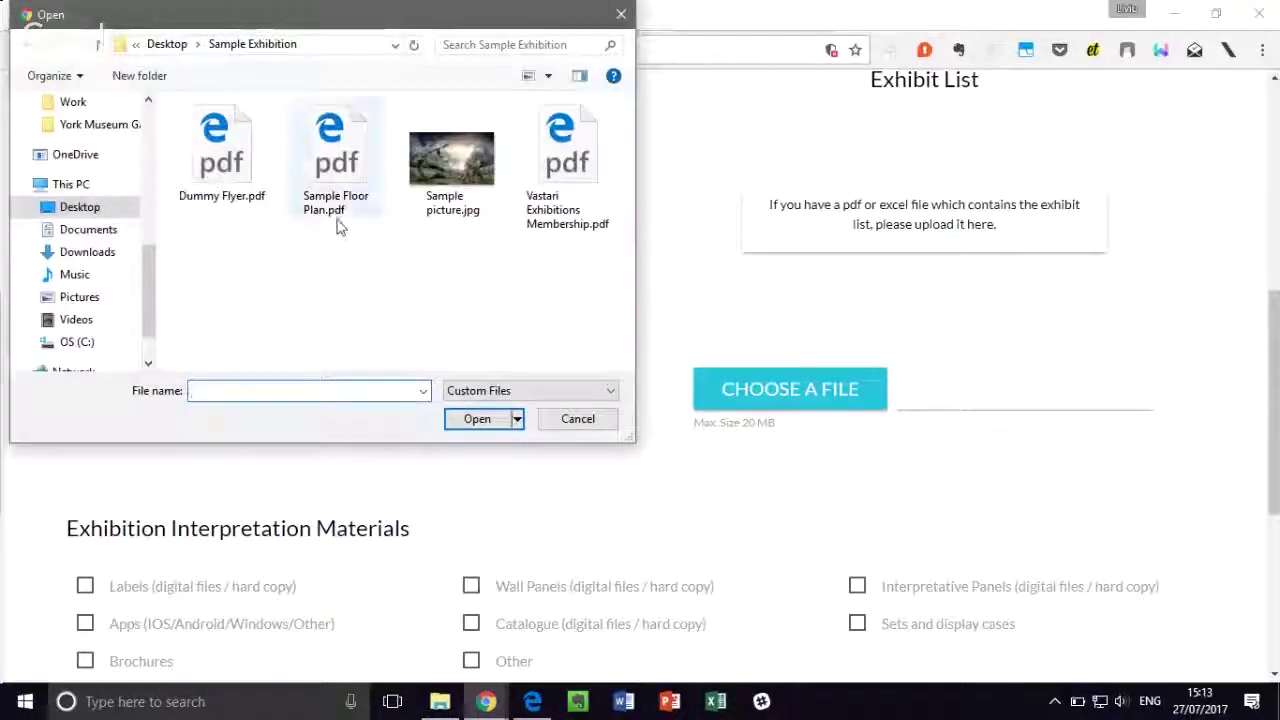
pyautogui.click(318, 205)
pyautogui.click(480, 418)
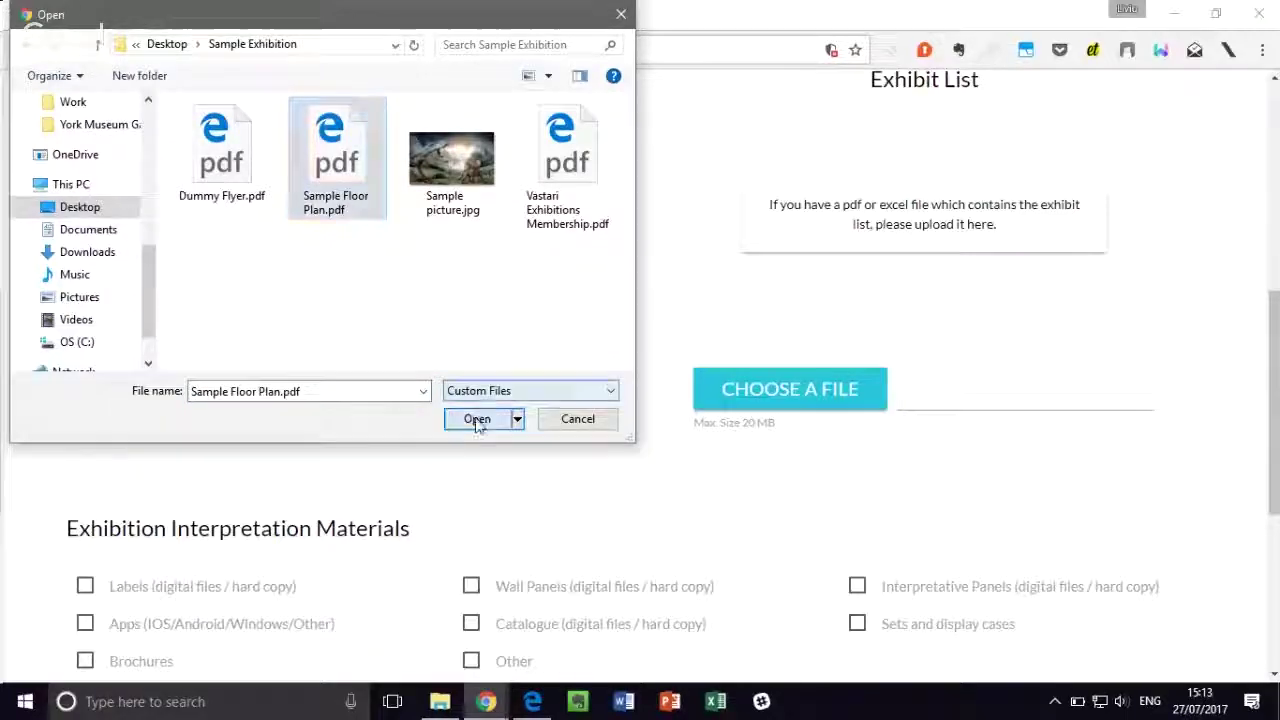
pyautogui.scroll(1, 545, 313)
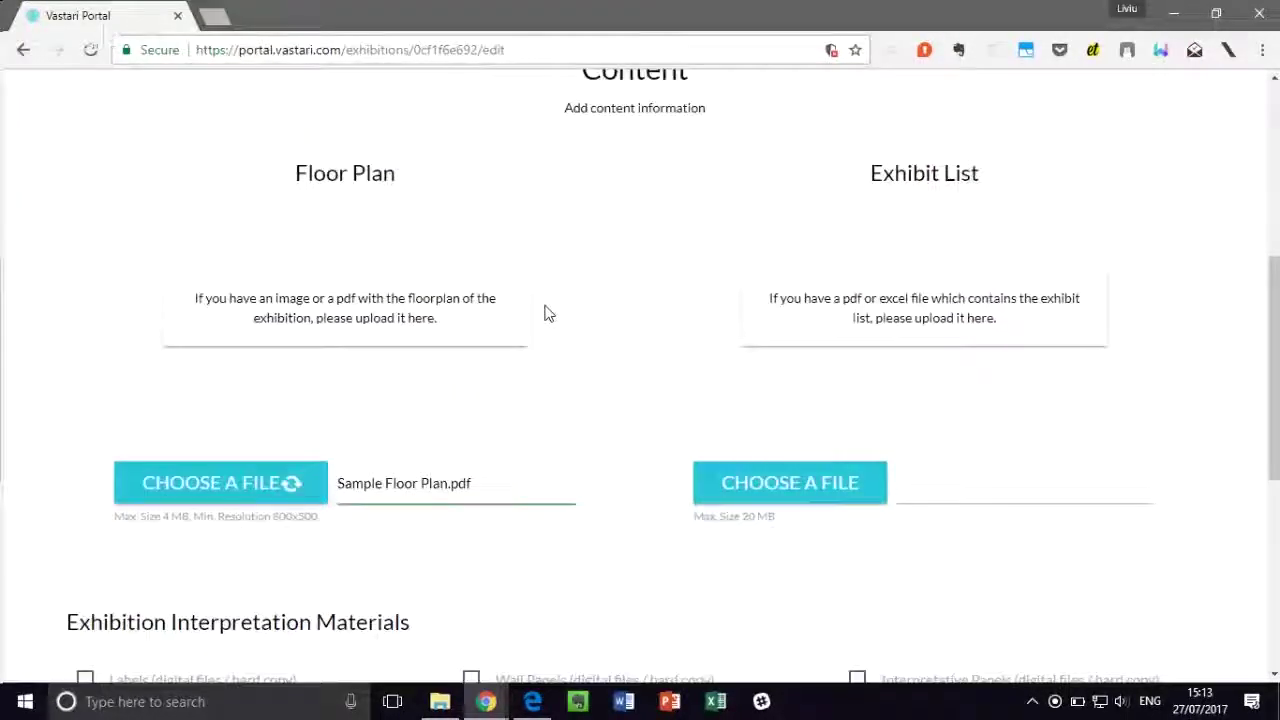
pyautogui.scroll(-1, 780, 267)
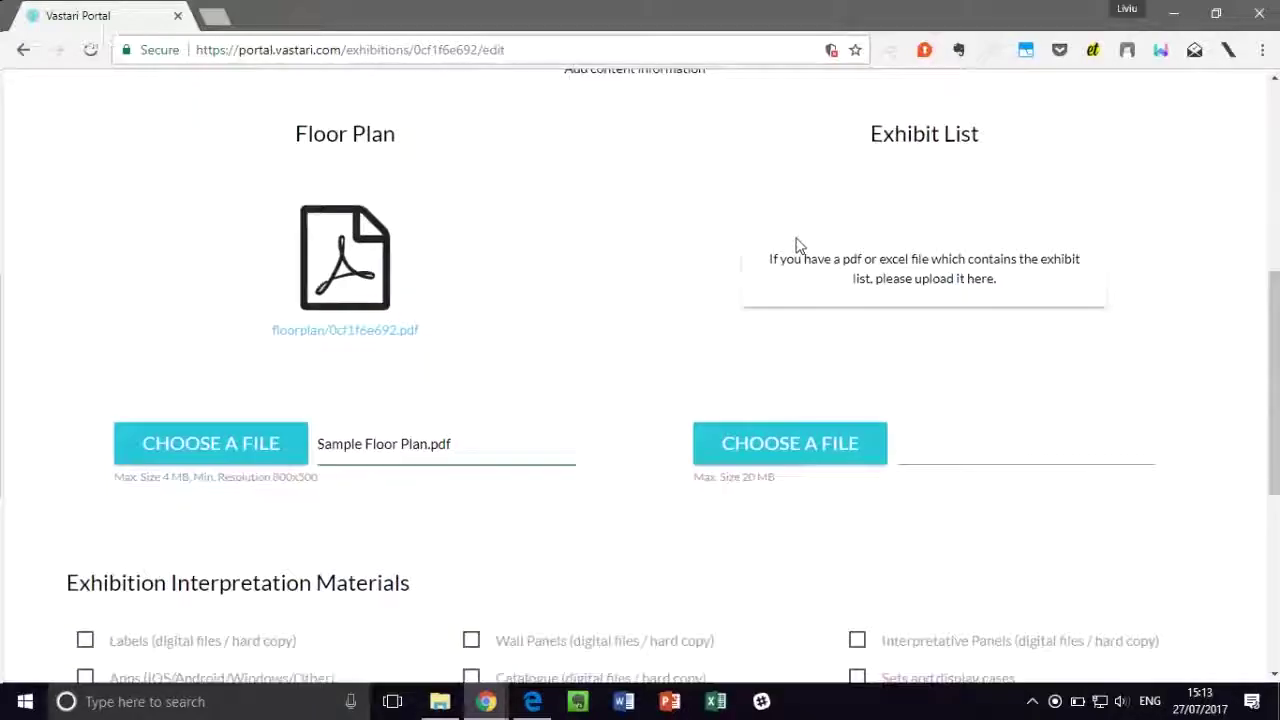
pyautogui.scroll(1, 900, 191)
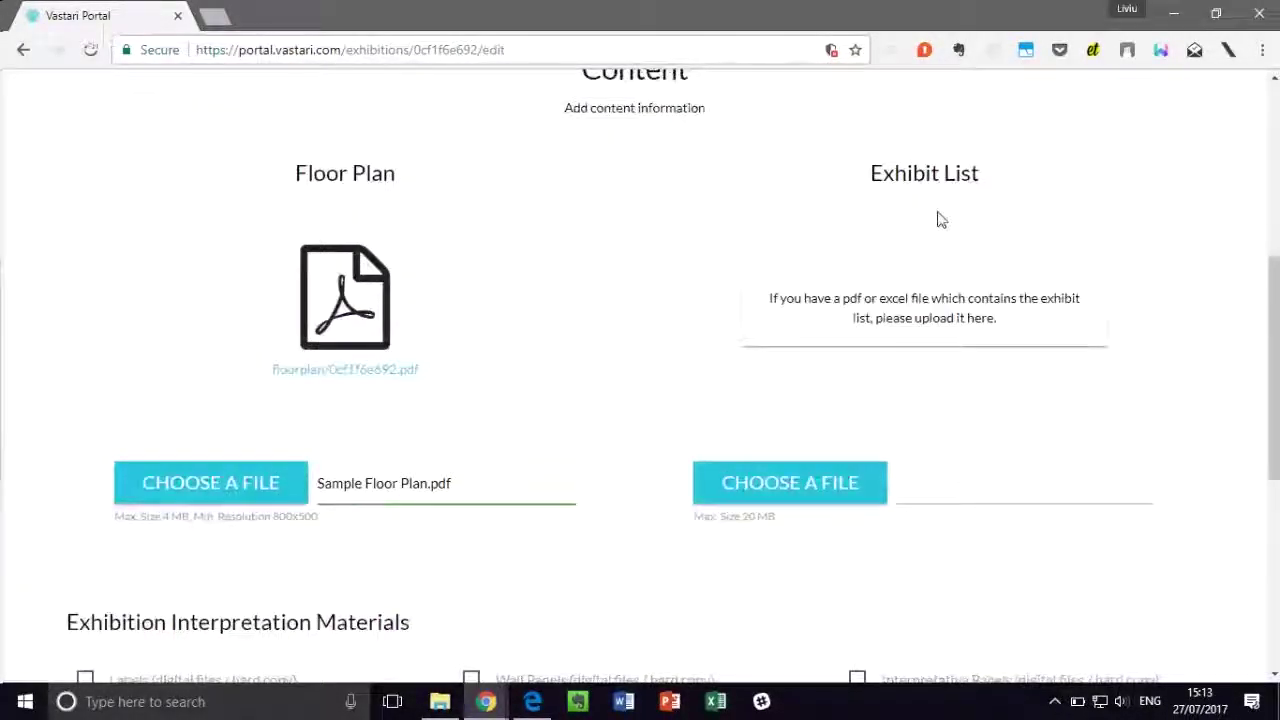
pyautogui.scroll(-4, 937, 218)
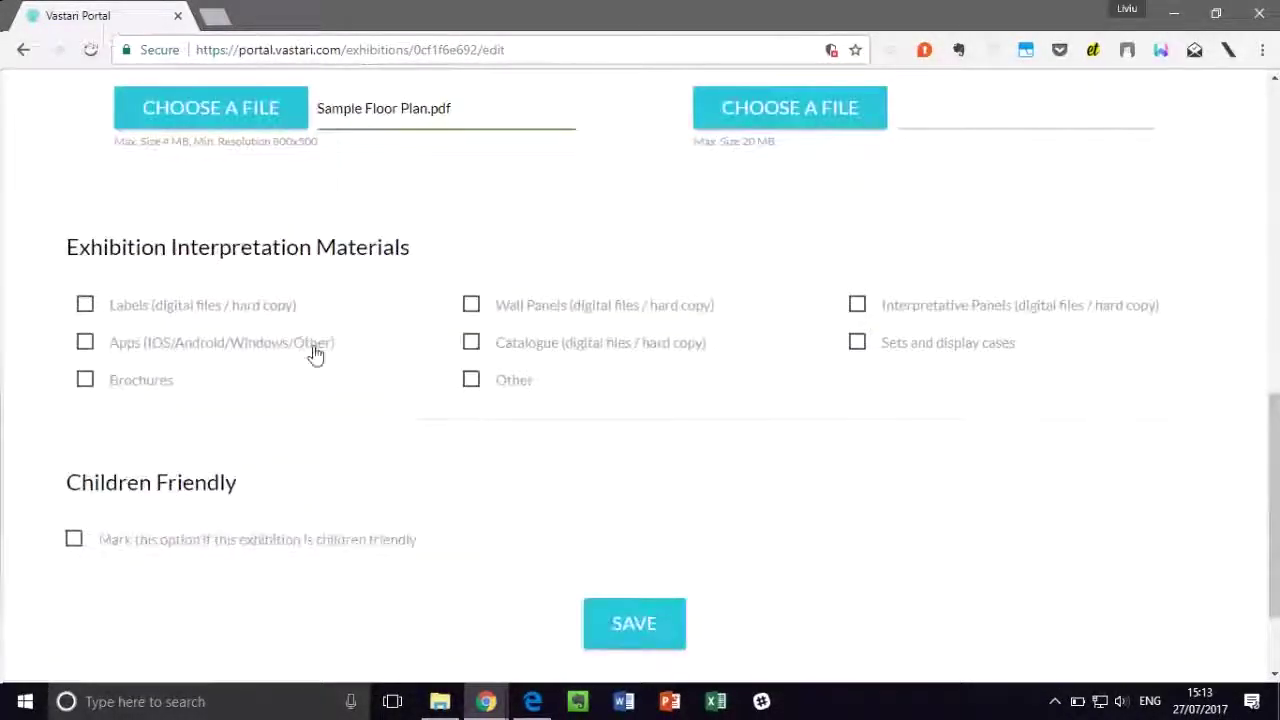
# Step: Tick Brochures, Wall Panels, Interpretative Panels, Sets and display cases and Children Friendly, then save
pyautogui.click(145, 385)
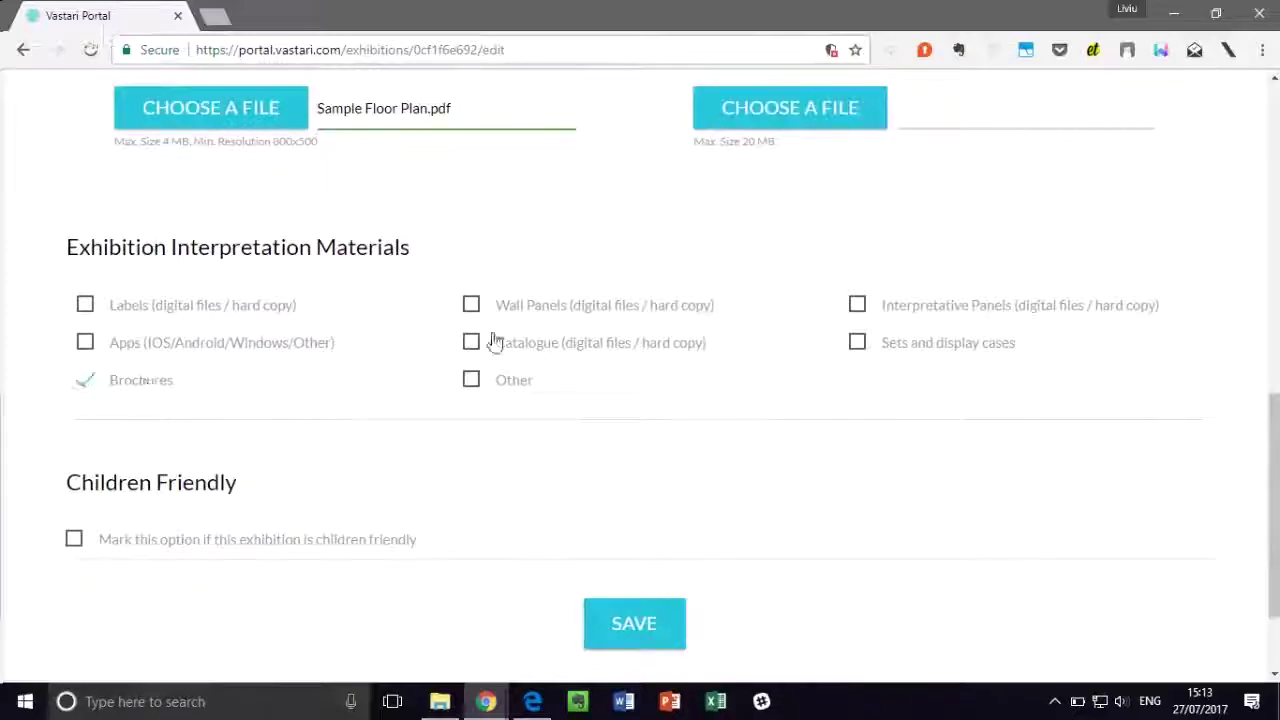
pyautogui.click(686, 300)
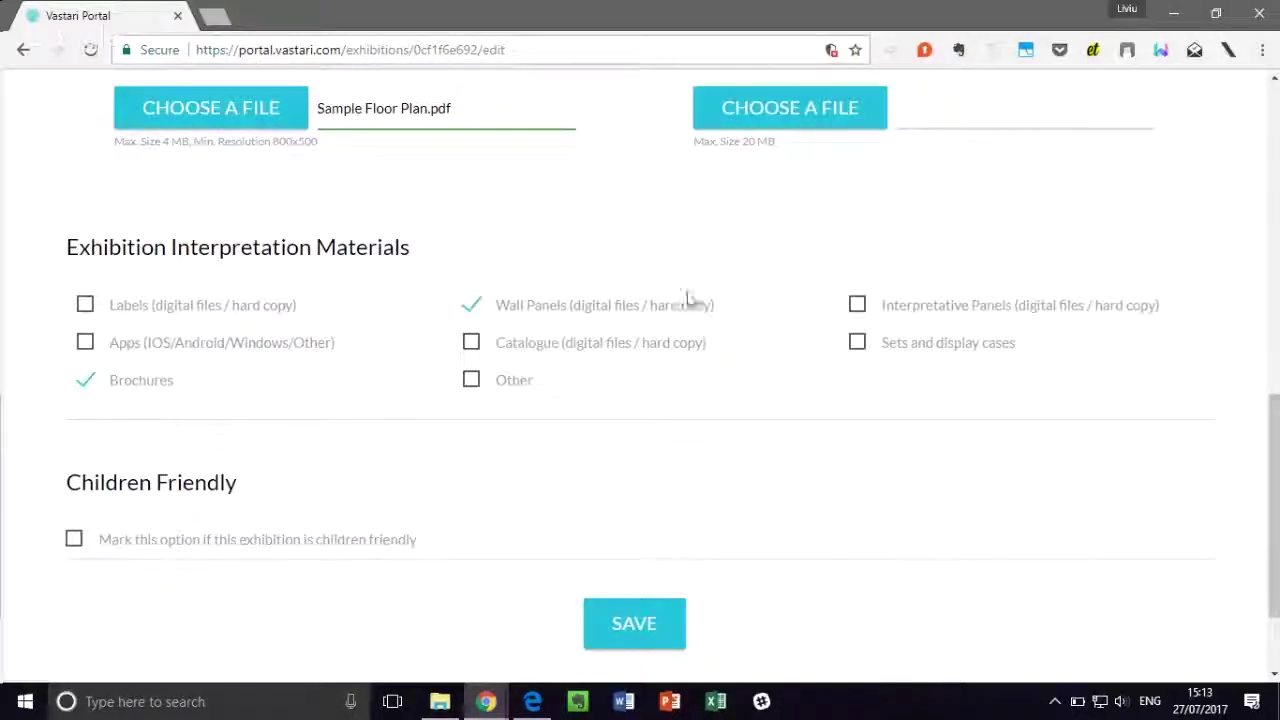
pyautogui.click(915, 310)
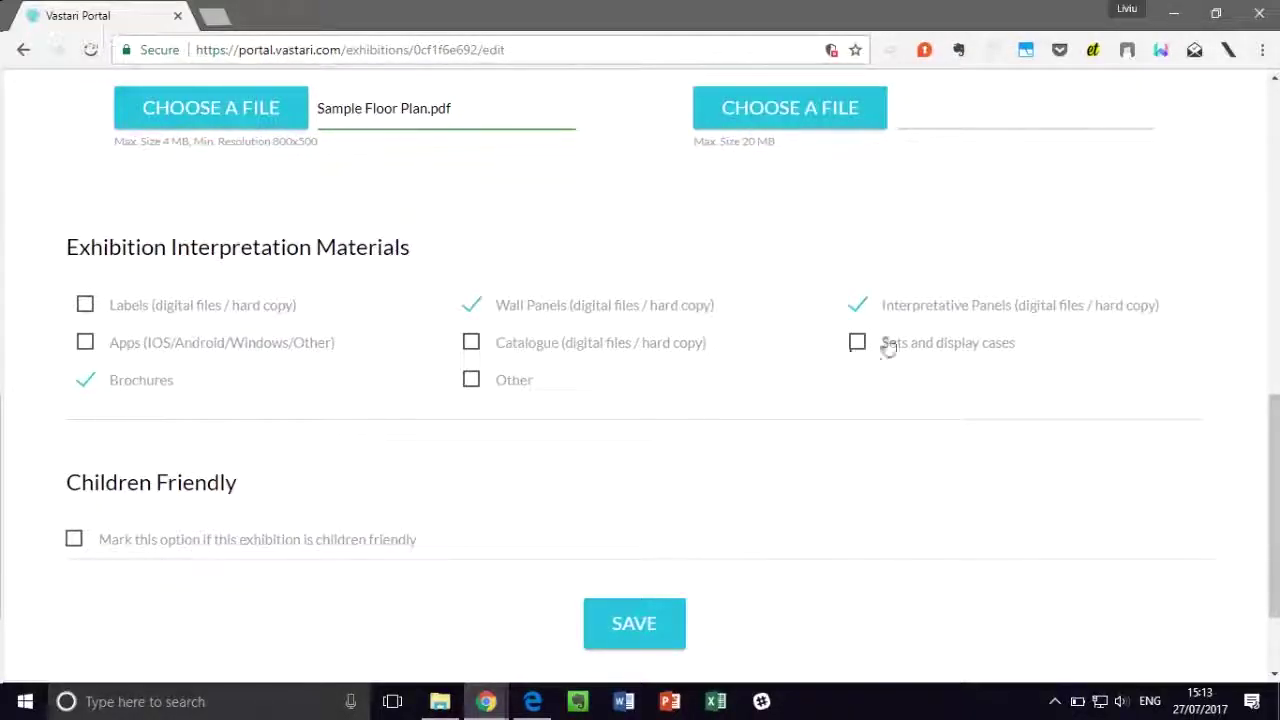
pyautogui.scroll(-2, 786, 375)
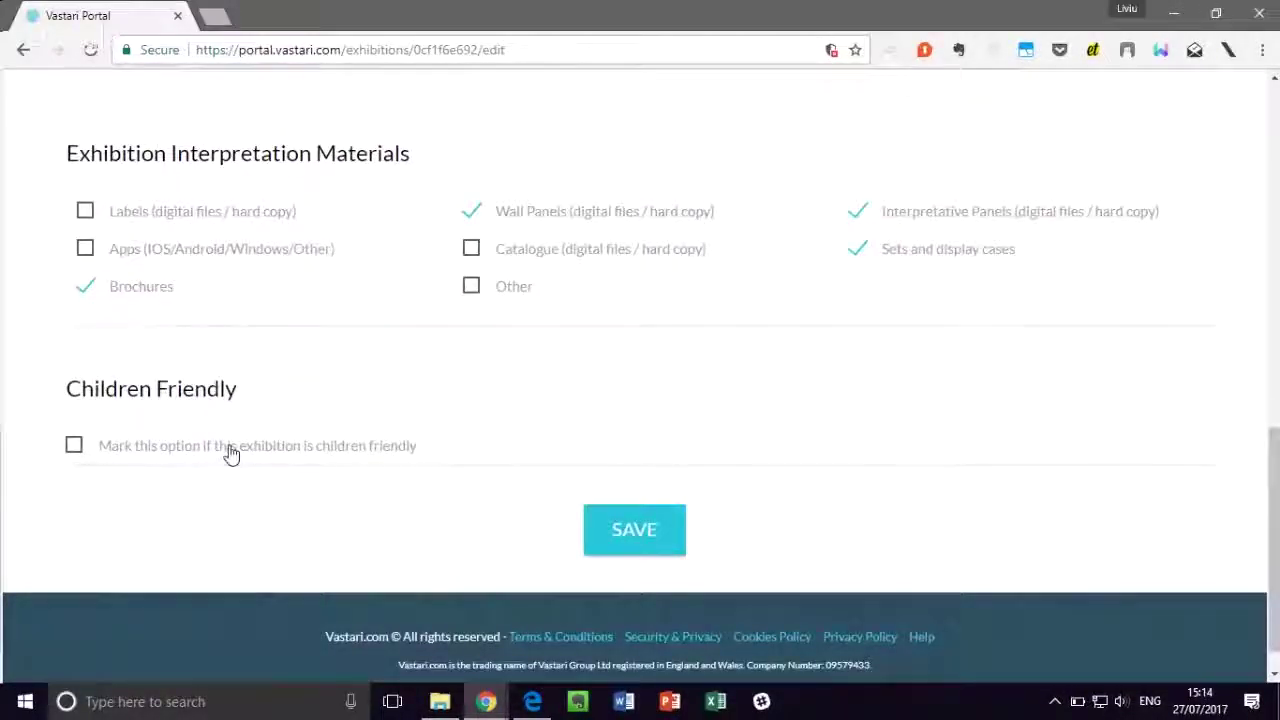
pyautogui.click(230, 455)
pyautogui.click(641, 529)
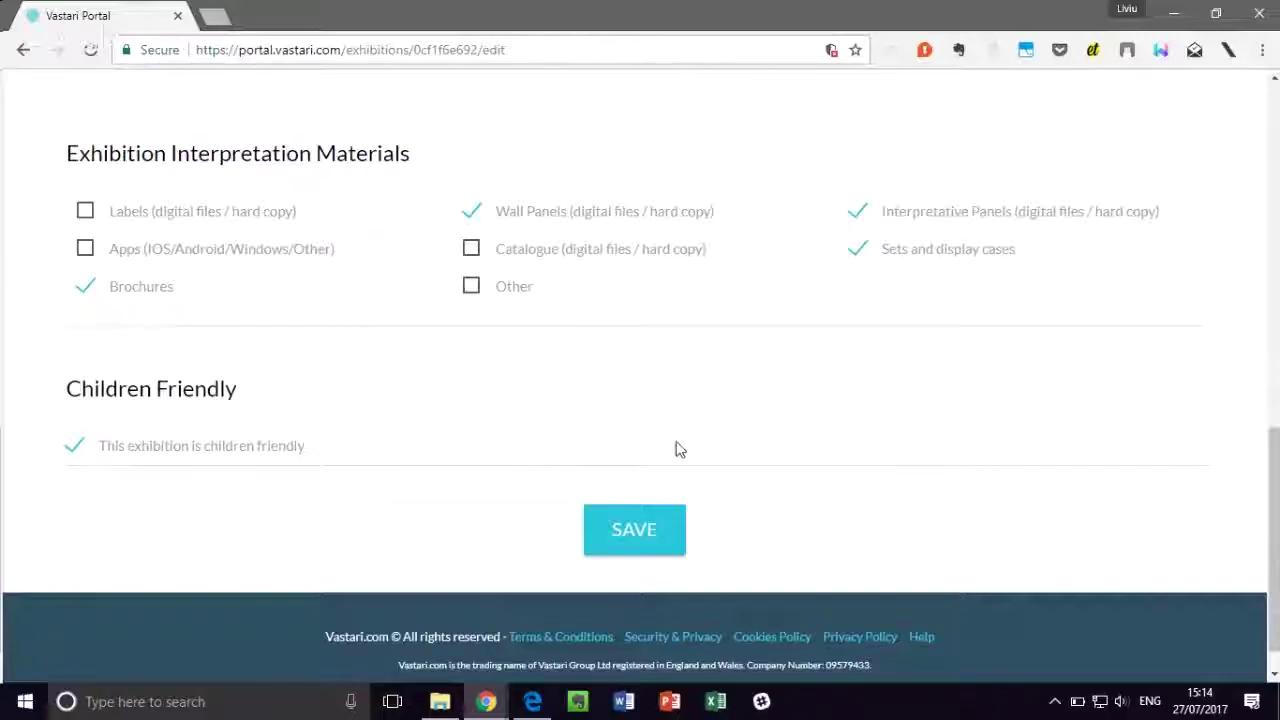
pyautogui.click(634, 532)
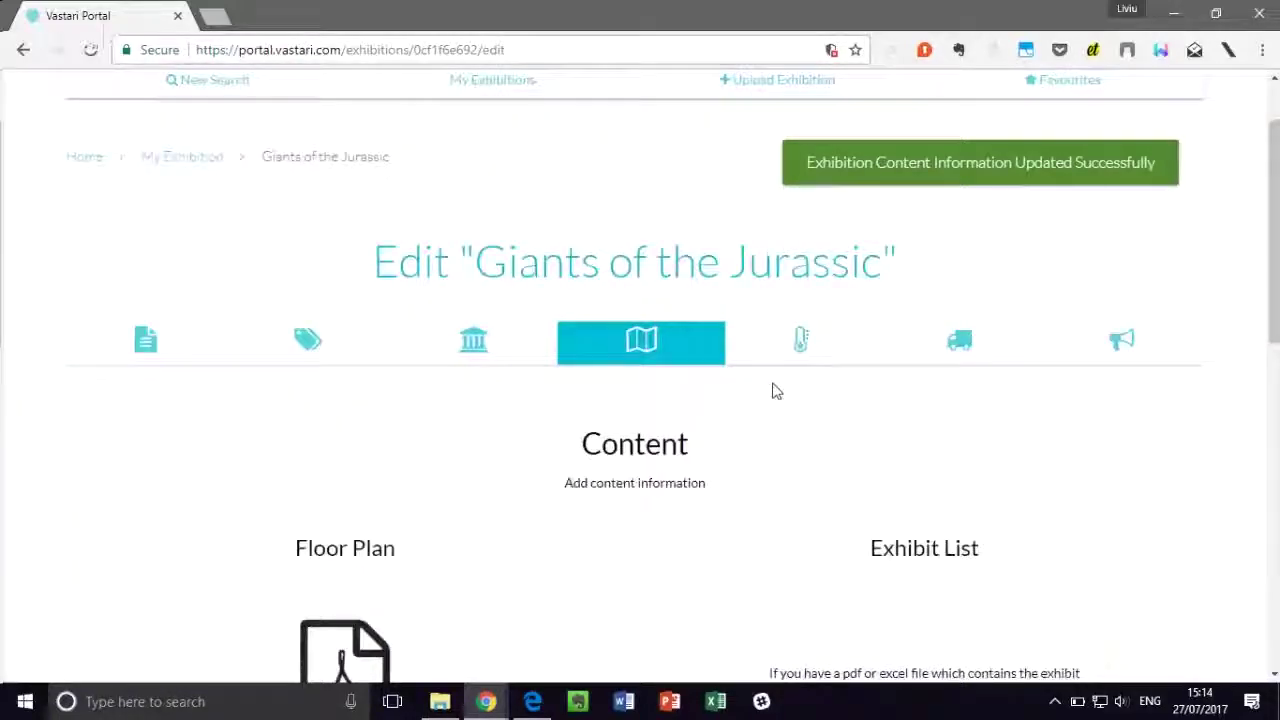
# Step: In the Conditions section, require a regulated temperature starting from 23
pyautogui.click(802, 344)
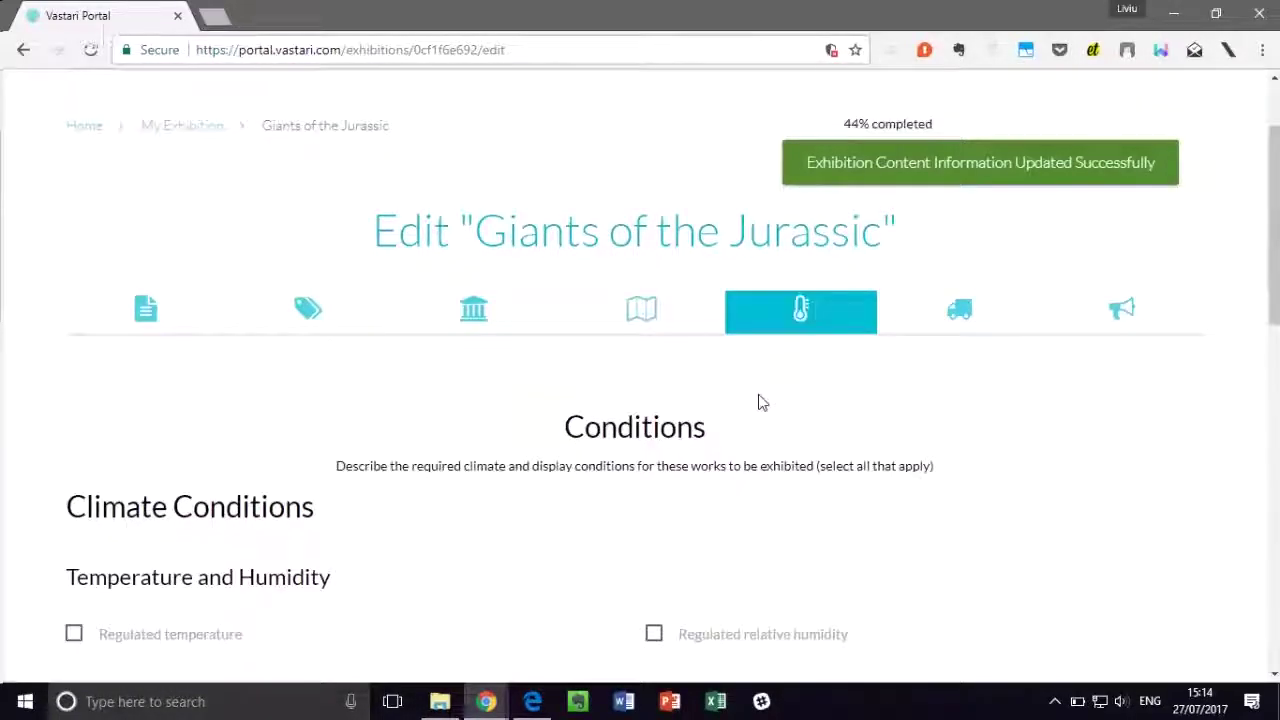
pyautogui.scroll(-3, 523, 377)
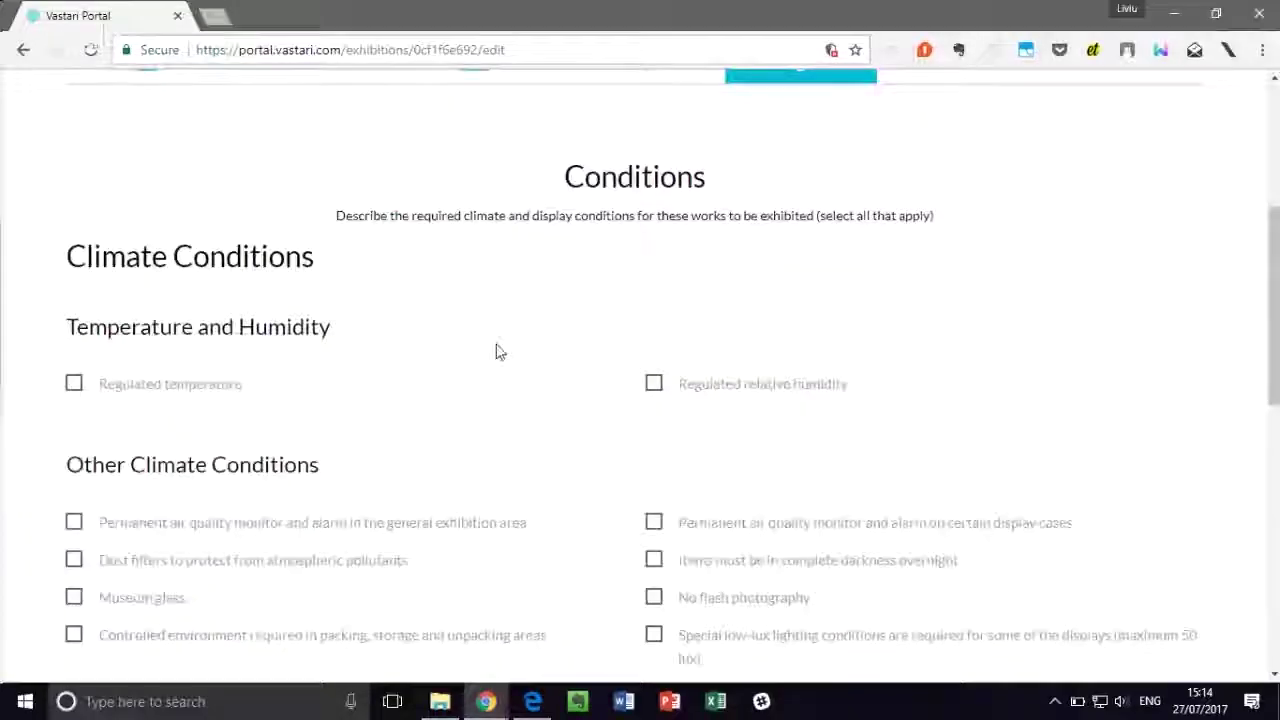
pyautogui.scroll(-1, 500, 352)
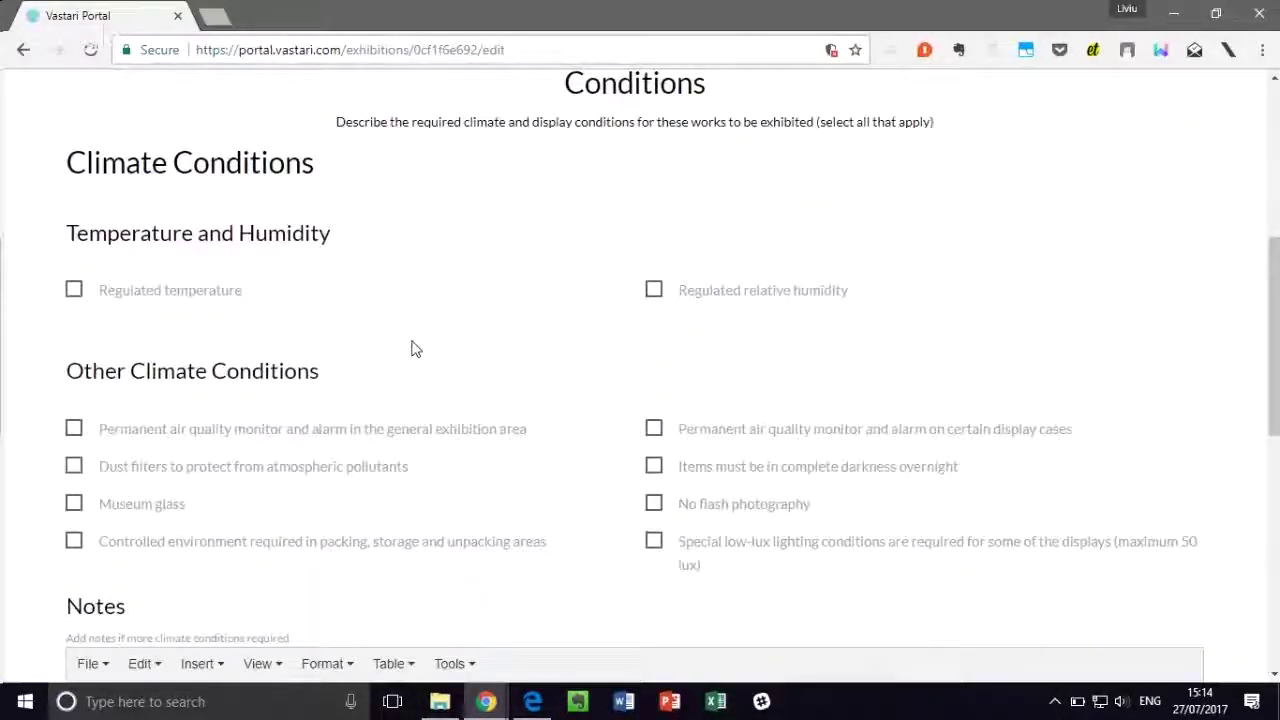
pyautogui.click(200, 292)
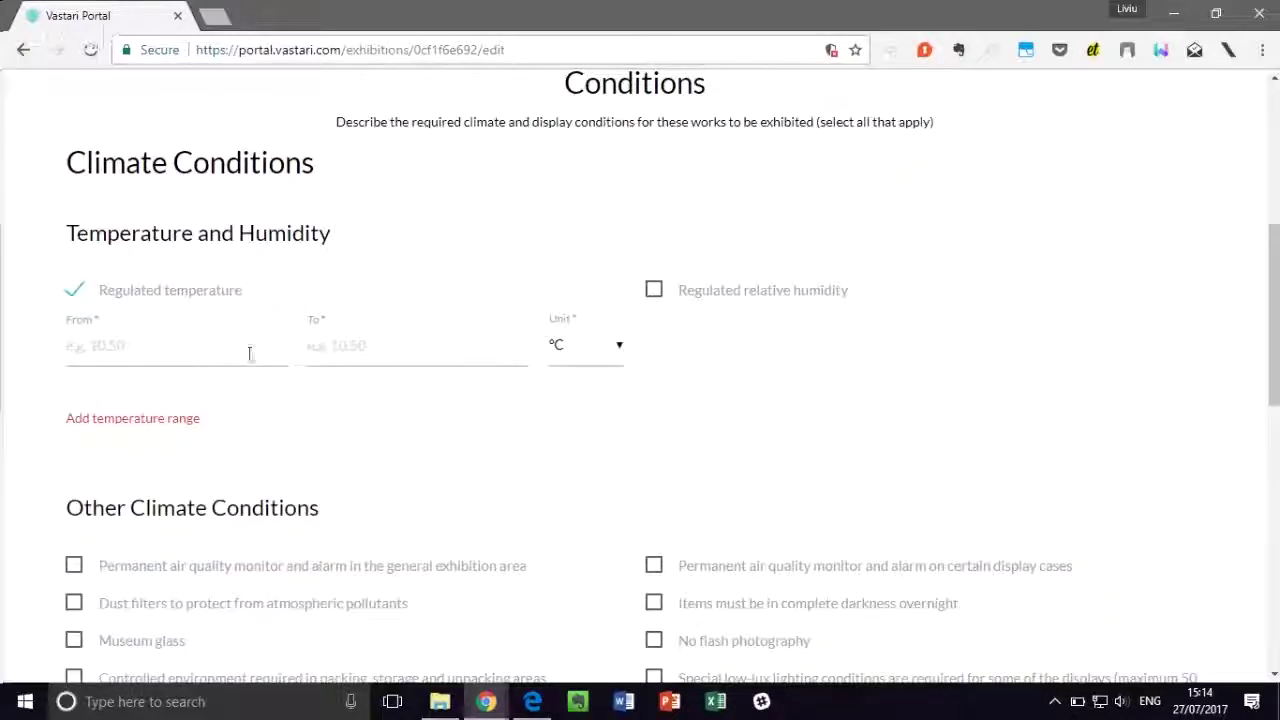
pyautogui.click(172, 357)
pyautogui.write('3')
pyautogui.press('BackSpace')
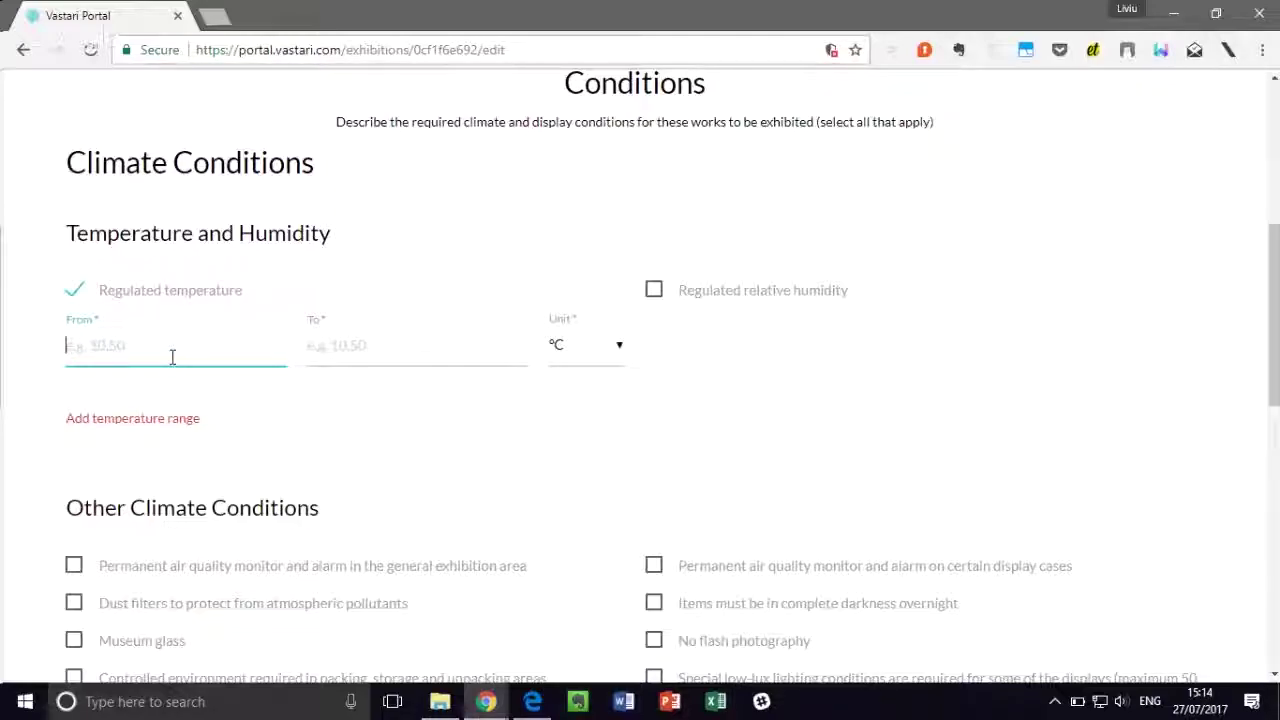
pyautogui.write('3')
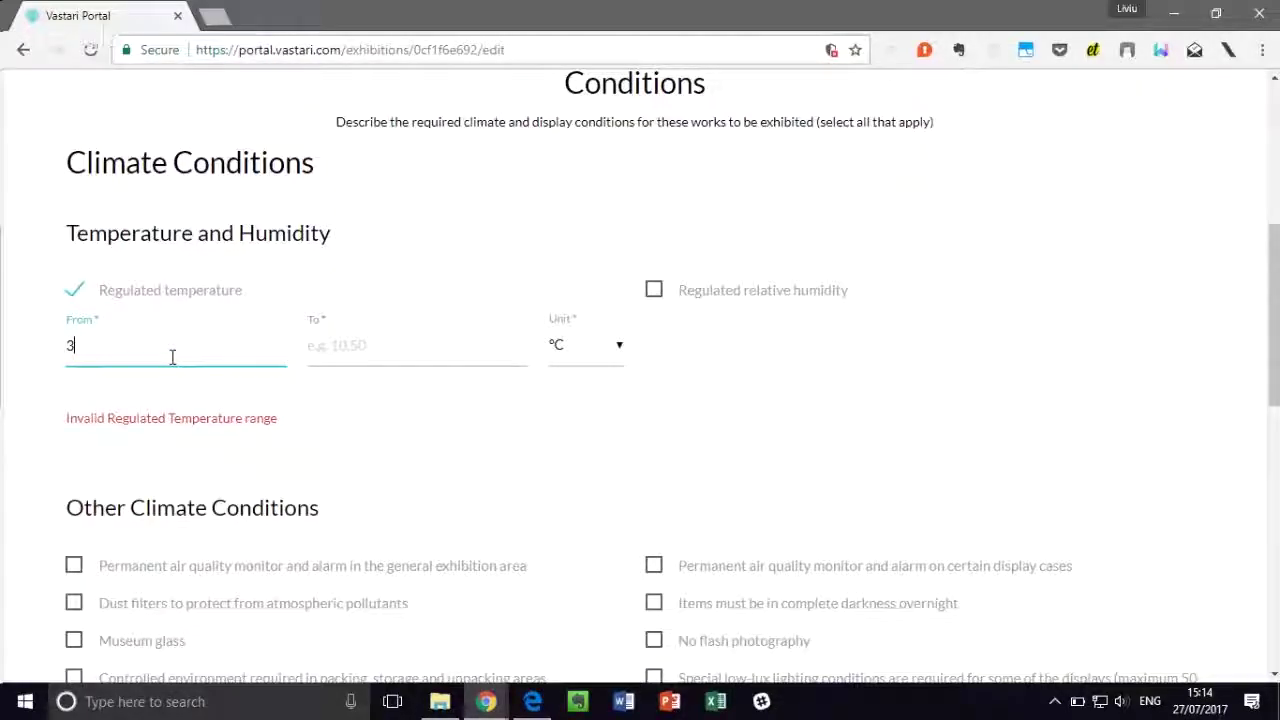
pyautogui.write('0')
pyautogui.press('BackSpace')
pyautogui.press('BackSpace')
pyautogui.write('23')
pyautogui.click(466, 361)
pyautogui.write('30')
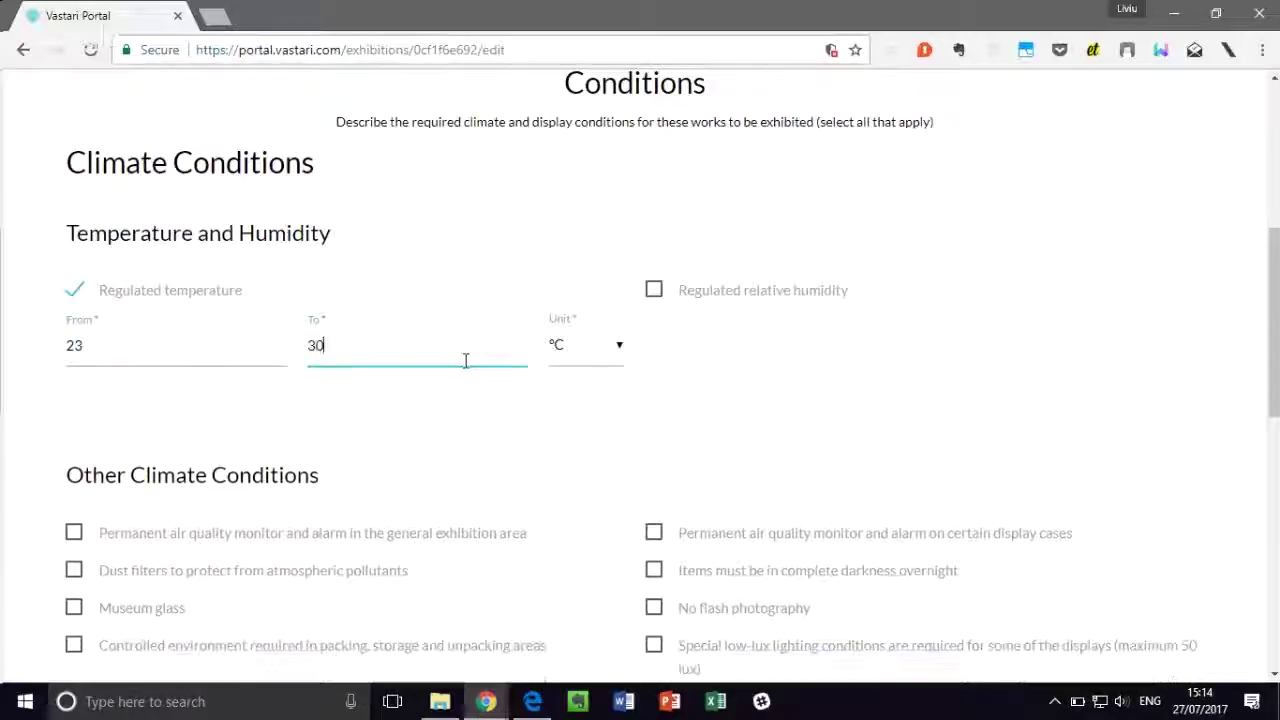
# Step: Require dust filters, no flash photography and no food or drink, then save the conditions
pyautogui.scroll(-2, 735, 390)
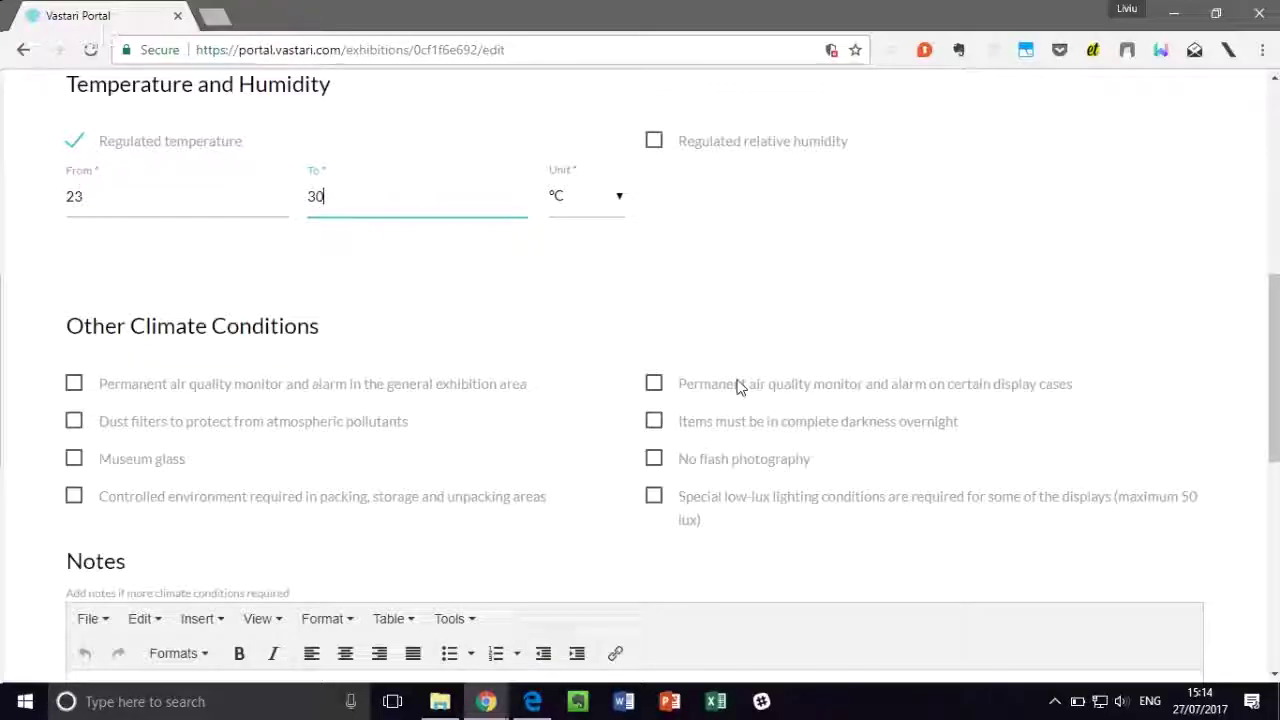
pyautogui.scroll(-1, 443, 343)
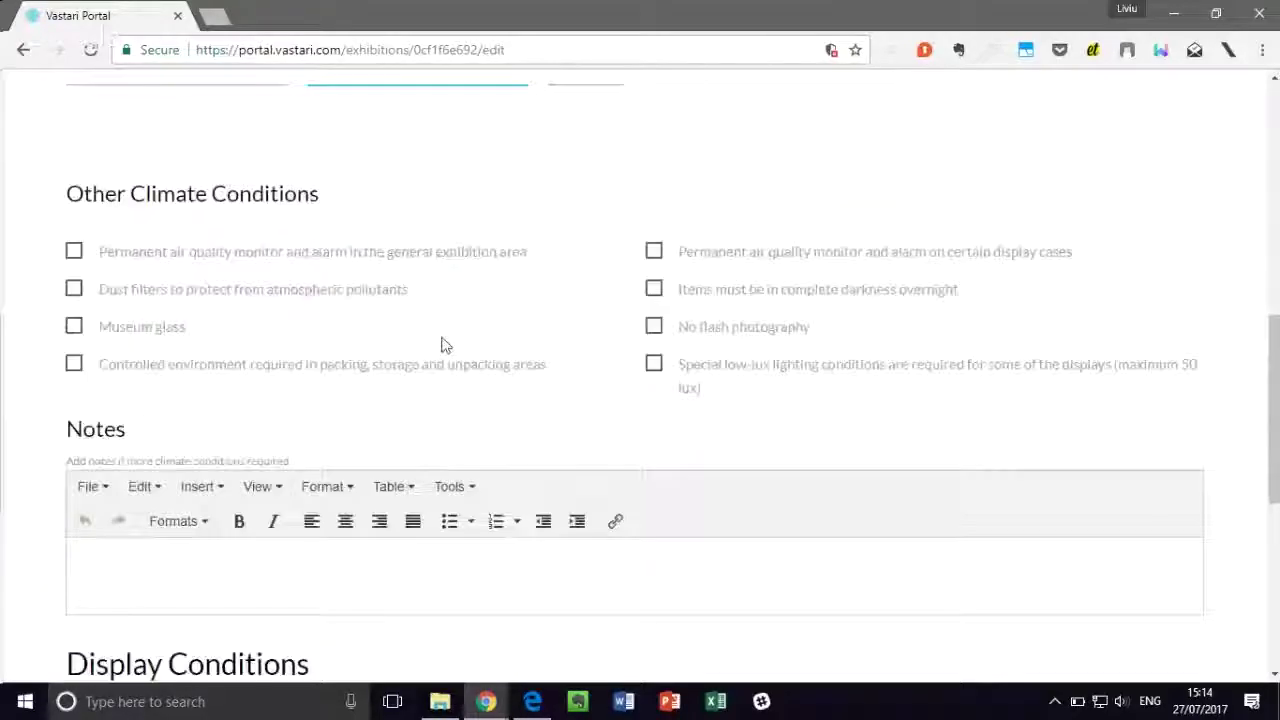
pyautogui.click(230, 298)
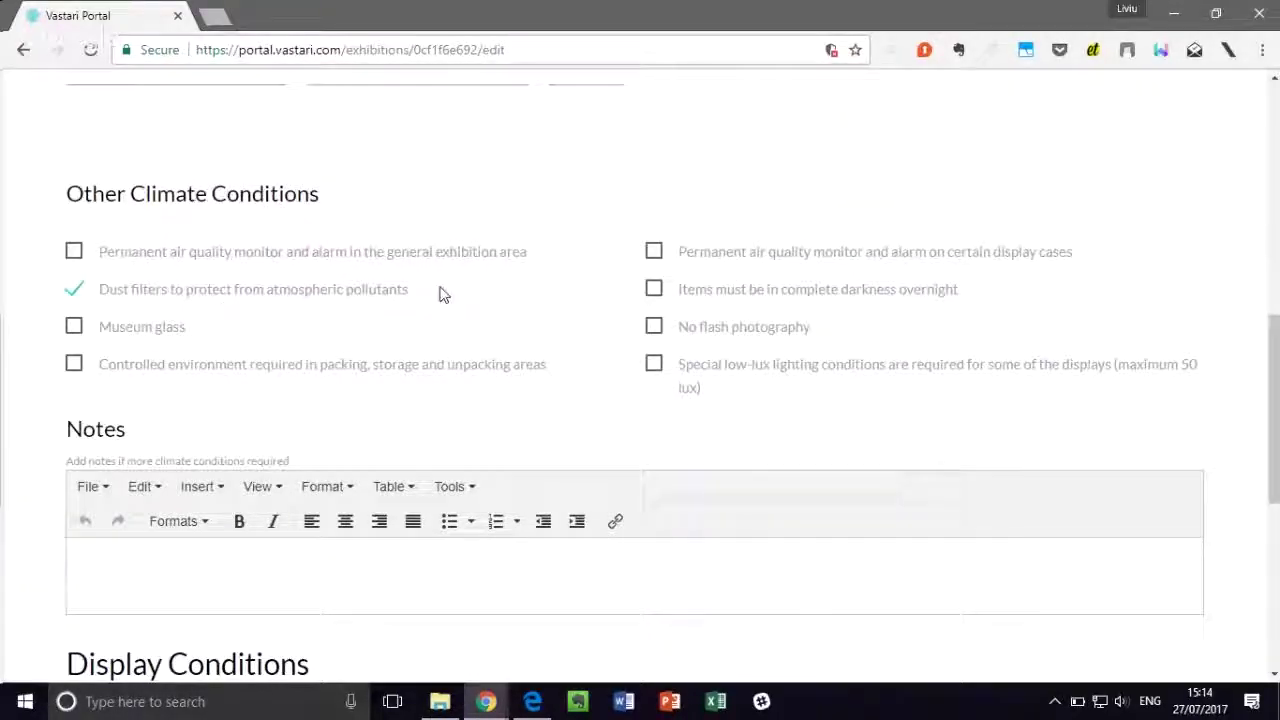
pyautogui.click(740, 330)
pyautogui.scroll(-2, 795, 355)
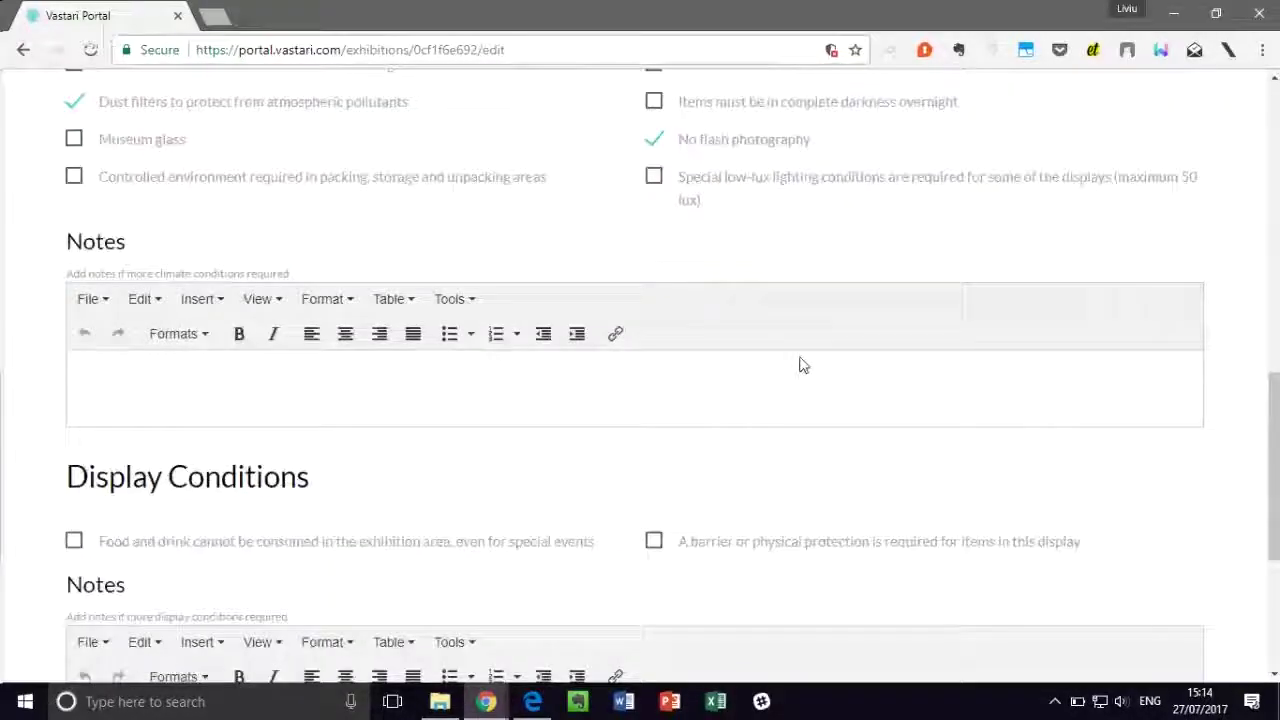
pyautogui.scroll(-1, 800, 360)
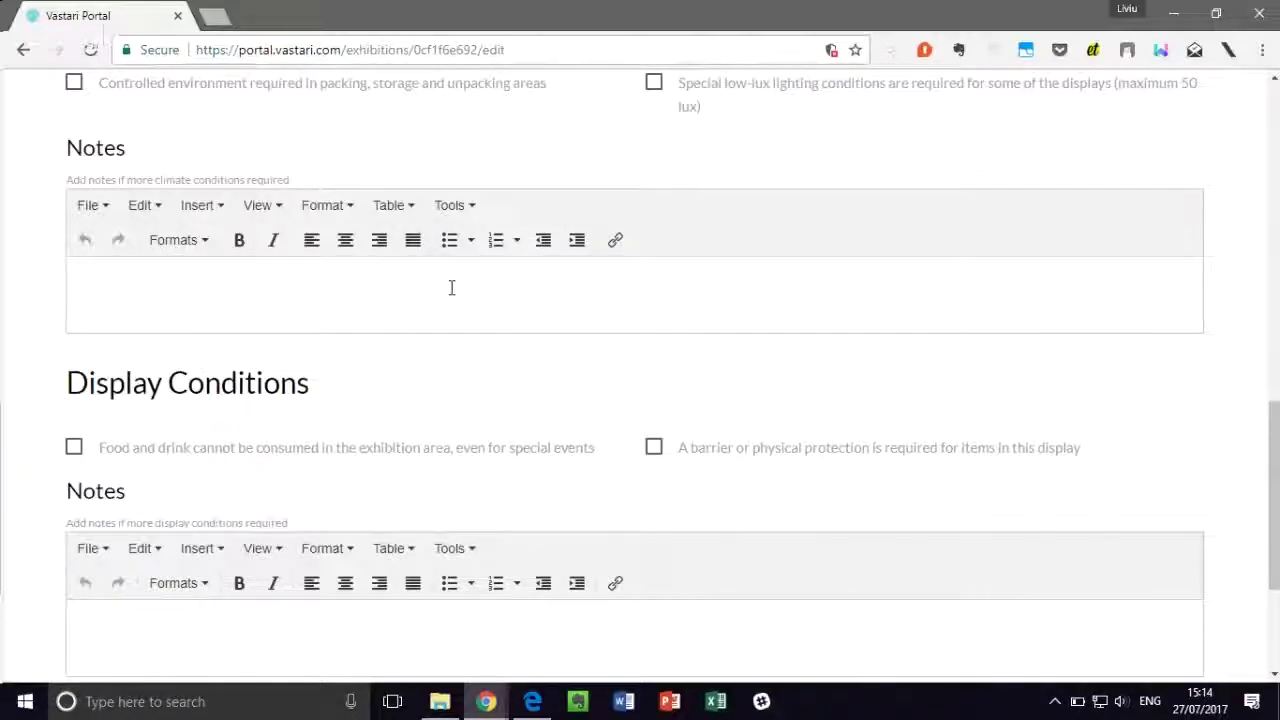
pyautogui.scroll(-1, 451, 287)
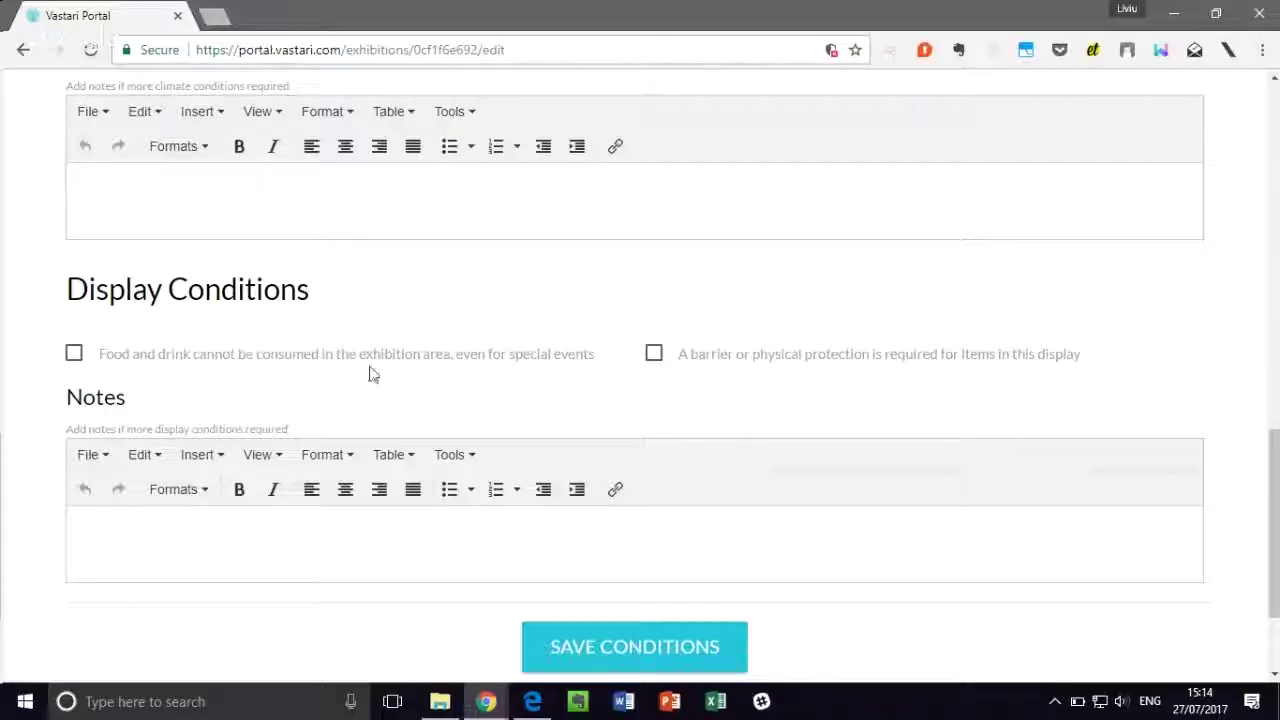
pyautogui.click(203, 362)
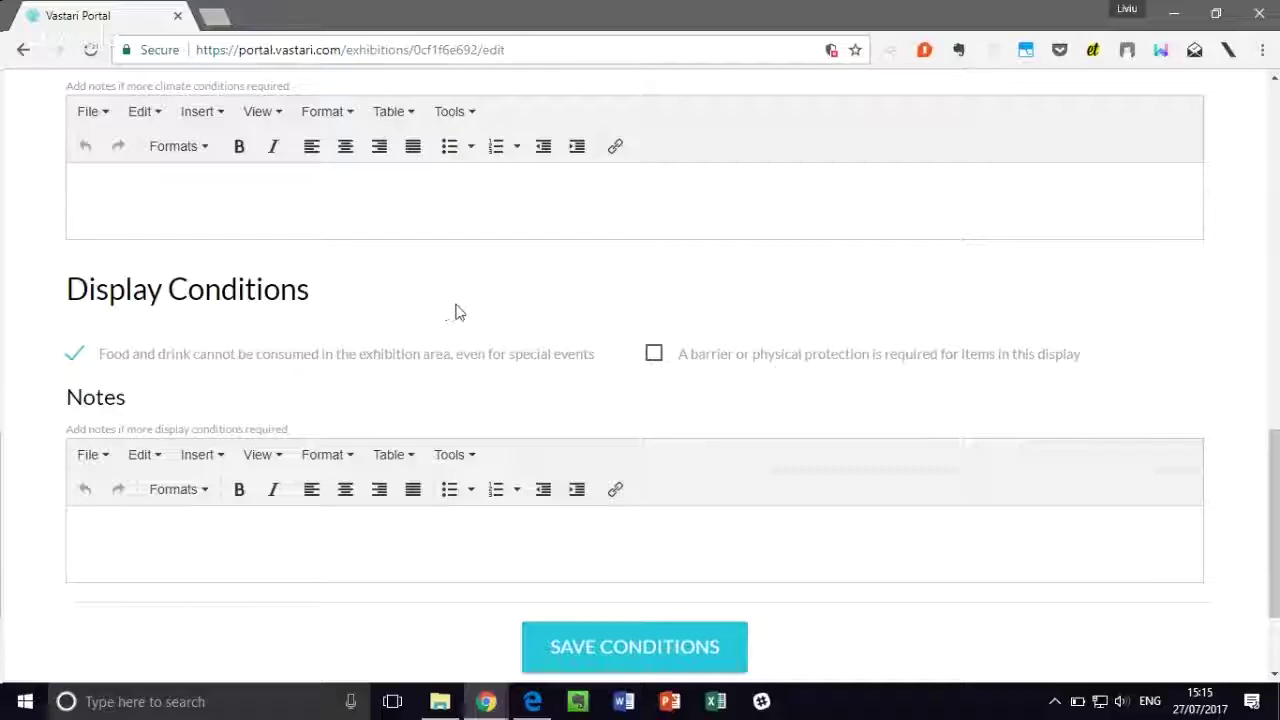
pyautogui.scroll(-2, 449, 311)
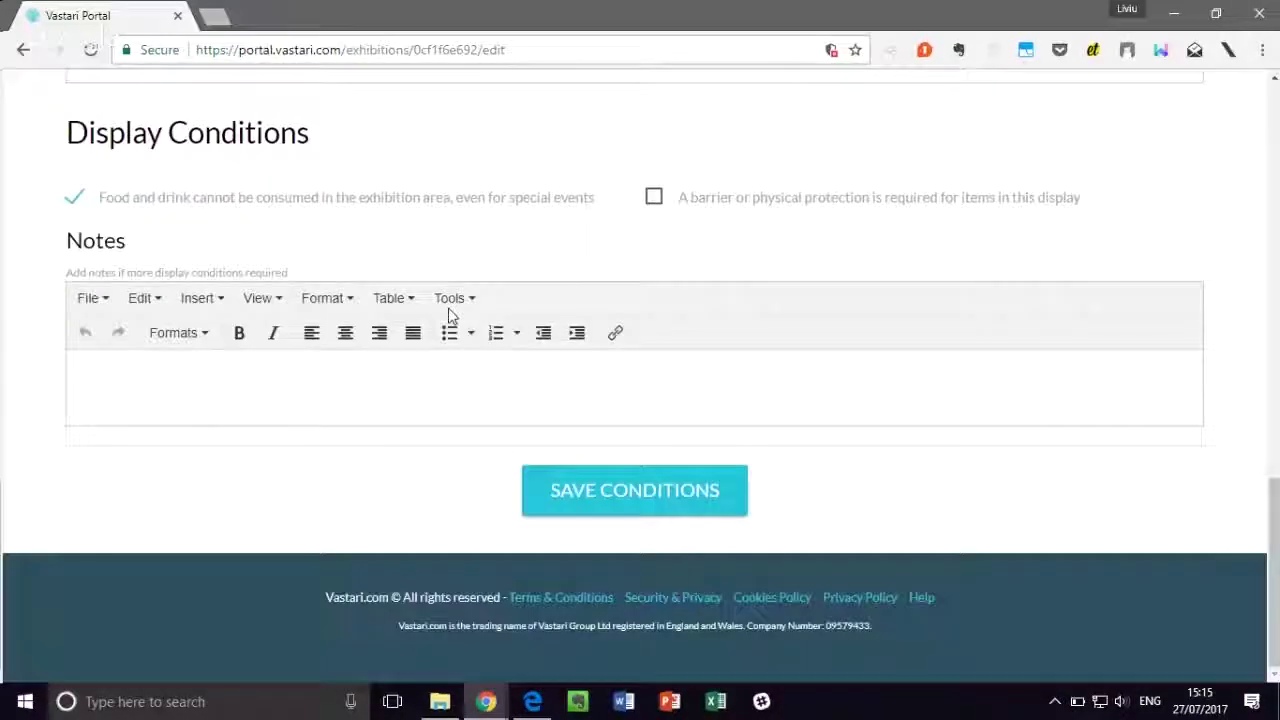
pyautogui.click(634, 489)
pyautogui.scroll(2, 631, 395)
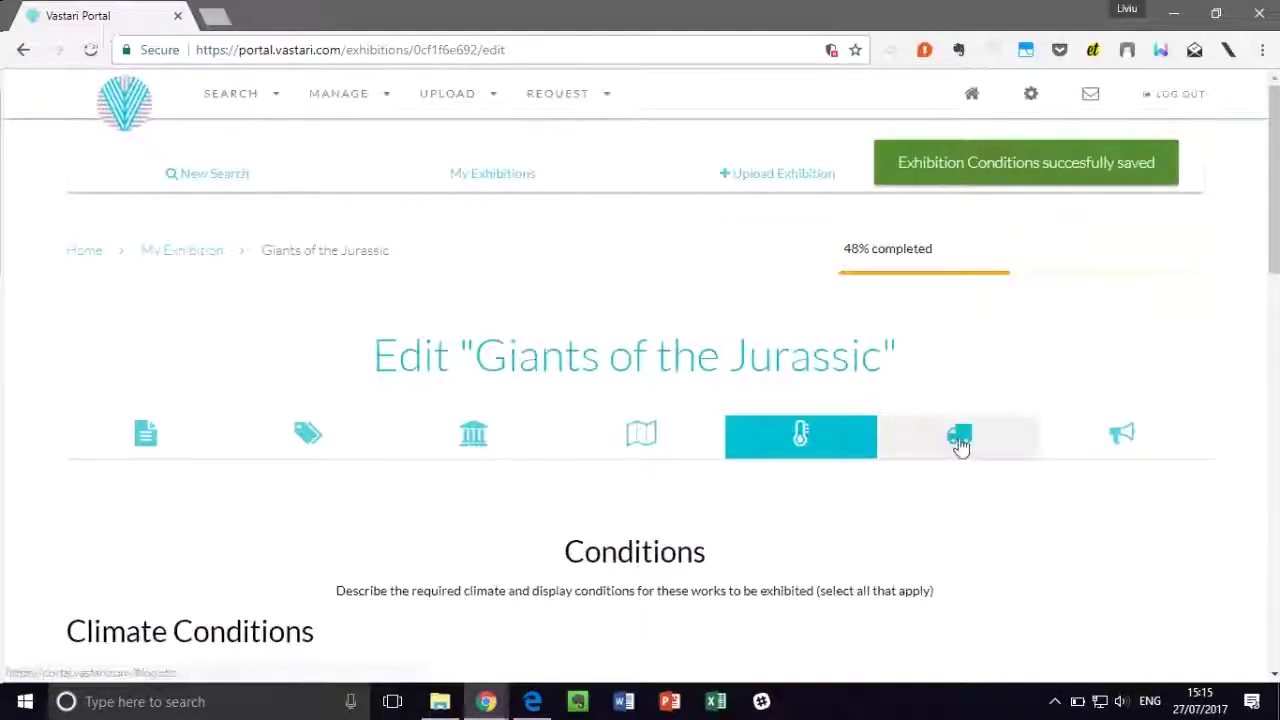
# Step: In the Logistics section, choose Medium Security and tick Fragile under Insurance
pyautogui.click(978, 438)
pyautogui.scroll(-3, 658, 326)
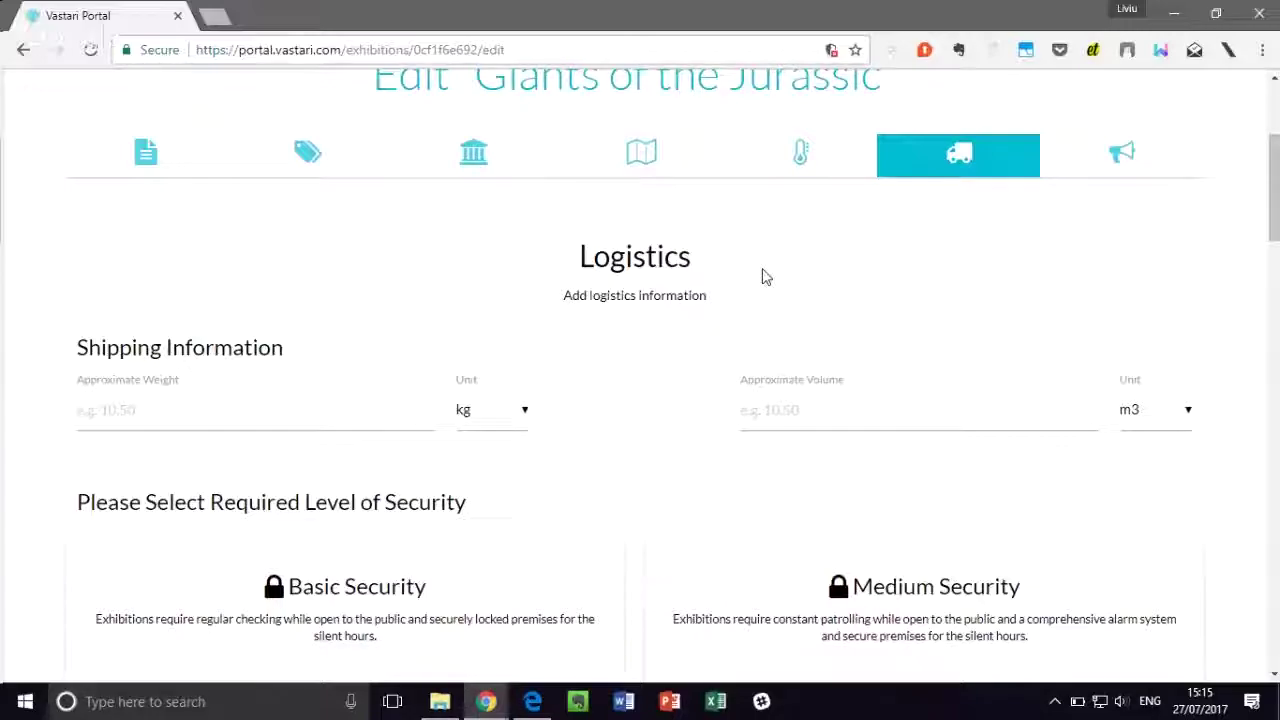
pyautogui.scroll(-3, 640, 280)
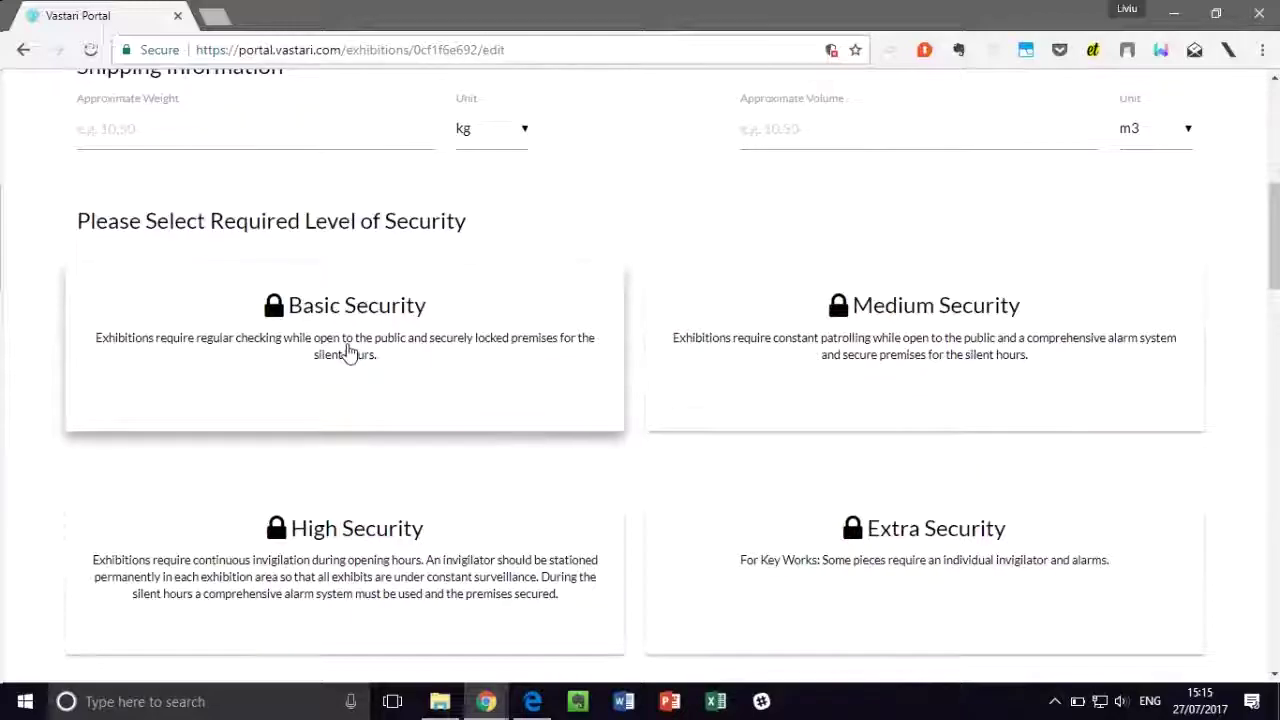
pyautogui.click(713, 358)
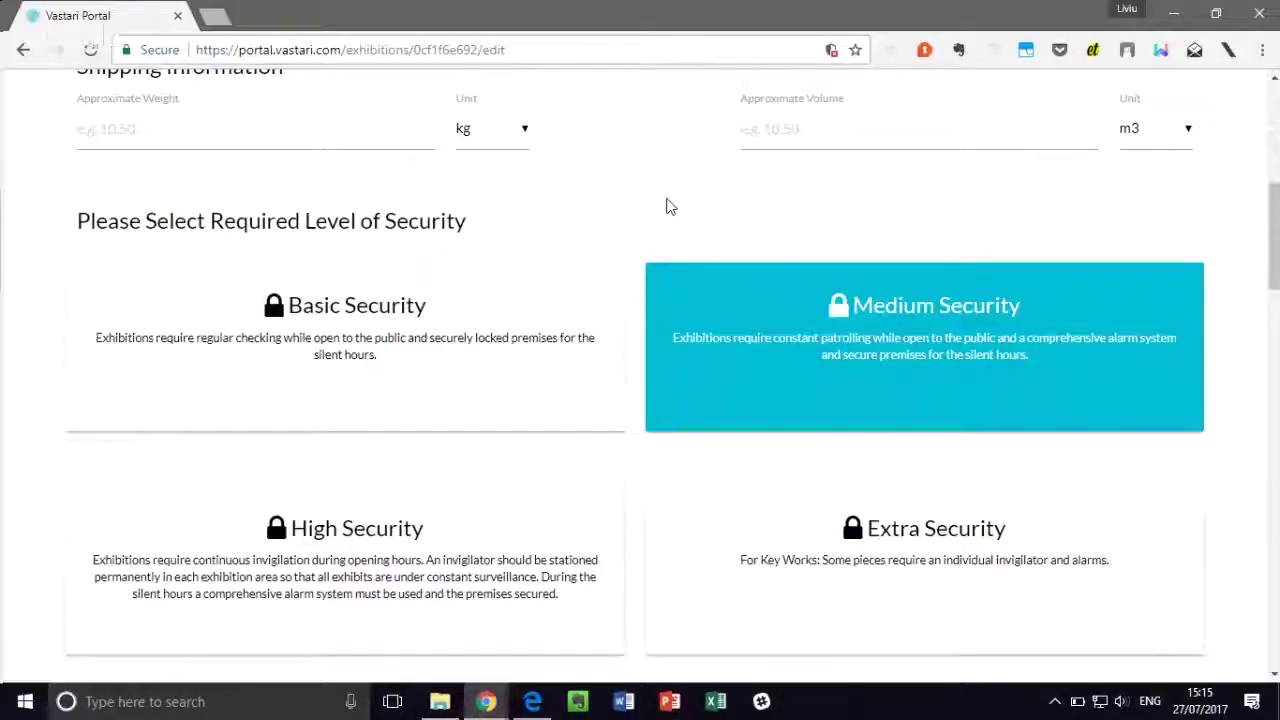
pyautogui.scroll(-2, 670, 207)
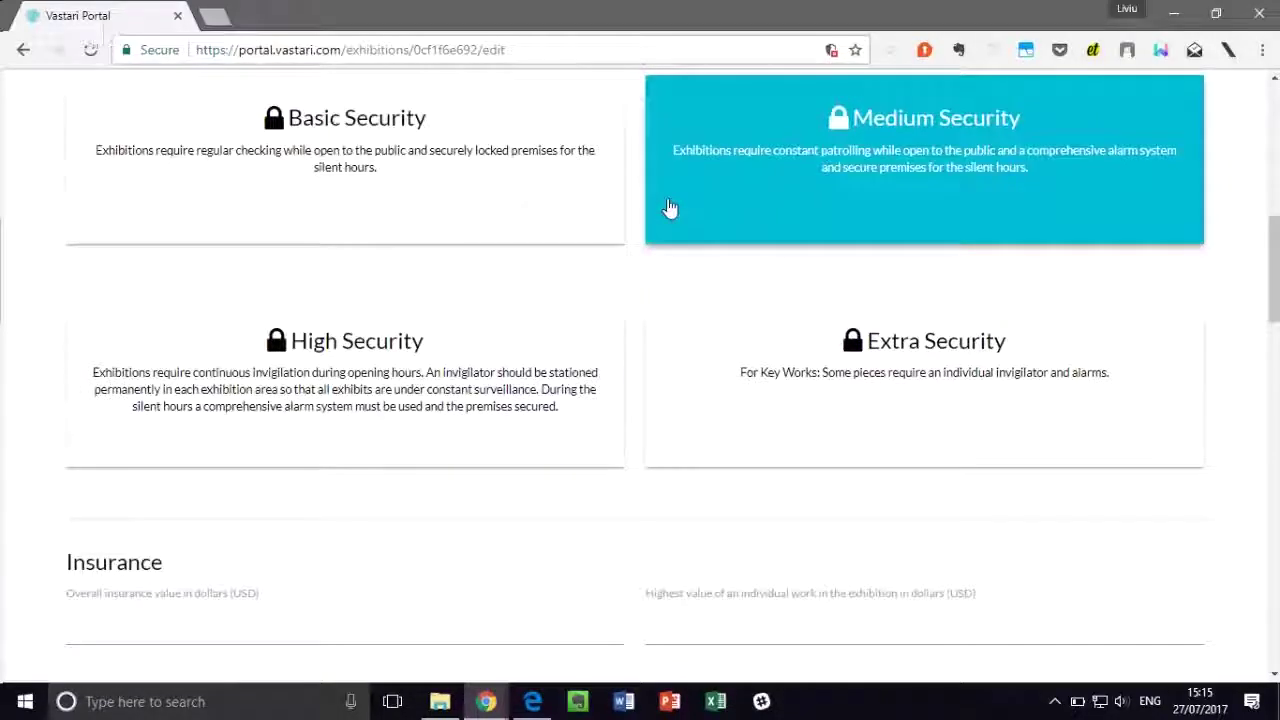
pyautogui.scroll(-4, 669, 209)
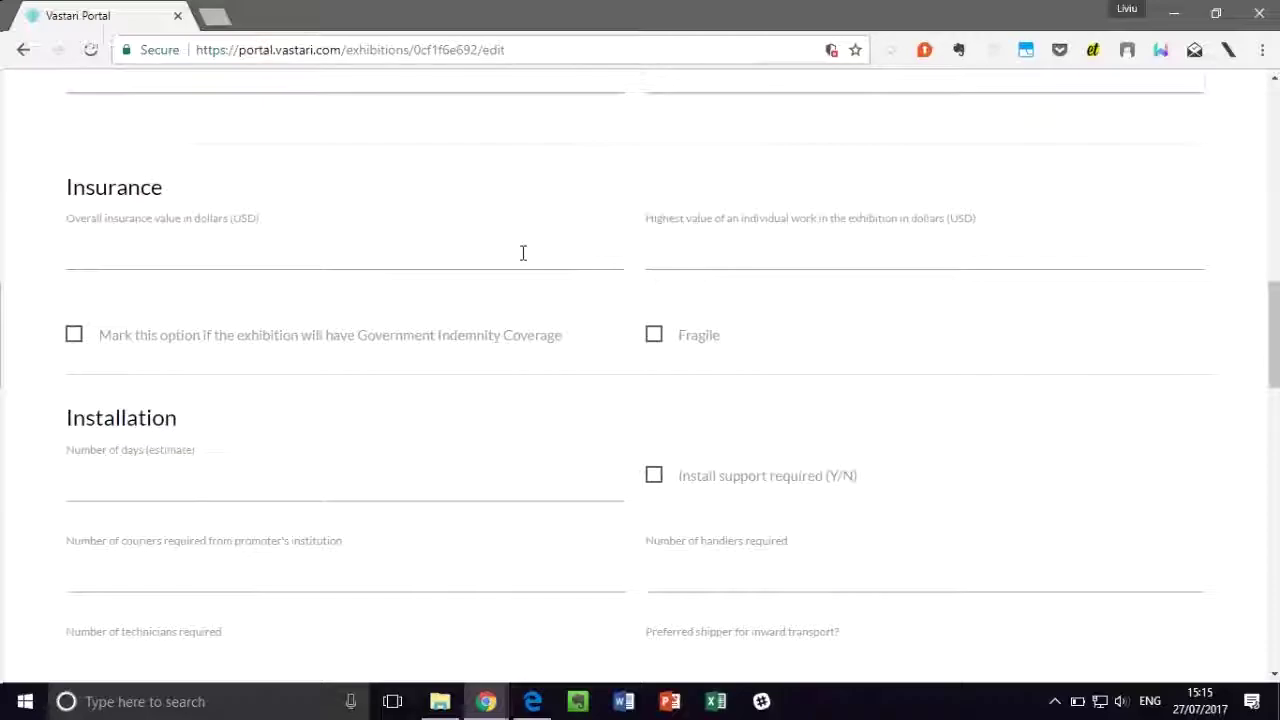
pyautogui.click(648, 343)
# Step: Set the installation estimate to 10 days and make deinstallation the same as installation
pyautogui.scroll(-3, 449, 323)
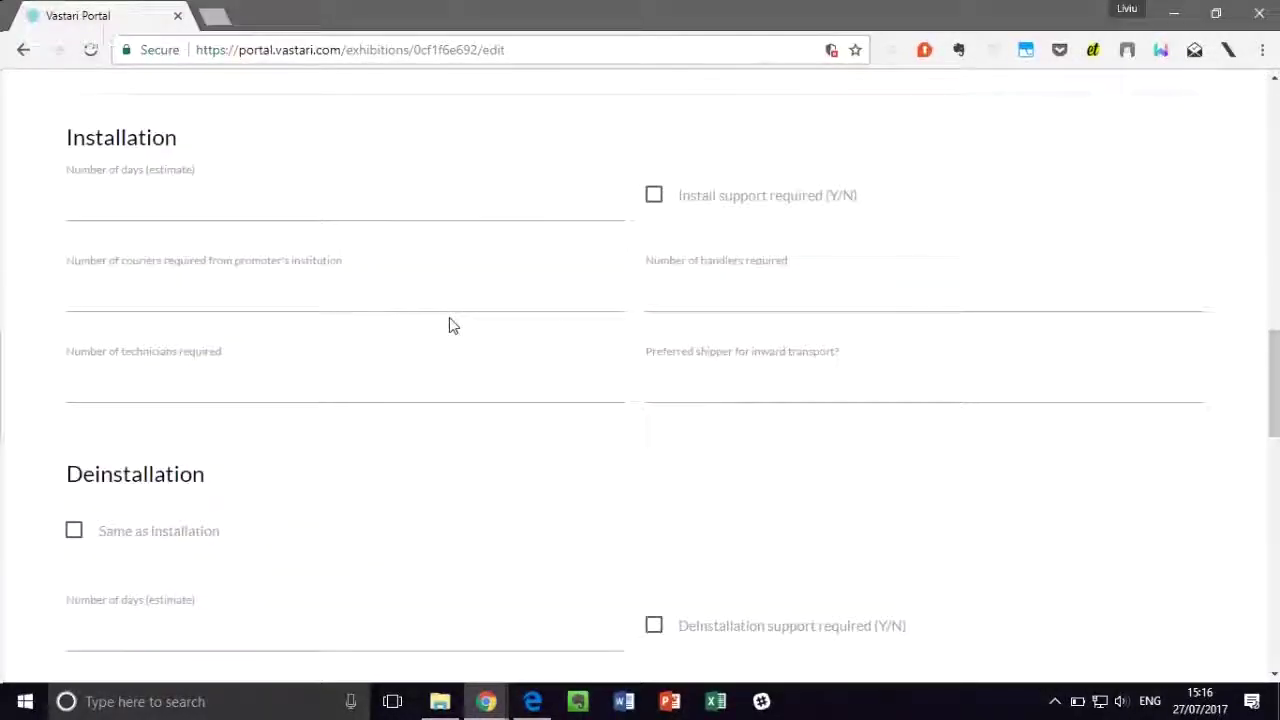
pyautogui.click(242, 196)
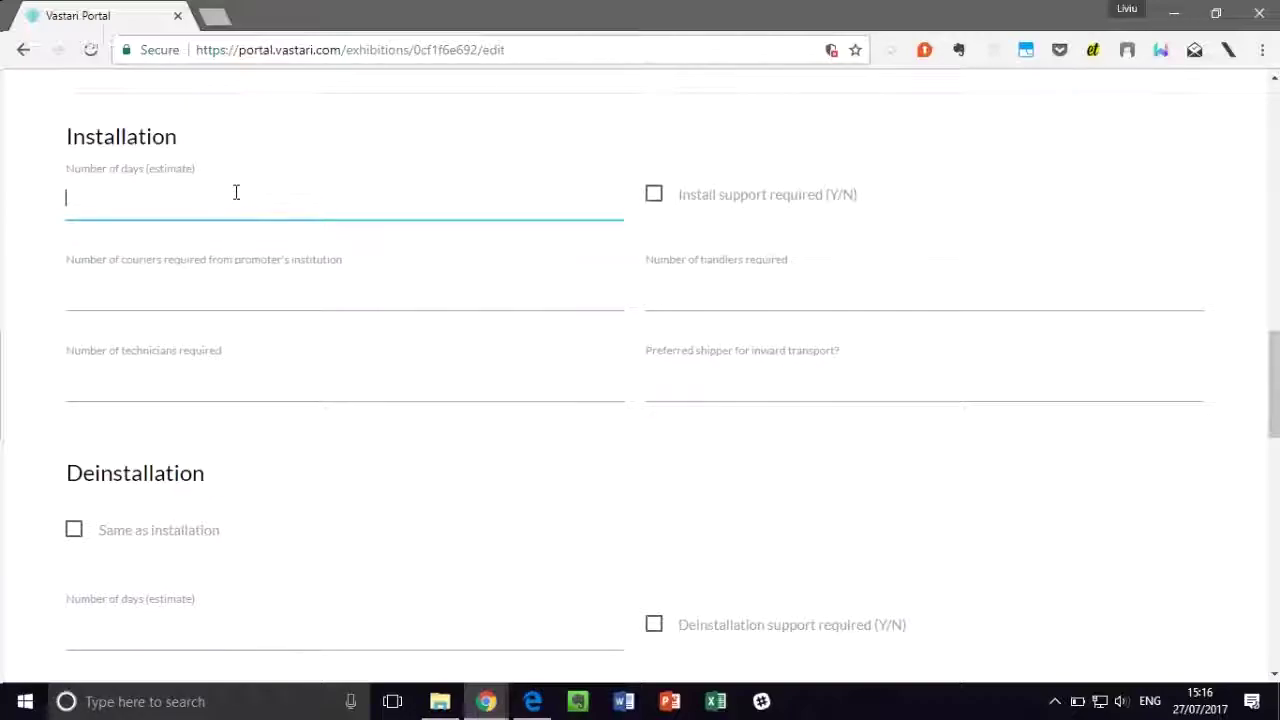
pyautogui.scroll(-2, 214, 363)
pyautogui.click(158, 460)
pyautogui.write('10')
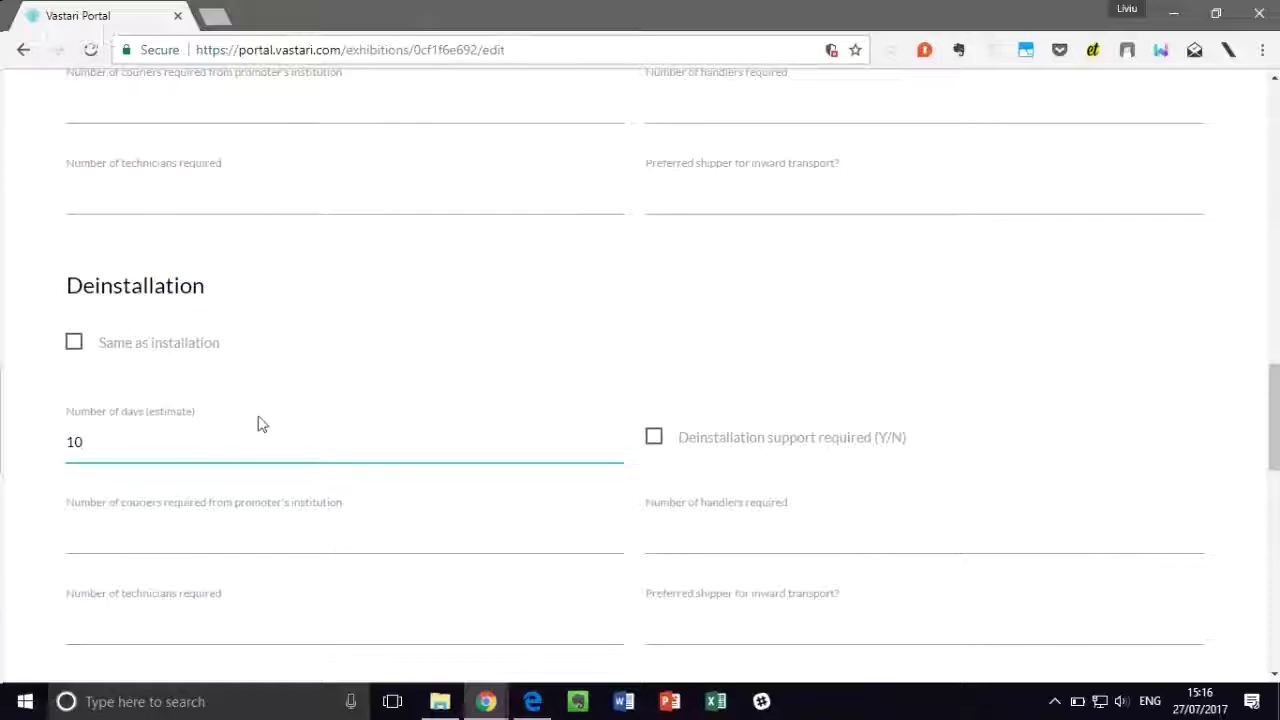
pyautogui.click(161, 345)
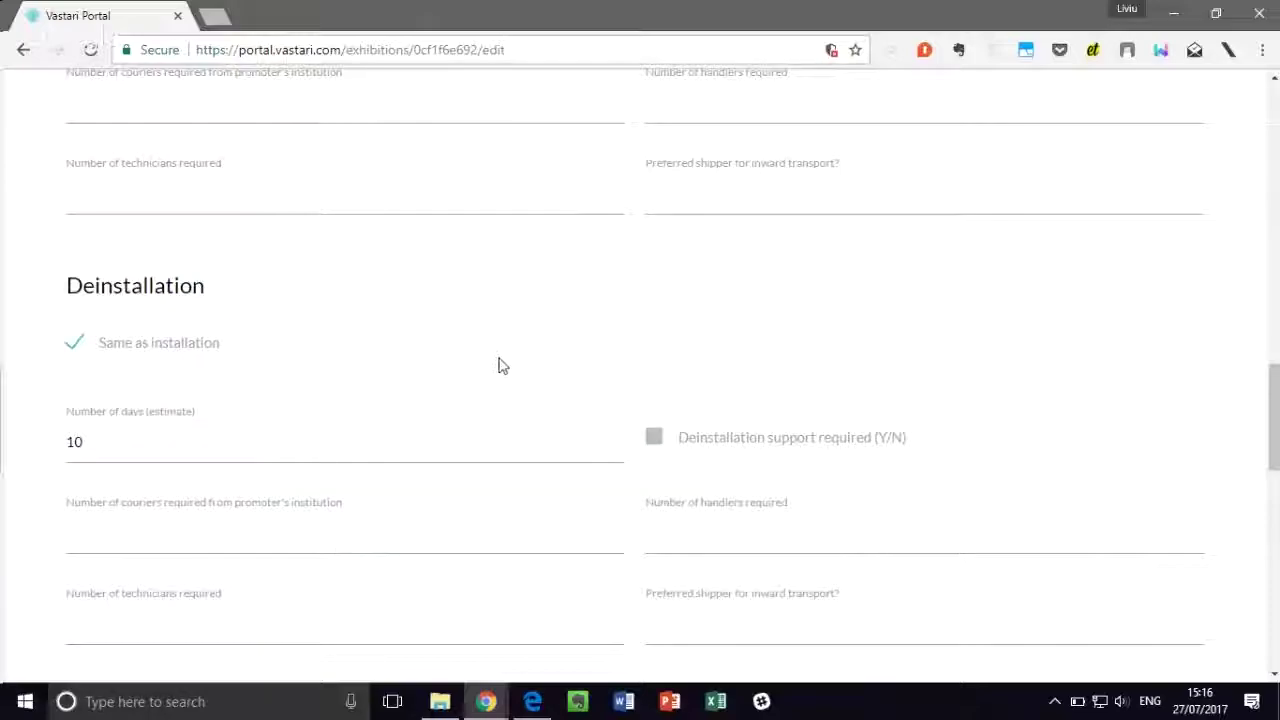
# Step: Mark AV equipment as required and place the cursor in the Equipment notes box
pyautogui.scroll(1, 323, 283)
pyautogui.scroll(-2, 582, 420)
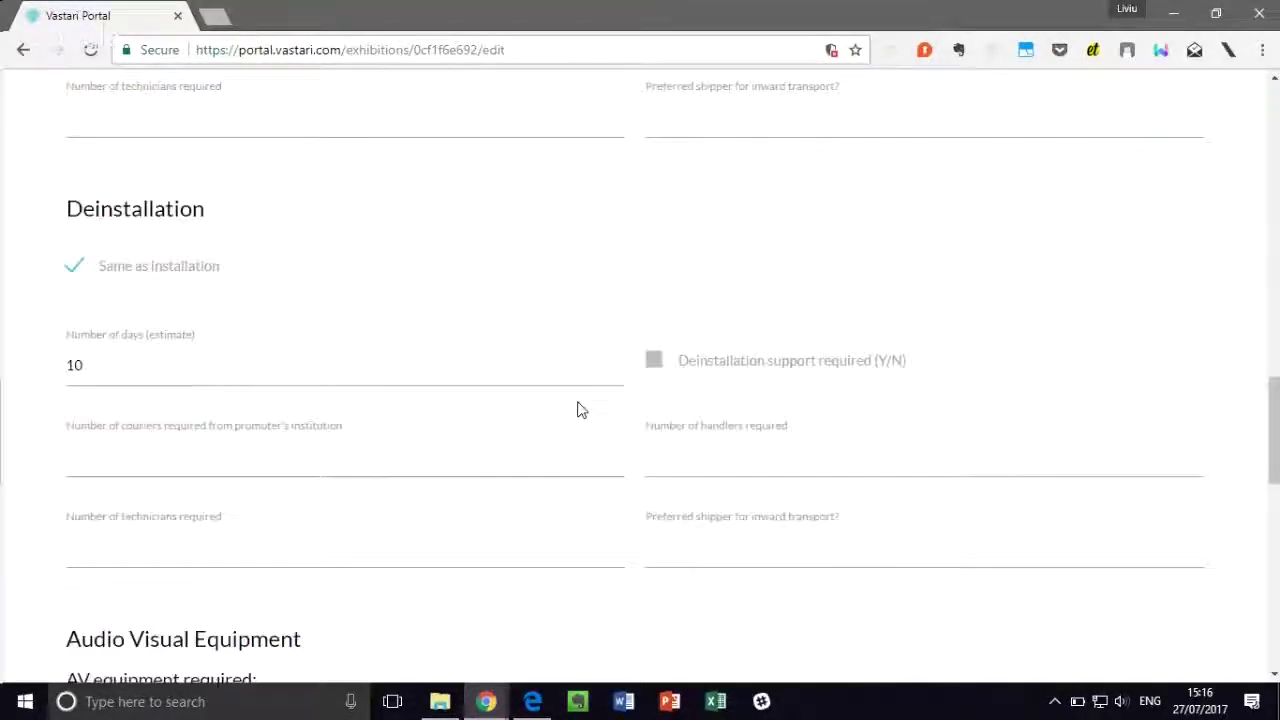
pyautogui.scroll(-3, 578, 410)
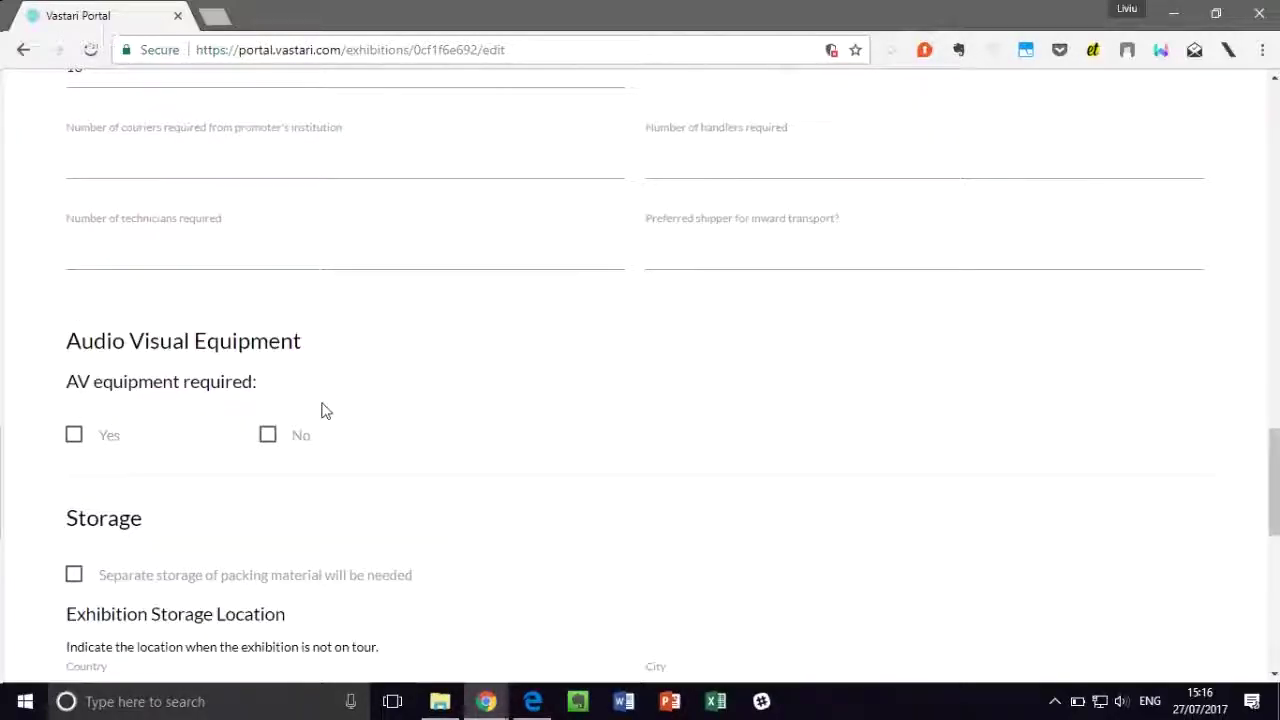
pyautogui.click(74, 437)
pyautogui.scroll(-3, 497, 363)
pyautogui.click(292, 366)
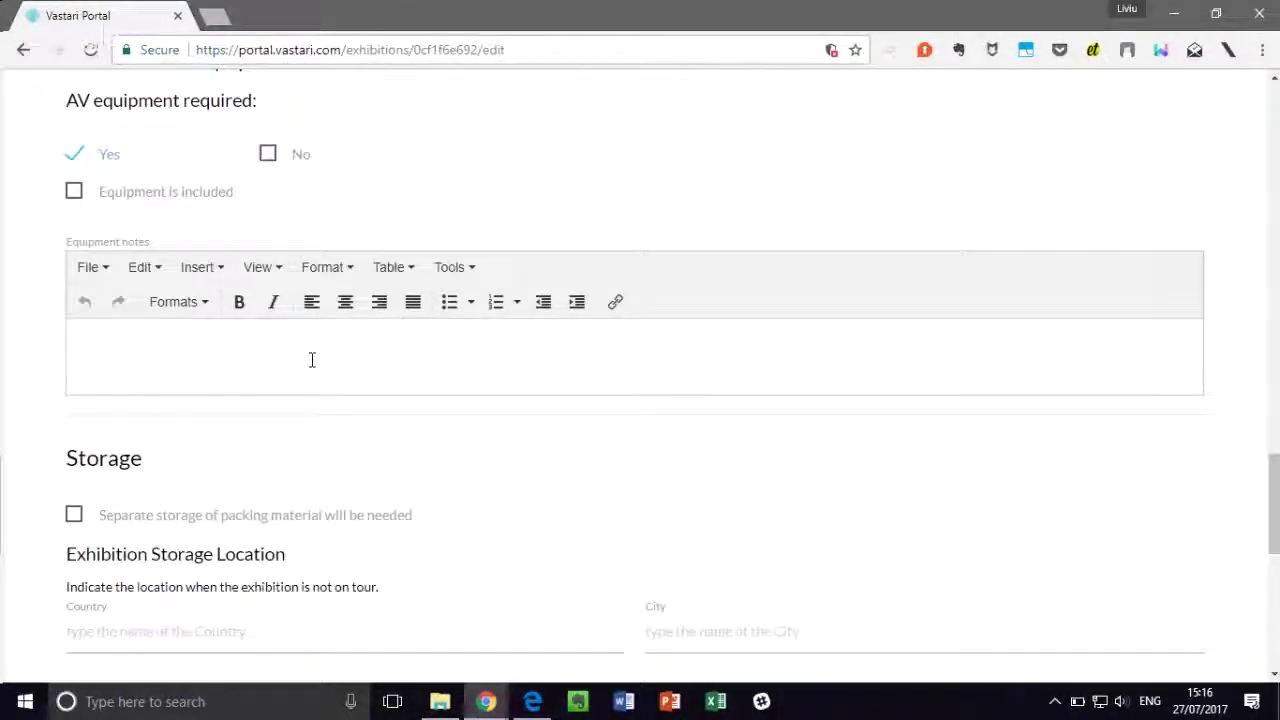
pyautogui.scroll(-1, 311, 360)
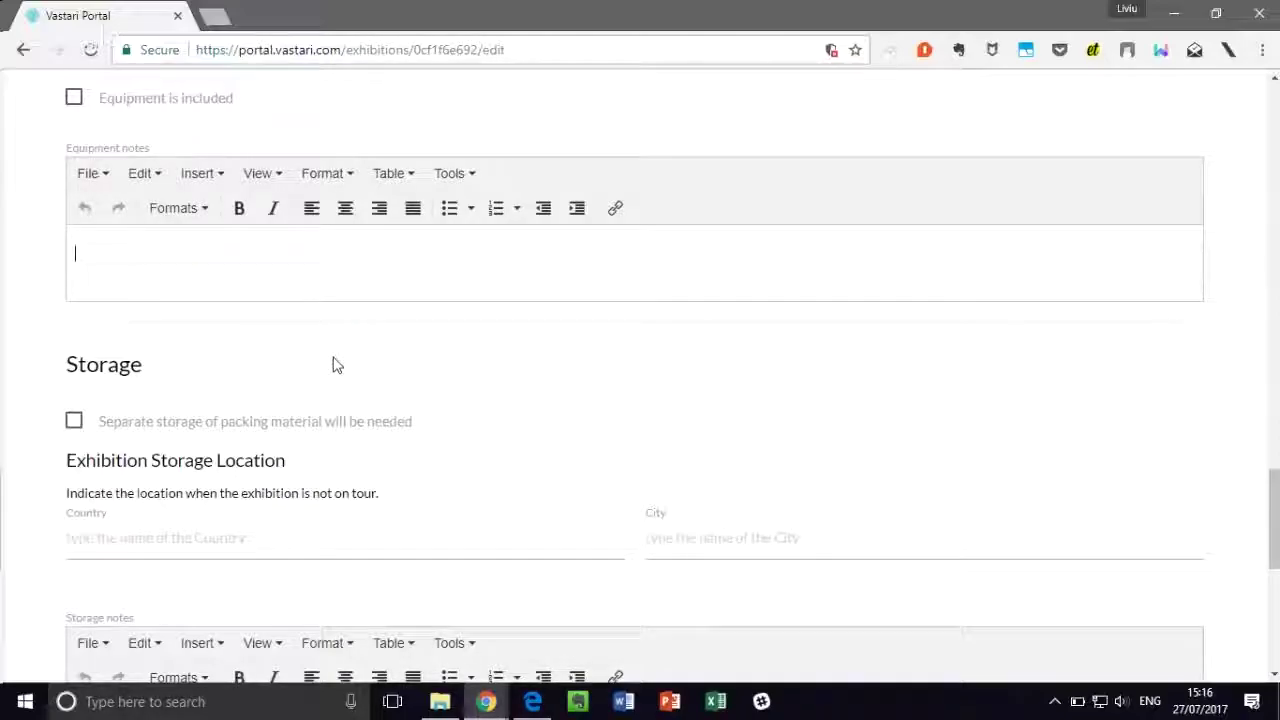
pyautogui.scroll(-1, 336, 365)
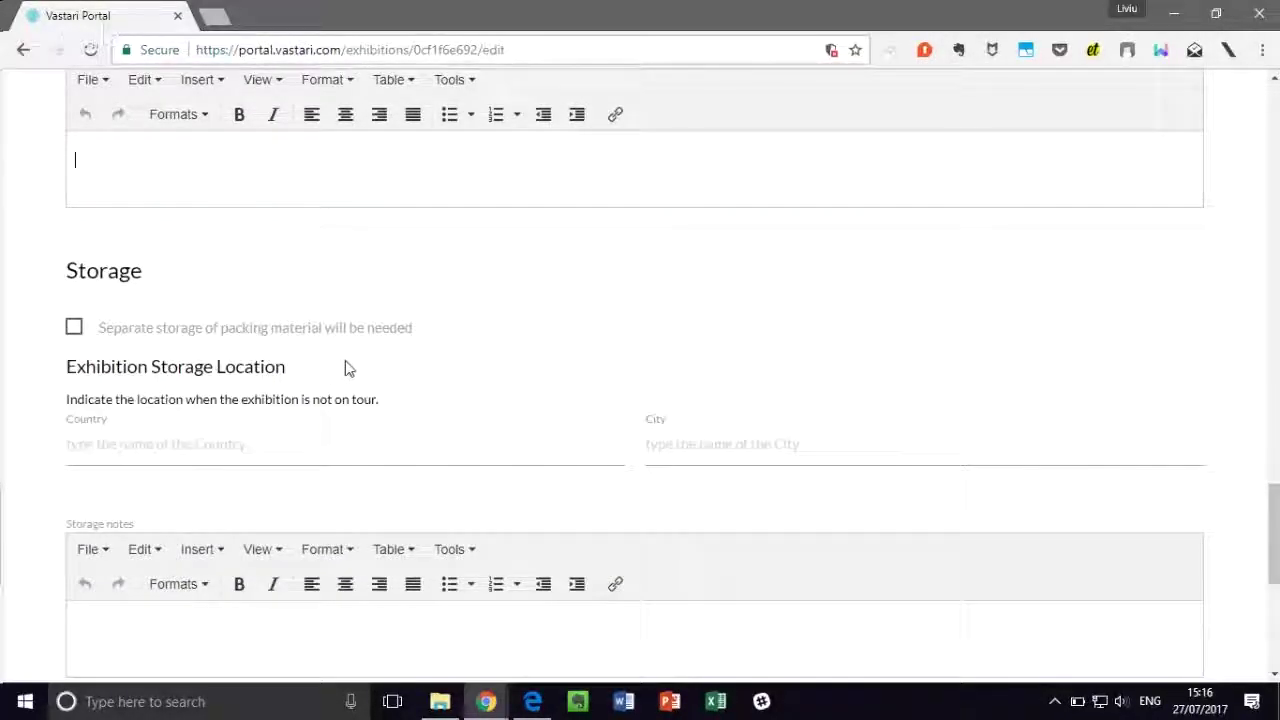
# Step: Set the storage country to United States of America
pyautogui.click(328, 445)
pyautogui.write('U')
pyautogui.press('BackSpace')
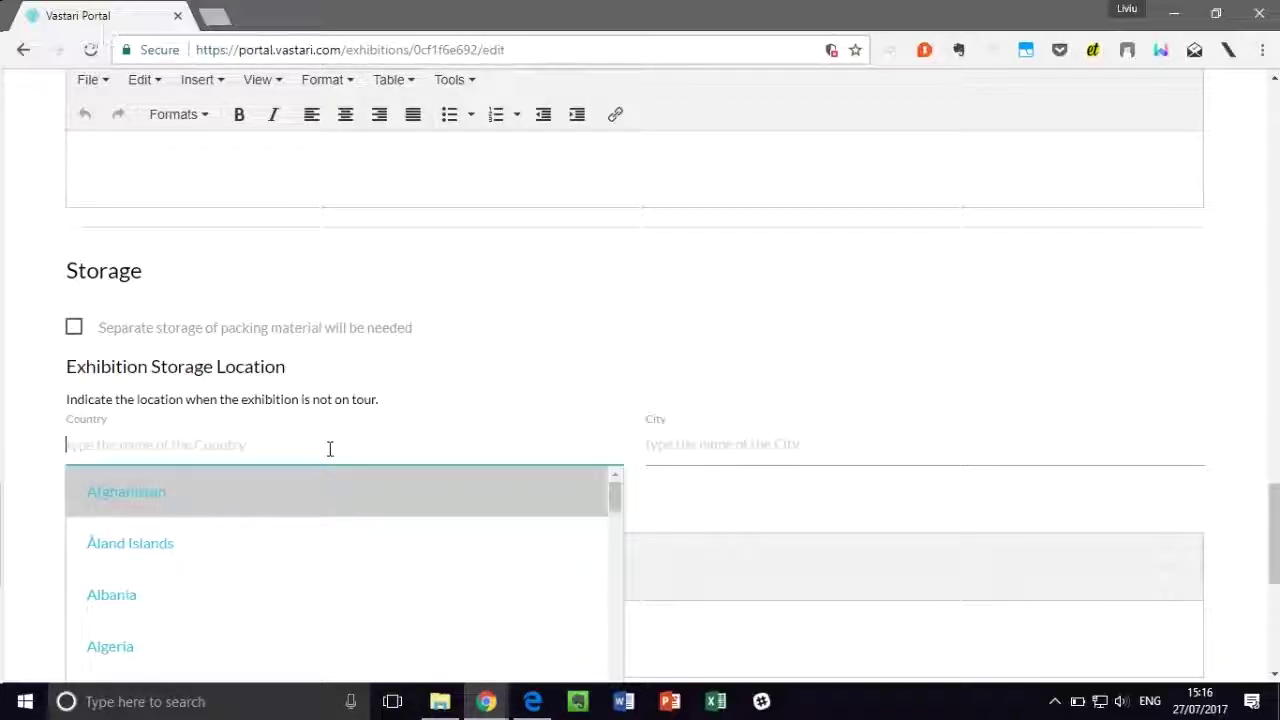
pyautogui.write('Unite')
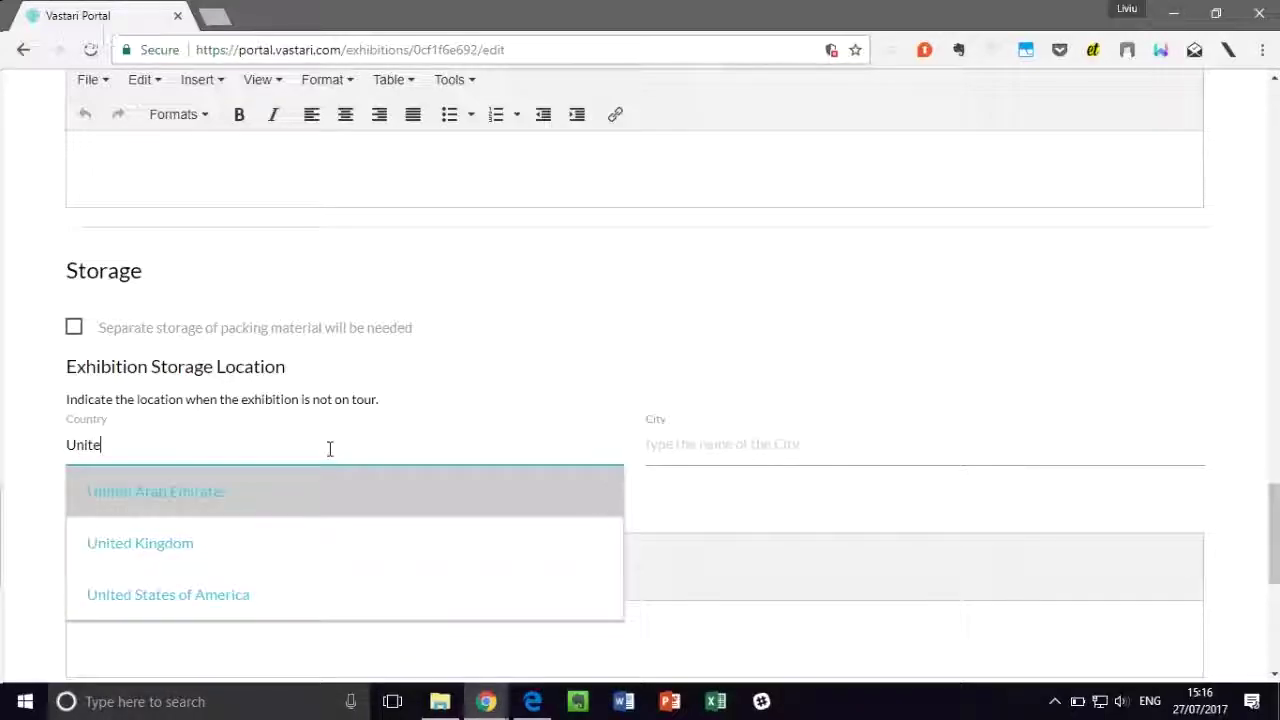
pyautogui.click(414, 614)
# Step: Enter Orlando as the storage city and save the logistics information
pyautogui.click(680, 448)
pyautogui.write('o')
pyautogui.doubleClick(682, 443)
pyautogui.press('BackSpace')
pyautogui.write('Orlando')
pyautogui.click(571, 337)
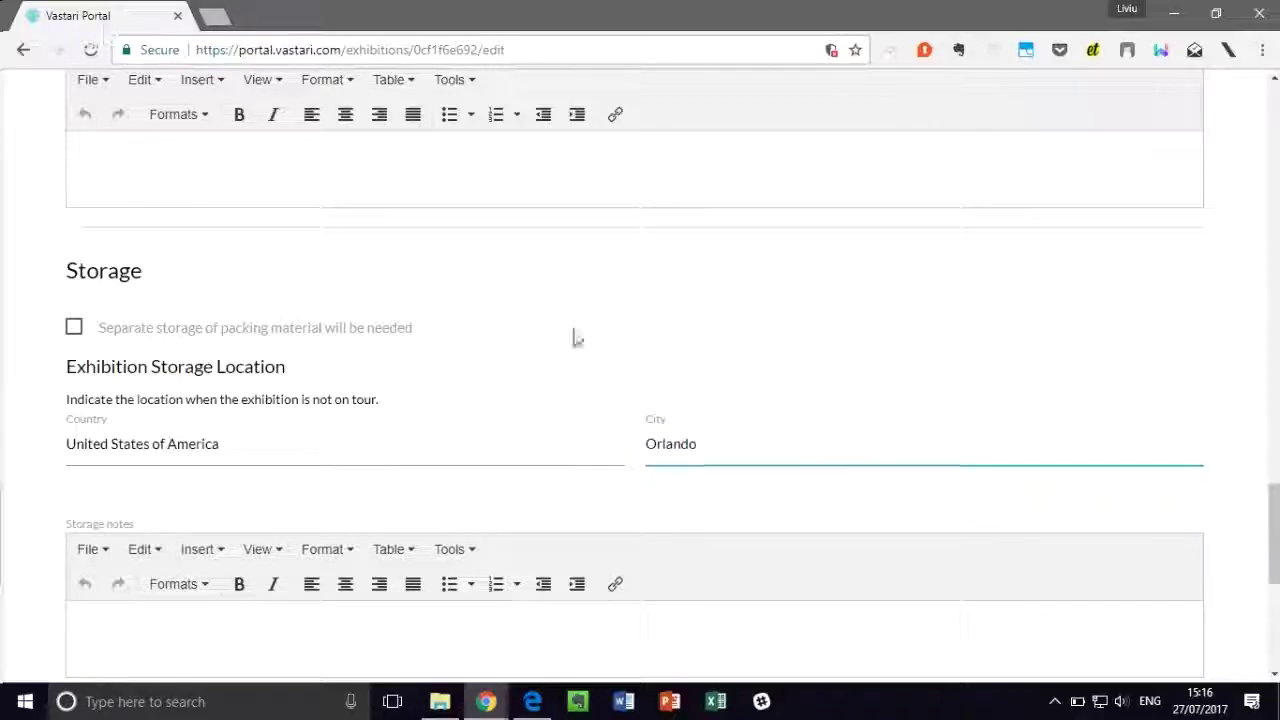
pyautogui.scroll(-2, 578, 331)
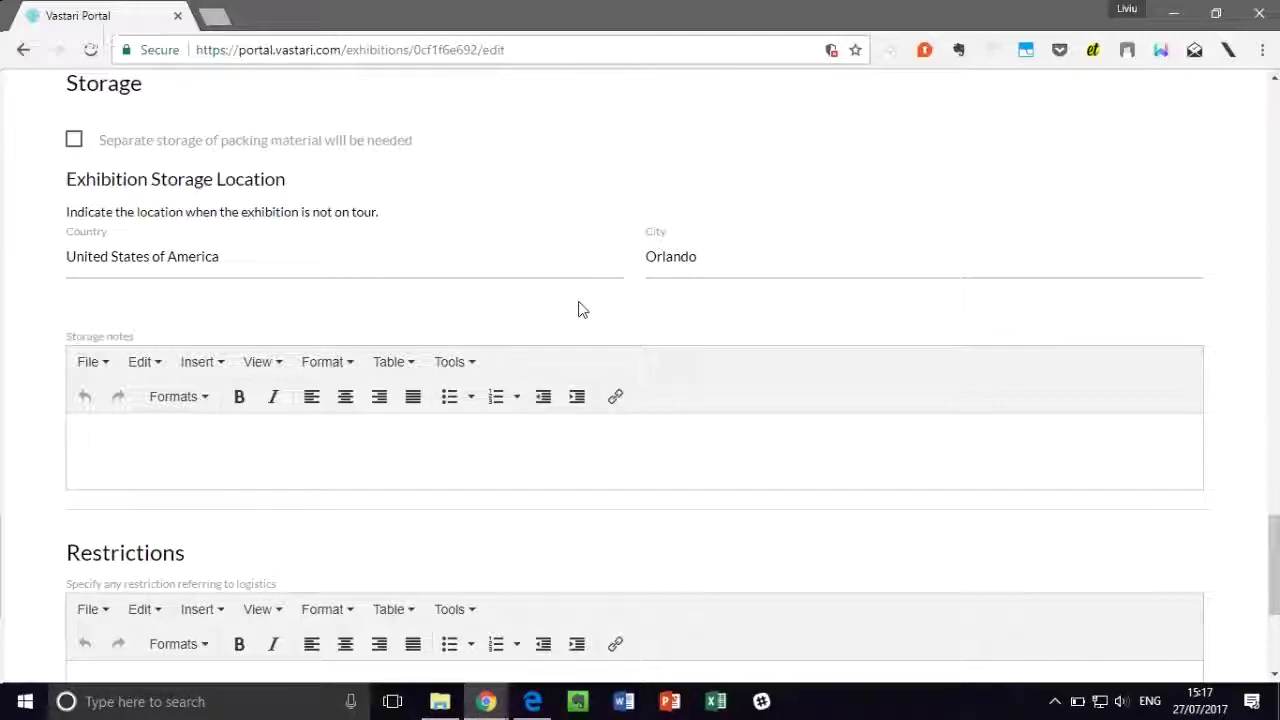
pyautogui.scroll(-4, 578, 309)
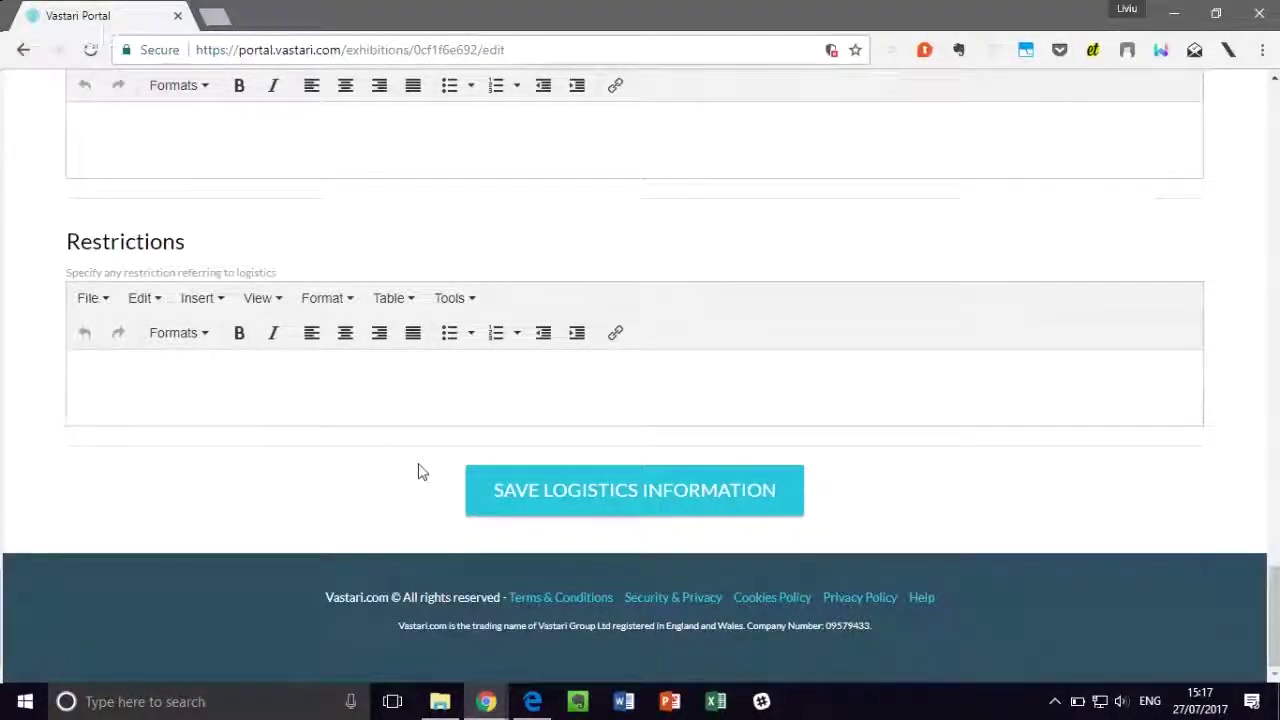
pyautogui.click(566, 490)
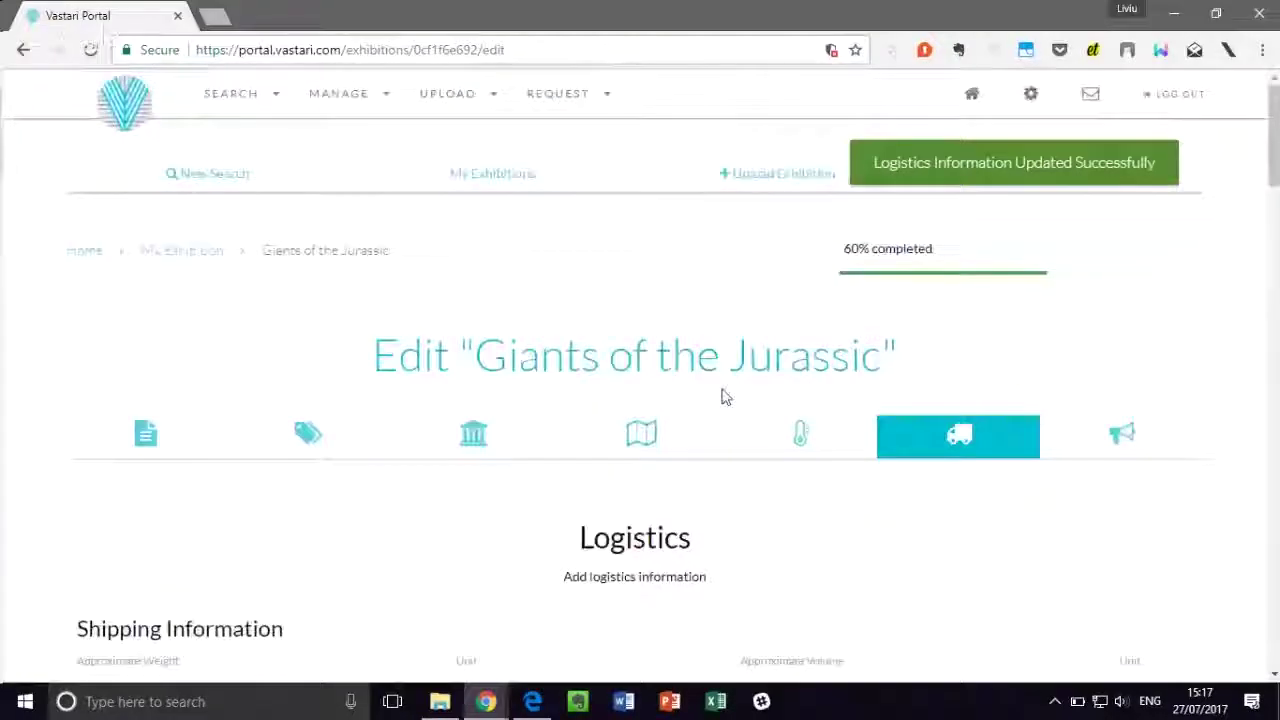
# Step: In the Marketing section, request press kits and digital marketing materials as templates
pyautogui.click(1106, 440)
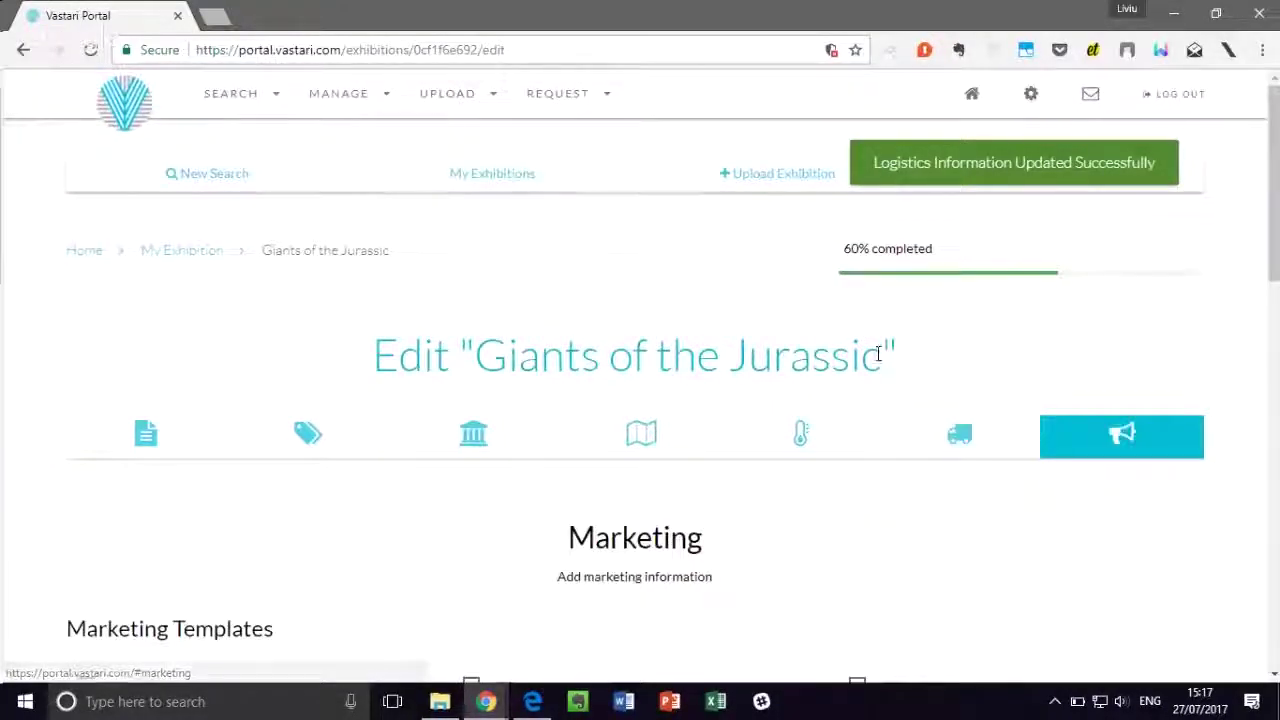
pyautogui.scroll(-4, 863, 343)
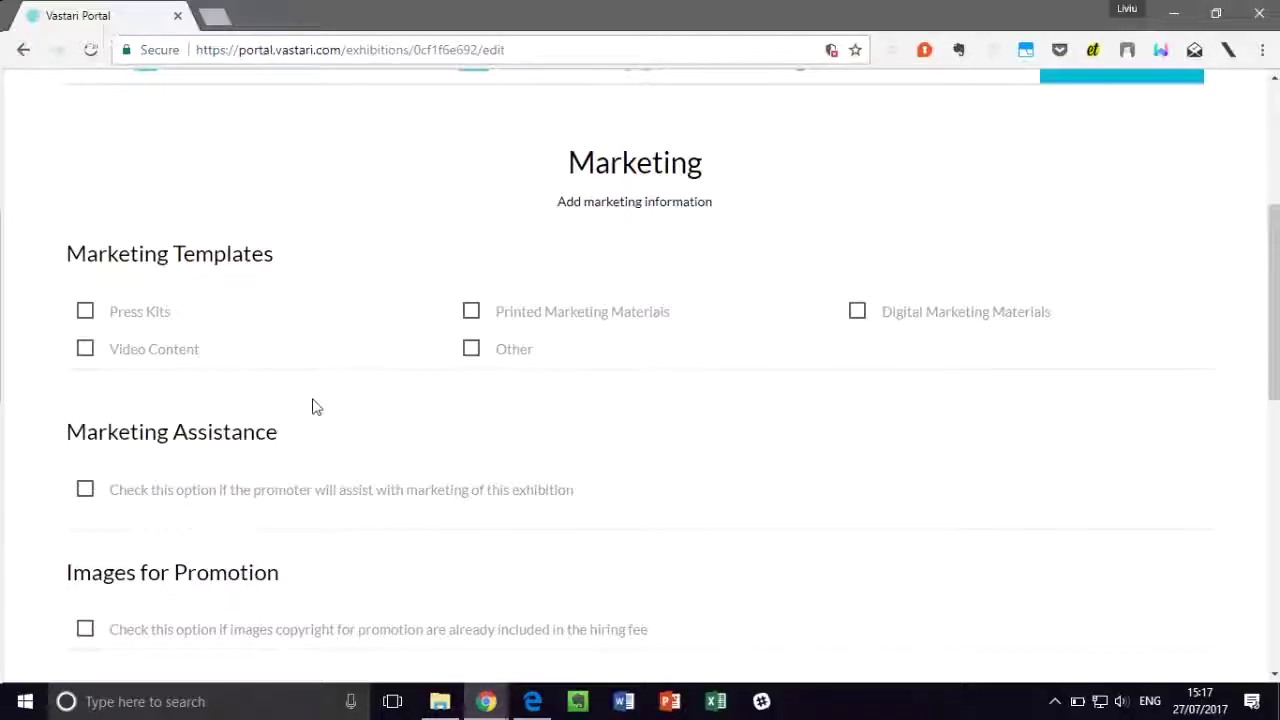
pyautogui.click(148, 319)
pyautogui.click(862, 318)
pyautogui.scroll(-2, 783, 436)
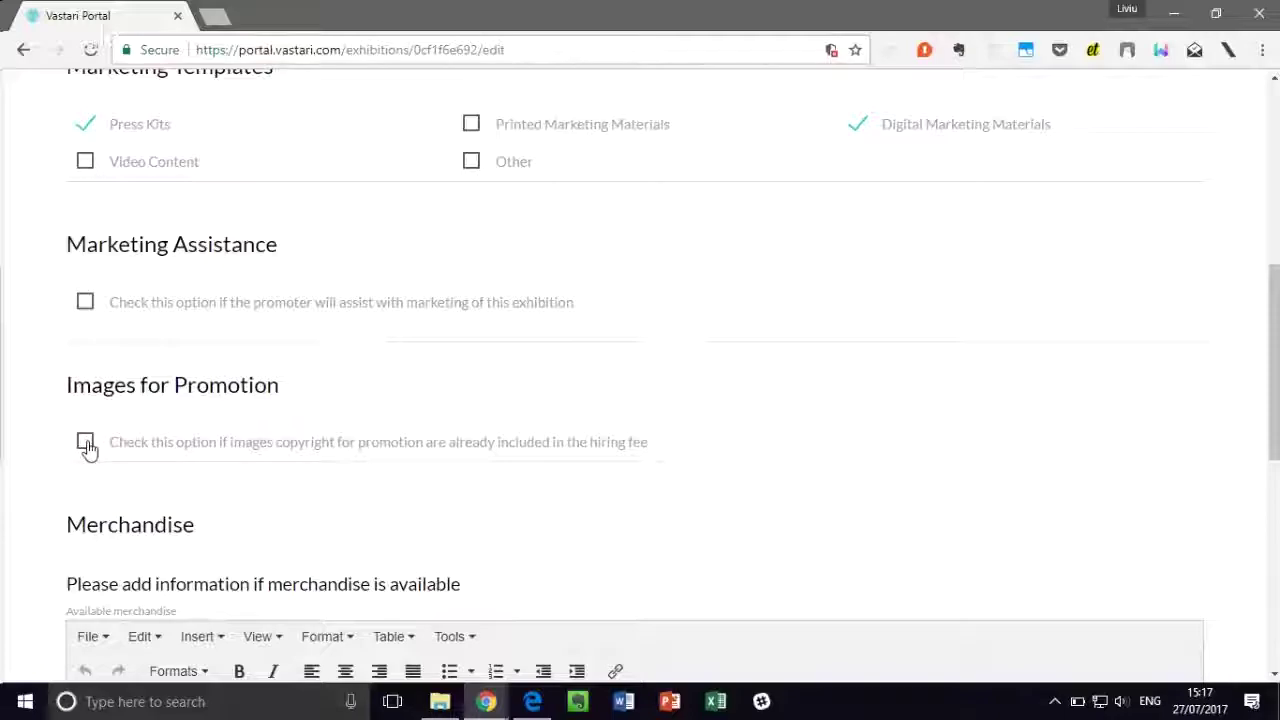
# Step: Mark image copyright as included in the hiring fee and save the marketing information
pyautogui.click(86, 443)
pyautogui.scroll(-4, 712, 360)
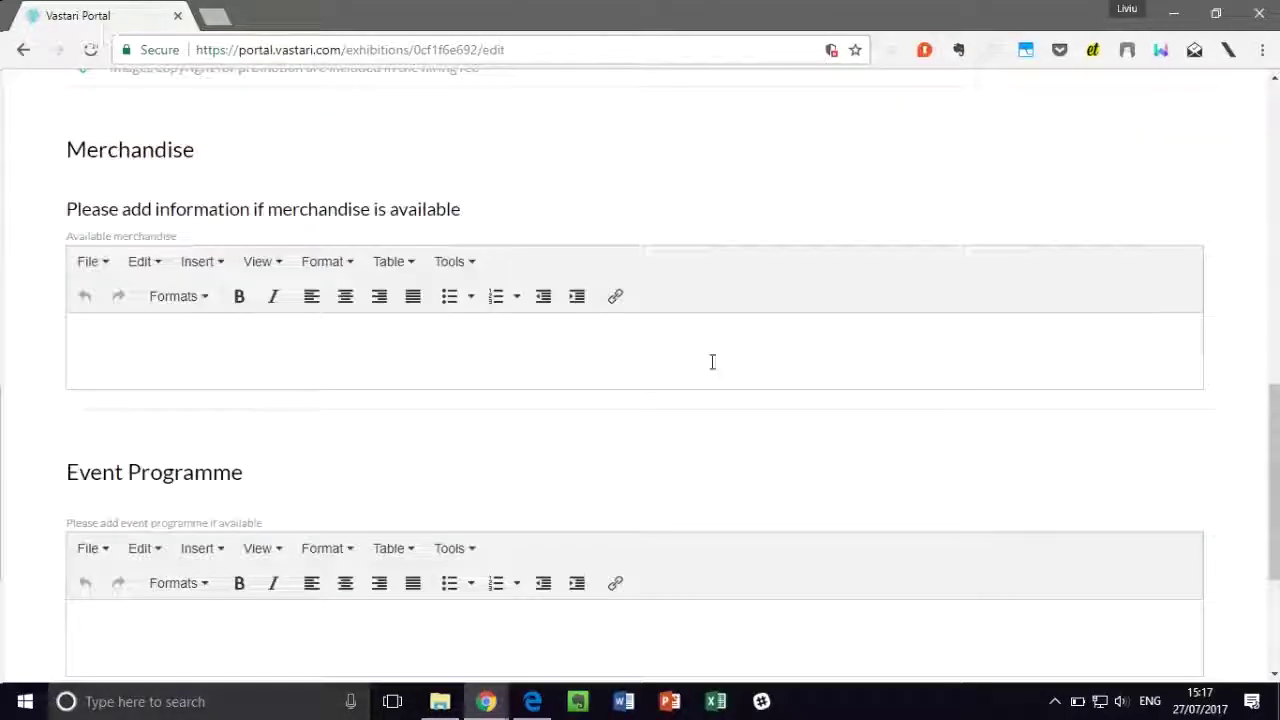
pyautogui.scroll(-2, 712, 360)
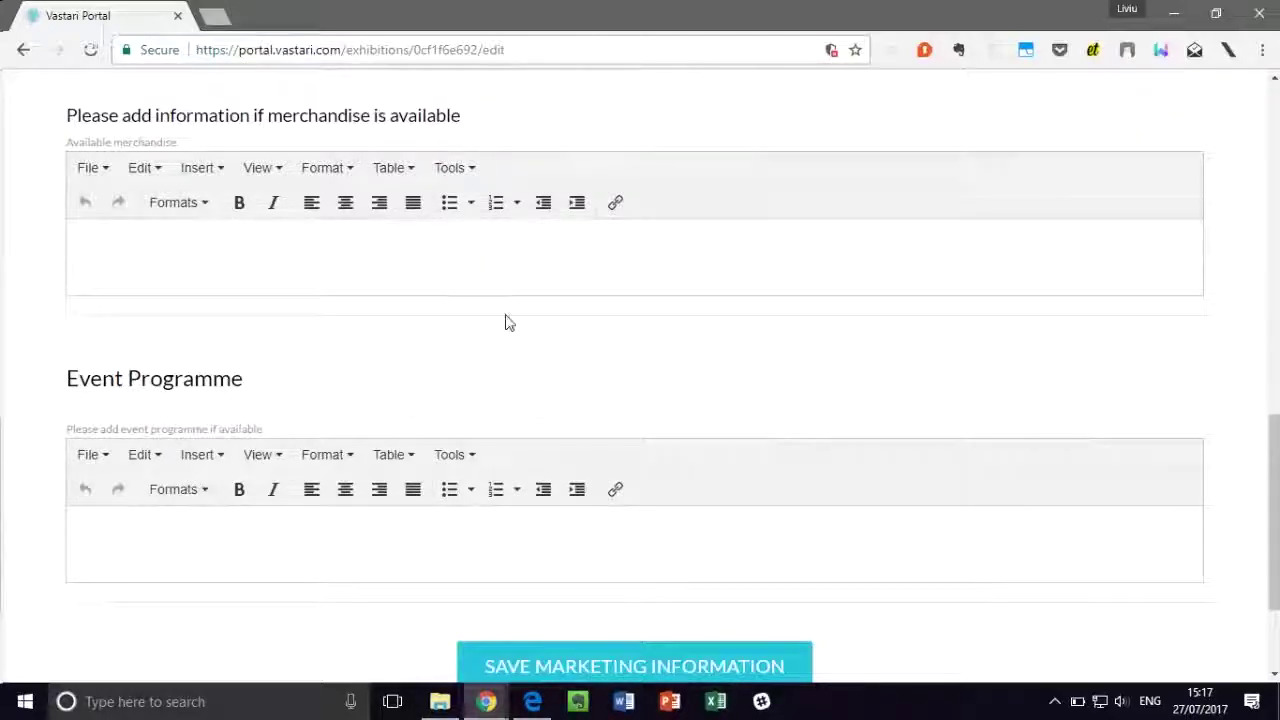
pyautogui.scroll(-1, 506, 320)
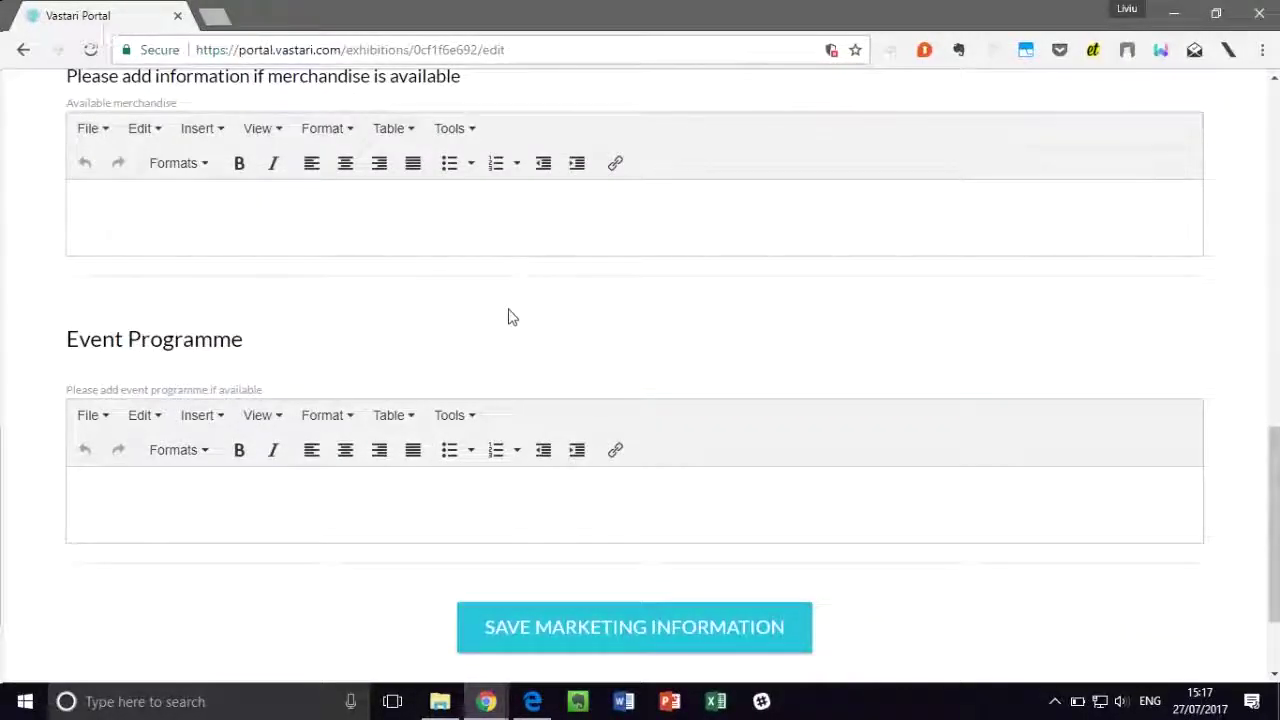
pyautogui.scroll(-1, 508, 317)
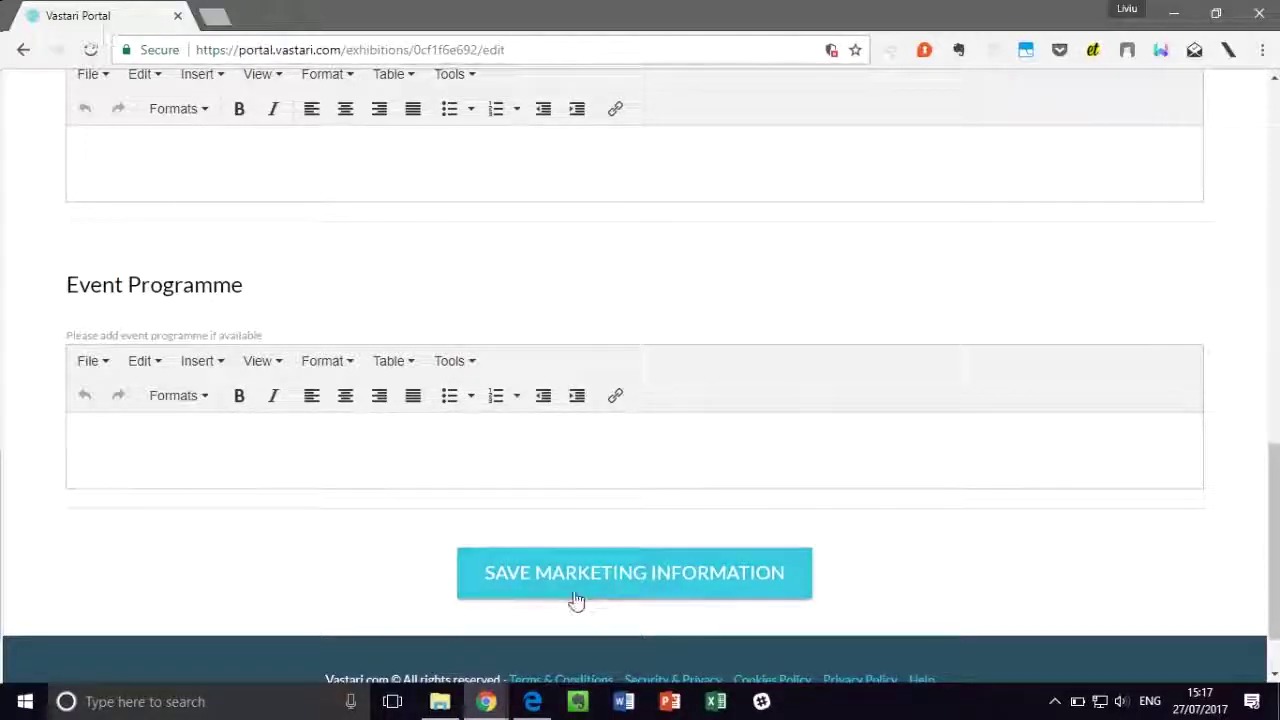
pyautogui.click(686, 586)
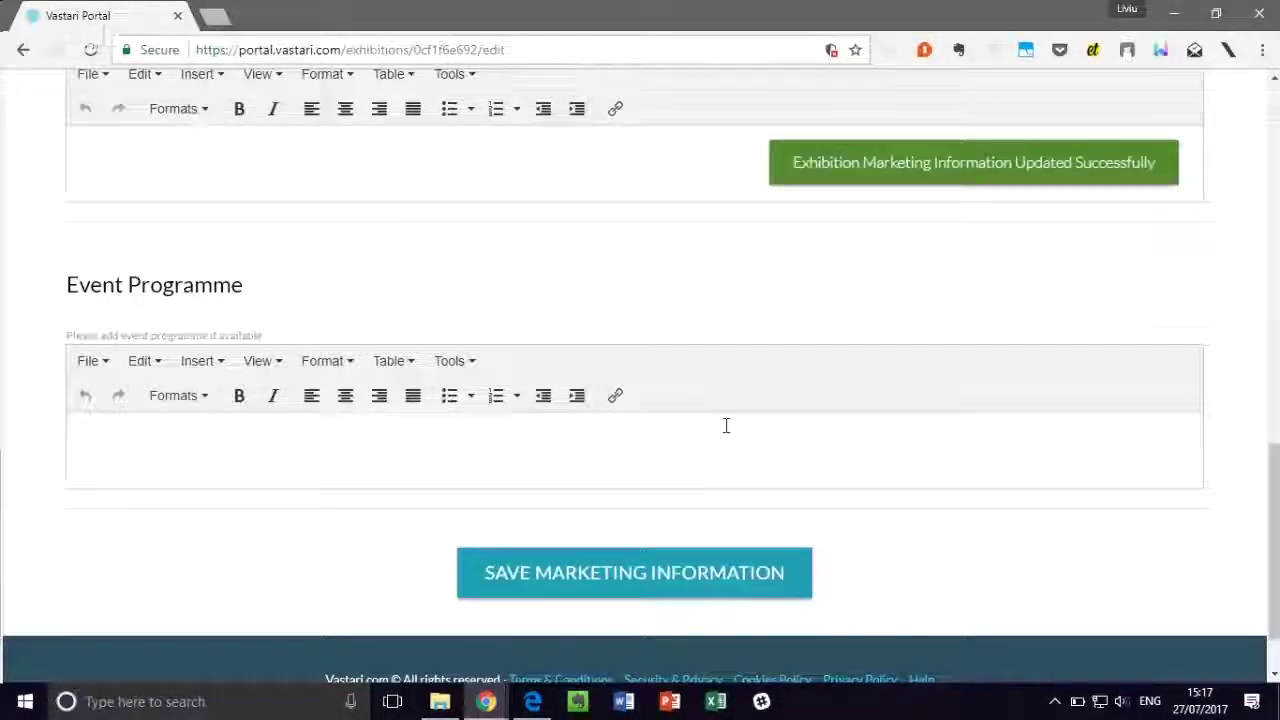
pyautogui.scroll(5, 726, 423)
pyautogui.scroll(5, 726, 433)
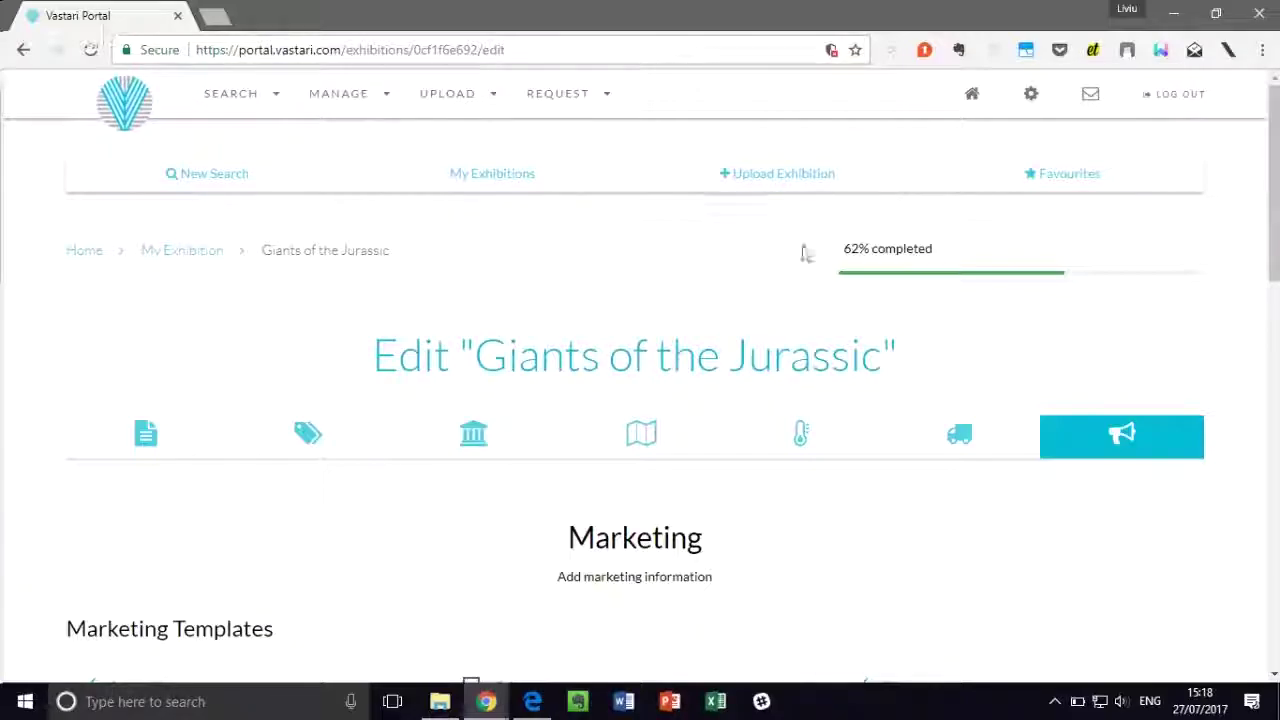
pyautogui.moveTo(855, 278)
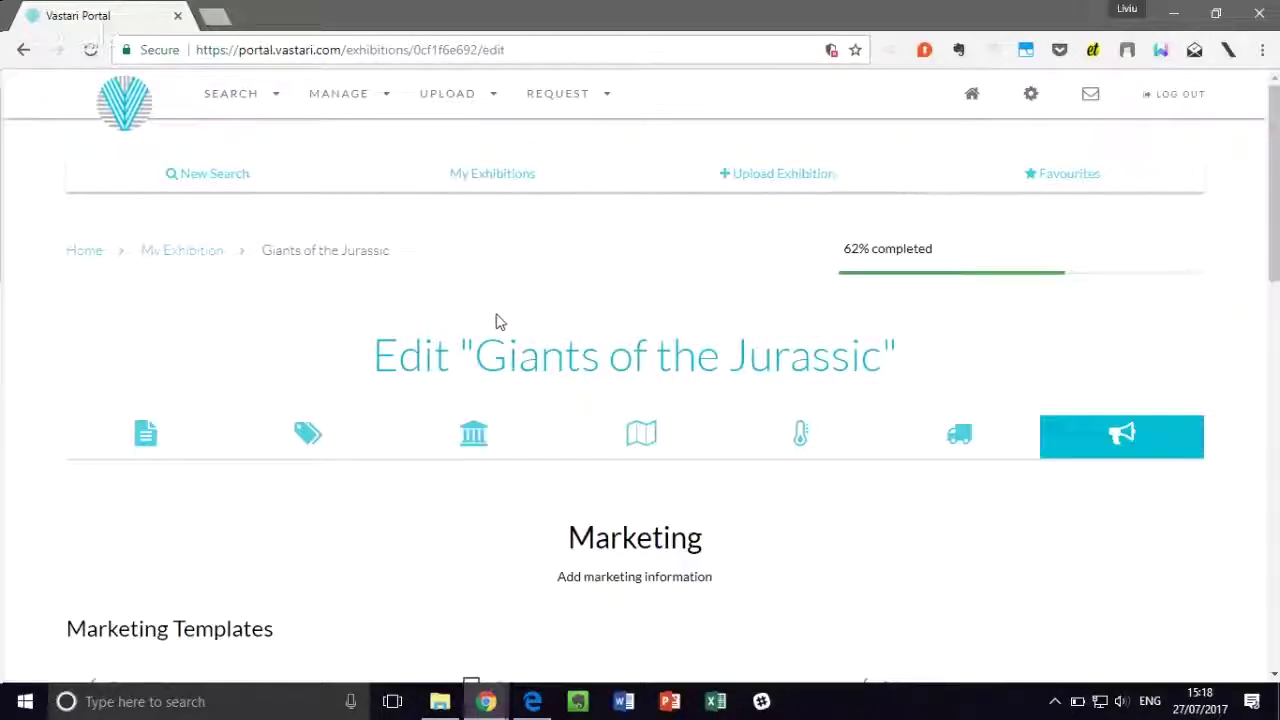
# Step: In General Information, set the status to Published and save
pyautogui.click(155, 437)
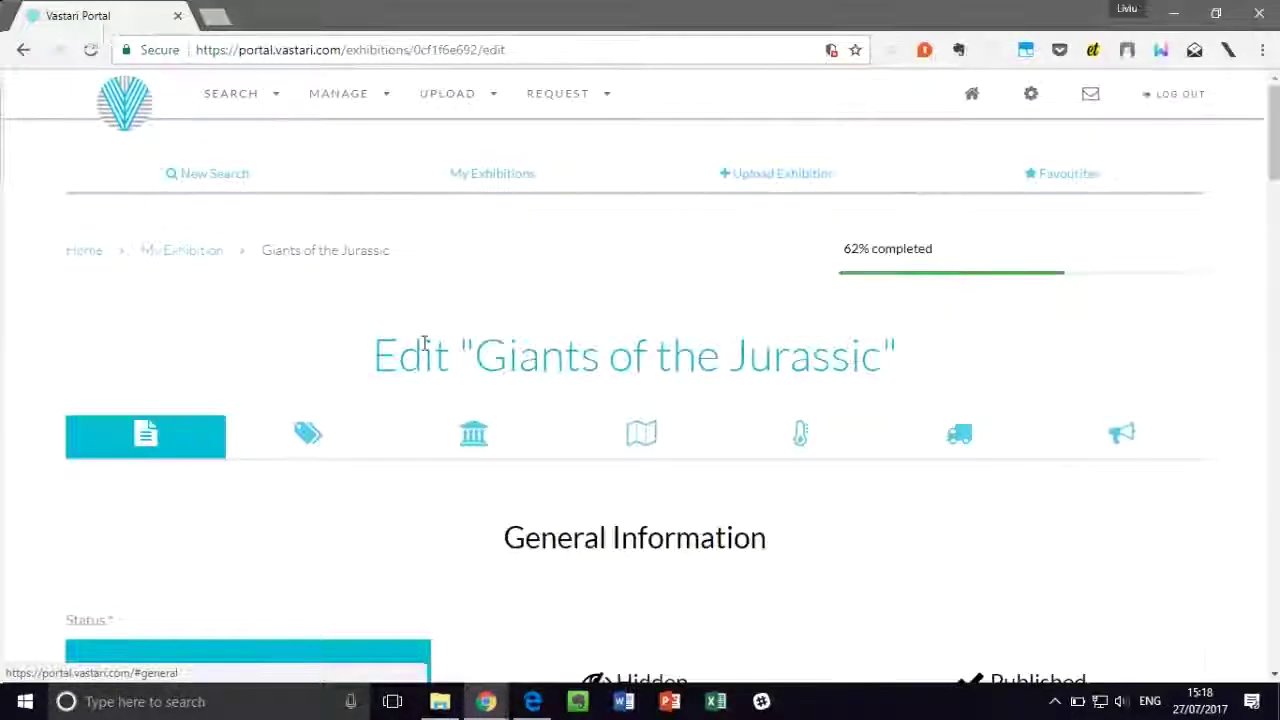
pyautogui.scroll(-2, 435, 320)
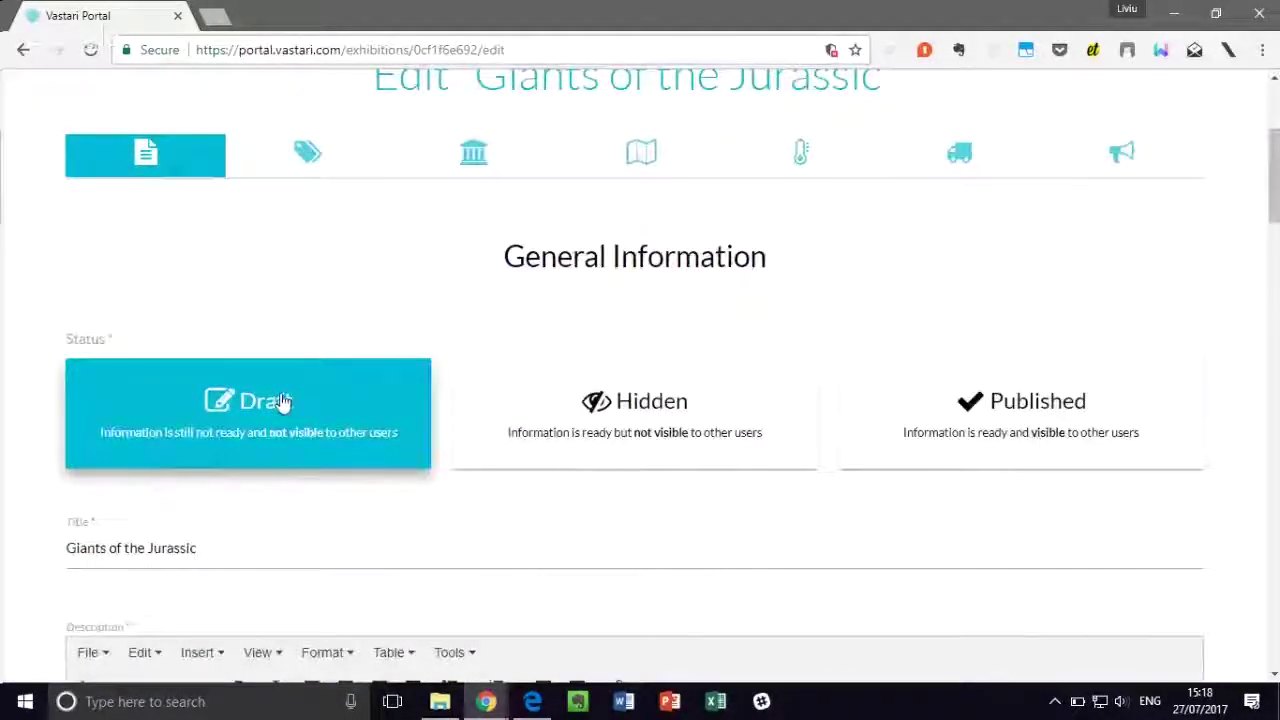
pyautogui.click(962, 405)
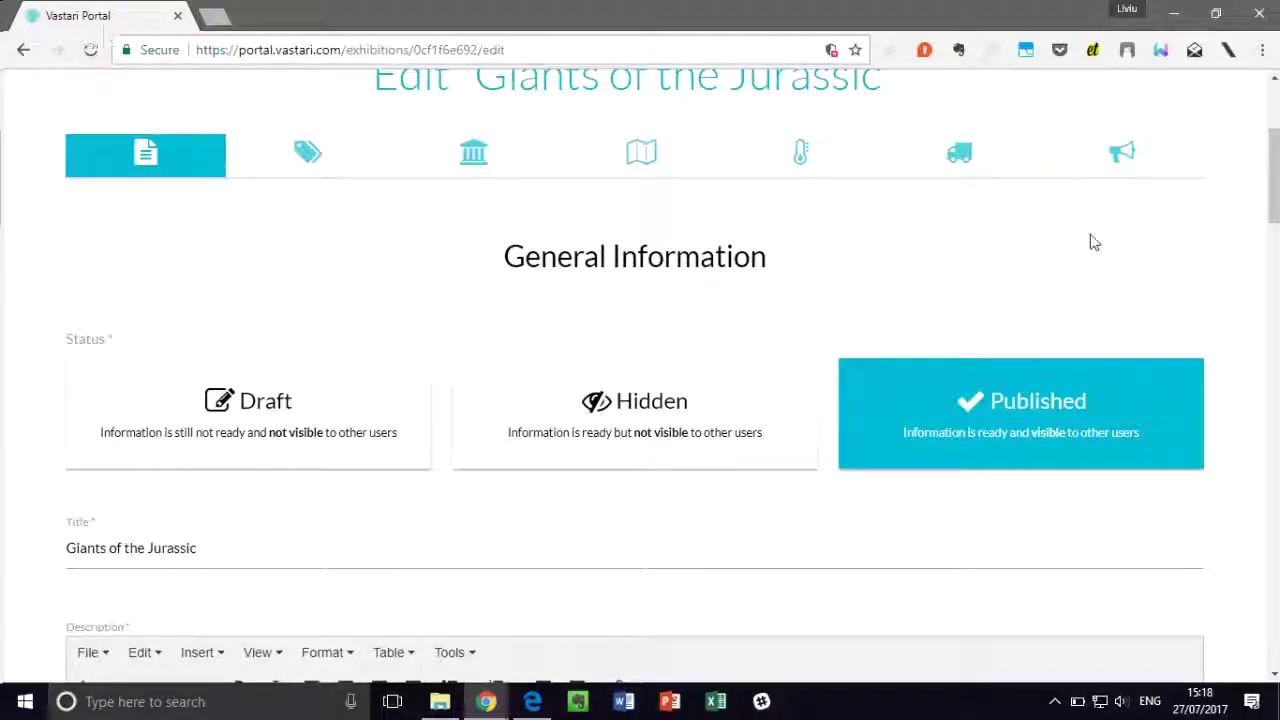
pyautogui.scroll(-20, 733, 508)
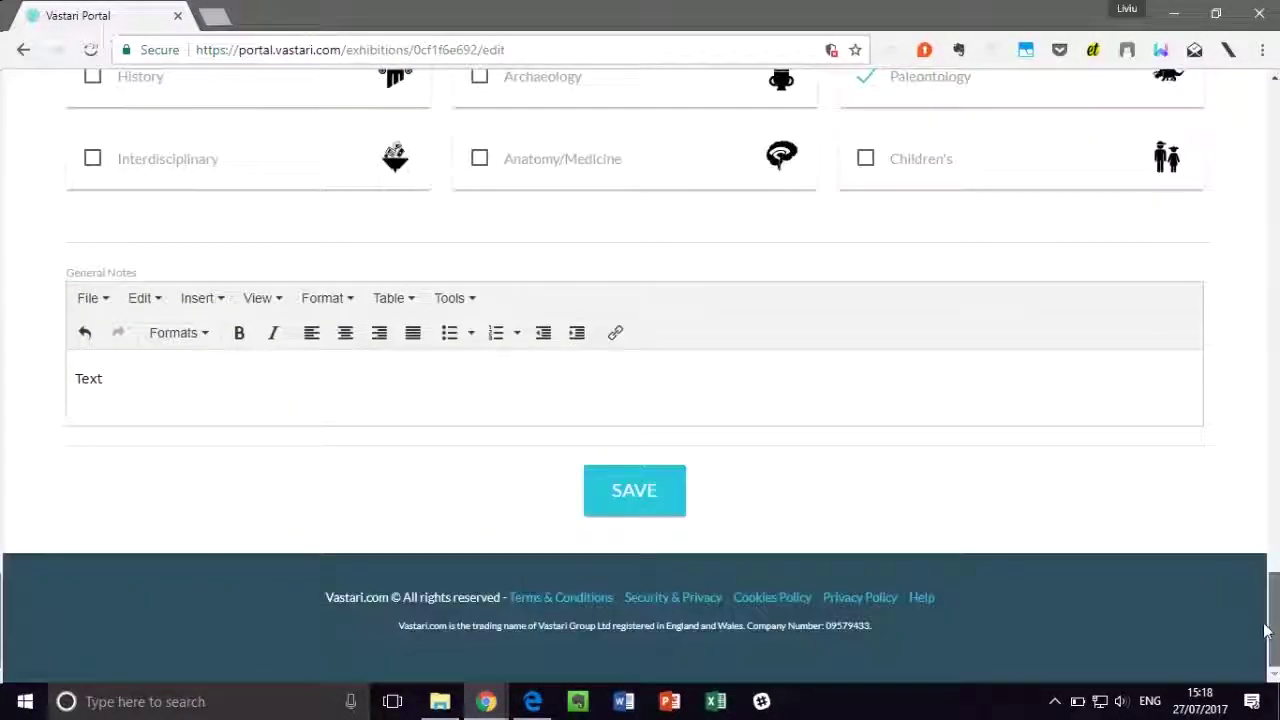
pyautogui.click(658, 492)
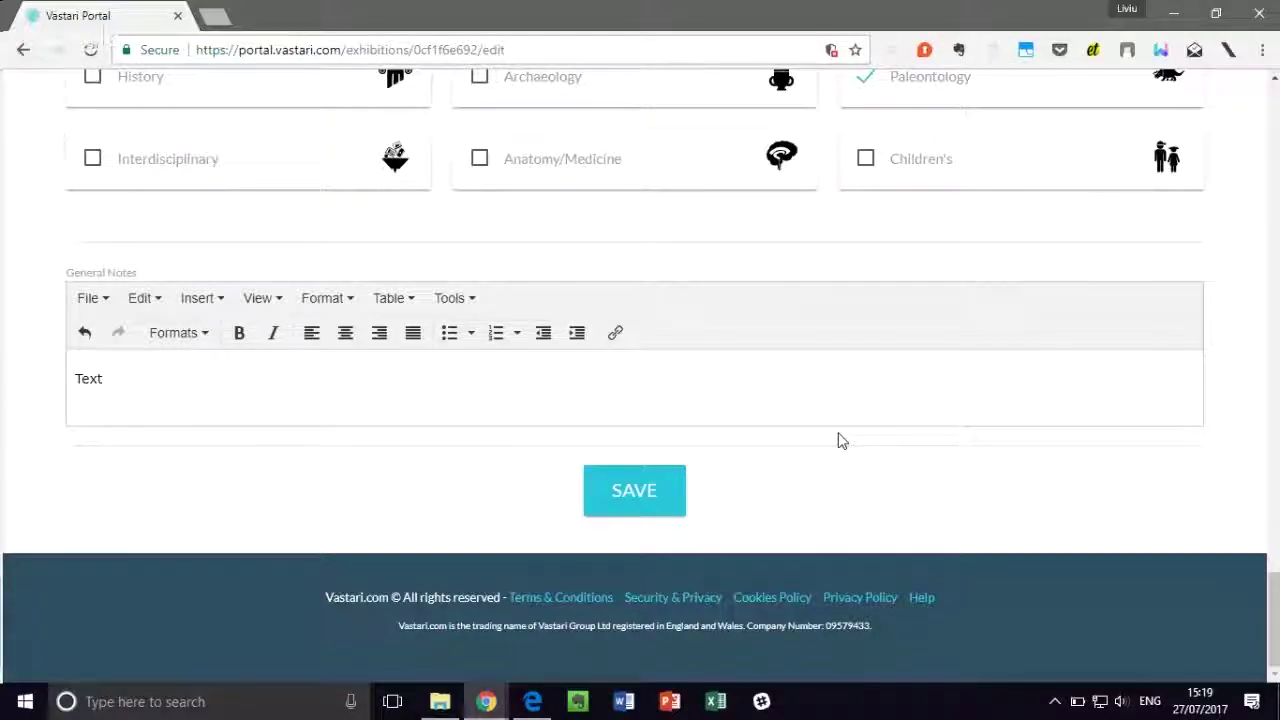
# Step: Change the status to Hidden and save, then go to the portal home page
pyautogui.moveTo(1274, 588); pyautogui.dragTo(1276, 125)
pyautogui.scroll(-1, 906, 351)
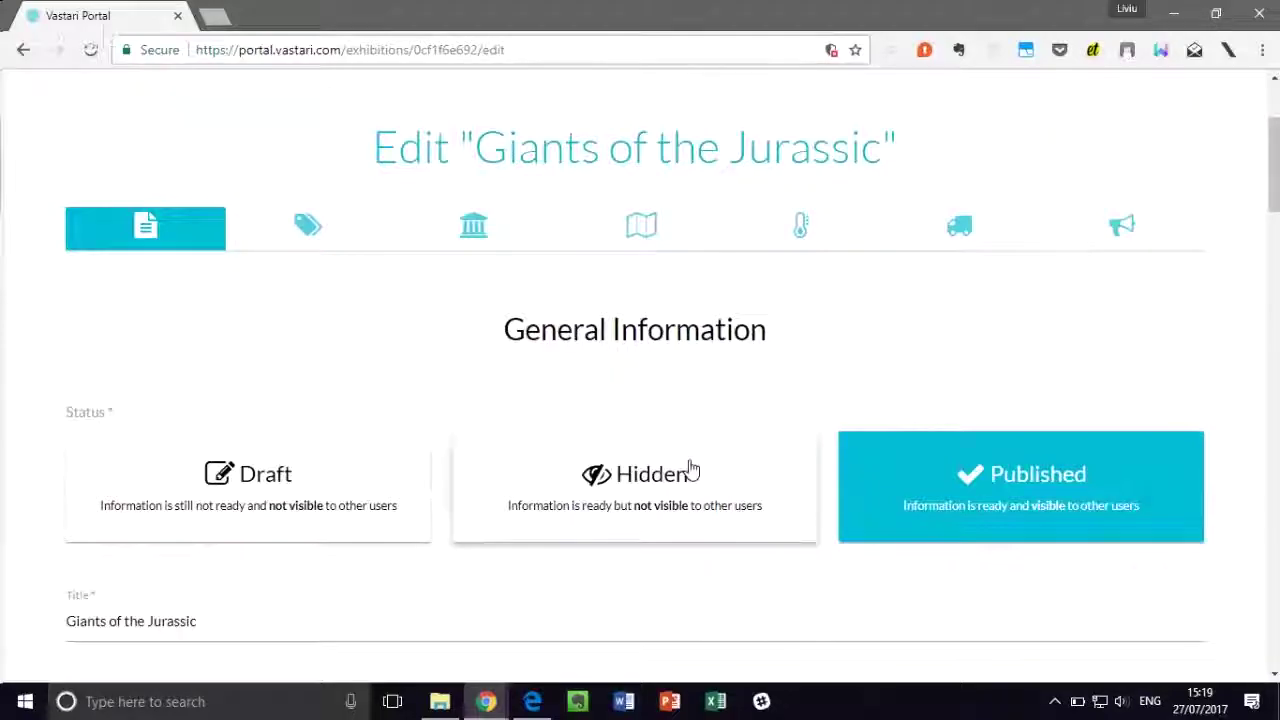
pyautogui.click(655, 492)
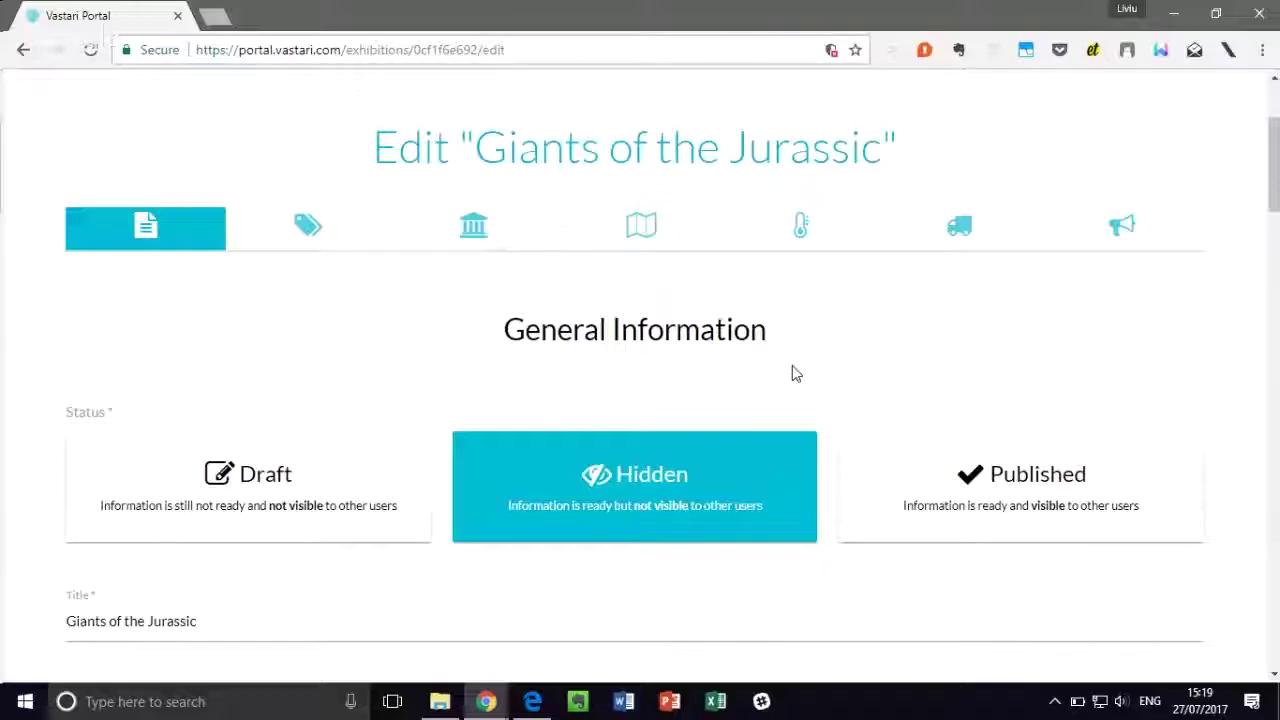
pyautogui.scroll(-2, 1238, 193)
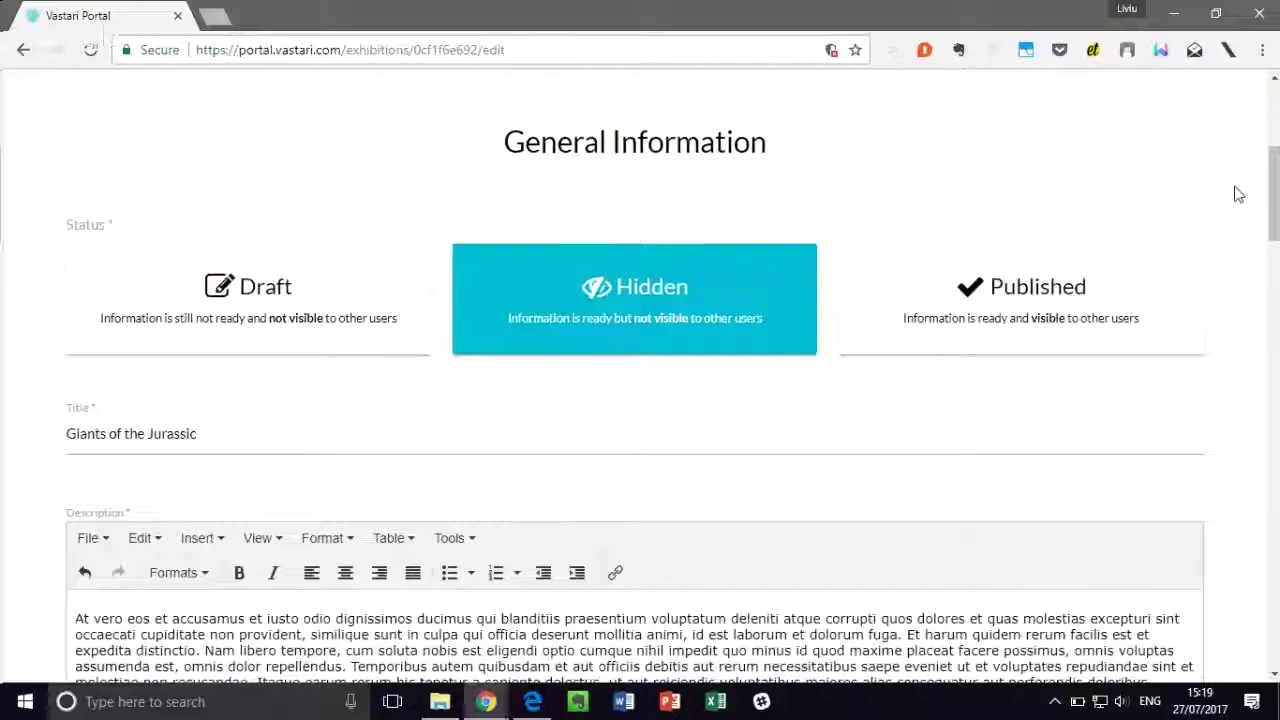
pyautogui.click(634, 491)
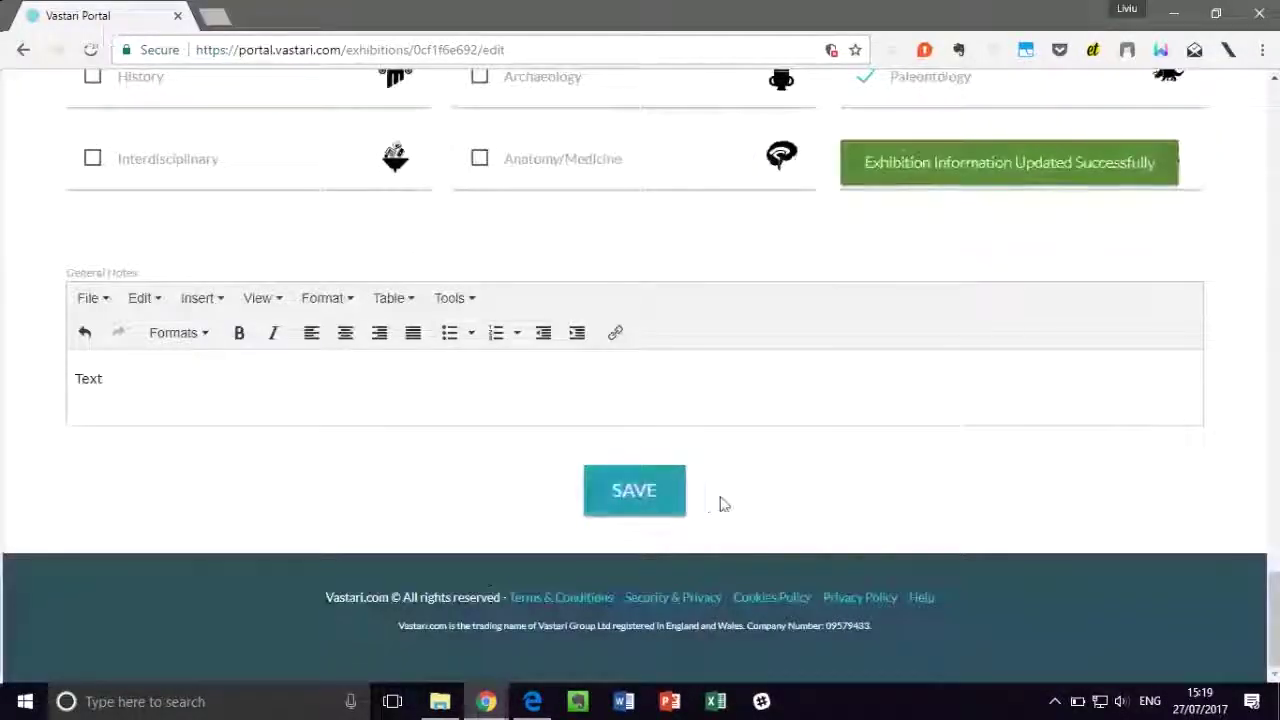
pyautogui.moveTo(1276, 608); pyautogui.dragTo(1272, 100)
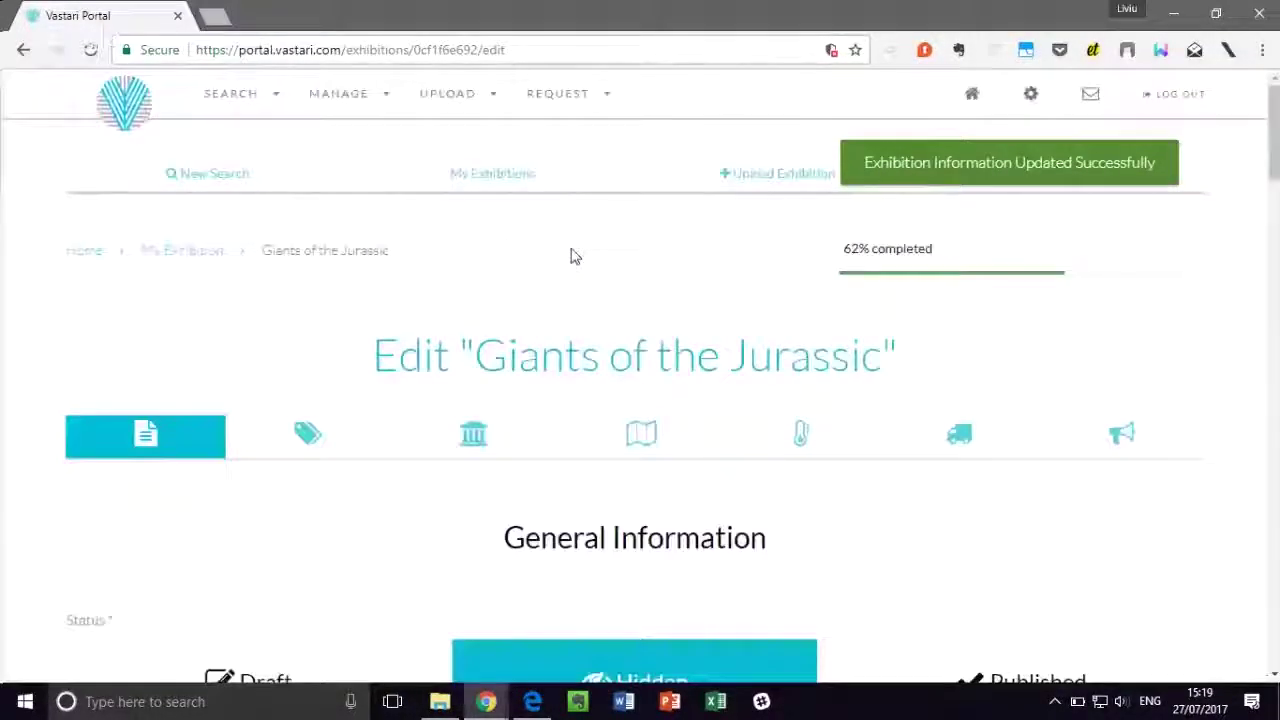
pyautogui.click(124, 108)
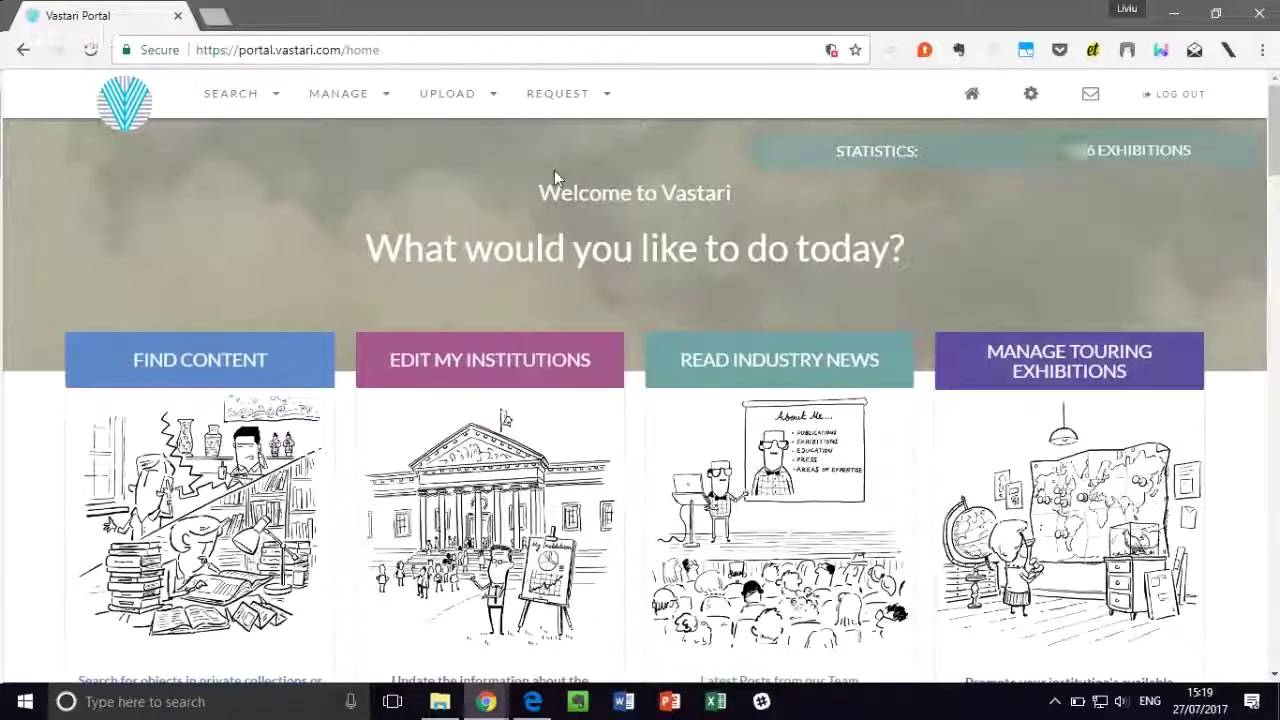
# Step: Open My Exhibitions and scroll through the seven exhibitions to Giants of the Jurassic at 62%
pyautogui.scroll(-2, 554, 170)
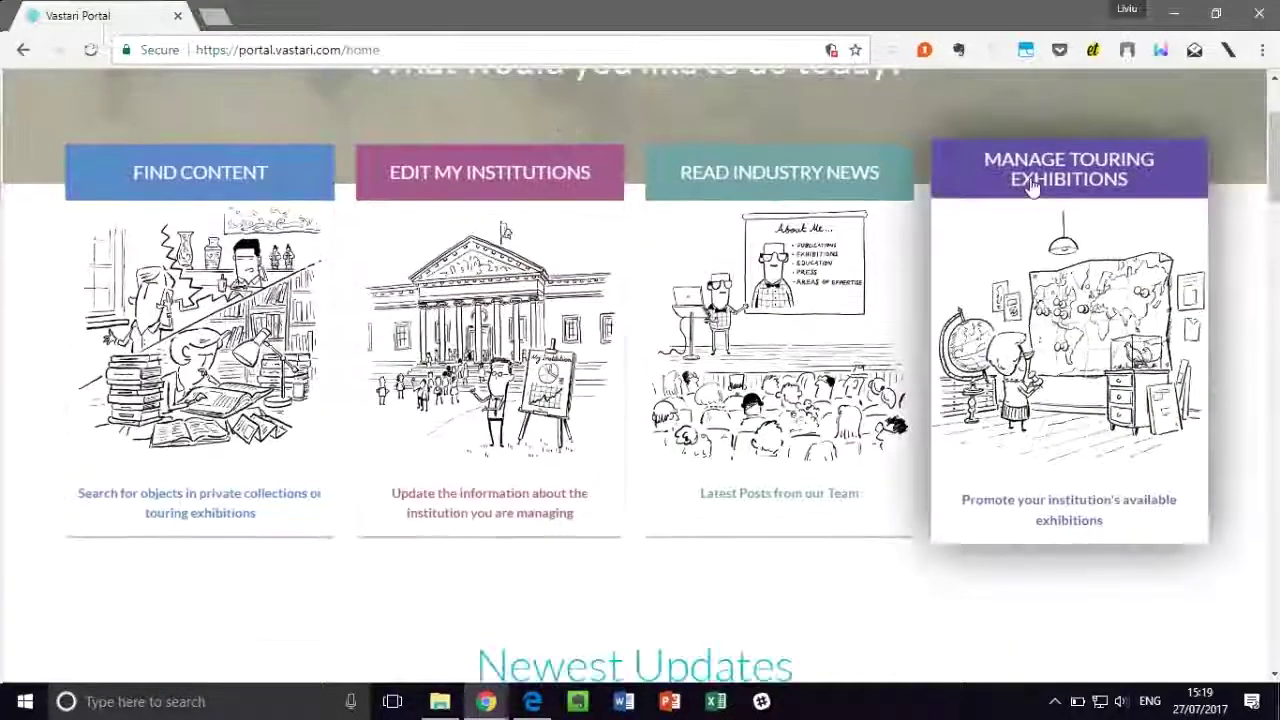
pyautogui.click(1030, 190)
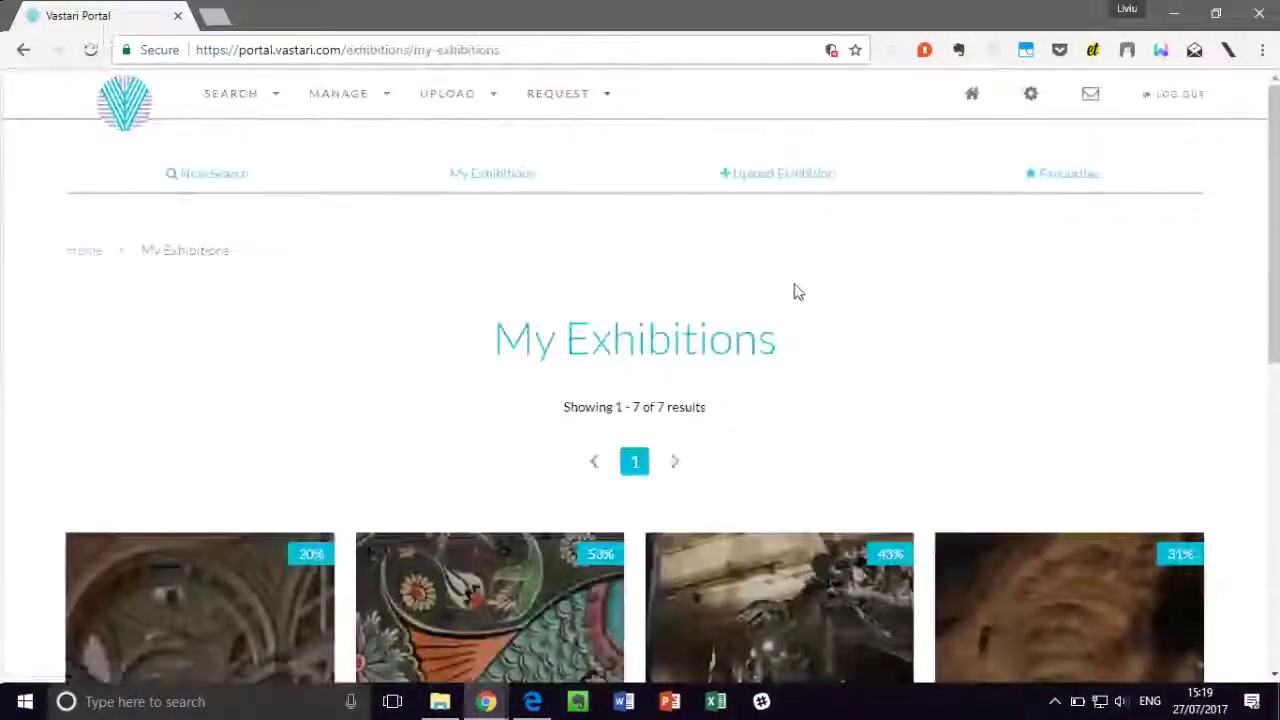
pyautogui.scroll(-2, 805, 288)
pyautogui.scroll(-4, 811, 287)
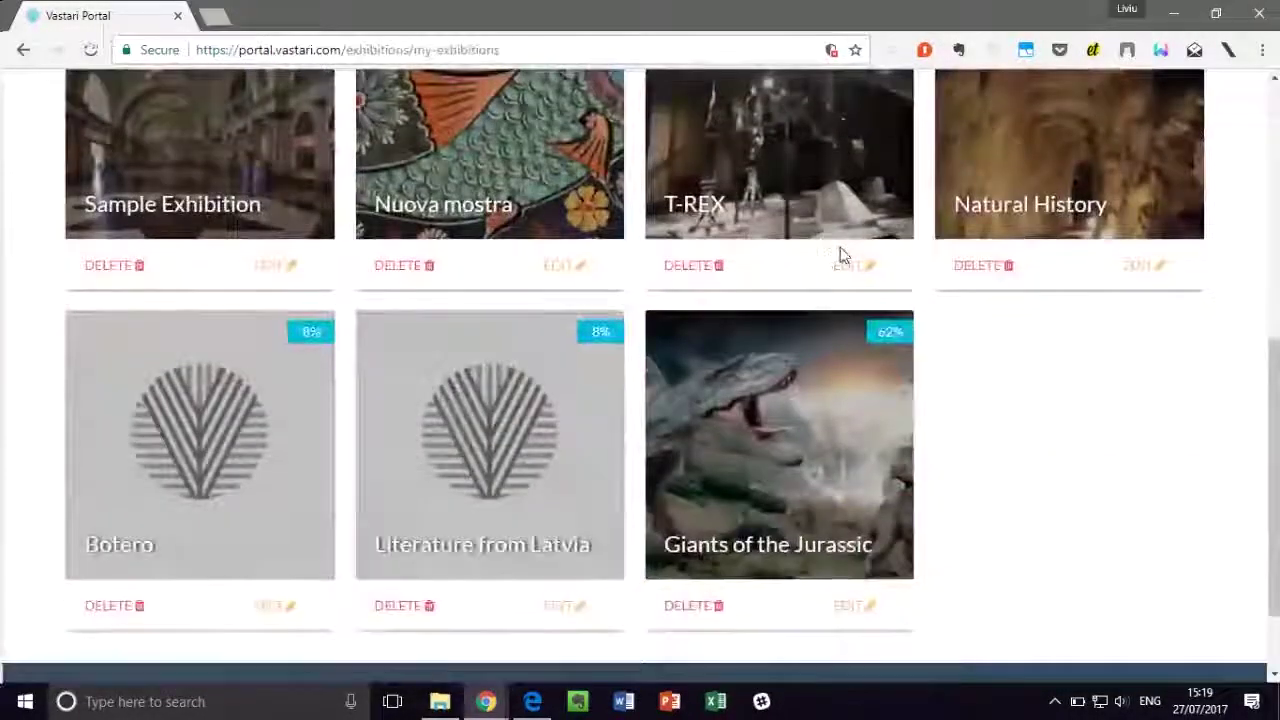
pyautogui.scroll(-1, 1057, 363)
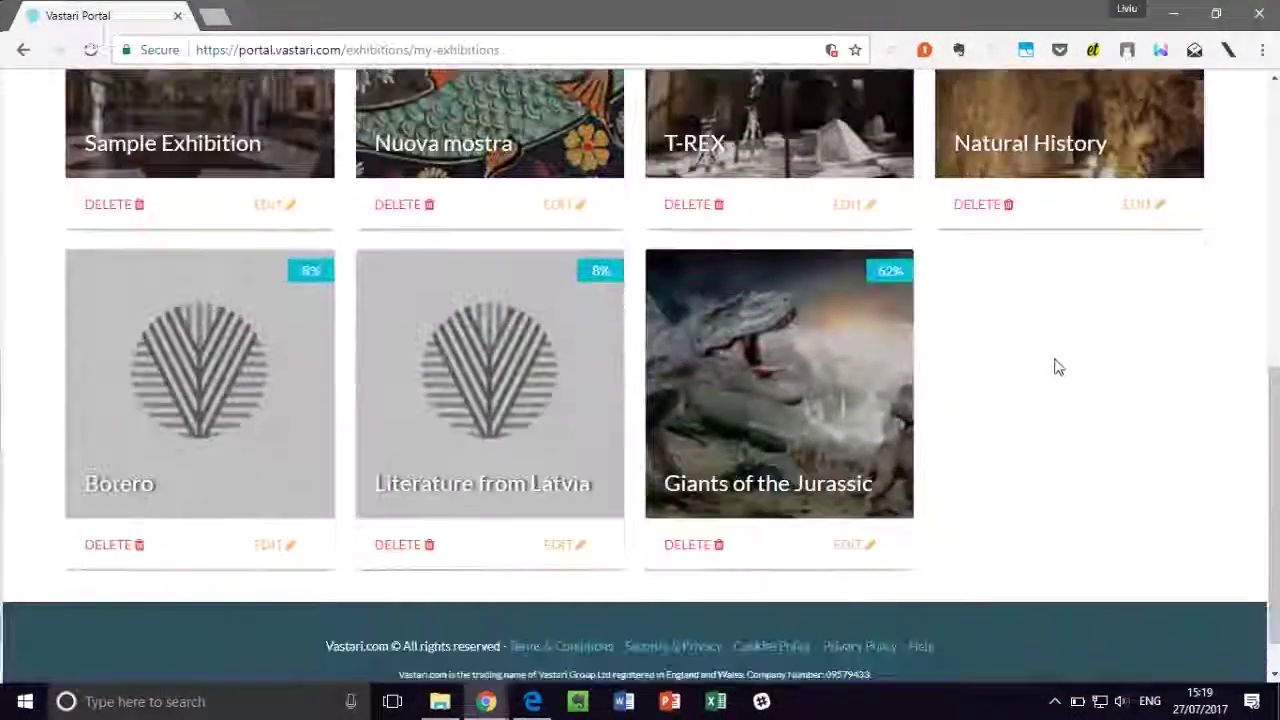
# Step: Open the Giants of the Jurassic exhibition page and view its PDF brochure
pyautogui.click(778, 372)
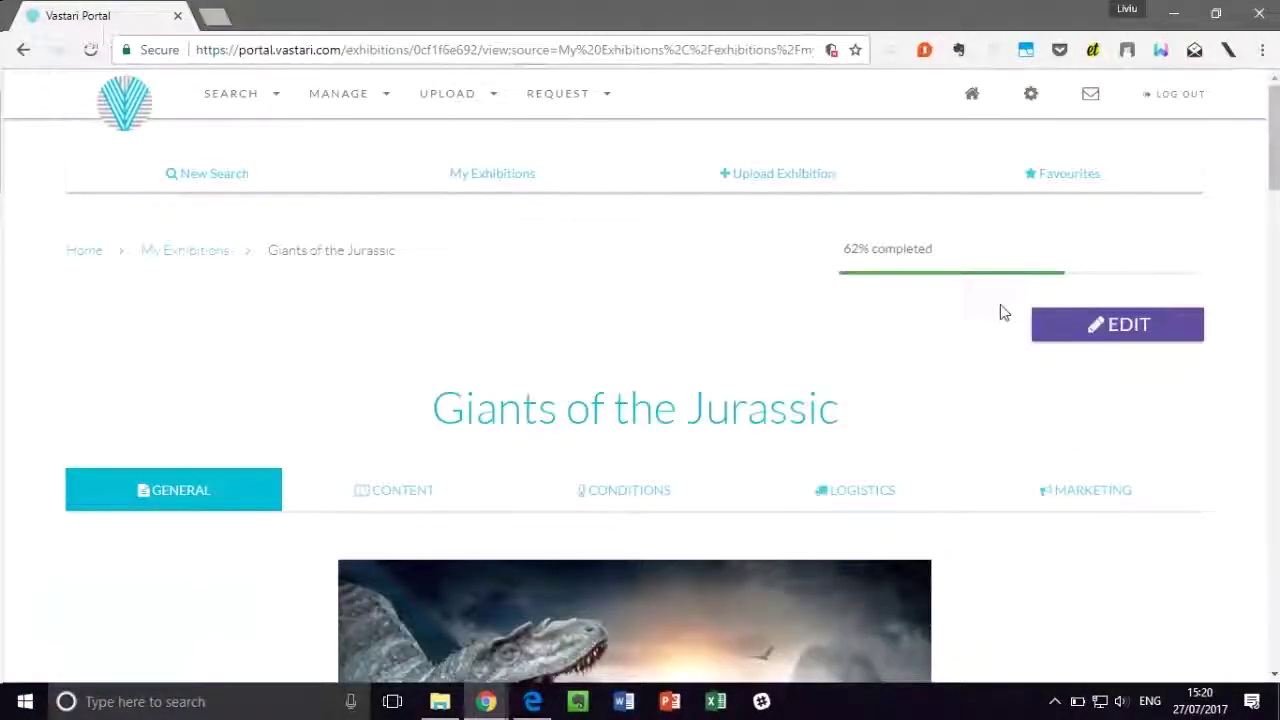
pyautogui.scroll(-3, 918, 322)
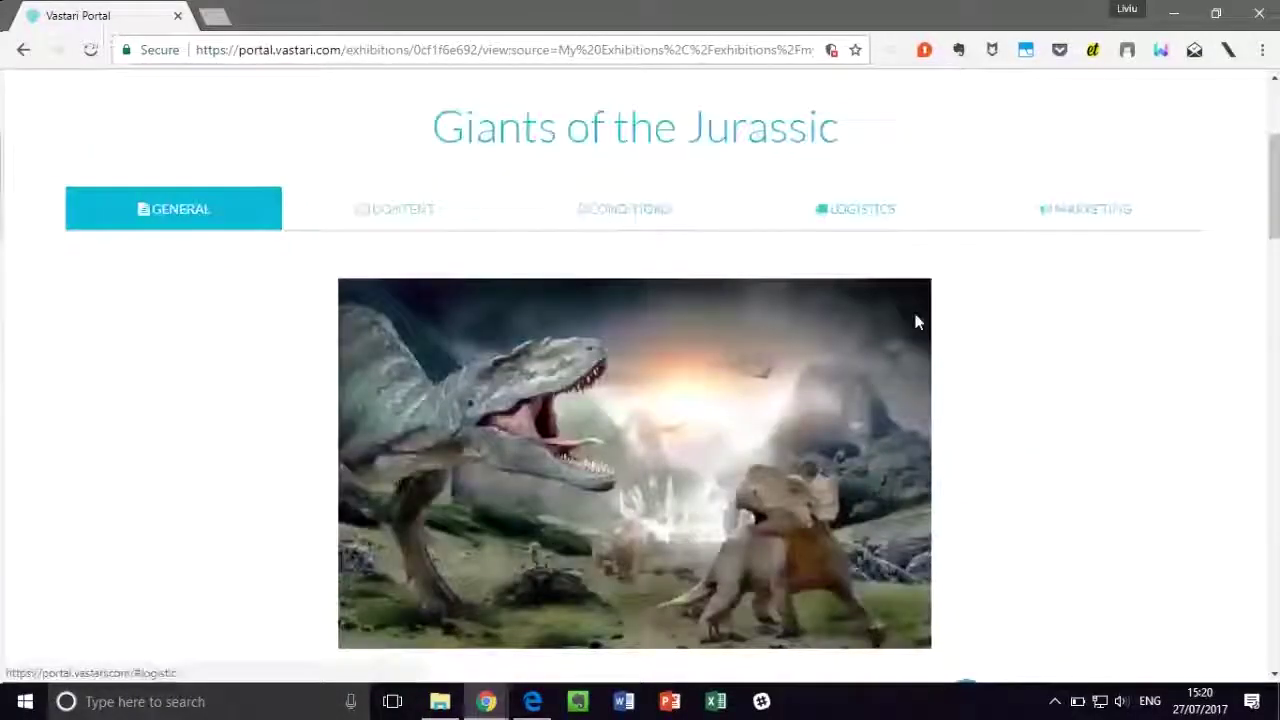
pyautogui.scroll(-7, 918, 322)
pyautogui.scroll(-4, 1024, 254)
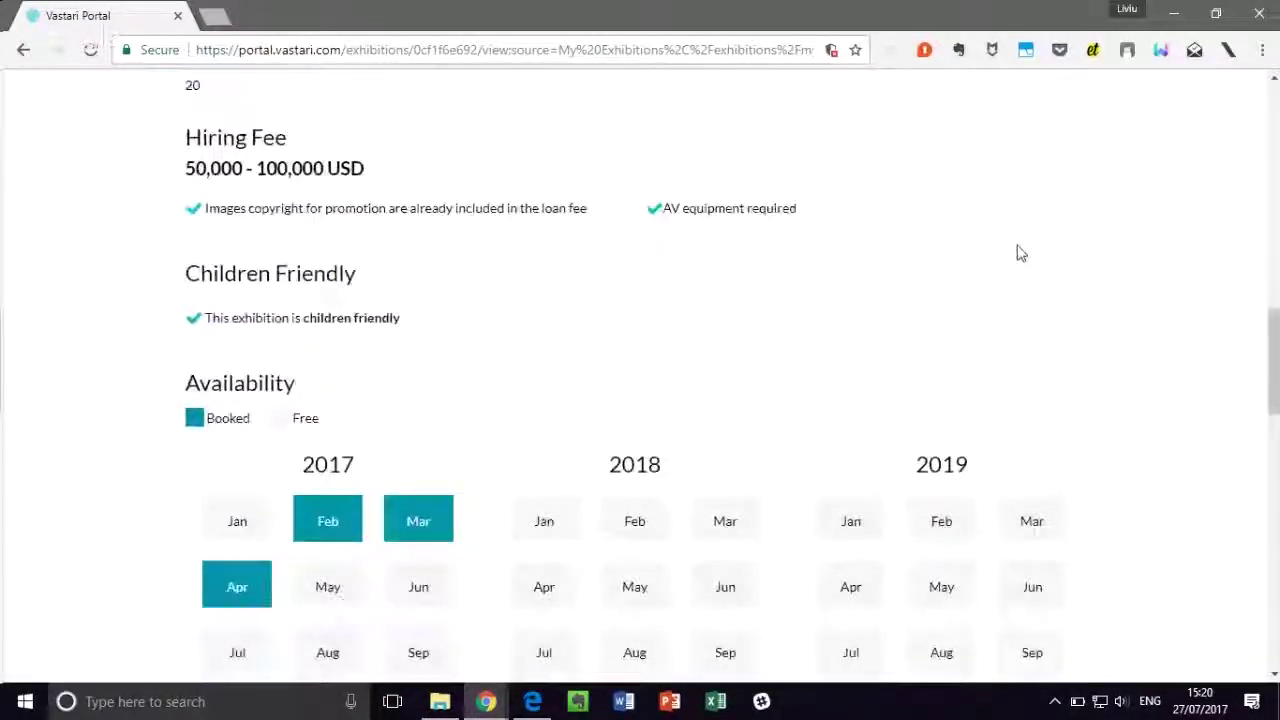
pyautogui.scroll(6, 1017, 251)
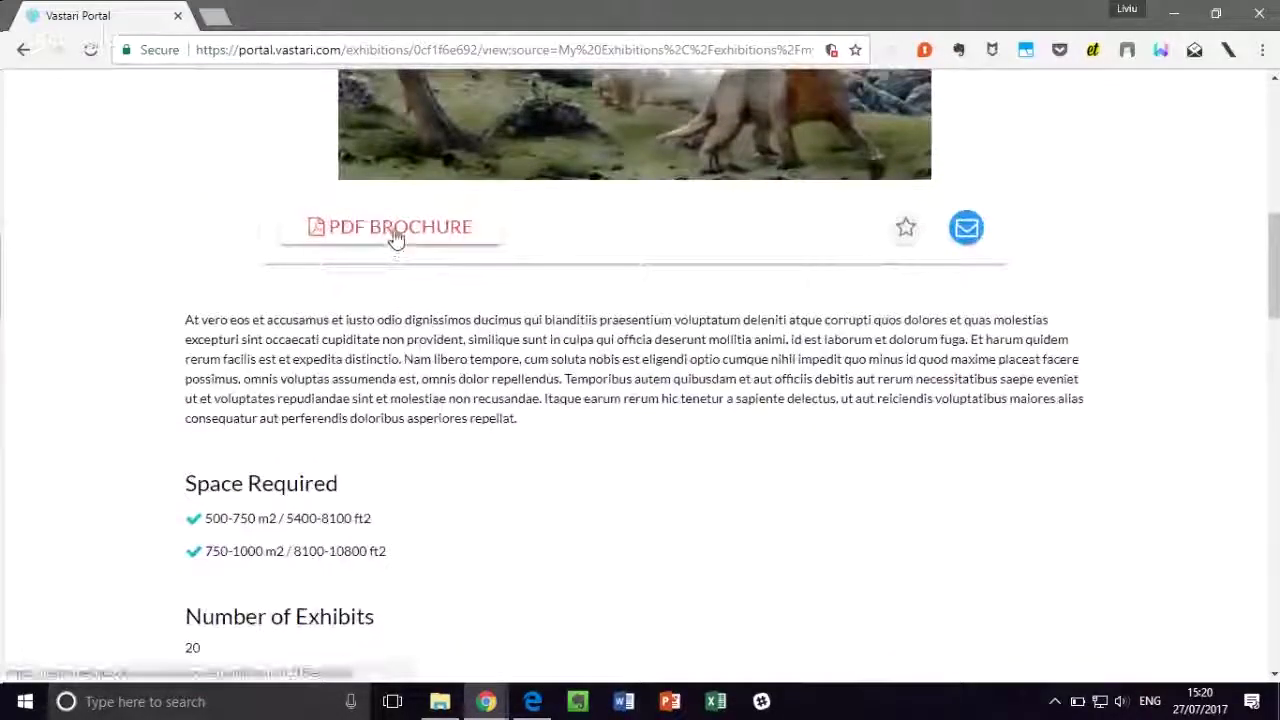
pyautogui.click(392, 230)
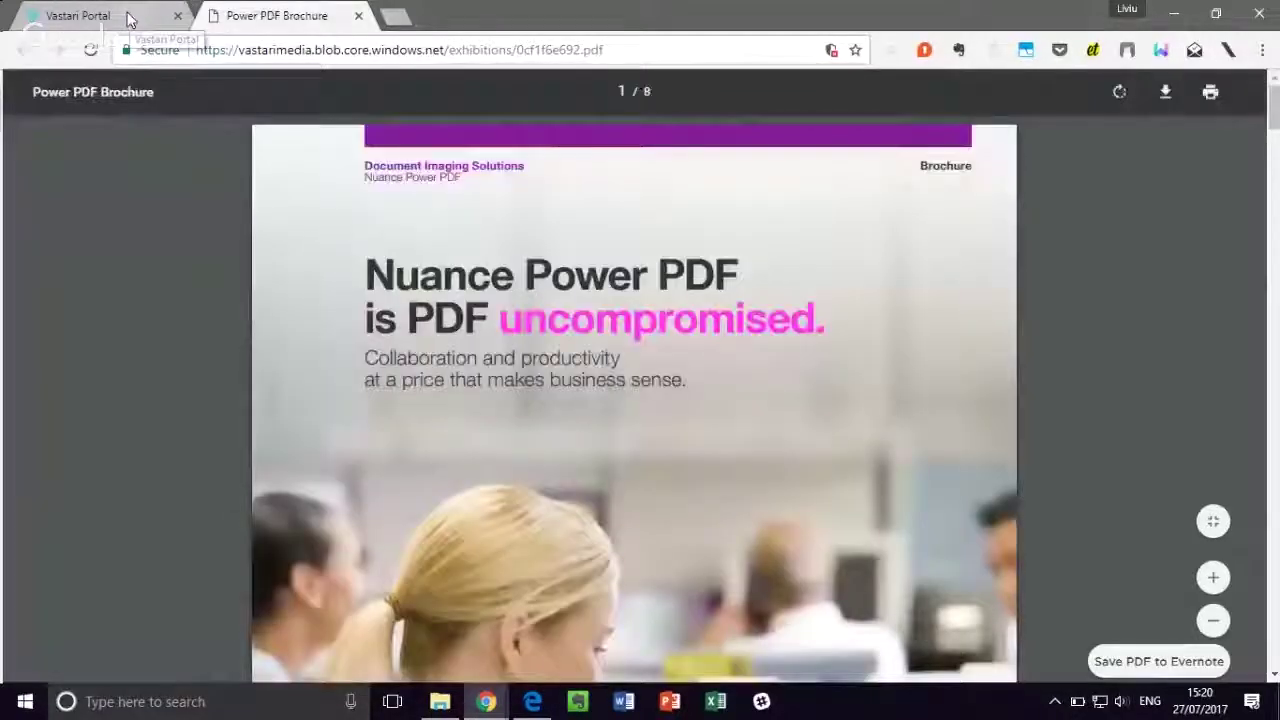
pyautogui.click(125, 17)
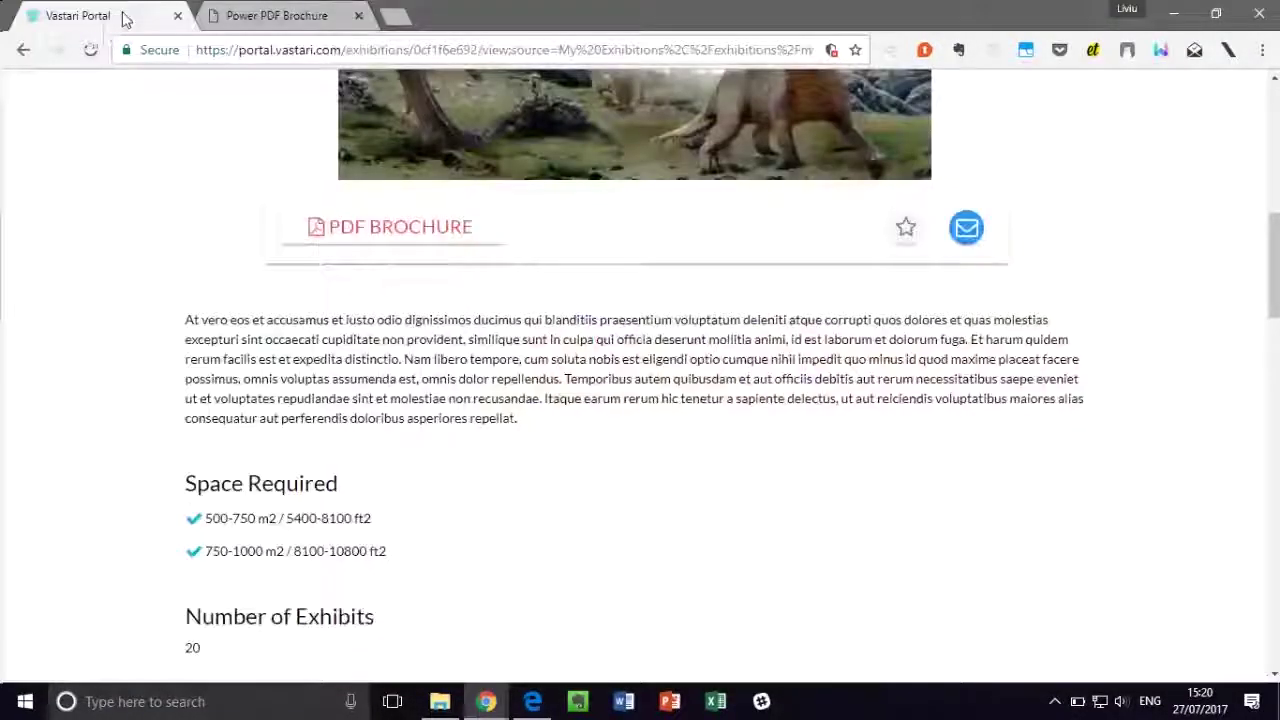
# Step: Show the venue details for the exhibition's March 2017 Utah booking
pyautogui.scroll(-1, 486, 323)
pyautogui.scroll(-2, 460, 336)
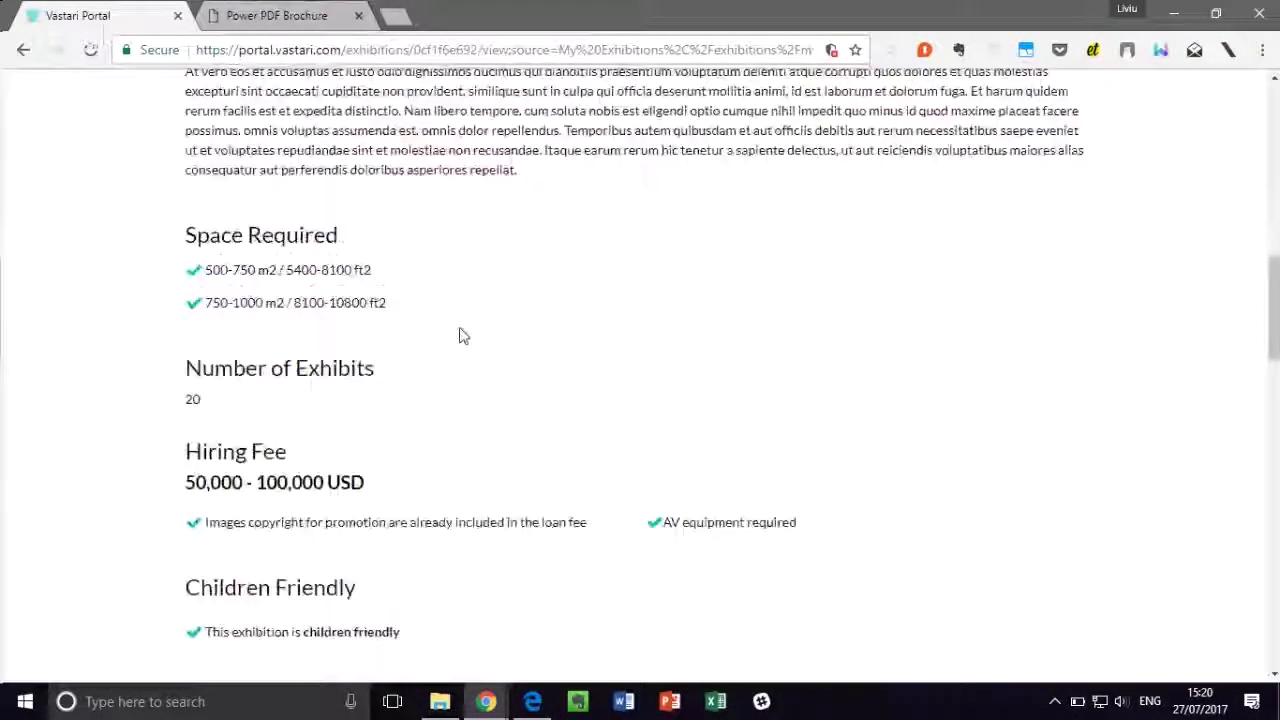
pyautogui.scroll(-5, 463, 335)
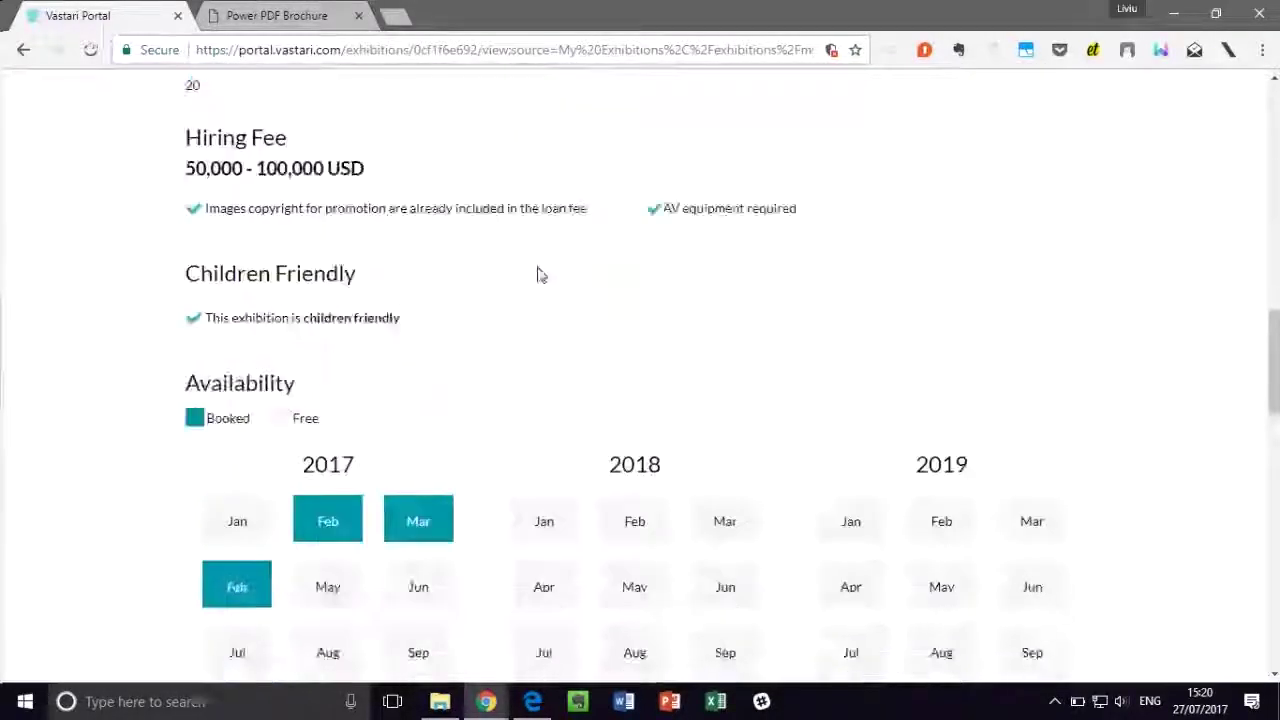
pyautogui.scroll(-1, 543, 264)
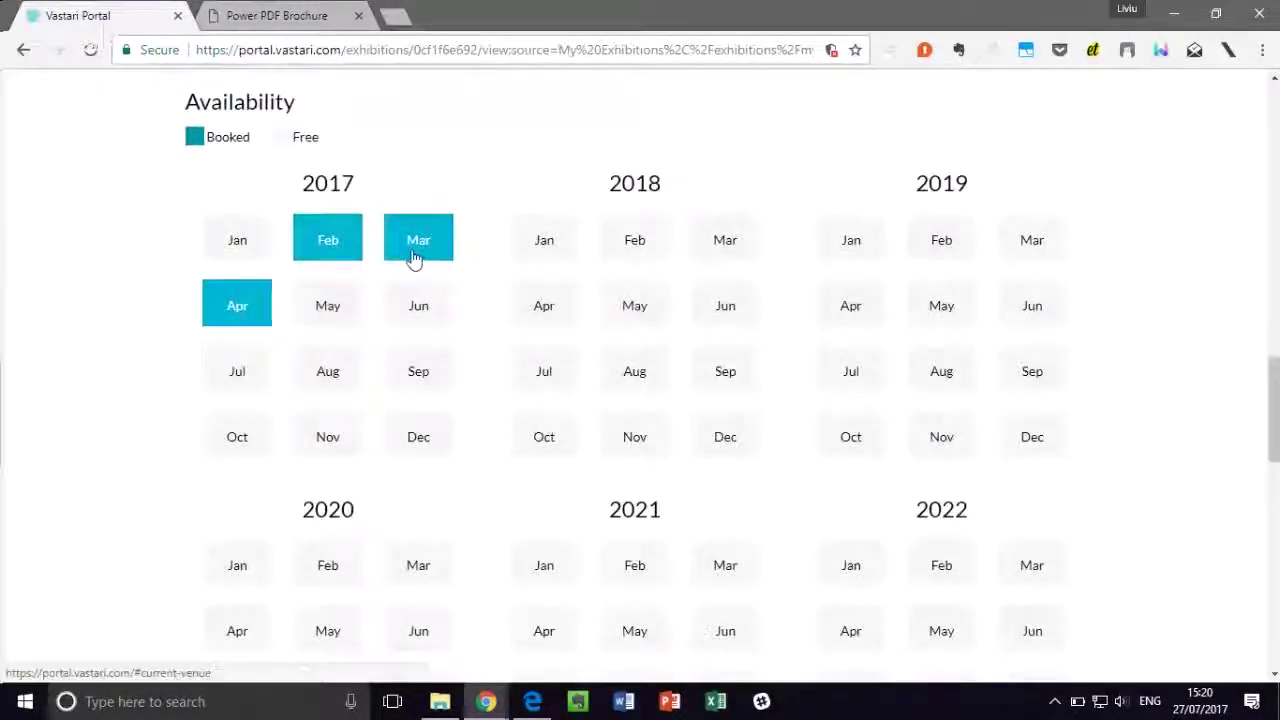
pyautogui.click(417, 252)
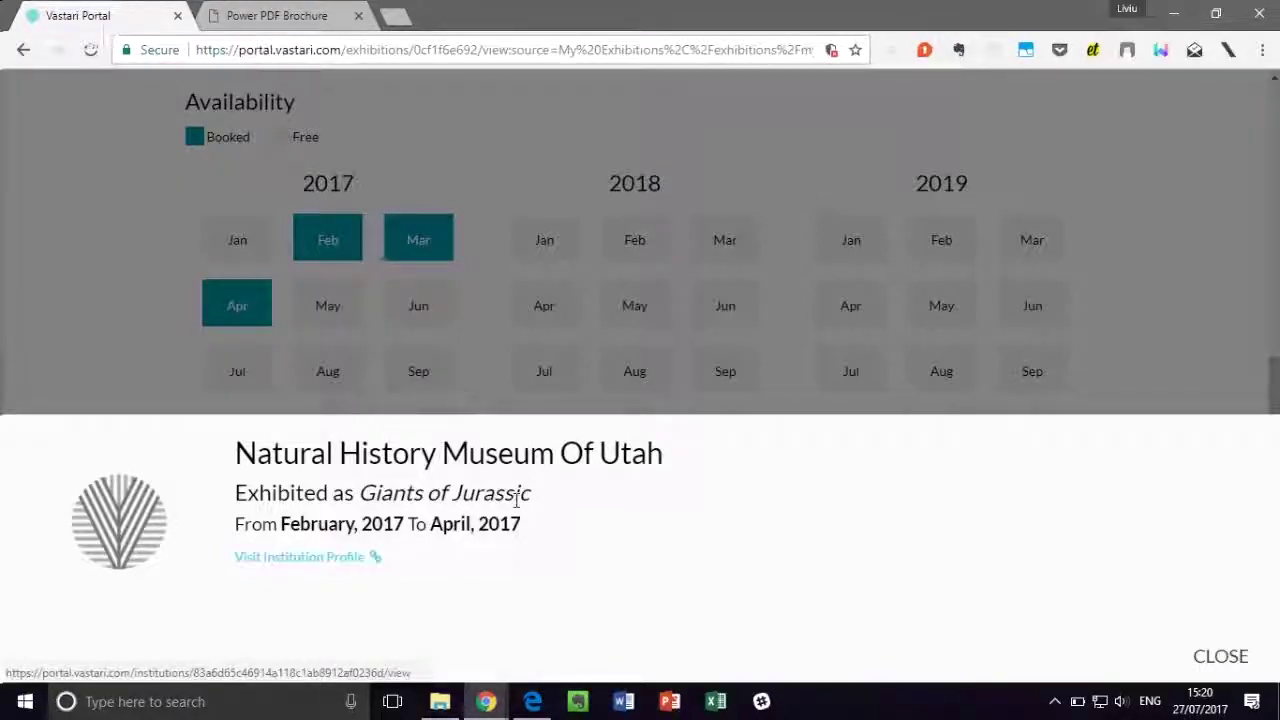
# Step: Open and browse the Natural History Museum Of Utah institution profile
pyautogui.click(364, 558)
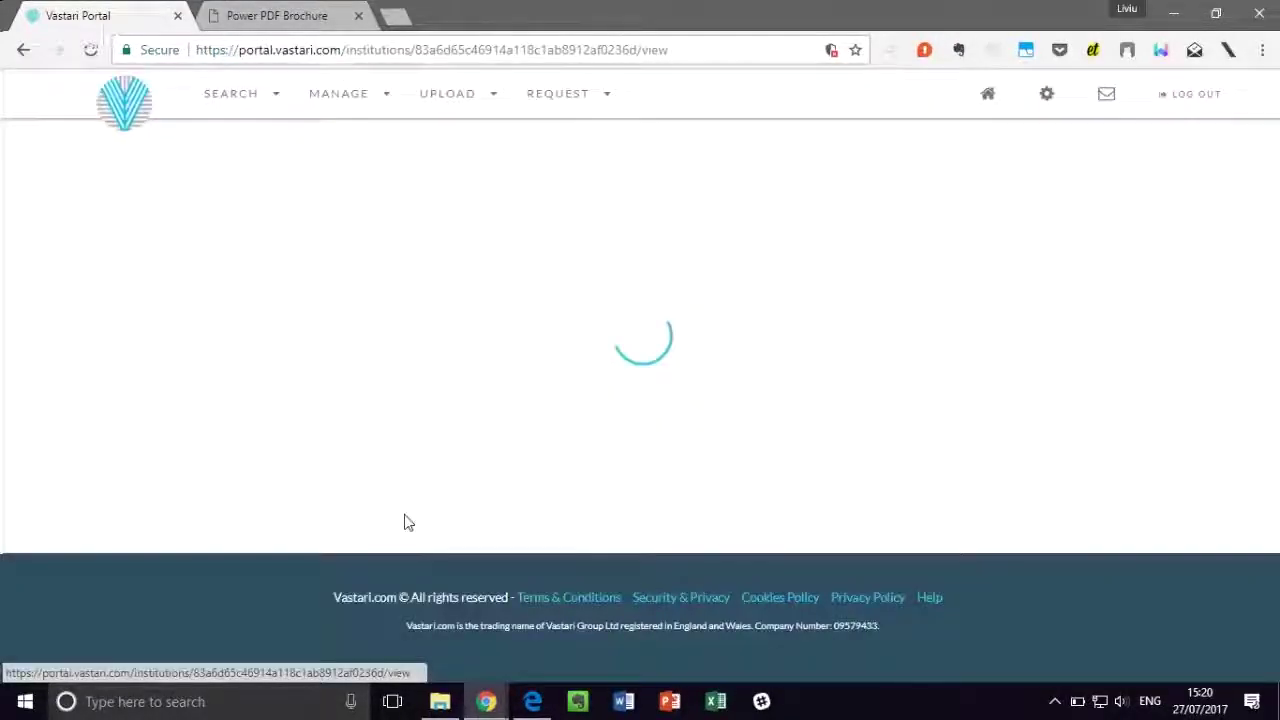
pyautogui.scroll(-1, 628, 263)
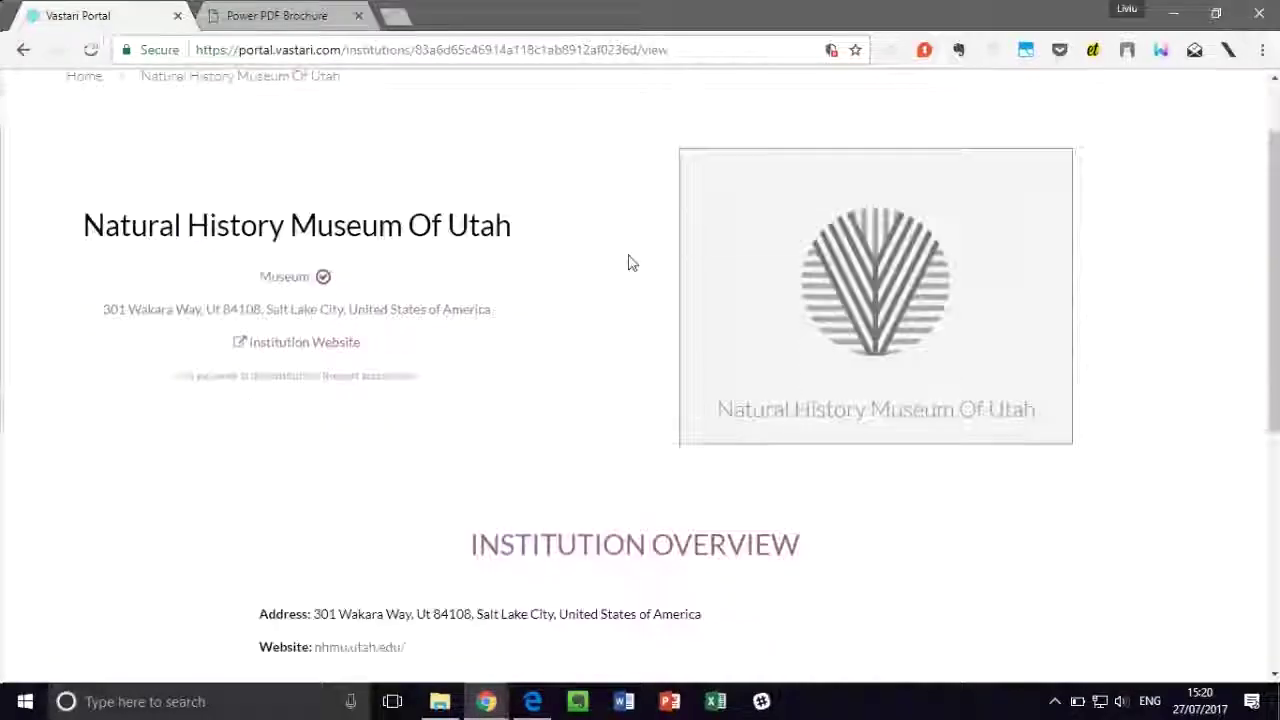
pyautogui.scroll(-3, 634, 251)
pyautogui.scroll(3, 634, 266)
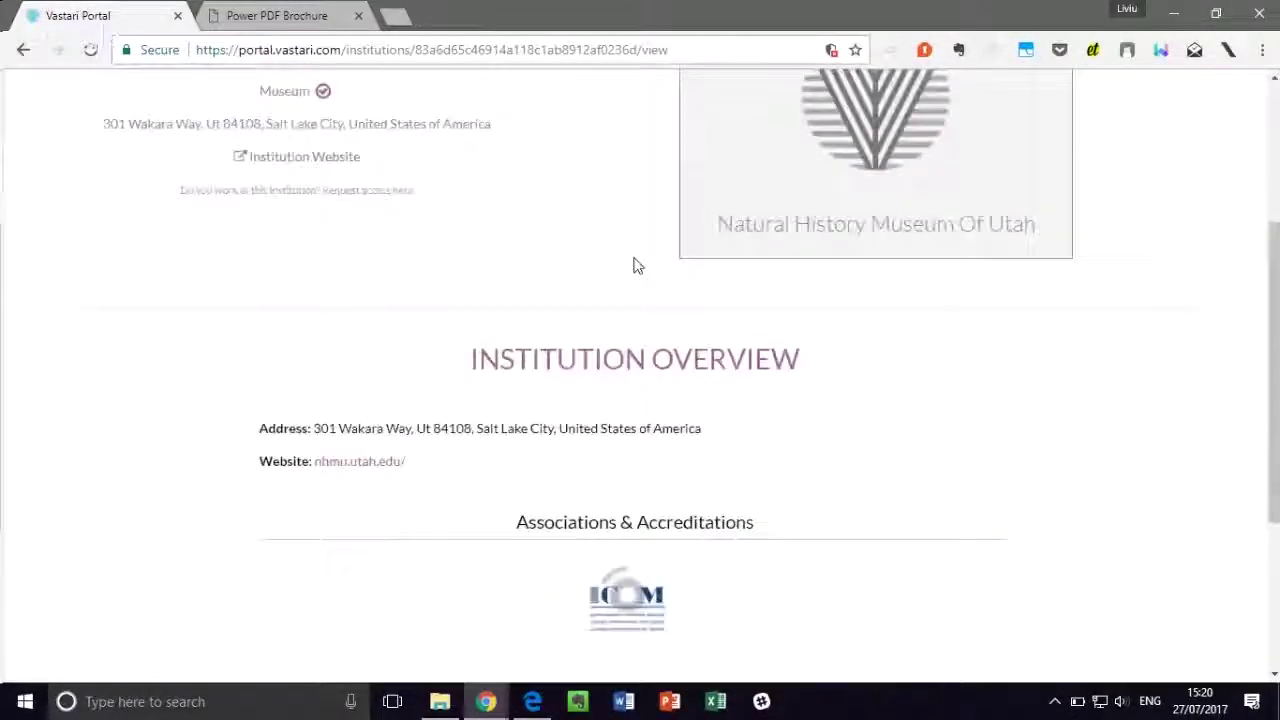
# Step: Go back to the Giants of the Jurassic exhibition page and scroll through it
pyautogui.click(18, 45)
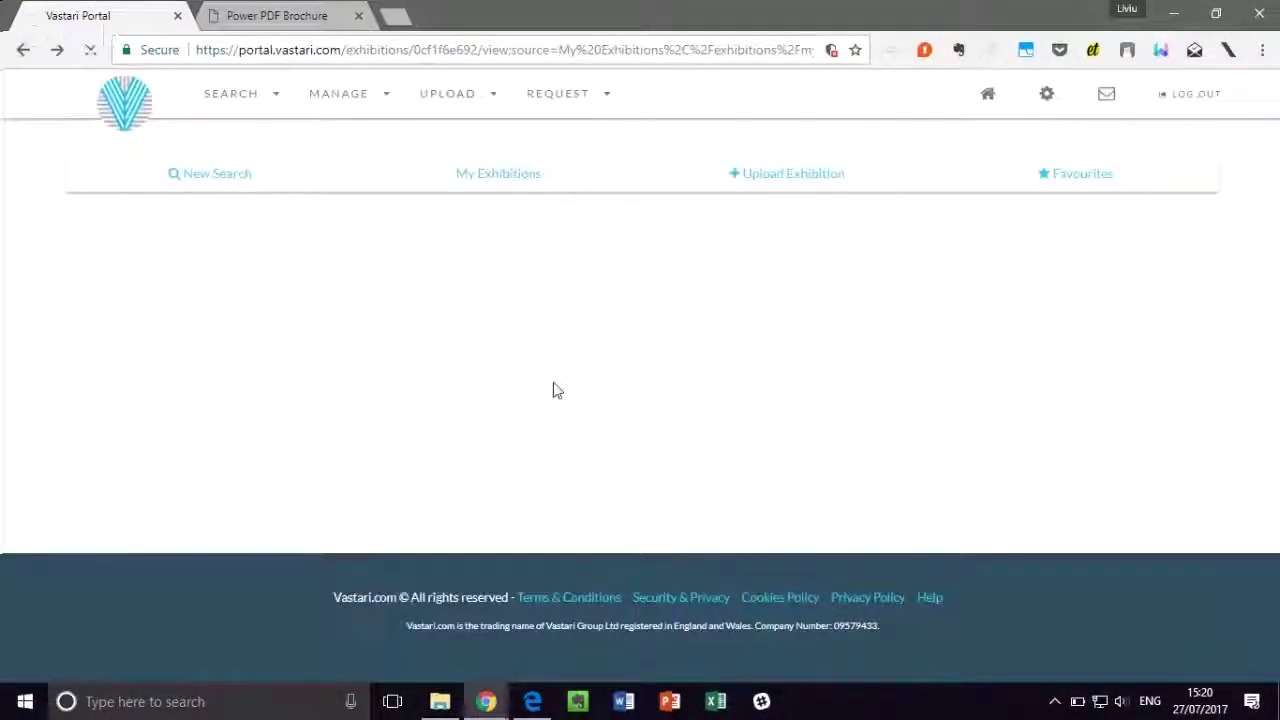
pyautogui.scroll(-15, 545, 365)
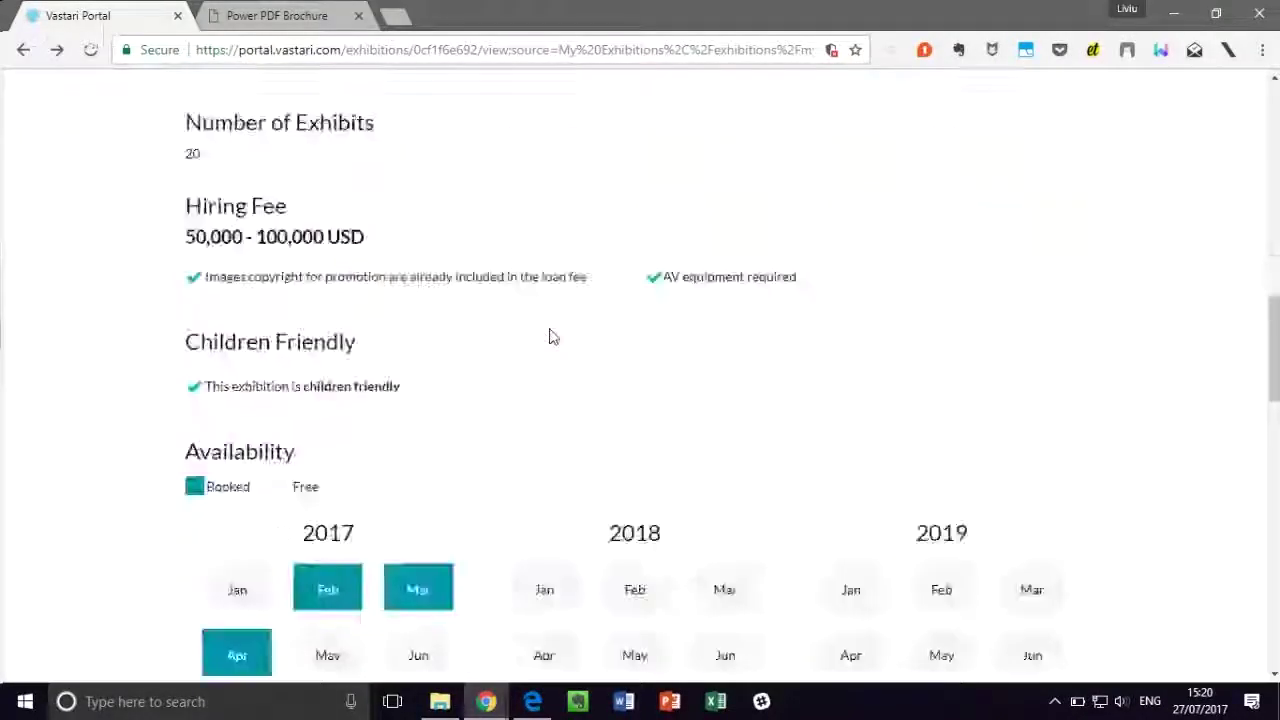
pyautogui.scroll(-3, 551, 328)
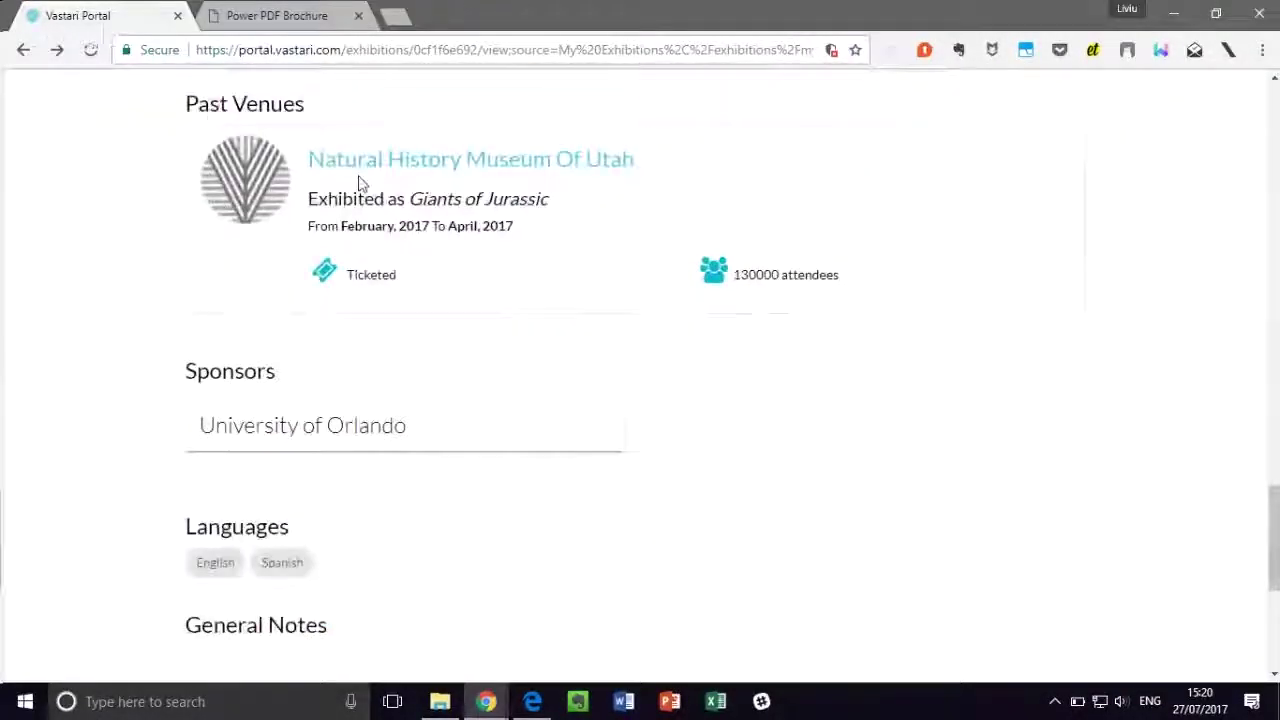
pyautogui.scroll(-4, 586, 311)
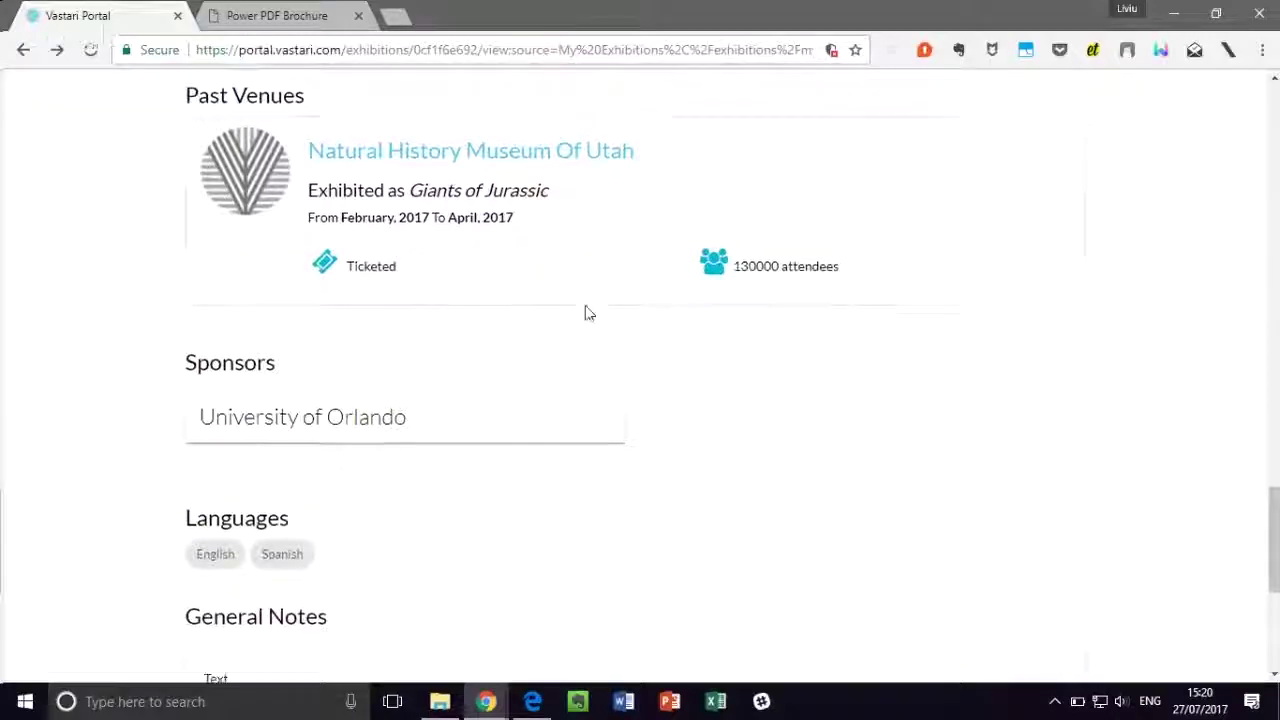
pyautogui.scroll(20, 1251, 580)
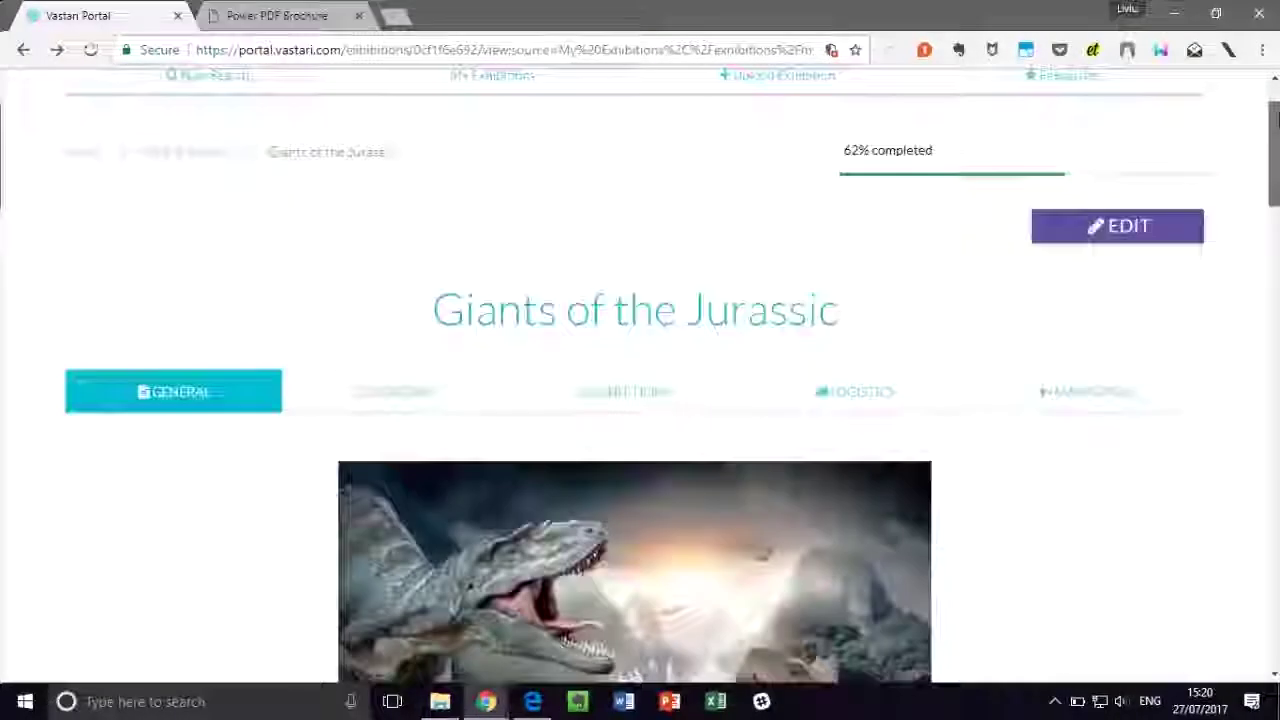
pyautogui.click(381, 503)
pyautogui.scroll(-5, 474, 409)
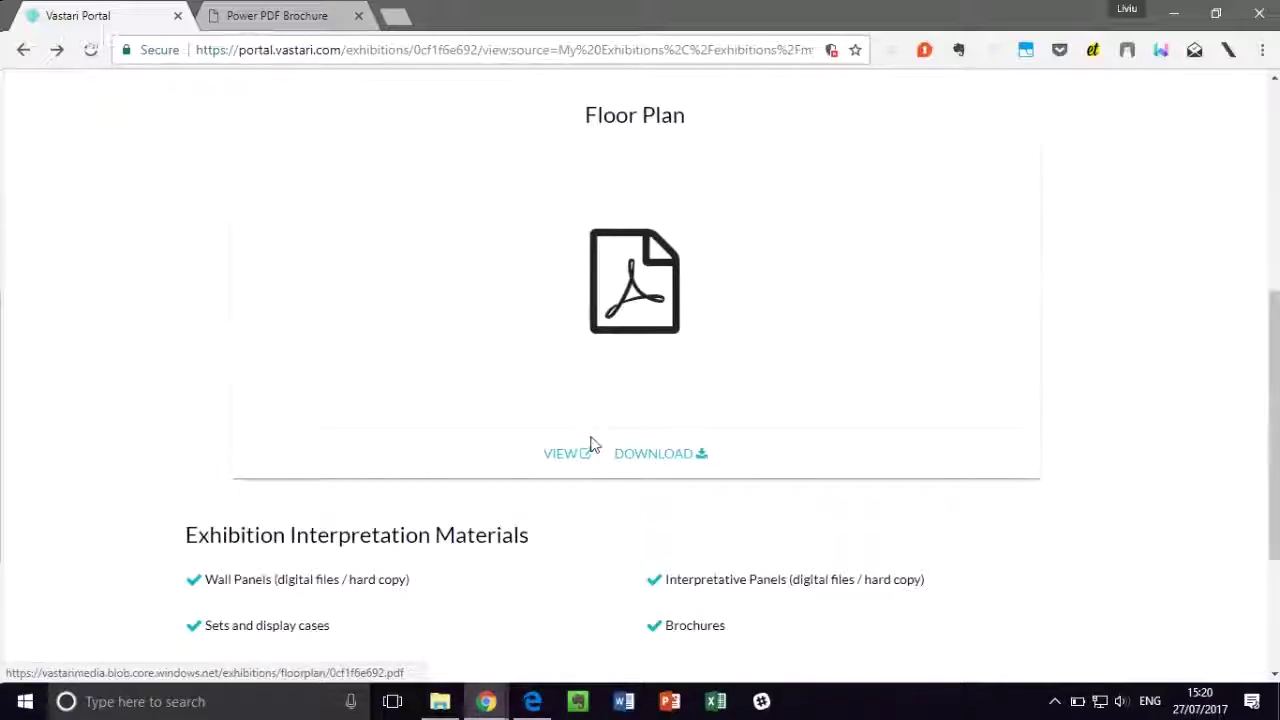
pyautogui.scroll(-2, 514, 480)
pyautogui.scroll(4, 615, 421)
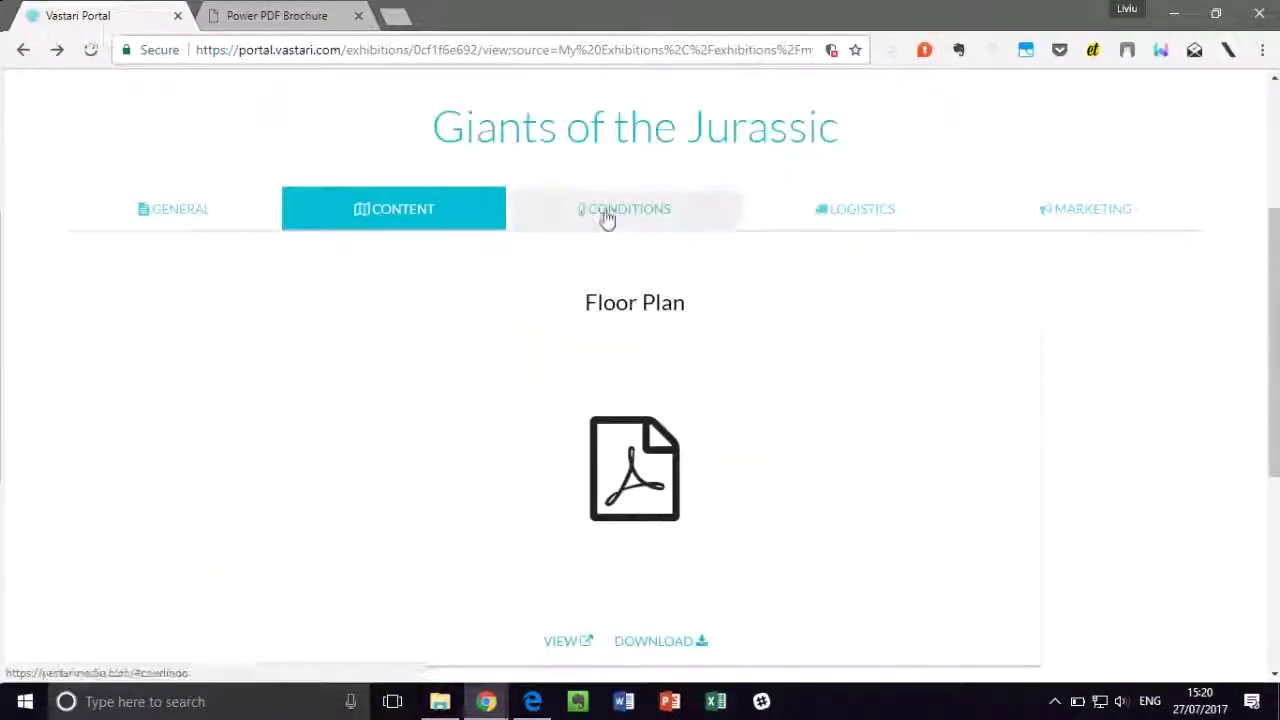
pyautogui.click(604, 216)
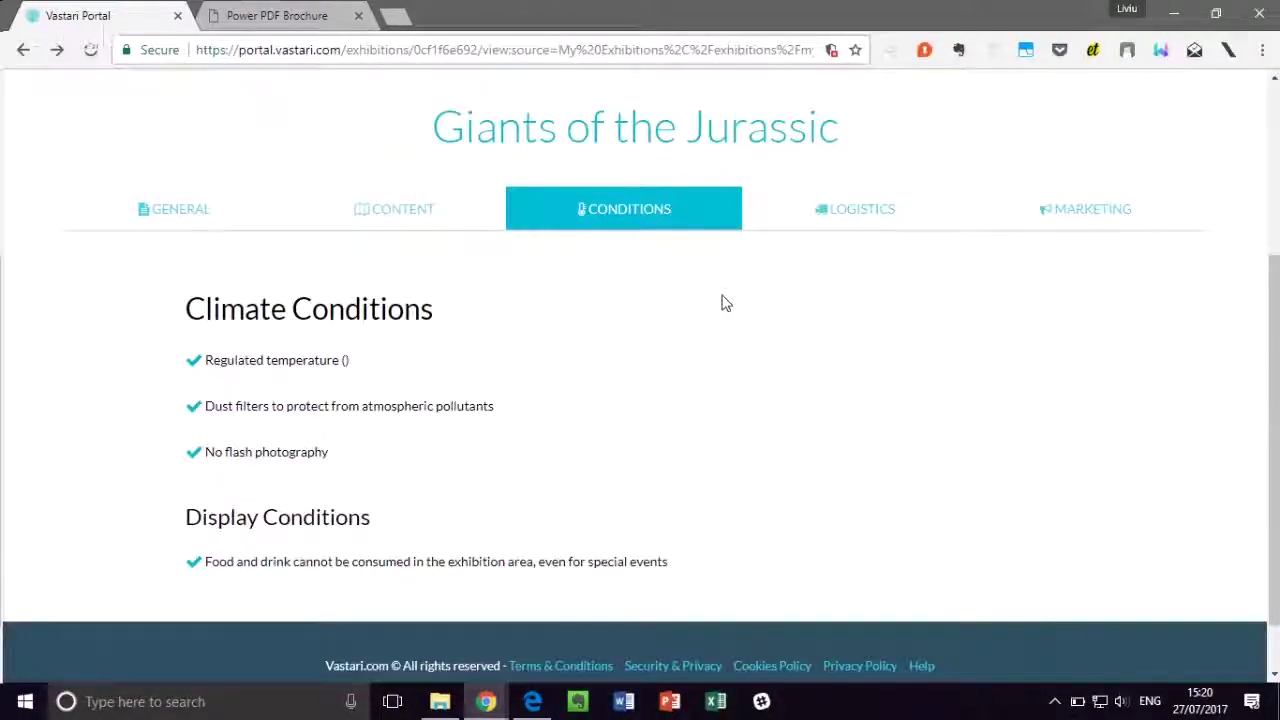
pyautogui.click(836, 220)
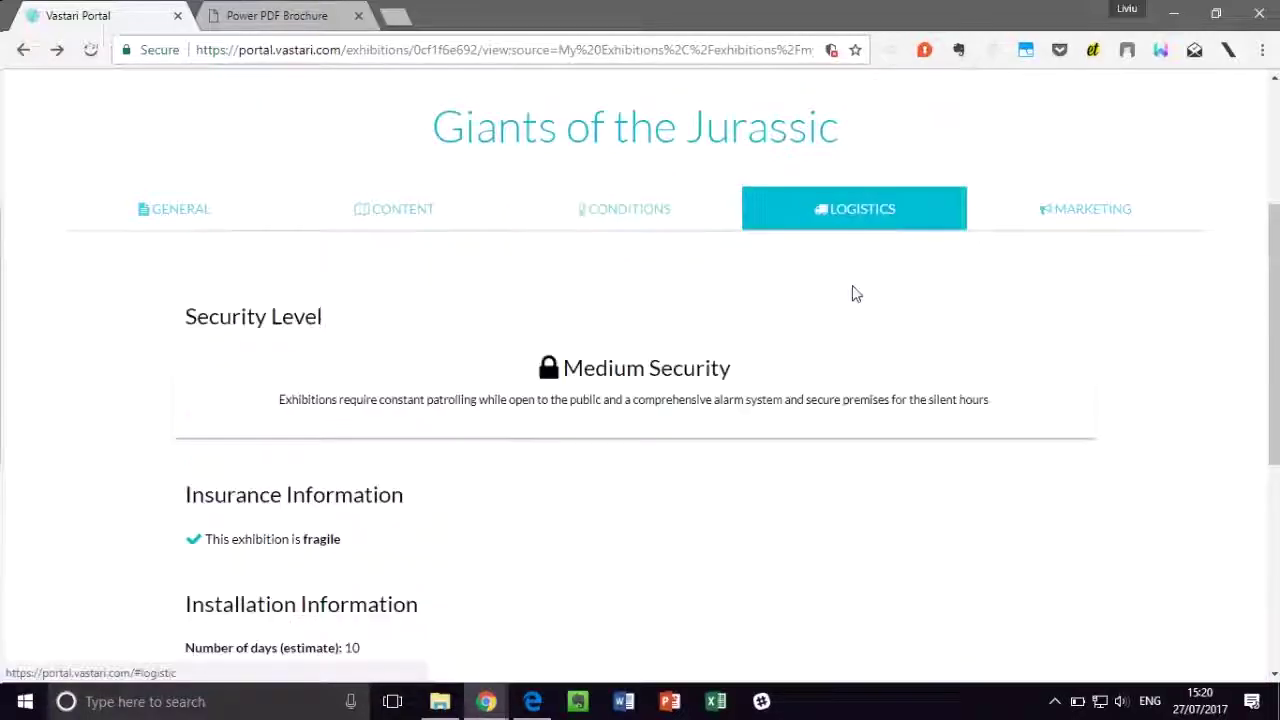
pyautogui.scroll(-4, 856, 294)
pyautogui.scroll(2, 857, 283)
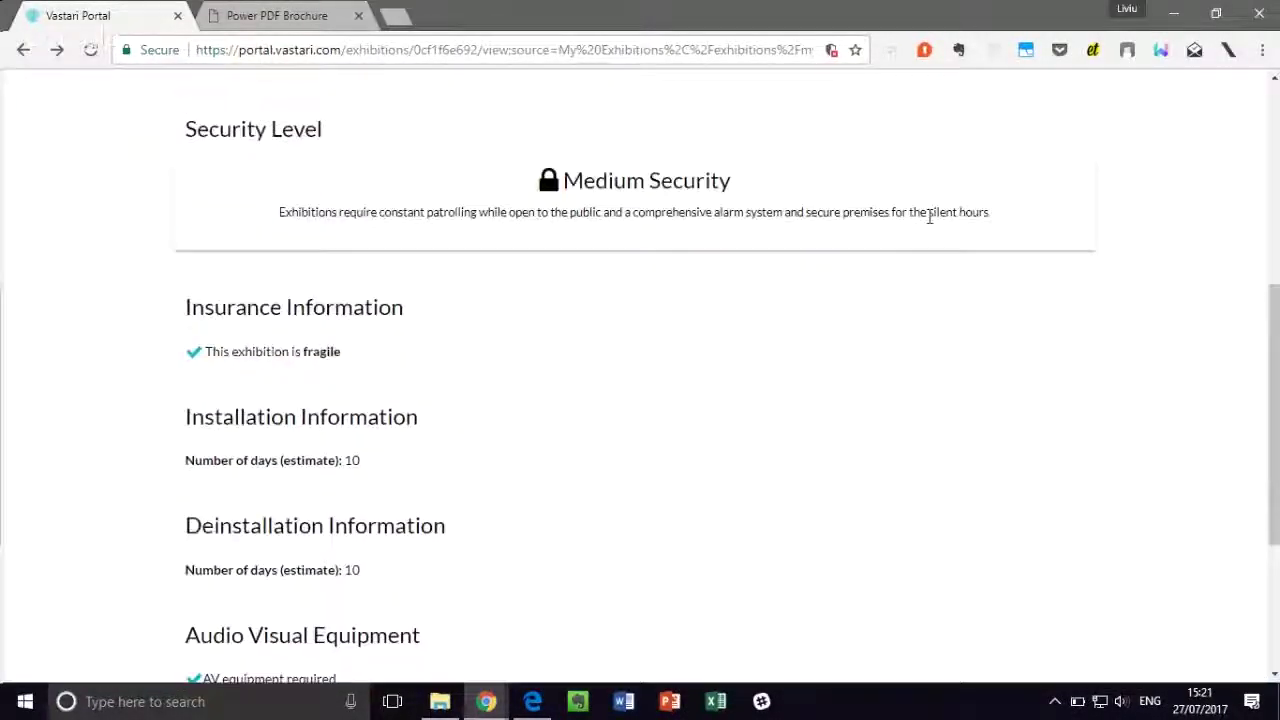
pyautogui.scroll(2, 943, 208)
pyautogui.click(1025, 212)
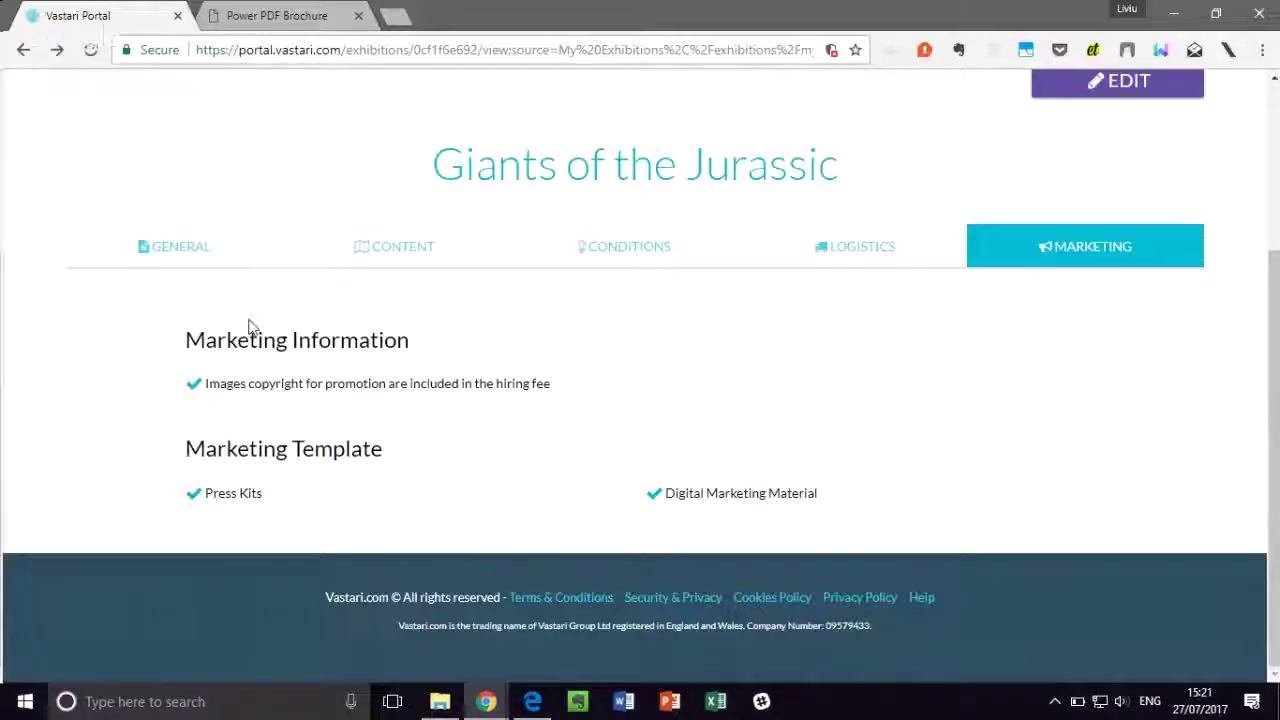
pyautogui.click(180, 263)
pyautogui.scroll(3, 517, 300)
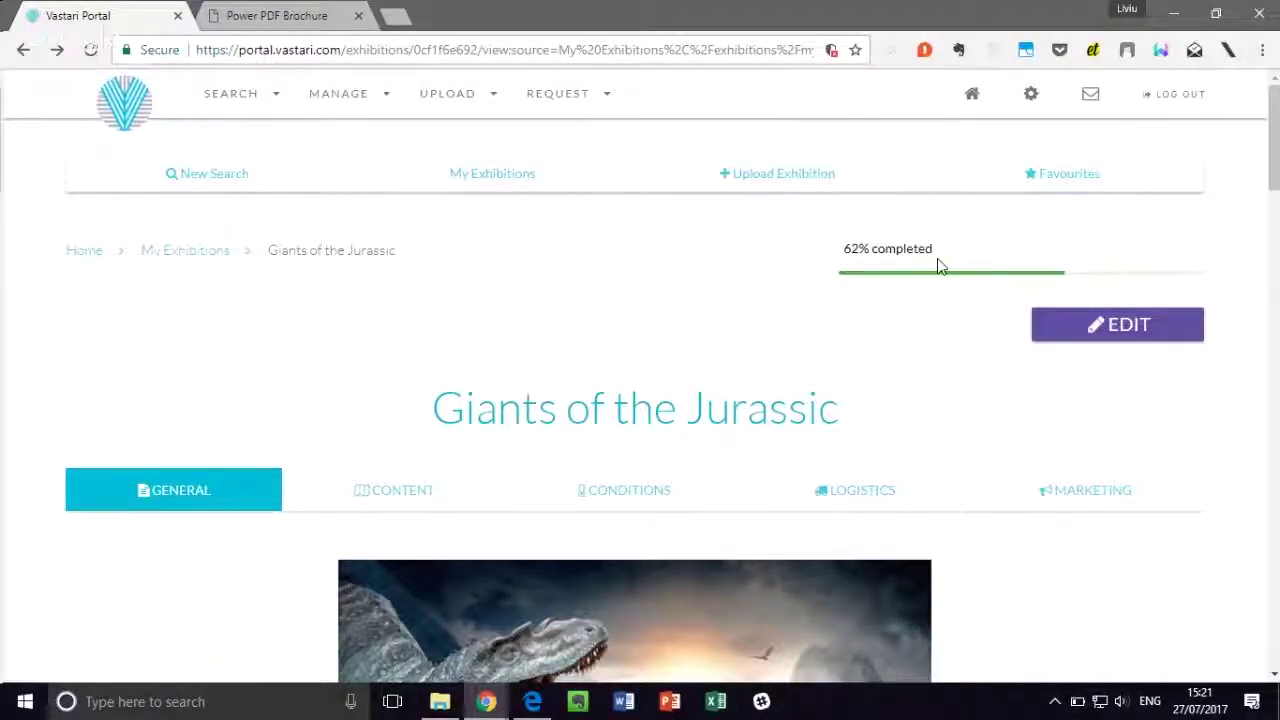
# Step: Edit Giants of the Jurassic, move through Tags, Hosting Venues and Content to Conditions, and save the conditions
pyautogui.click(1072, 332)
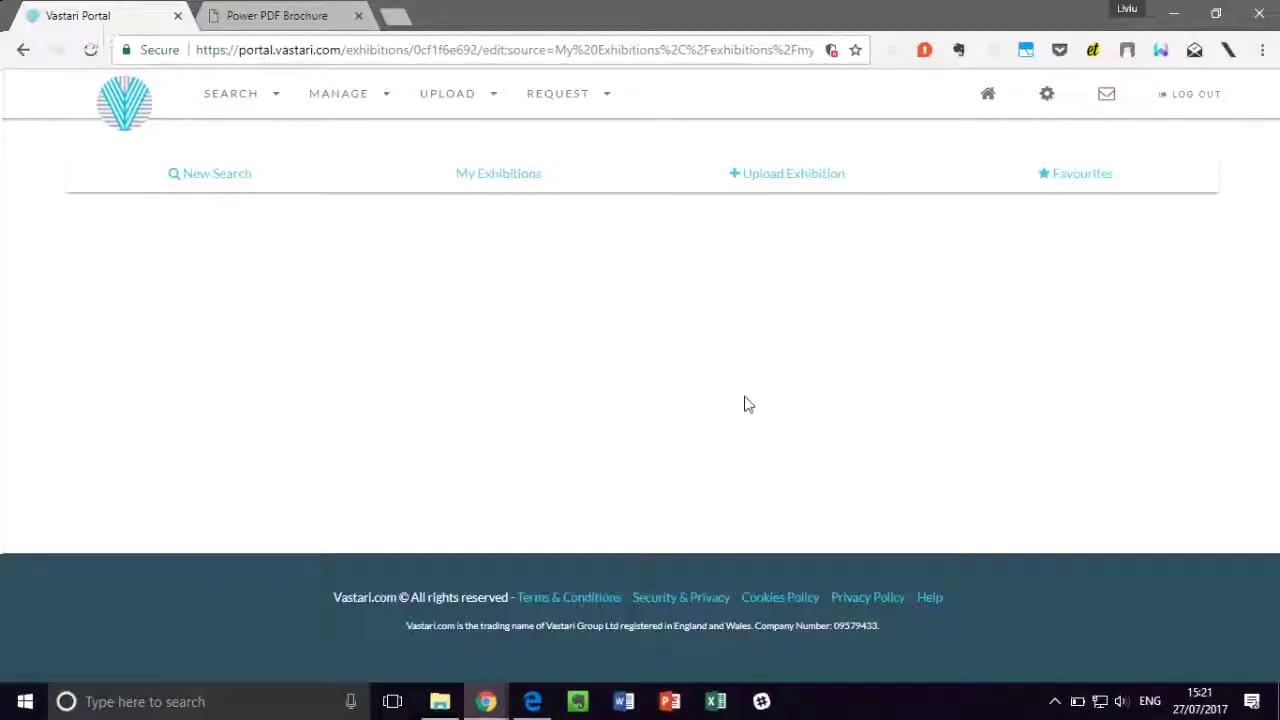
pyautogui.scroll(-6, 631, 403)
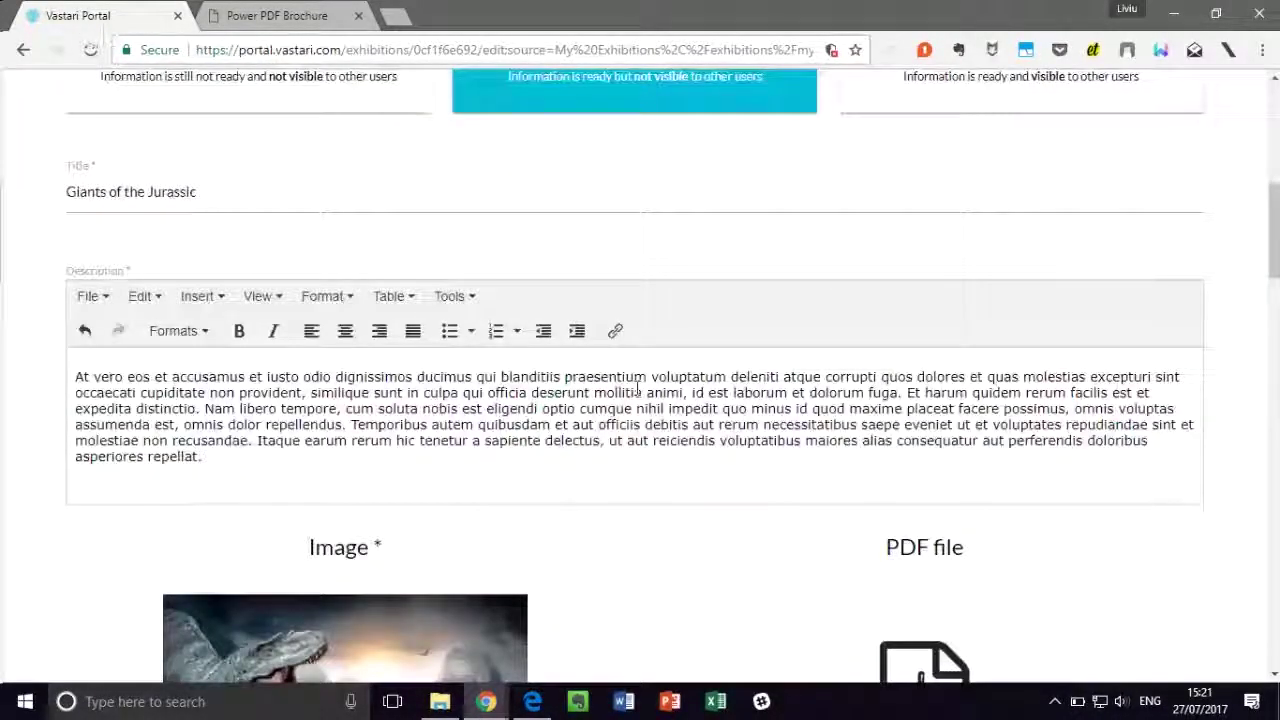
pyautogui.scroll(6, 637, 390)
pyautogui.click(330, 448)
pyautogui.click(465, 442)
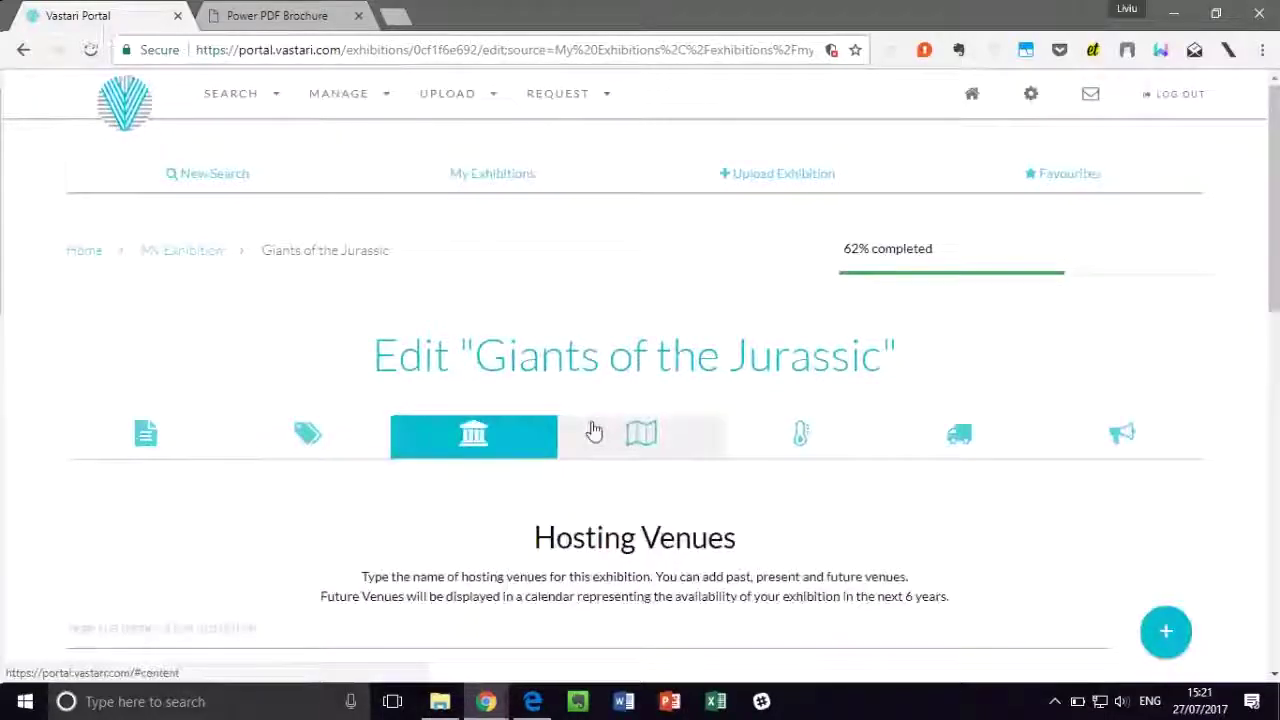
pyautogui.click(625, 437)
pyautogui.click(811, 437)
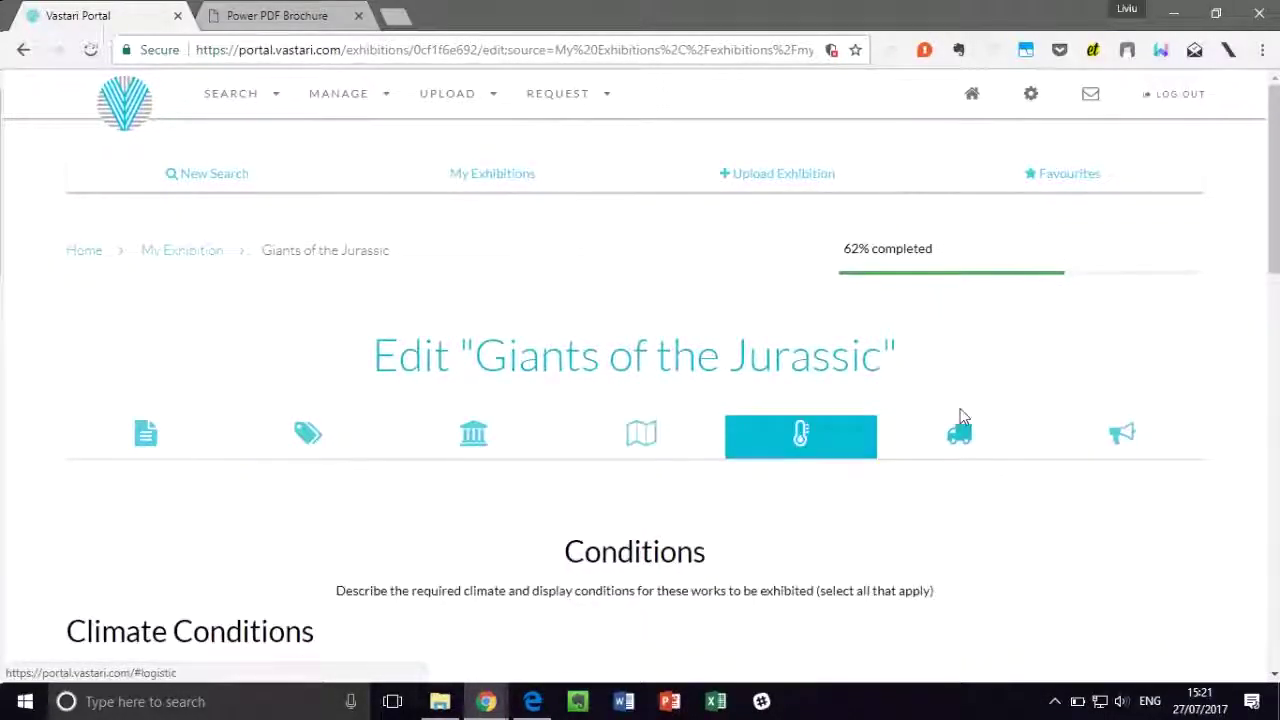
pyautogui.scroll(-12, 1146, 343)
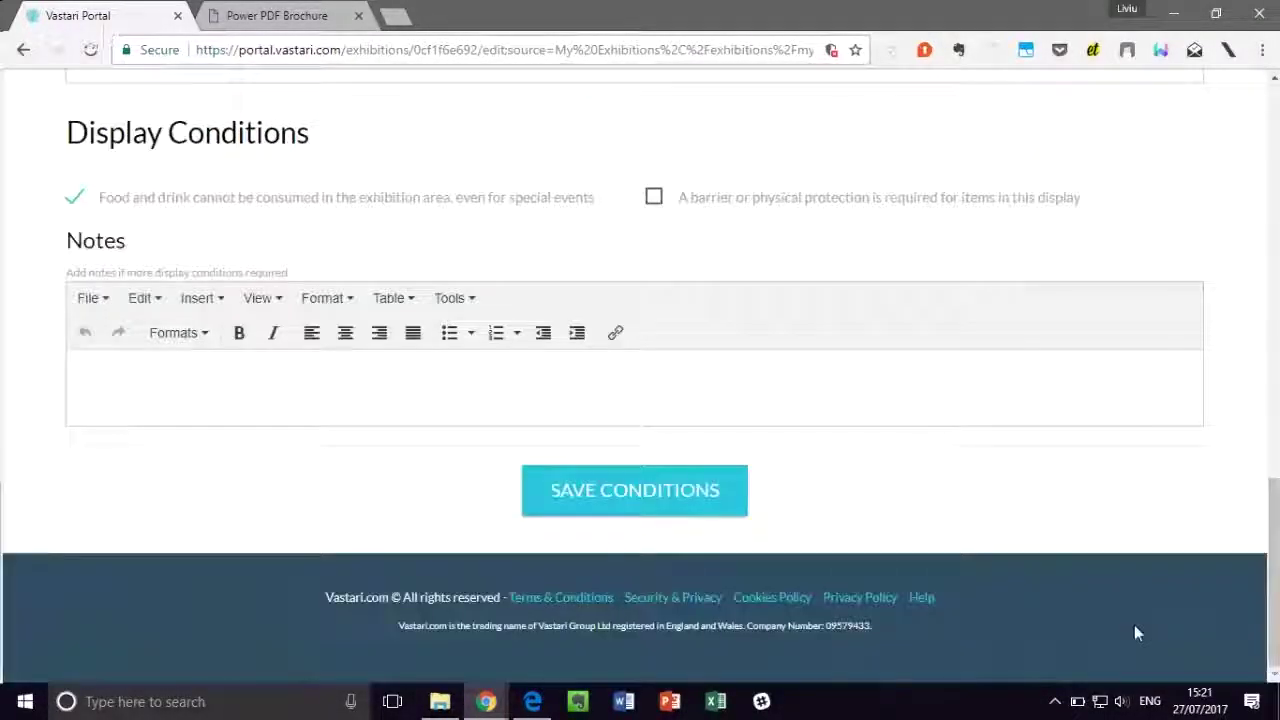
pyautogui.click(700, 508)
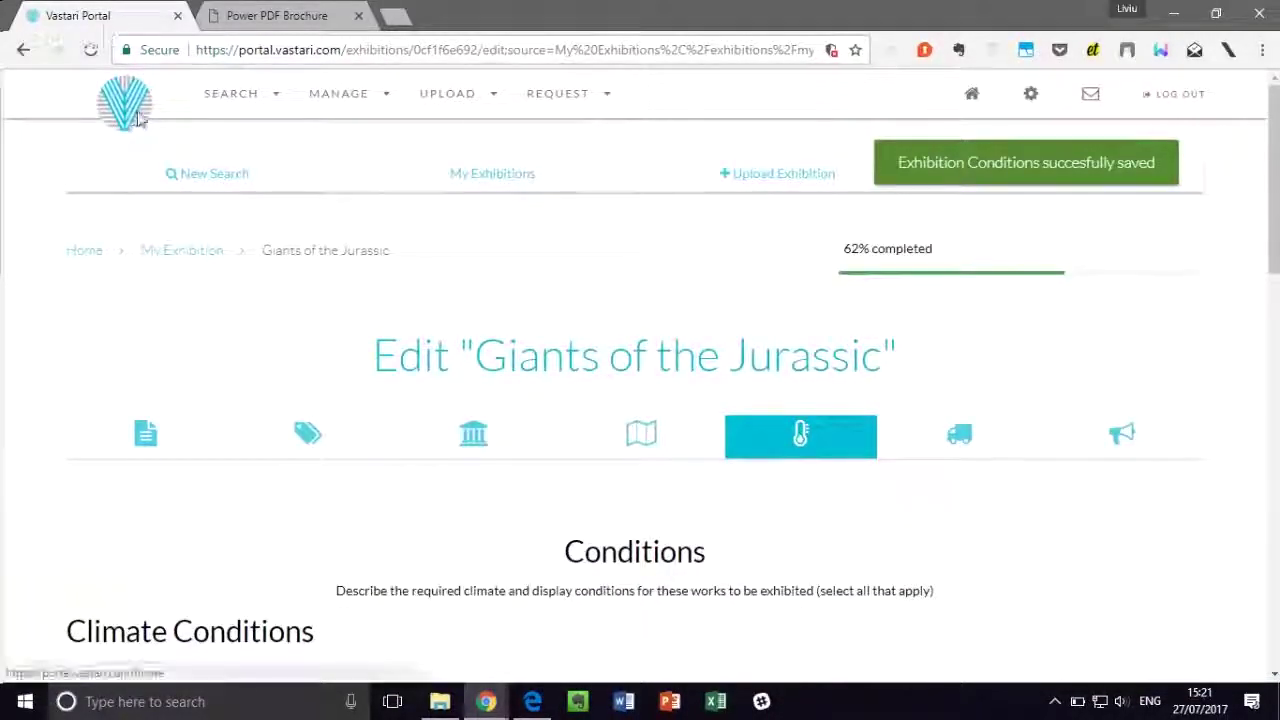
pyautogui.click(140, 118)
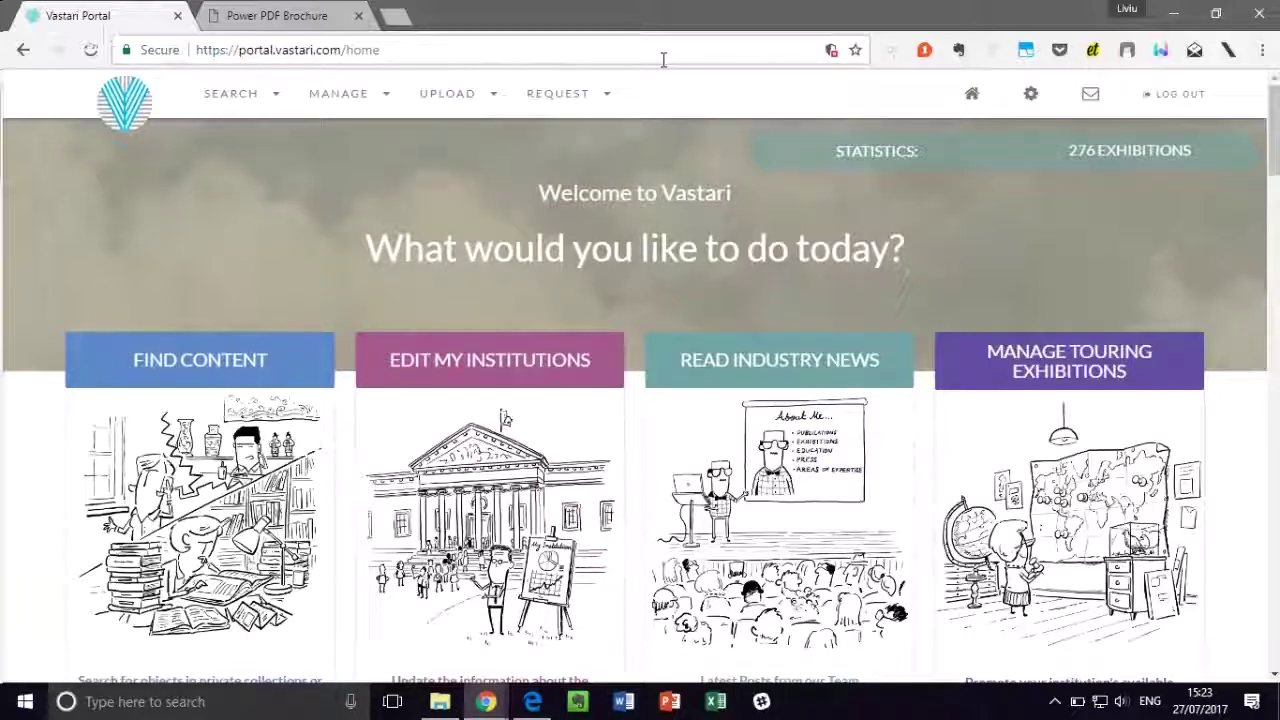
# Step: Minimize Chrome and restore Edge showing the Membership PDF's Demo Account page
pyautogui.click(1174, 15)
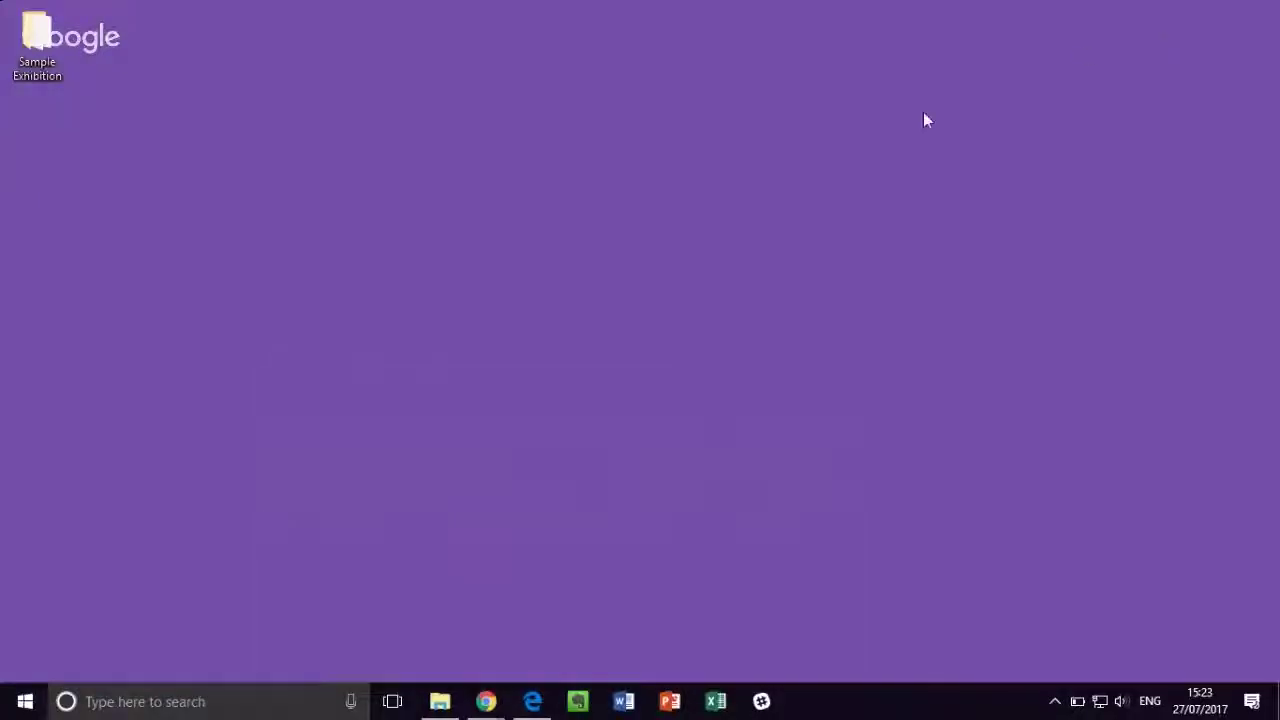
pyautogui.click(533, 701)
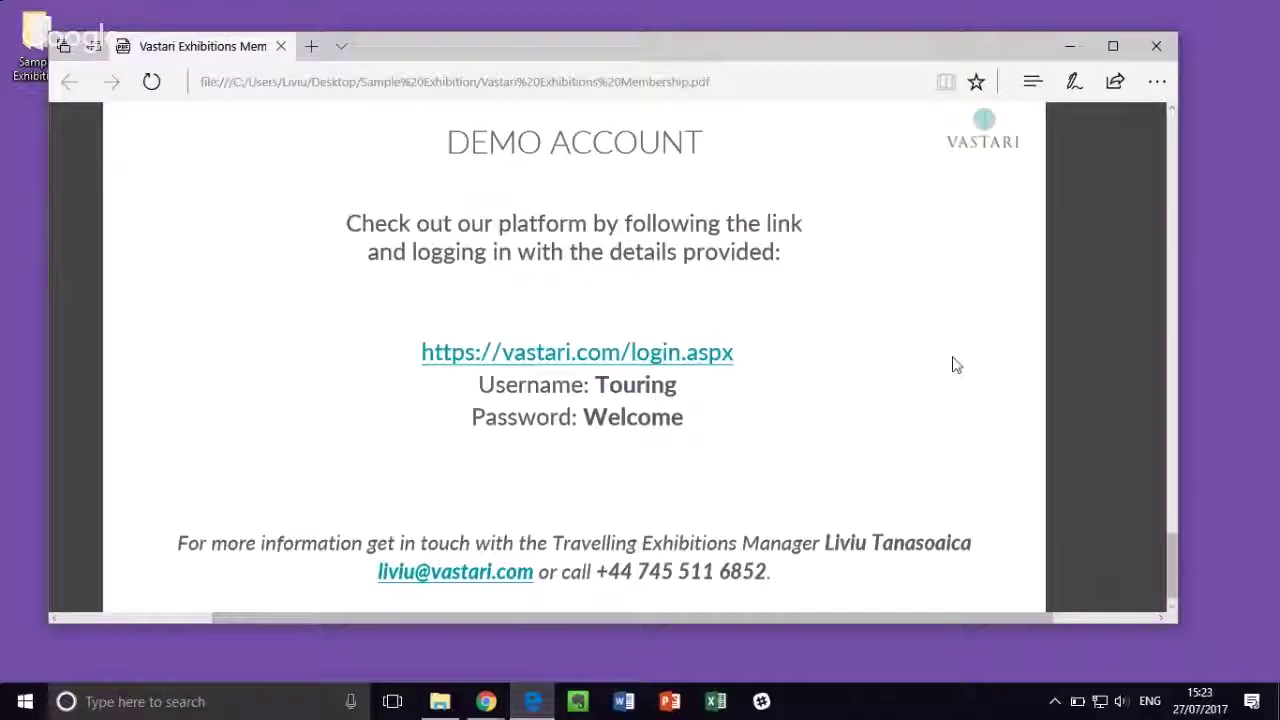